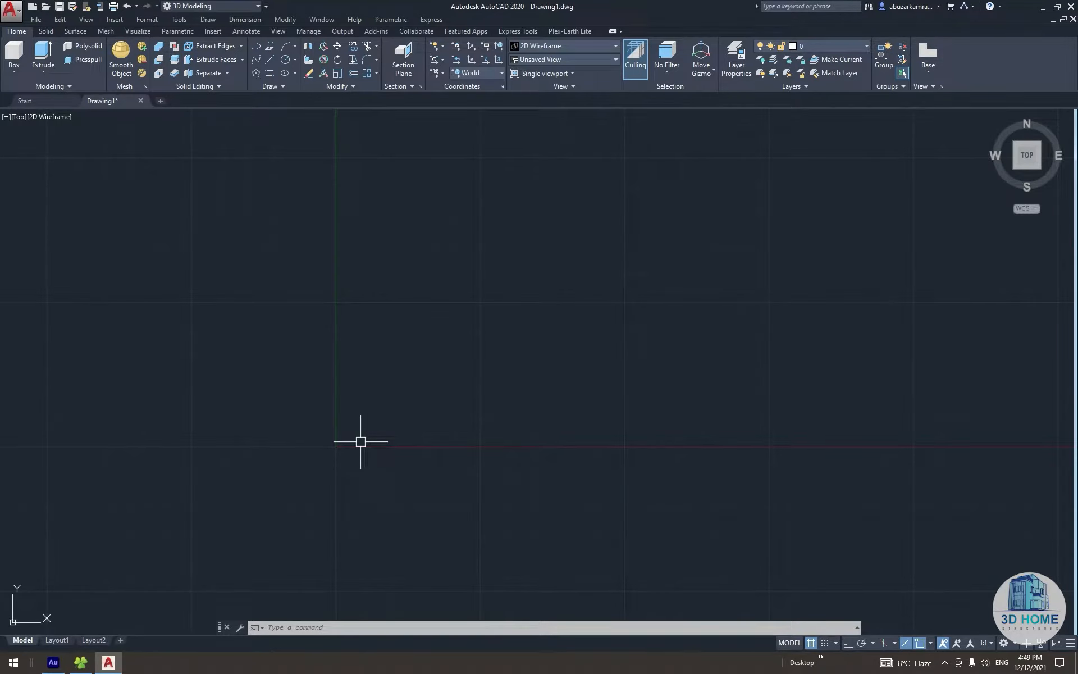
Draw a 28' by 50' rectangle starting near the origin
{"action": "type", "text": "rec"}
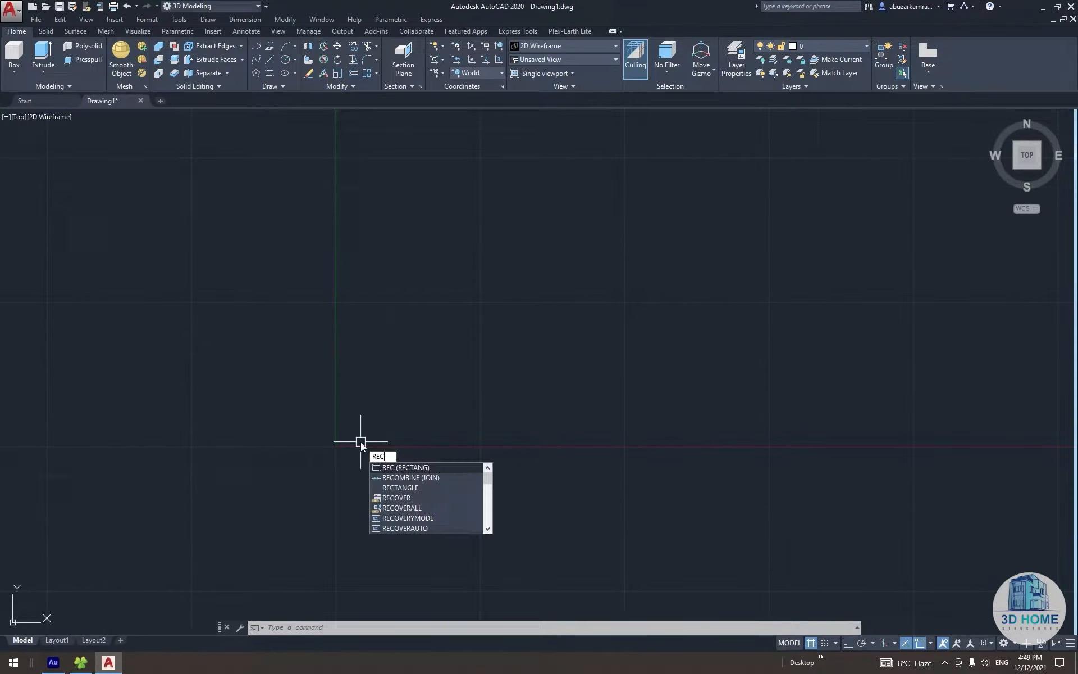
{"action": "key", "text": "Return"}
{"action": "left_click", "coordinate": [349, 437]}
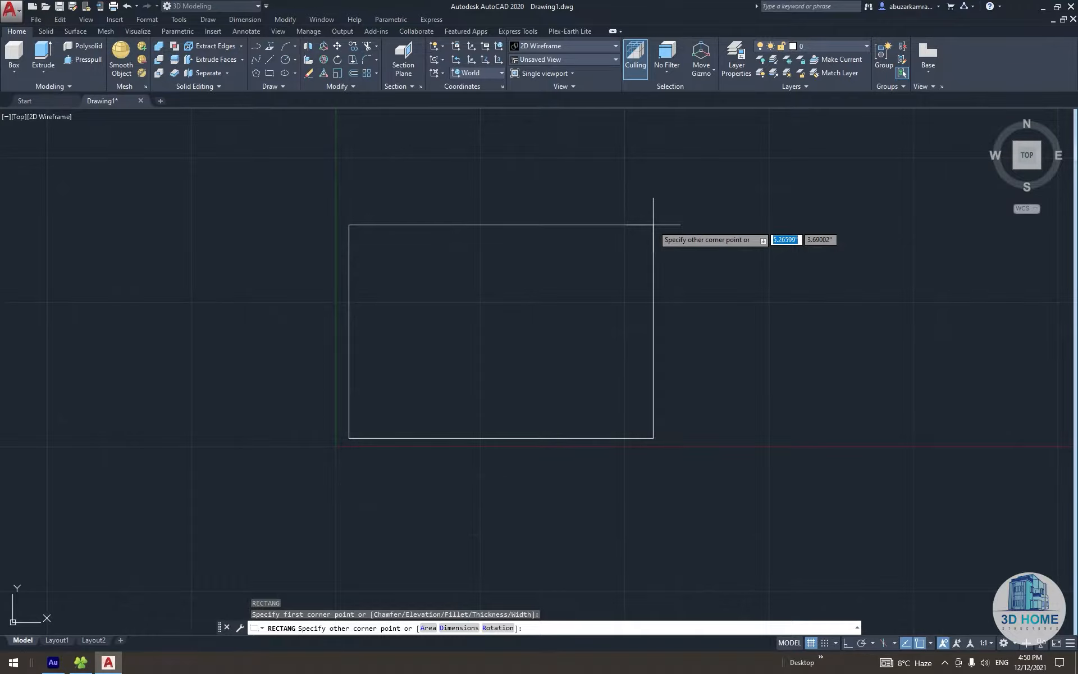
{"action": "type", "text": "28'"}
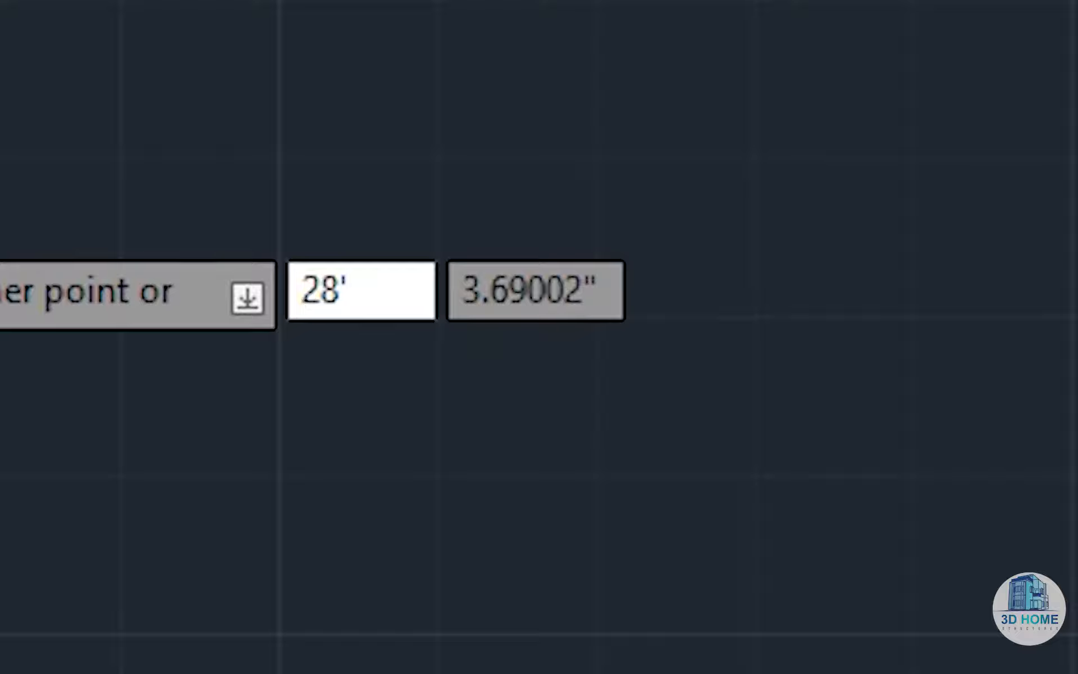
{"action": "key", "text": "Tab"}
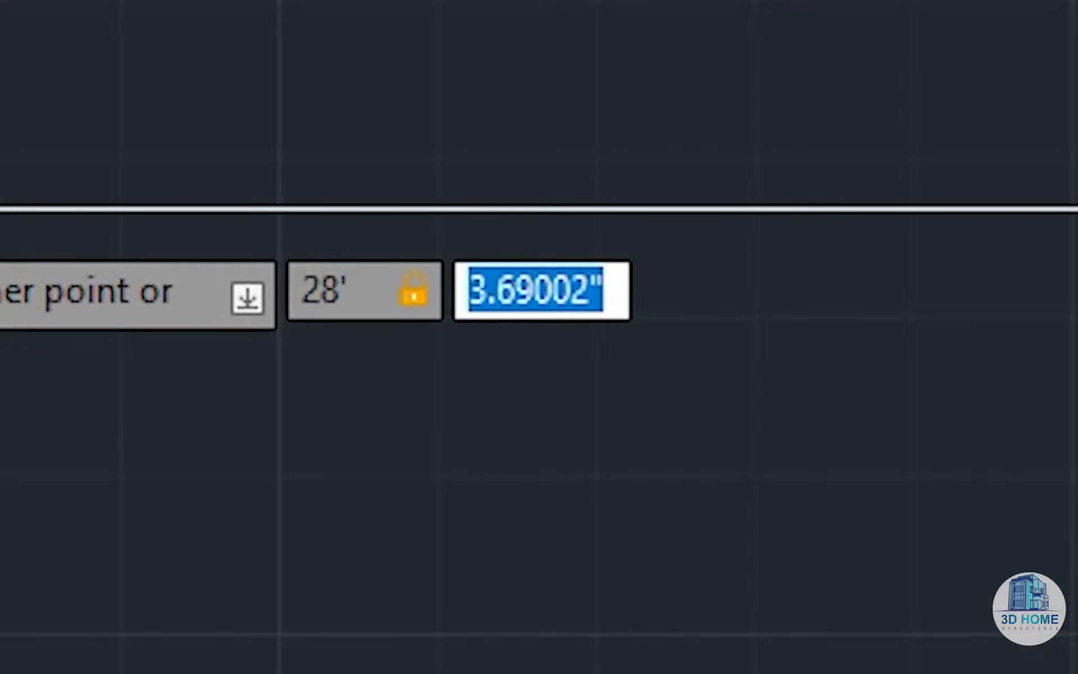
{"action": "type", "text": "50'"}
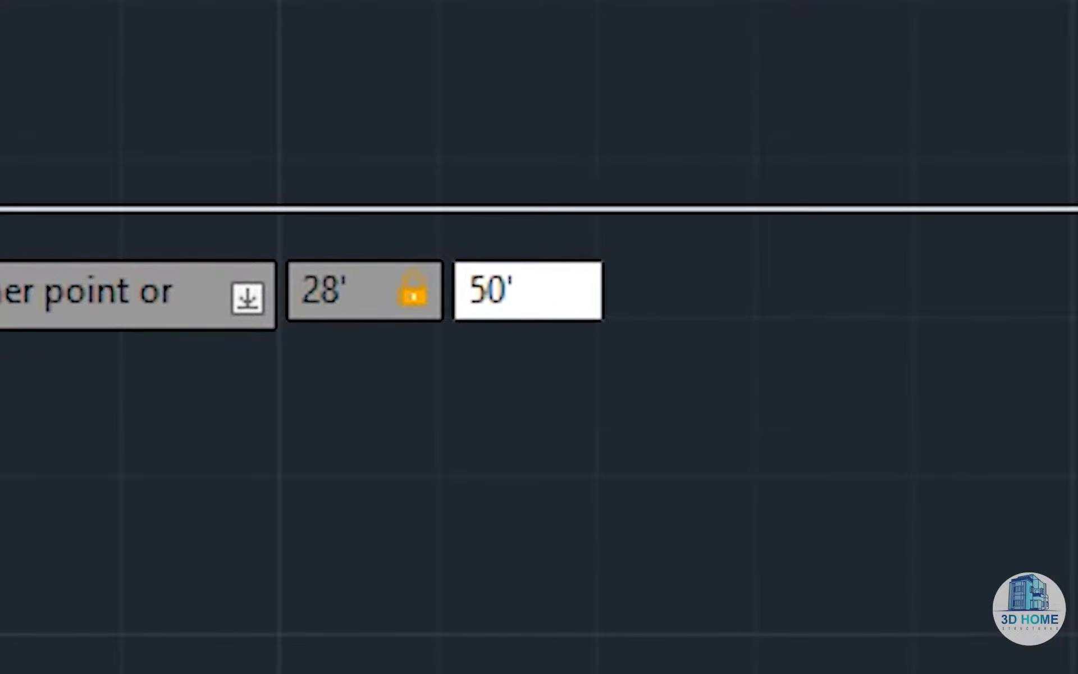
{"action": "key", "text": "Return"}
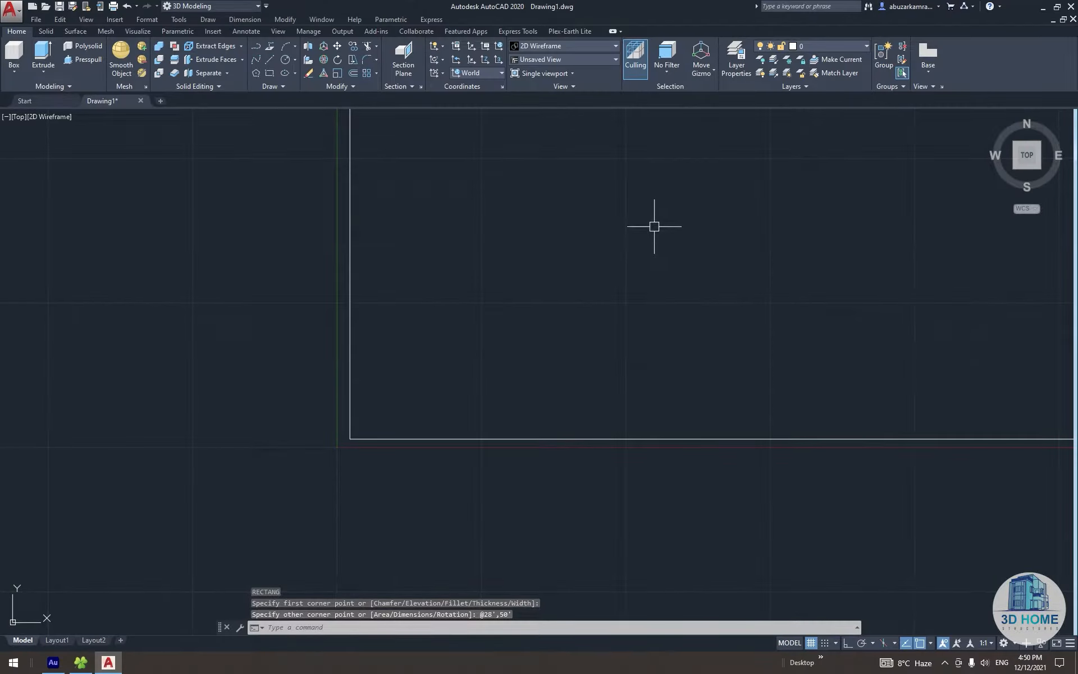
Turn off the grid display in the drawing area
{"action": "middle_click", "coordinate": [652, 230]}
{"action": "middle_click", "coordinate": [653, 231]}
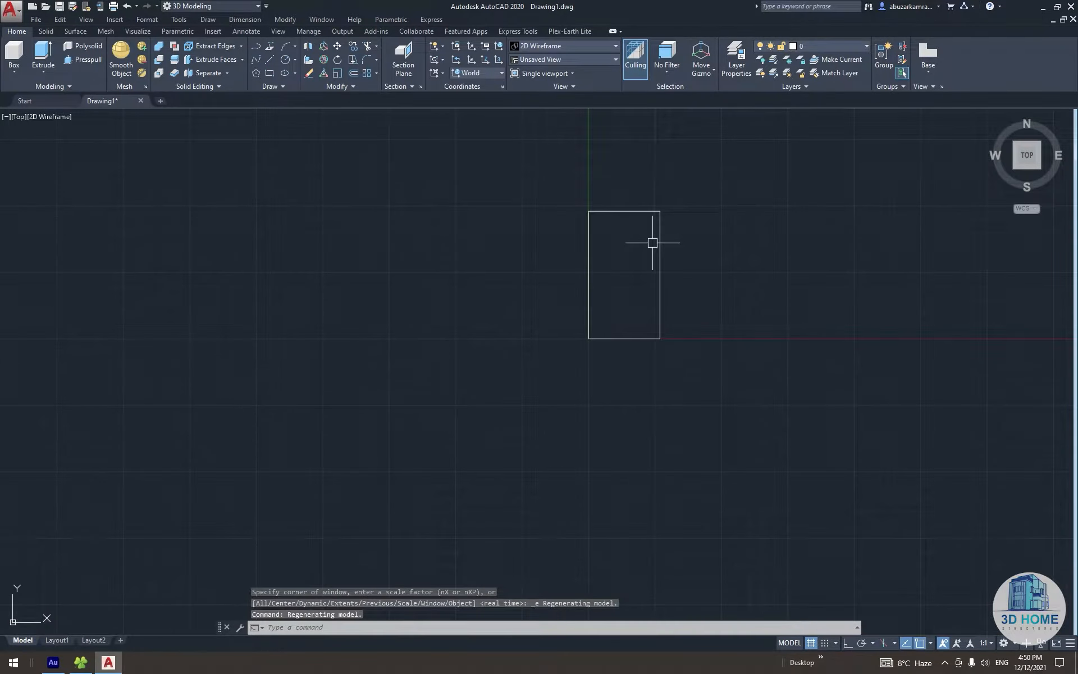
{"action": "middle_click_drag", "start_coordinate": [570, 315], "coordinate": [517, 336]}
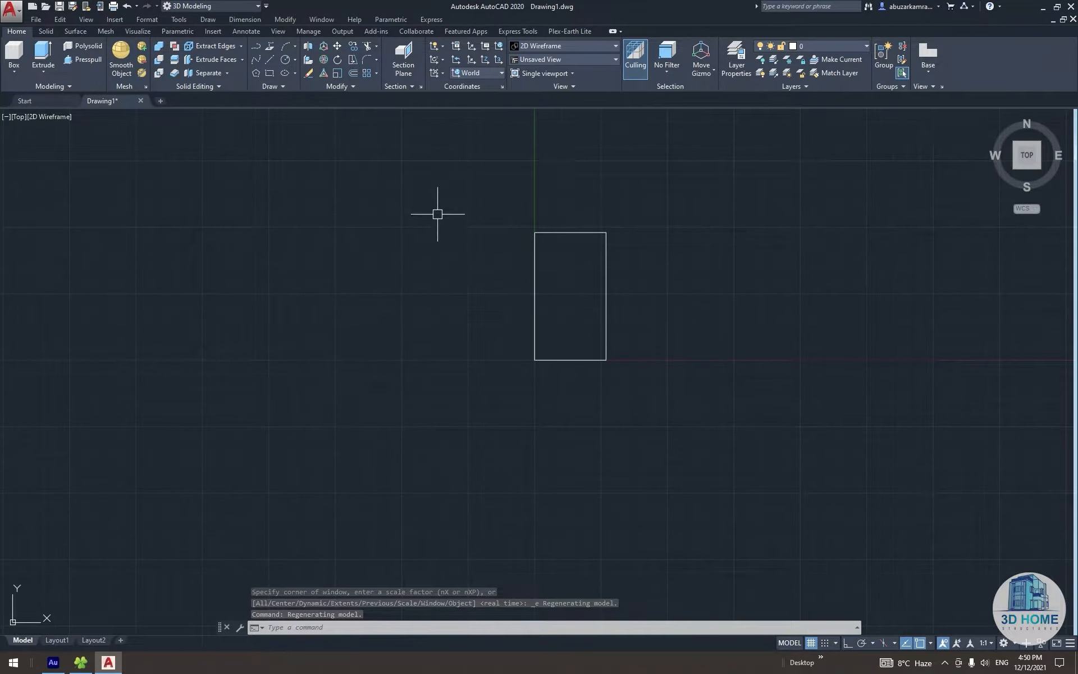
{"action": "scroll", "coordinate": [418, 278], "scroll_direction": "up", "scroll_amount": 2}
{"action": "middle_click_drag", "start_coordinate": [488, 329], "coordinate": [417, 325]}
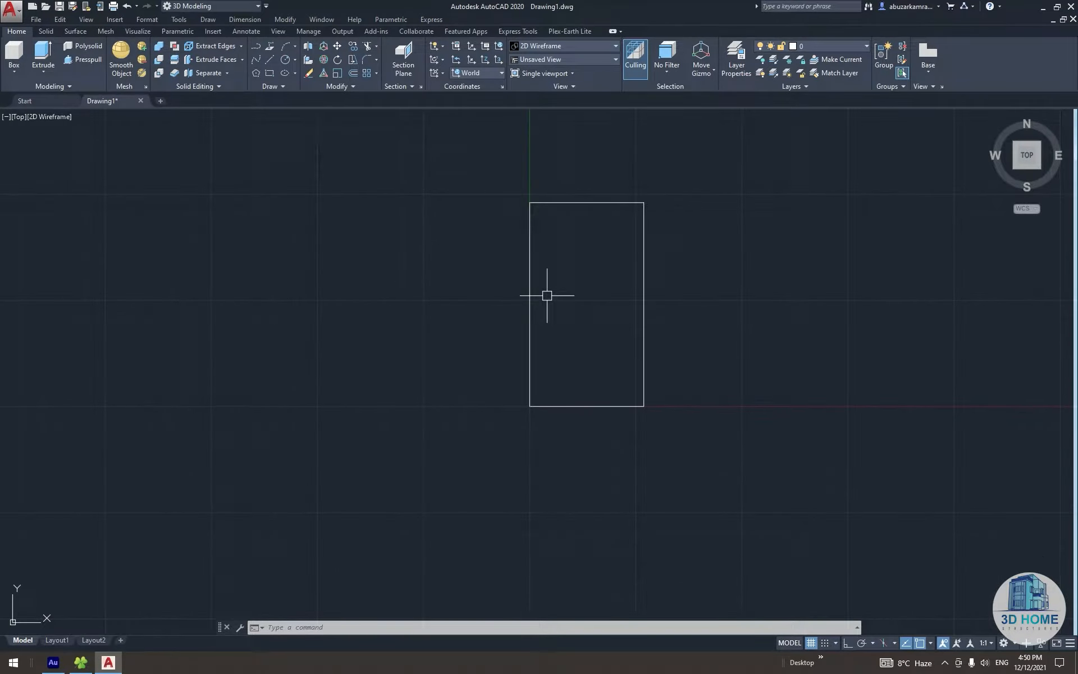
{"action": "key", "text": "F7"}
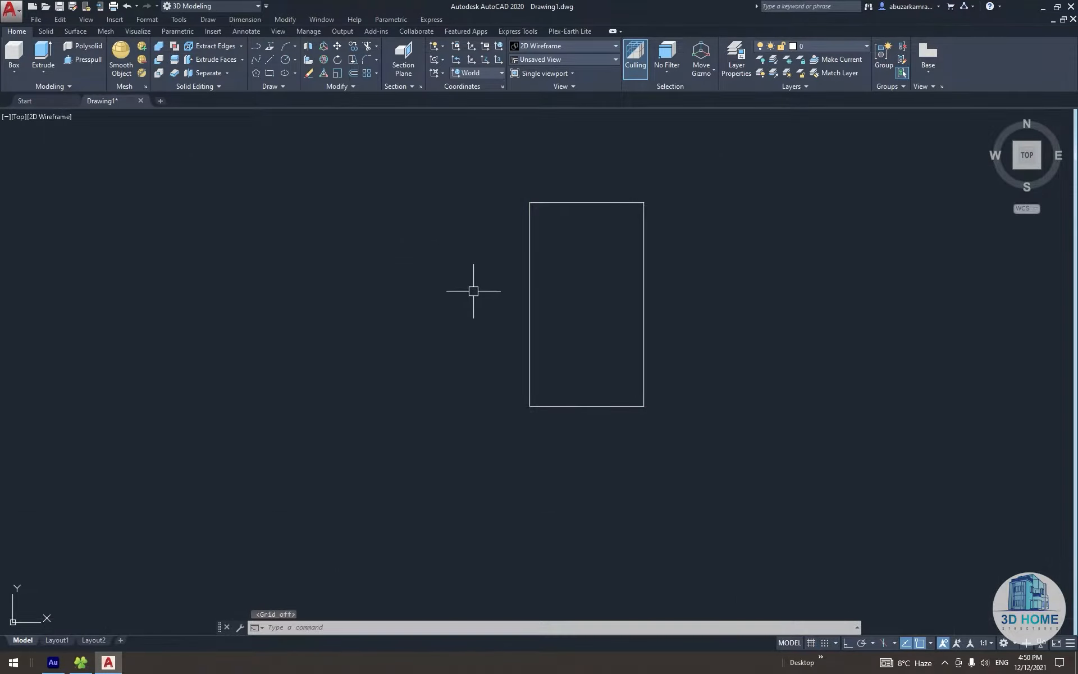
{"action": "middle_click_drag", "start_coordinate": [571, 298], "coordinate": [494, 351]}
{"action": "key", "text": "F7"}
{"action": "key", "text": "F7"}
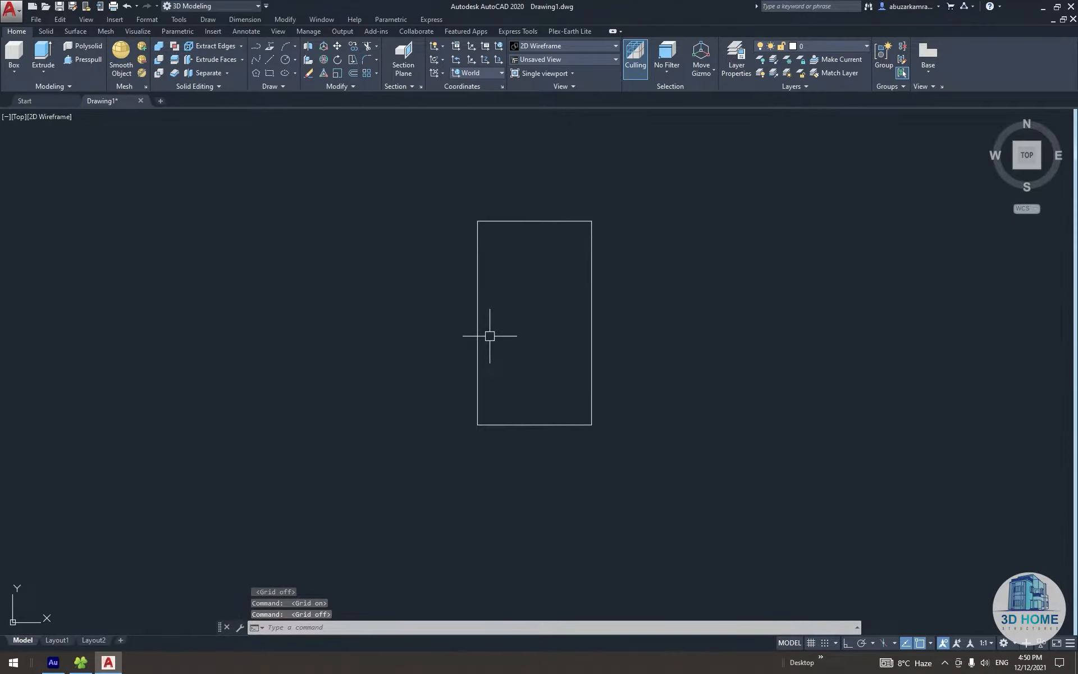
Offset the rectangle 9 inches inward to form the outer wall thickness
{"action": "type", "text": "o"}
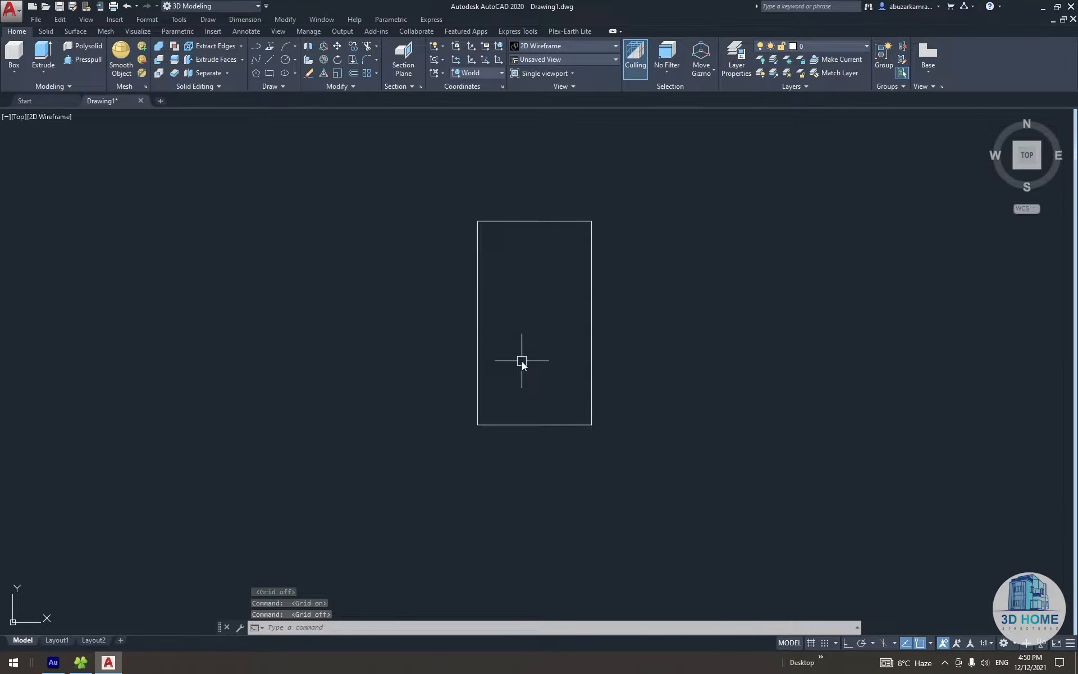
{"action": "key", "text": "Return"}
{"action": "type", "text": "9"}
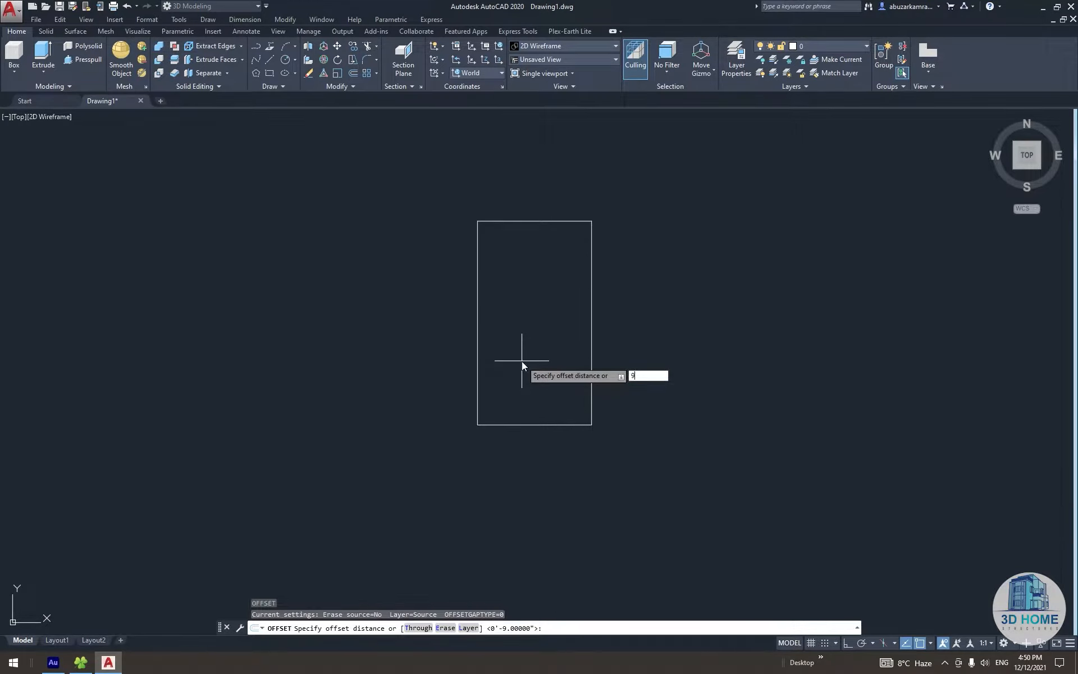
{"action": "key", "text": "Return"}
{"action": "left_click", "coordinate": [479, 361]}
{"action": "left_click", "coordinate": [514, 384]}
{"action": "key", "text": "Escape"}
Explode the outer and inner rectangles into separate lines
{"action": "left_click", "coordinate": [518, 390]}
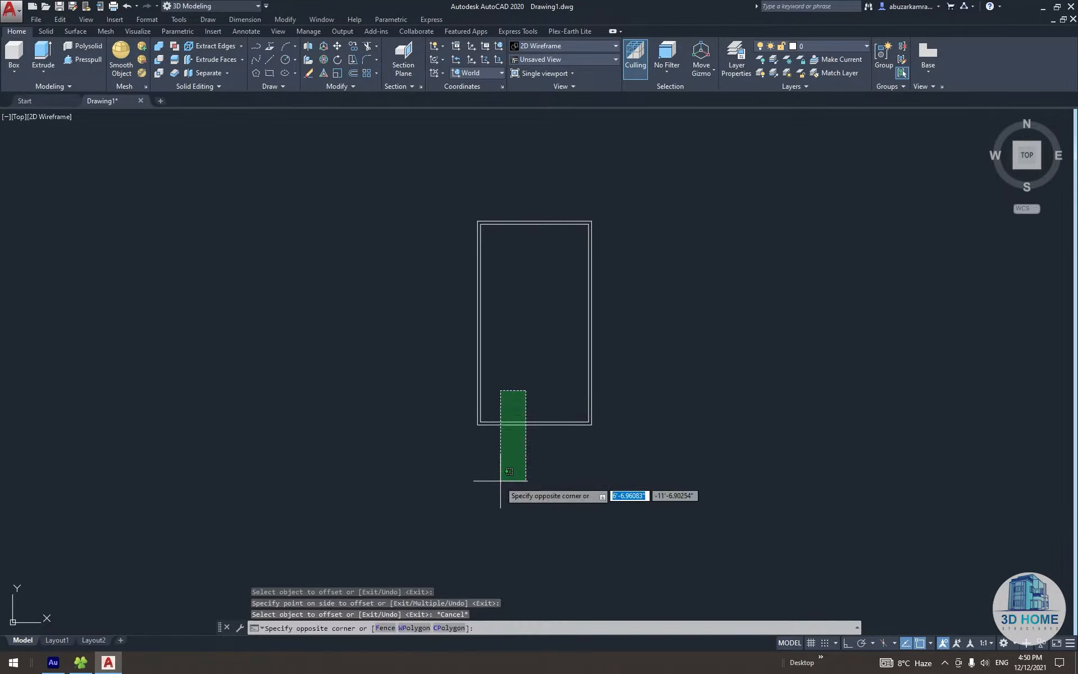
{"action": "left_click", "coordinate": [500, 481]}
{"action": "type", "text": "x"}
{"action": "key", "text": "Return"}
Check that the exploded wall edges can be selected as individual lines, leaving nothing selected
{"action": "scroll", "coordinate": [501, 412], "scroll_direction": "up", "scroll_amount": 4}
{"action": "left_click", "coordinate": [497, 418]}
{"action": "left_click", "coordinate": [470, 475]}
{"action": "key", "text": "Escape"}
{"action": "left_click", "coordinate": [485, 378]}
{"action": "left_click", "coordinate": [430, 382]}
{"action": "middle_click_drag", "start_coordinate": [518, 369], "coordinate": [501, 399]}
{"action": "key", "text": "Escape"}
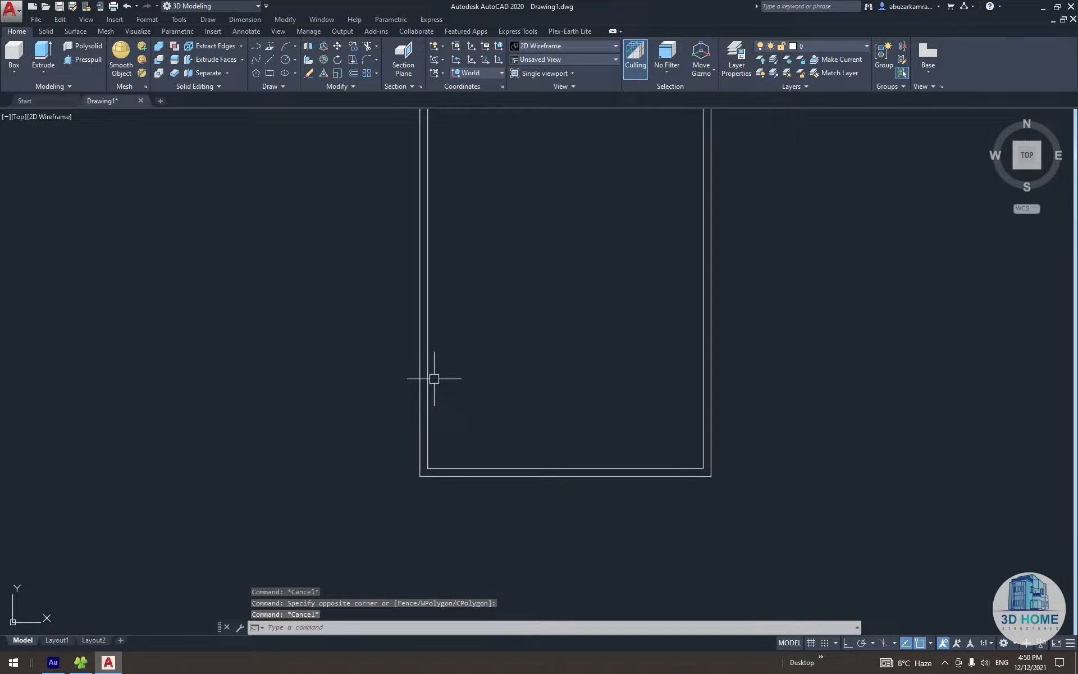
{"action": "left_click", "coordinate": [428, 374]}
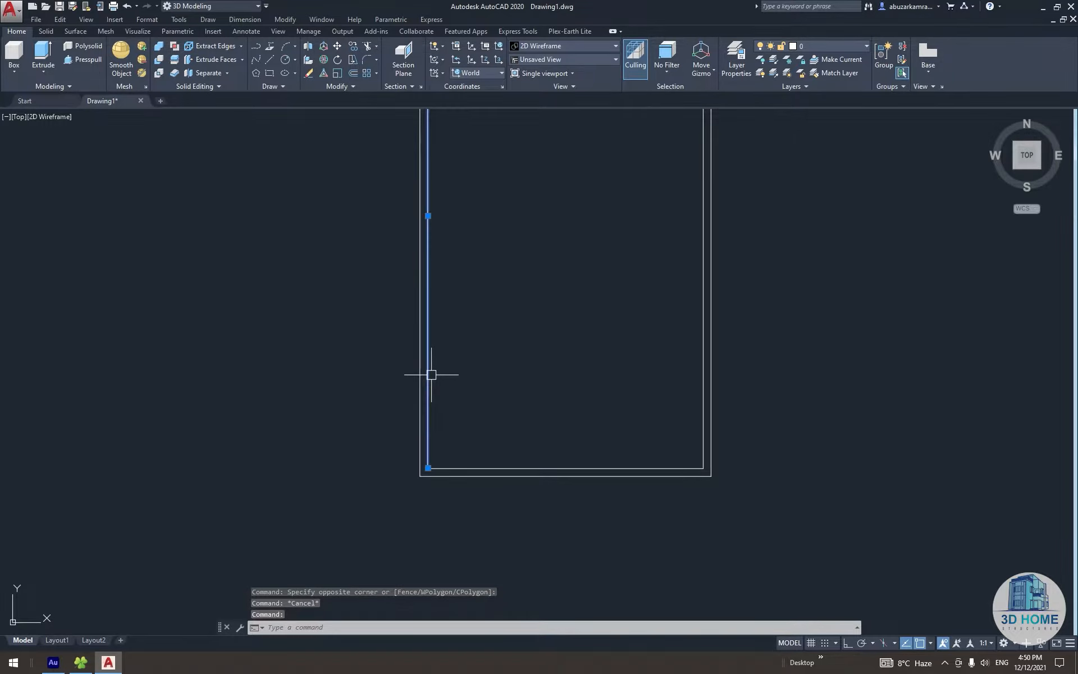
{"action": "left_click", "coordinate": [475, 466]}
{"action": "left_click", "coordinate": [704, 414]}
{"action": "key", "text": "Escape"}
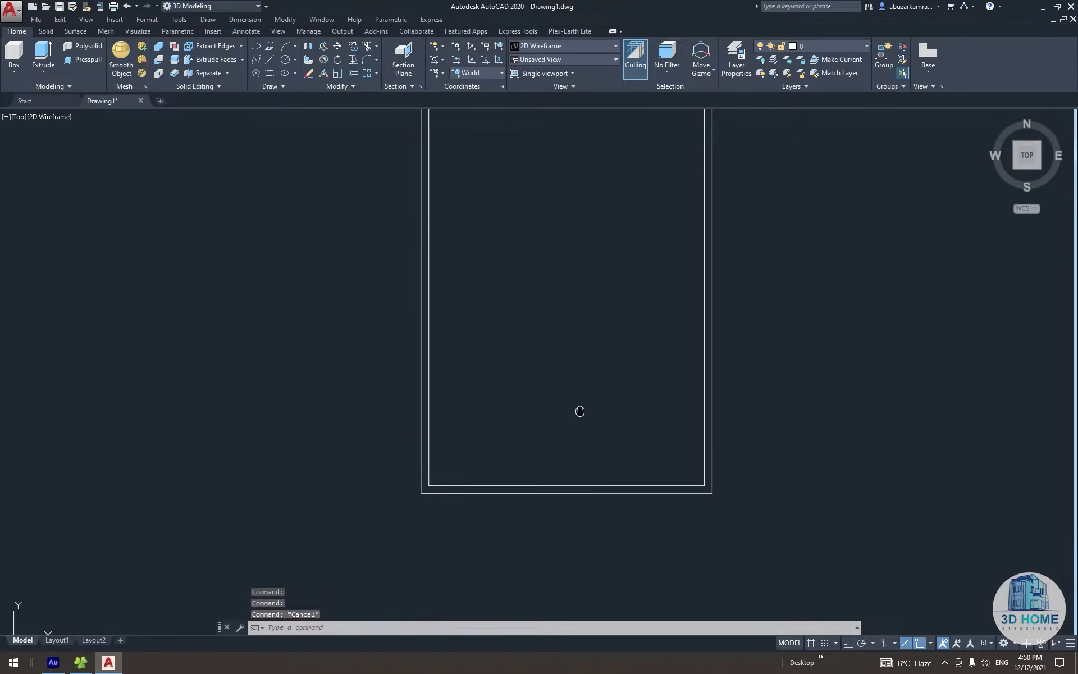
{"action": "scroll", "coordinate": [580, 421], "scroll_direction": "down", "scroll_amount": 2}
{"action": "middle_click_drag", "start_coordinate": [580, 430], "coordinate": [581, 453]}
{"action": "key", "text": "Escape"}
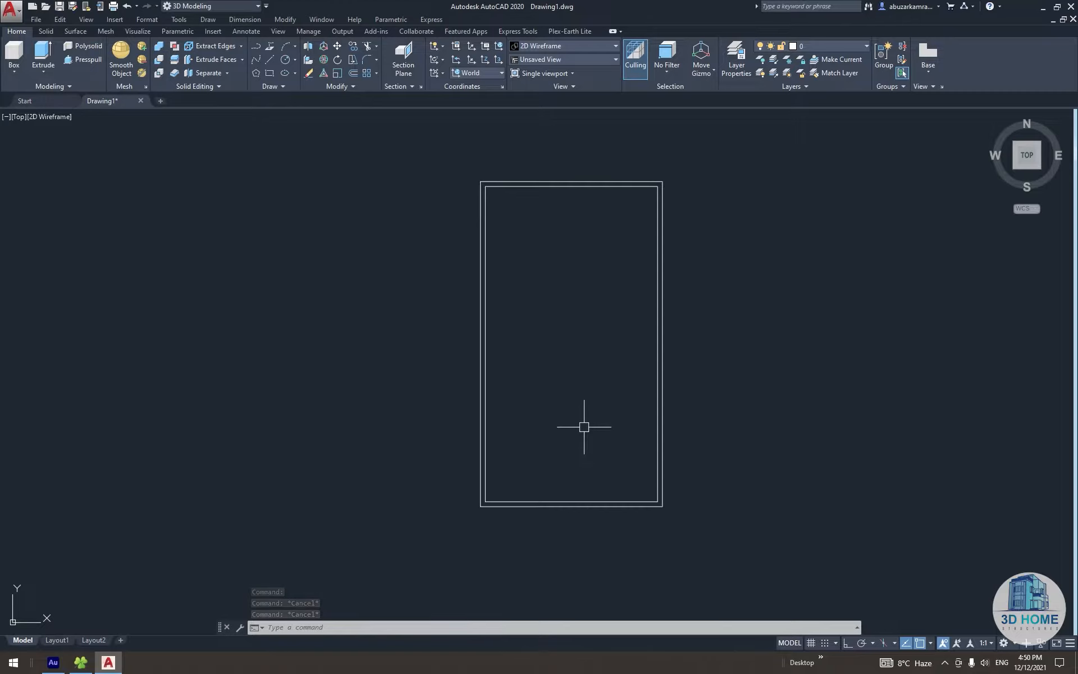
{"action": "left_click", "coordinate": [584, 427]}
{"action": "left_click", "coordinate": [562, 531]}
{"action": "key", "text": "Escape"}
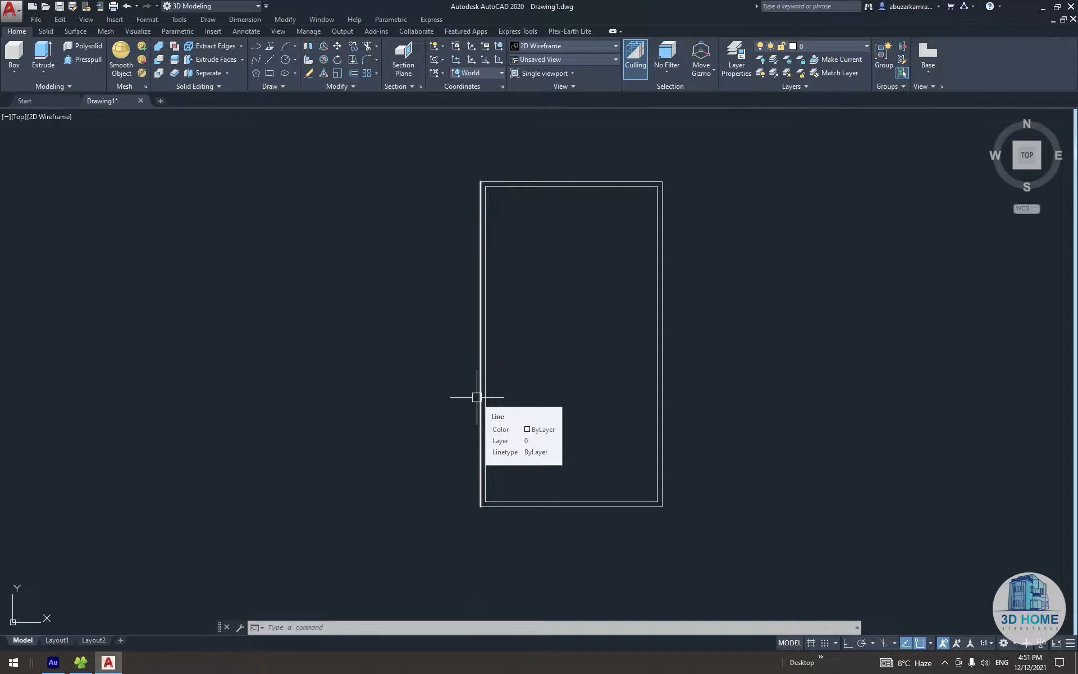
{"action": "key", "text": "Escape"}
{"action": "key", "text": "Escape"}
Add aligned dimensions to the lower and left edges of the outer wall outline
{"action": "middle_click_drag", "start_coordinate": [544, 504], "coordinate": [583, 430]}
{"action": "type", "text": "dal"}
{"action": "key", "text": "Return"}
{"action": "scroll", "coordinate": [584, 430], "scroll_direction": "up", "scroll_amount": 1}
{"action": "key", "text": "Return"}
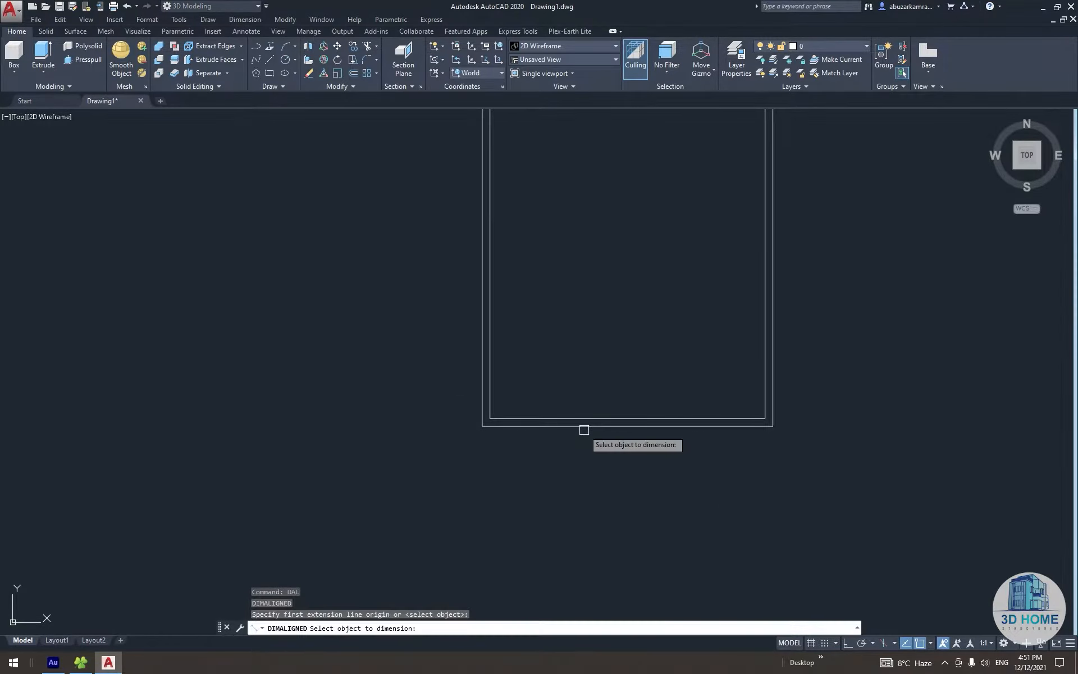
{"action": "left_click", "coordinate": [584, 434]}
{"action": "left_click", "coordinate": [584, 440]}
{"action": "scroll", "coordinate": [618, 436], "scroll_direction": "up", "scroll_amount": 5}
{"action": "scroll", "coordinate": [609, 437], "scroll_direction": "down", "scroll_amount": 4}
{"action": "key", "text": "Return"}
{"action": "key", "text": "Return"}
{"action": "left_click", "coordinate": [375, 438]}
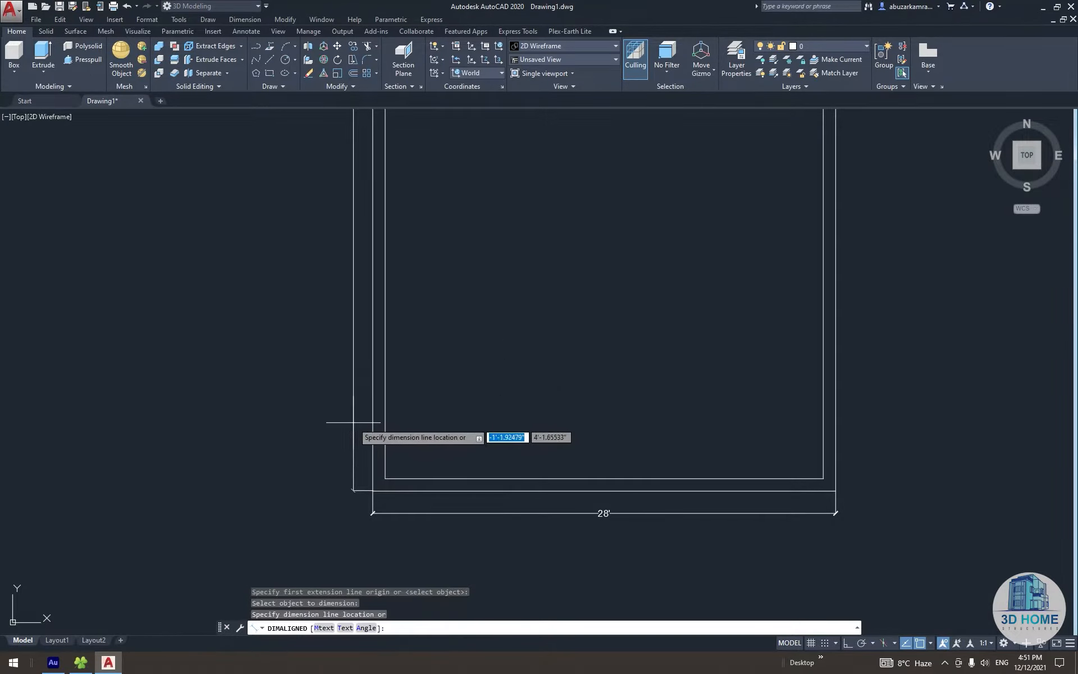
{"action": "left_click", "coordinate": [360, 428]}
Erase the two aligned dimensions from the outer wall outline
{"action": "scroll", "coordinate": [356, 413], "scroll_direction": "down", "scroll_amount": 5}
{"action": "middle_click_drag", "start_coordinate": [356, 413], "coordinate": [356, 465]}
{"action": "scroll", "coordinate": [358, 434], "scroll_direction": "up", "scroll_amount": 3}
{"action": "left_click", "coordinate": [340, 375]}
{"action": "left_click", "coordinate": [323, 379]}
{"action": "scroll", "coordinate": [333, 387], "scroll_direction": "down", "scroll_amount": 2}
{"action": "middle_click_drag", "start_coordinate": [378, 518], "coordinate": [396, 444]}
{"action": "scroll", "coordinate": [397, 444], "scroll_direction": "up", "scroll_amount": 3}
{"action": "left_click", "coordinate": [396, 444]}
{"action": "left_click", "coordinate": [393, 366]}
{"action": "middle_click_drag", "start_coordinate": [393, 365], "coordinate": [391, 423]}
{"action": "scroll", "coordinate": [397, 436], "scroll_direction": "down", "scroll_amount": 4}
{"action": "middle_click_drag", "start_coordinate": [349, 298], "coordinate": [347, 382]}
{"action": "scroll", "coordinate": [311, 298], "scroll_direction": "up", "scroll_amount": 4}
{"action": "scroll", "coordinate": [311, 298], "scroll_direction": "up", "scroll_amount": 2}
{"action": "key", "text": "Delete"}
{"action": "scroll", "coordinate": [349, 301], "scroll_direction": "down", "scroll_amount": 4}
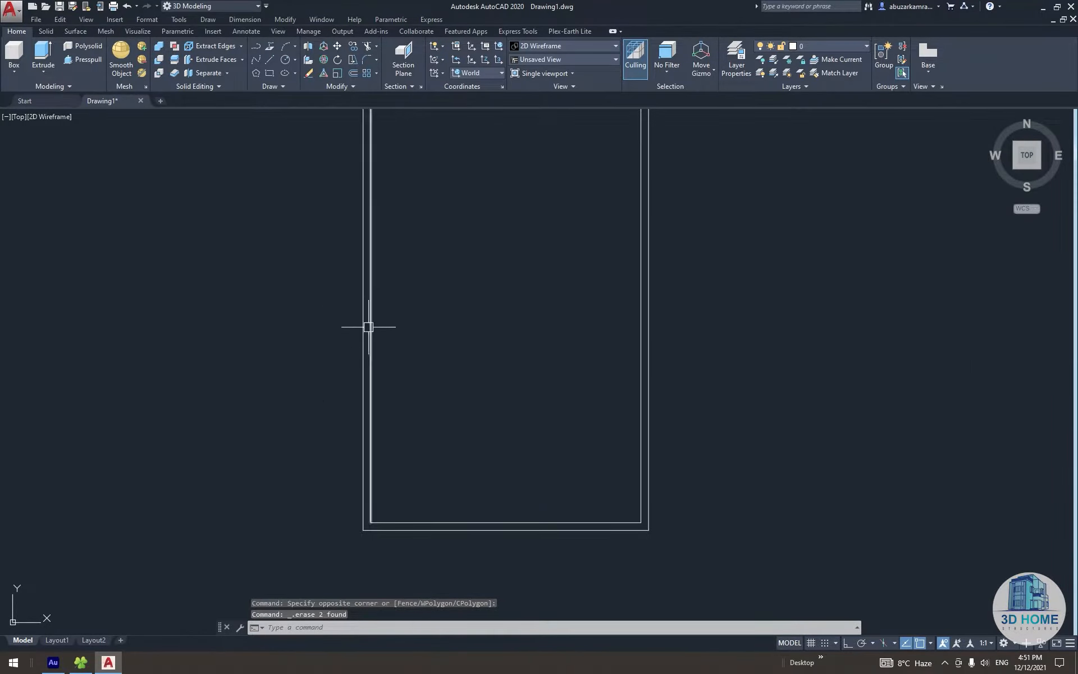
Offset the inner line of the lower wall 4' upward into the plan
{"action": "mouse_move", "coordinate": [365, 325]}
{"action": "middle_mouse_down"}
{"action": "mouse_move", "coordinate": [424, 402]}
{"action": "mouse_move", "coordinate": [368, 394]}
{"action": "mouse_move", "coordinate": [411, 390]}
{"action": "mouse_move", "coordinate": [424, 400]}
{"action": "middle_mouse_up"}
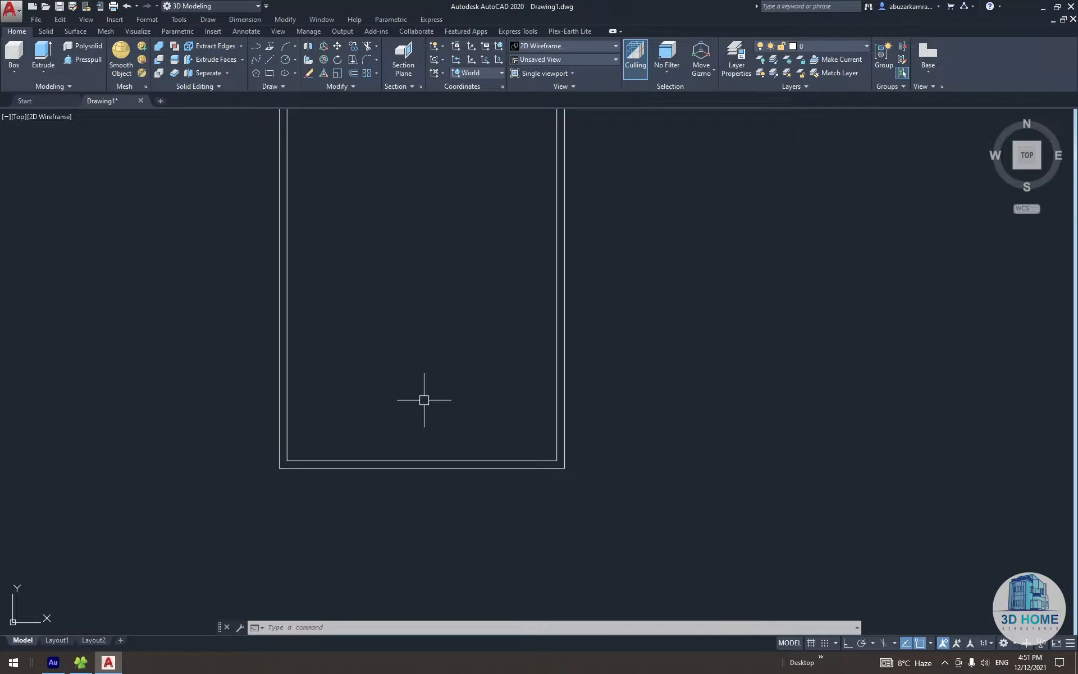
{"action": "type", "text": "o"}
{"action": "key", "text": "Return"}
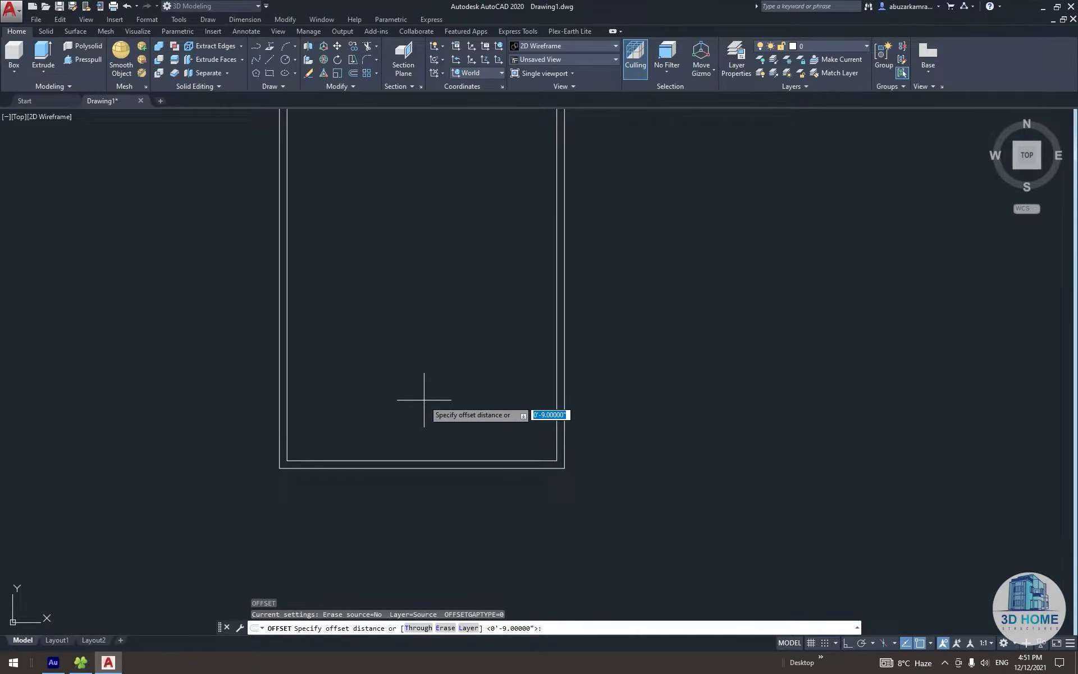
{"action": "type", "text": "4'"}
{"action": "key", "text": "Return"}
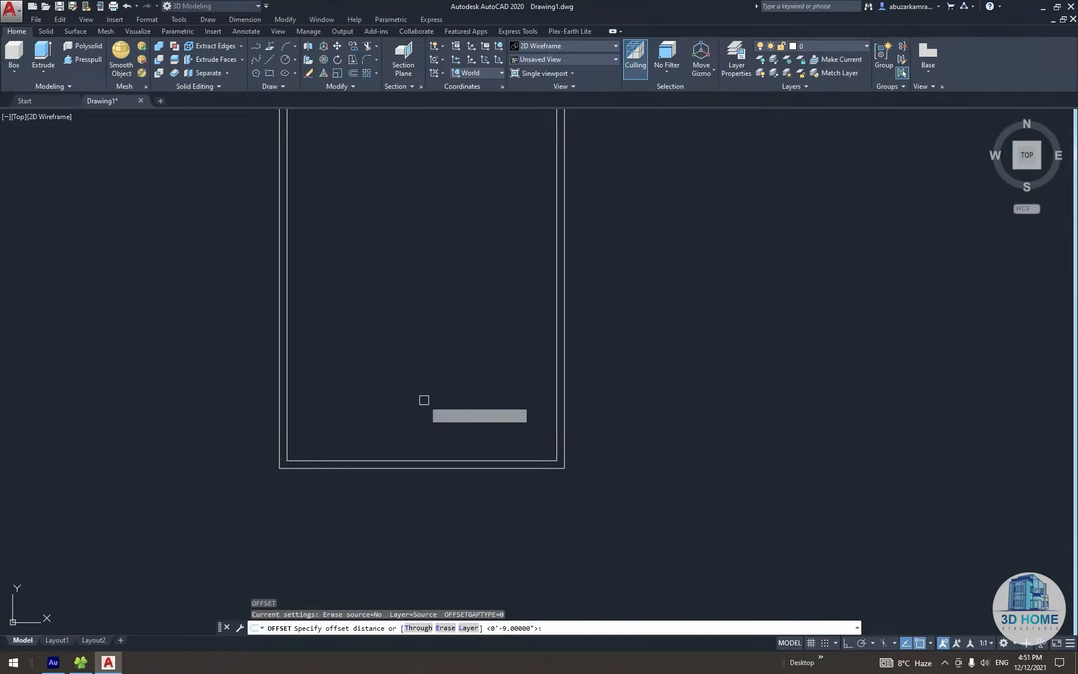
{"action": "scroll", "coordinate": [469, 489], "scroll_direction": "up", "scroll_amount": 4}
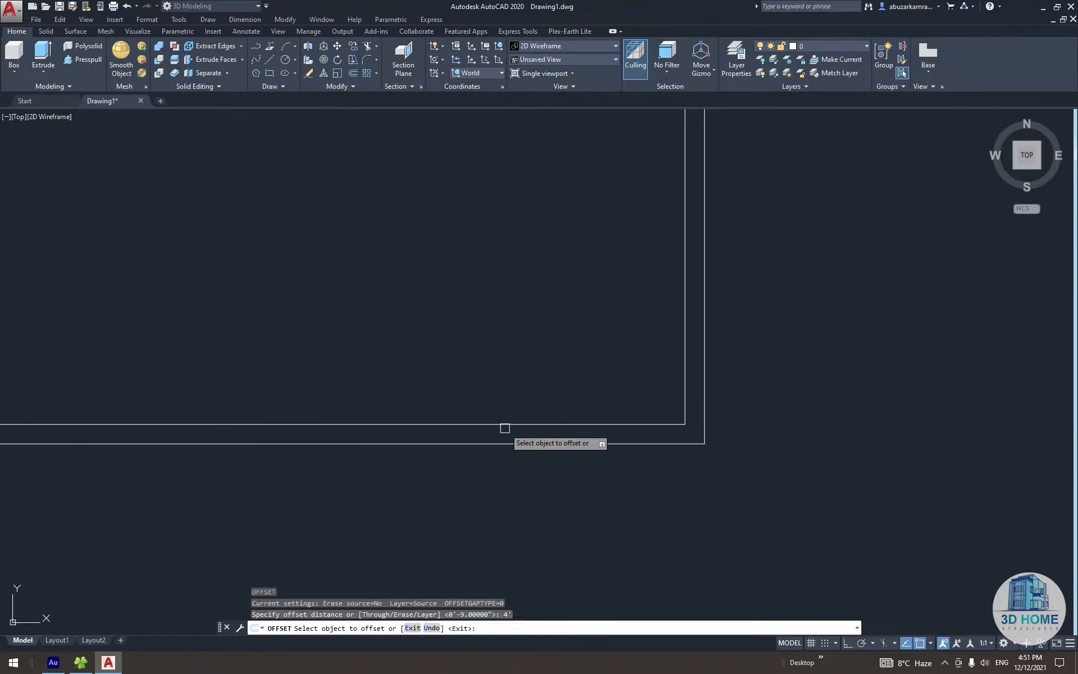
{"action": "left_click", "coordinate": [505, 425]}
{"action": "left_click", "coordinate": [537, 327]}
{"action": "key", "text": "Escape"}
Offset the new horizontal line 9 inches upward to form the first interior wall
{"action": "middle_click_drag", "start_coordinate": [541, 320], "coordinate": [538, 357]}
{"action": "key", "text": "Return"}
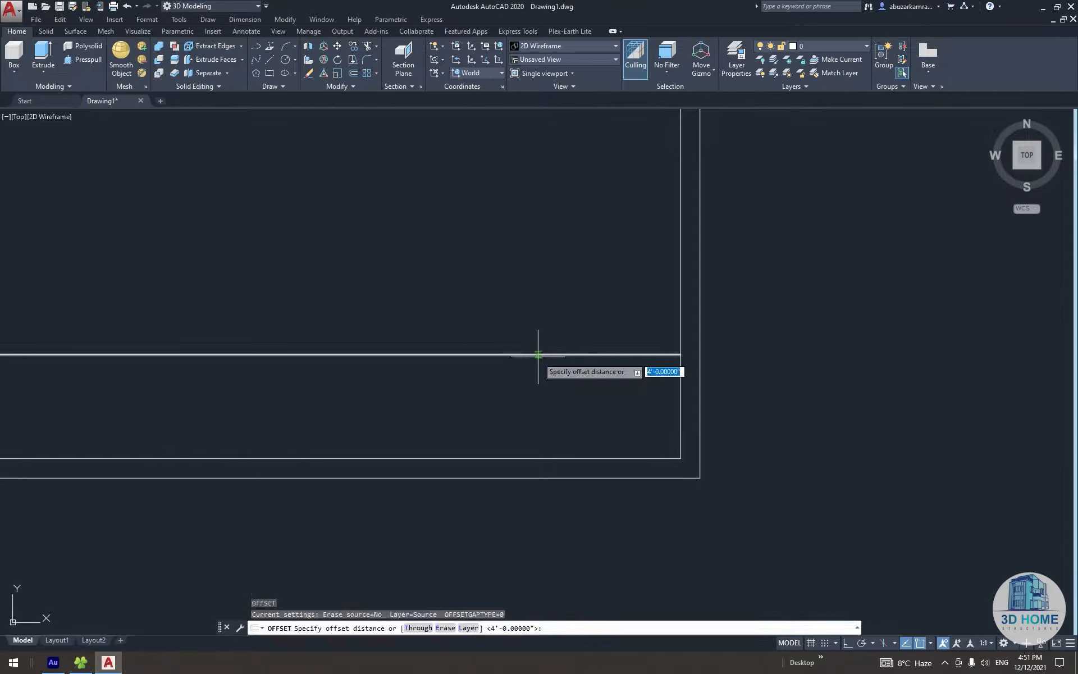
{"action": "type", "text": "9"}
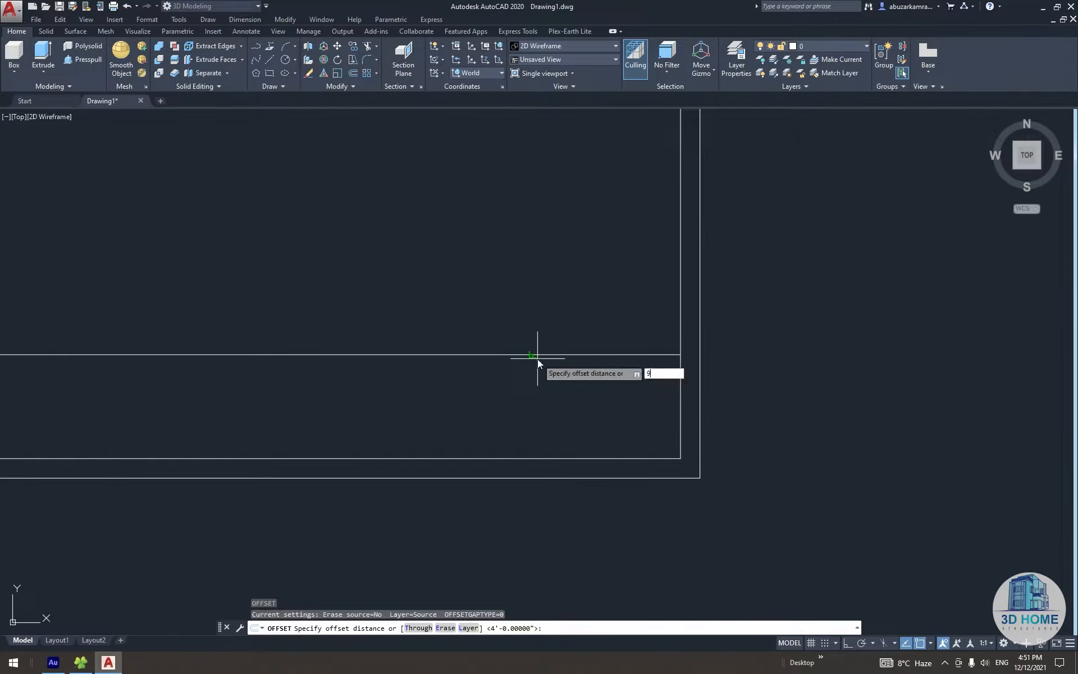
{"action": "key", "text": "Return"}
{"action": "left_click", "coordinate": [537, 354]}
{"action": "left_click", "coordinate": [491, 340]}
{"action": "key", "text": "Escape"}
{"action": "scroll", "coordinate": [510, 381], "scroll_direction": "down", "scroll_amount": 2}
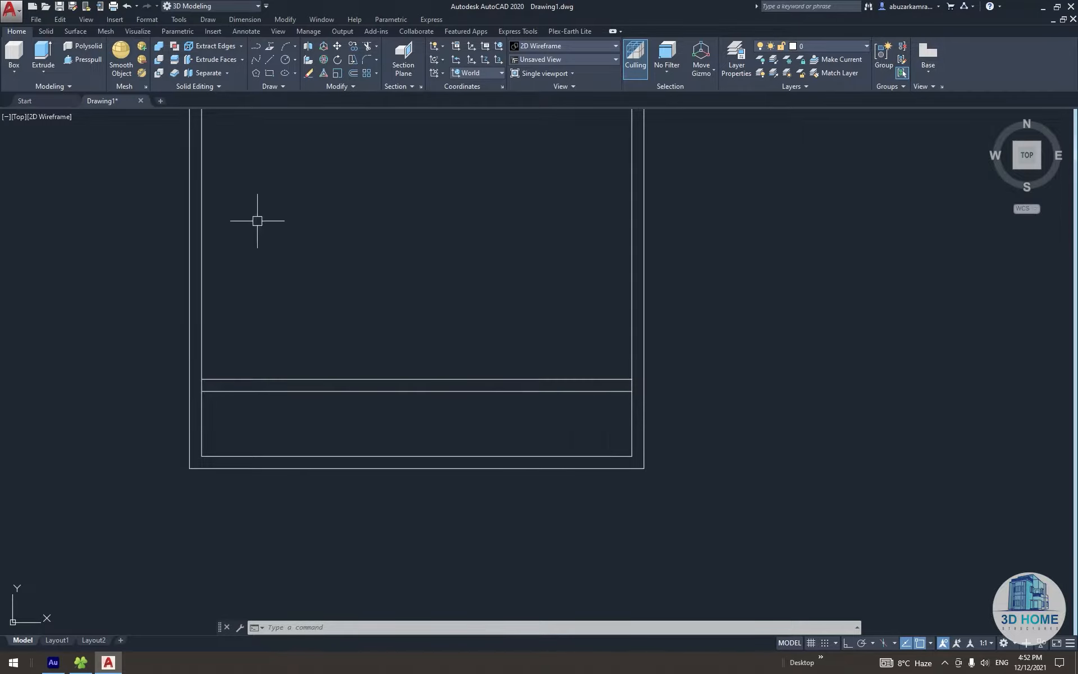
Offset the upper line of the first interior wall 12' upward
{"action": "mouse_move", "coordinate": [478, 386]}
{"action": "middle_mouse_down"}
{"action": "mouse_move", "coordinate": [478, 341]}
{"action": "mouse_move", "coordinate": [483, 368]}
{"action": "middle_mouse_up"}
{"action": "type", "text": "o"}
{"action": "key", "text": "Return"}
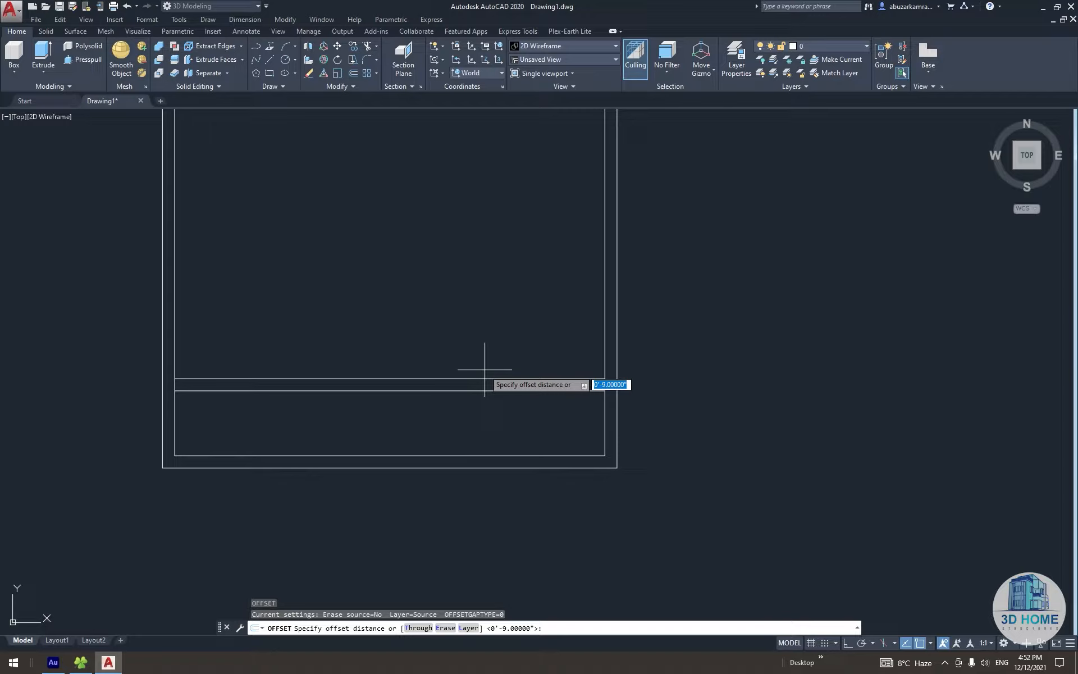
{"action": "type", "text": "12'"}
{"action": "key", "text": "Return"}
{"action": "left_click", "coordinate": [484, 378]}
{"action": "left_click", "coordinate": [491, 344]}
{"action": "key", "text": "Return"}
Offset the topmost horizontal partition line 9 inches upward to form the second interior wall
{"action": "middle_click_drag", "start_coordinate": [495, 298], "coordinate": [493, 337]}
{"action": "key", "text": "Return"}
{"action": "type", "text": "9"}
{"action": "key", "text": "Return"}
{"action": "left_click", "coordinate": [510, 223]}
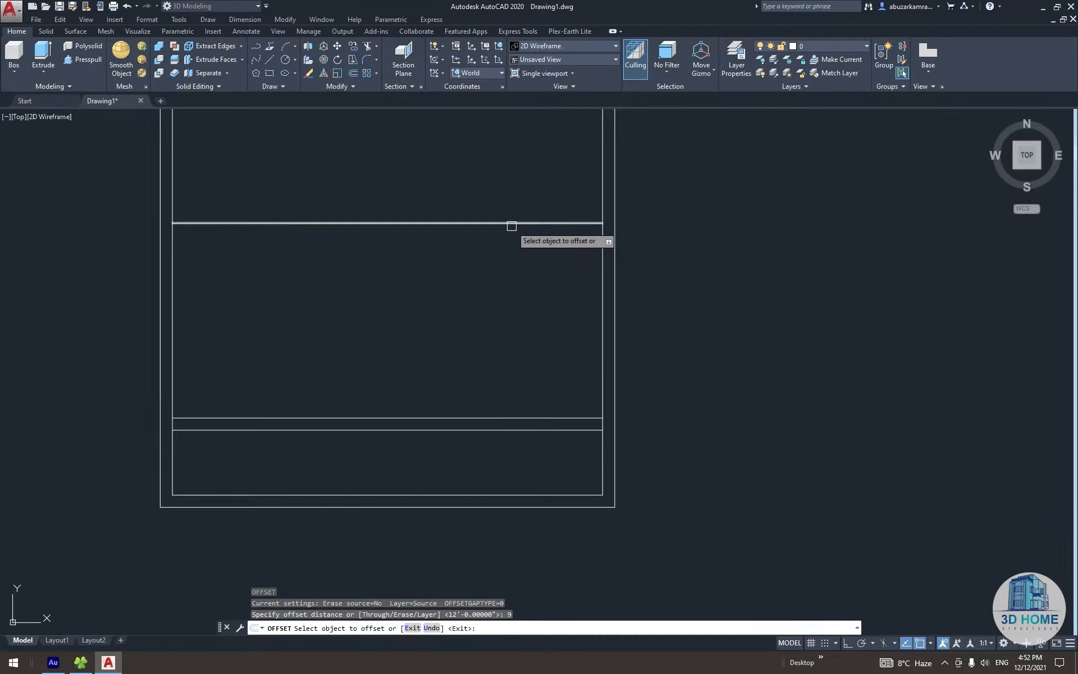
{"action": "left_click", "coordinate": [510, 185]}
{"action": "key", "text": "Escape"}
Add an aligned dimension for the clear distance between the two interior walls, beside the right wall
{"action": "middle_click_drag", "start_coordinate": [512, 211], "coordinate": [529, 239]}
{"action": "type", "text": "dal"}
{"action": "key", "text": "Return"}
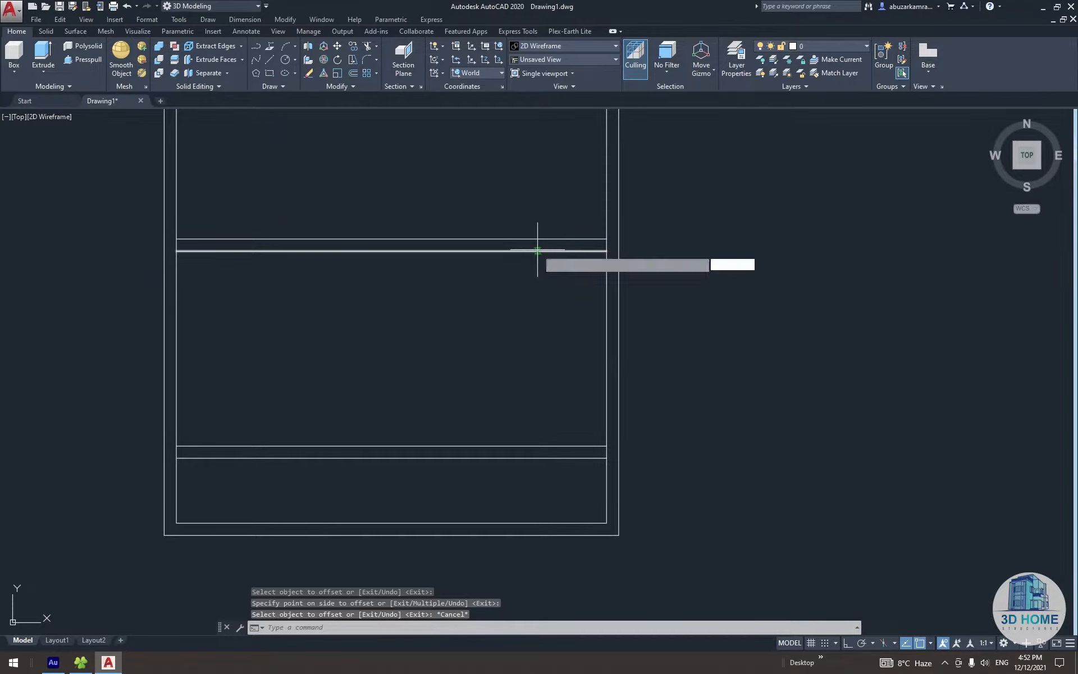
{"action": "left_click", "coordinate": [595, 250]}
{"action": "left_click", "coordinate": [606, 446]}
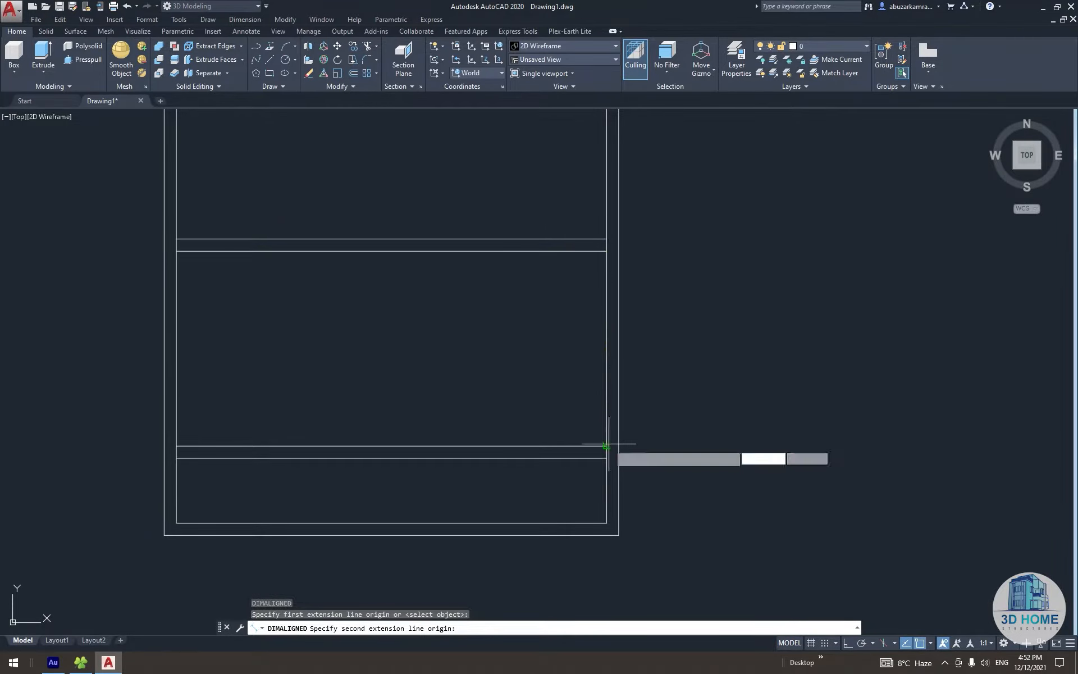
{"action": "left_click", "coordinate": [599, 408]}
Erase the aligned dimension between the two horizontal interior walls beside the right outer wall
{"action": "scroll", "coordinate": [600, 408], "scroll_direction": "up", "scroll_amount": 6}
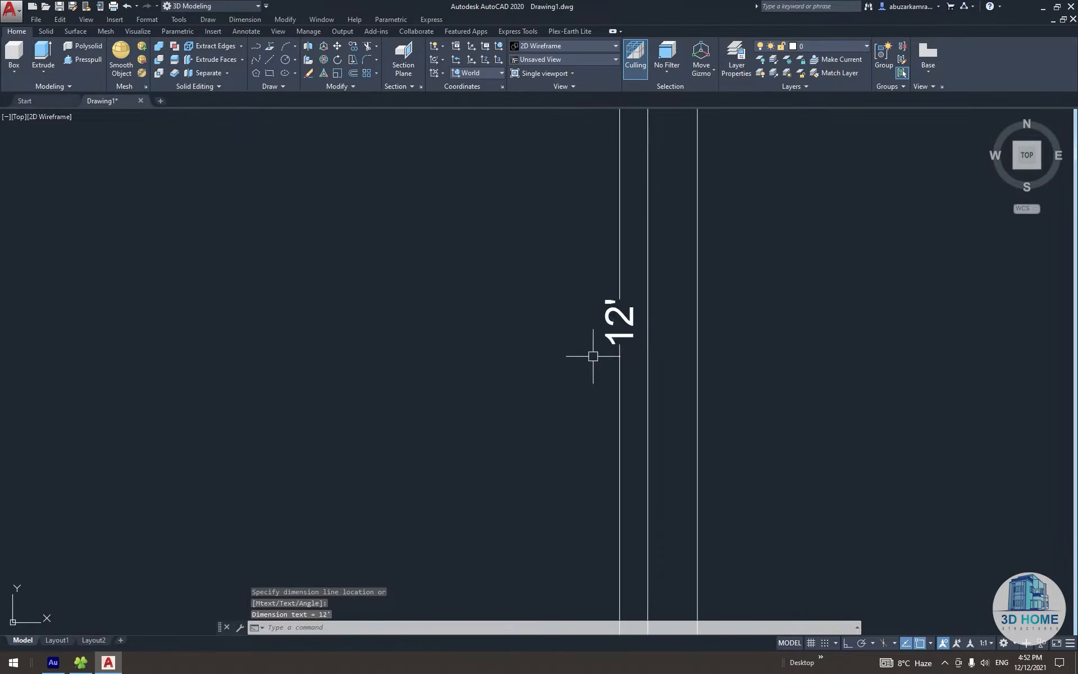
{"action": "scroll", "coordinate": [612, 419], "scroll_direction": "down", "scroll_amount": 4}
{"action": "scroll", "coordinate": [614, 377], "scroll_direction": "up", "scroll_amount": 6}
{"action": "left_click", "coordinate": [625, 351]}
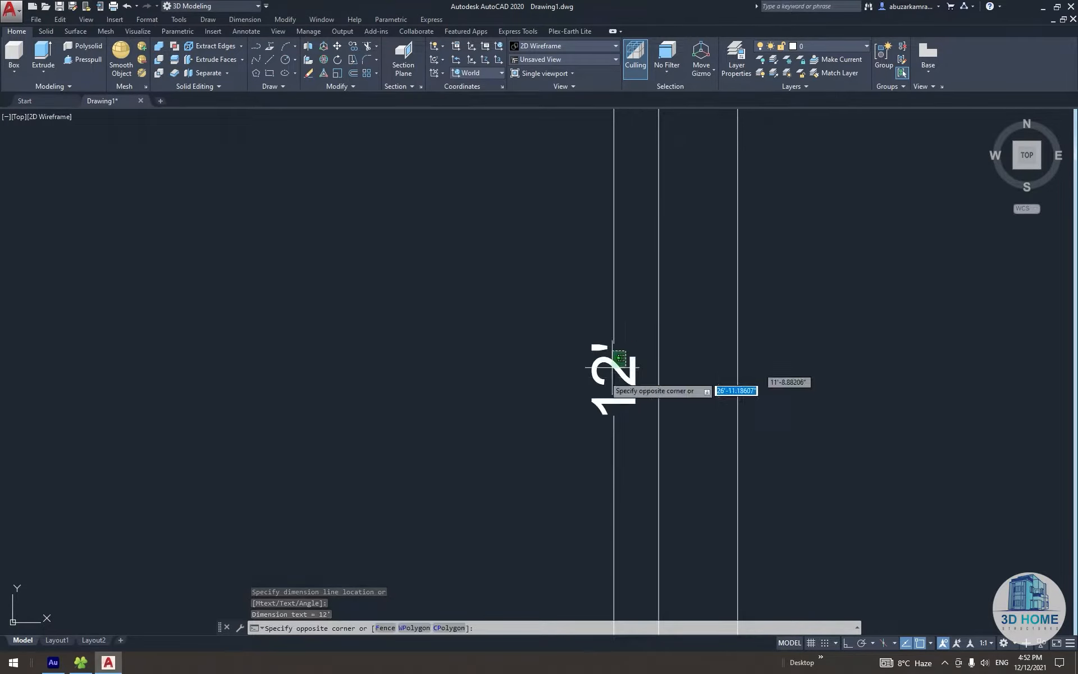
{"action": "left_click", "coordinate": [588, 393]}
{"action": "scroll", "coordinate": [588, 394], "scroll_direction": "down", "scroll_amount": 8}
{"action": "scroll", "coordinate": [587, 410], "scroll_direction": "up", "scroll_amount": 5}
{"action": "scroll", "coordinate": [580, 414], "scroll_direction": "down", "scroll_amount": 5}
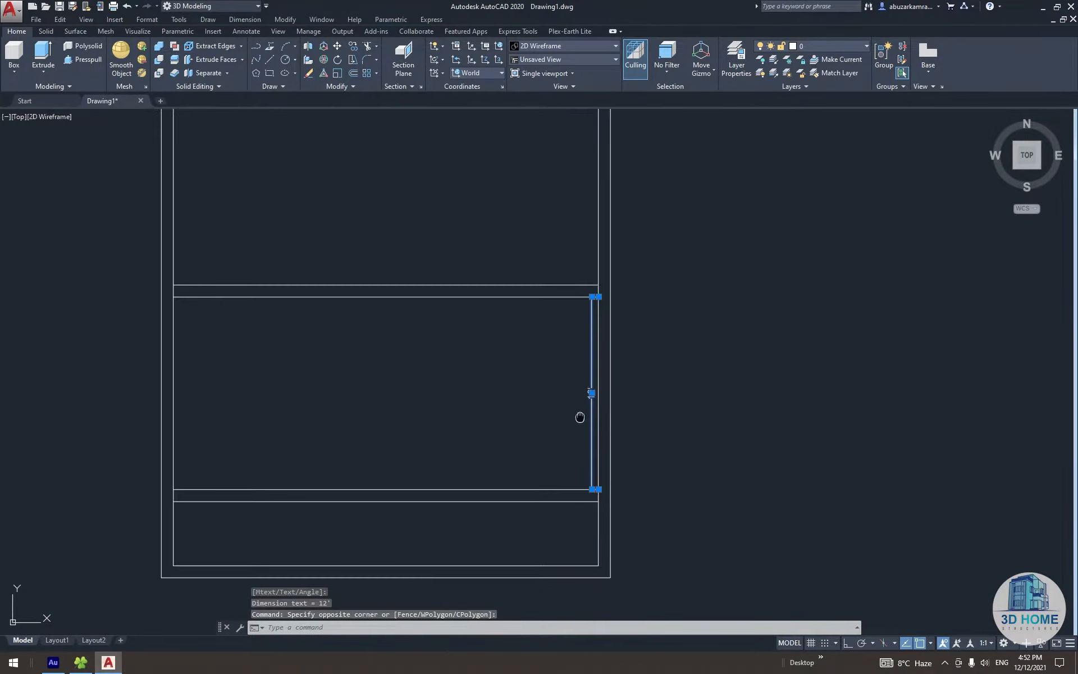
{"action": "left_click", "coordinate": [569, 294]}
{"action": "left_click", "coordinate": [545, 487]}
{"action": "key", "text": "Escape"}
{"action": "scroll", "coordinate": [571, 405], "scroll_direction": "up", "scroll_amount": 6}
{"action": "left_click", "coordinate": [580, 388]}
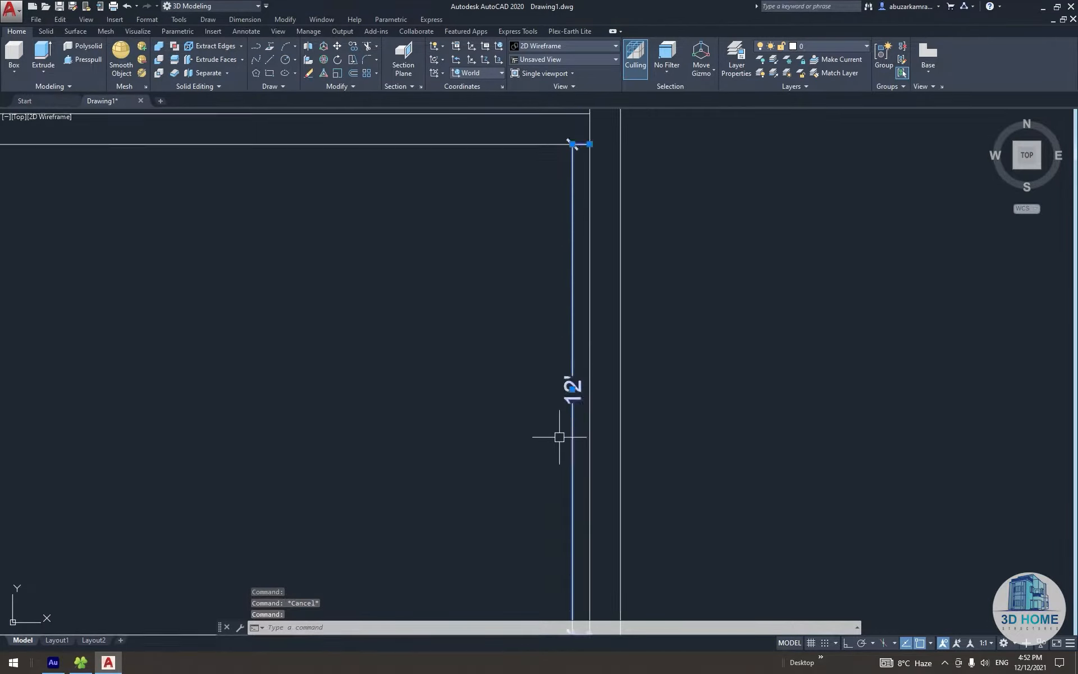
{"action": "scroll", "coordinate": [561, 432], "scroll_direction": "down", "scroll_amount": 4}
{"action": "key", "text": "Delete"}
{"action": "scroll", "coordinate": [538, 461], "scroll_direction": "down", "scroll_amount": 2}
Offset the right outer wall's inner line 14' to the left to start a vertical partition
{"action": "type", "text": "o"}
{"action": "key", "text": "Return"}
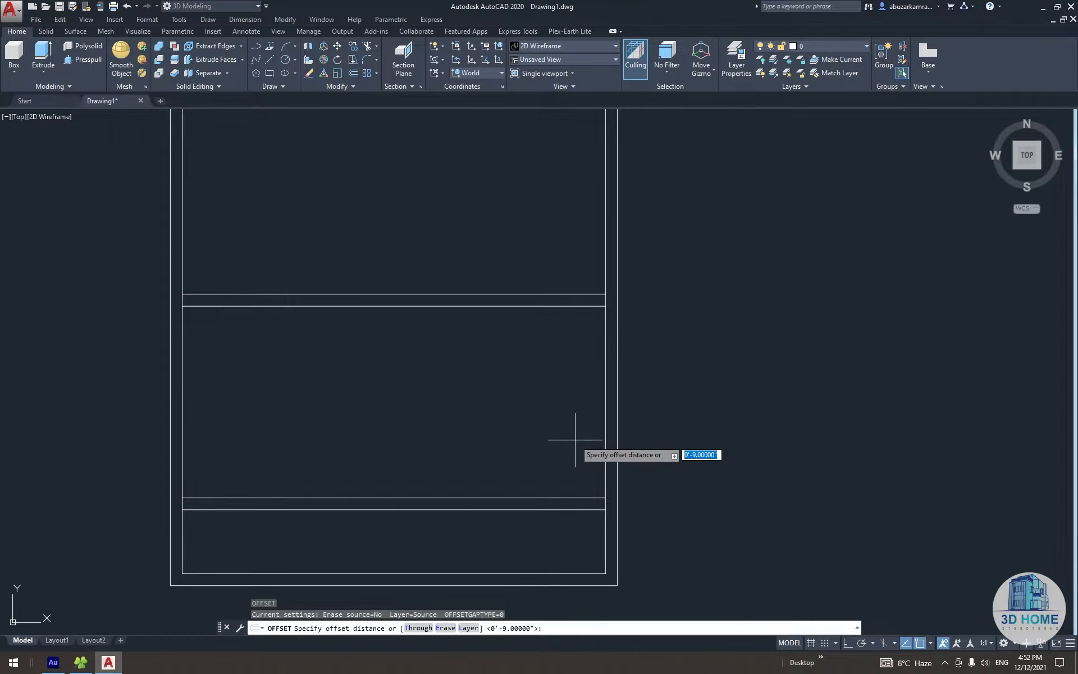
{"action": "type", "text": "14'"}
{"action": "key", "text": "Return"}
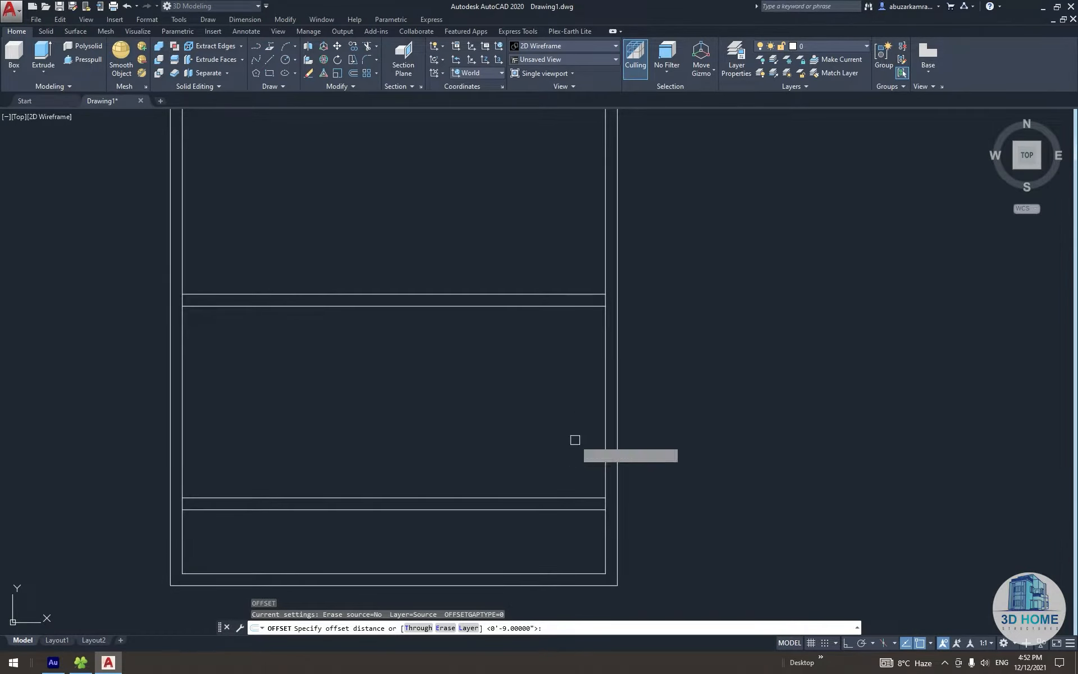
{"action": "left_click", "coordinate": [604, 440]}
{"action": "left_click", "coordinate": [493, 425]}
{"action": "key", "text": "Escape"}
Try to offset the vertical partition line to the left, and erase the stray line outside the left outer wall
{"action": "mouse_move", "coordinate": [442, 442]}
{"action": "middle_mouse_down"}
{"action": "mouse_move", "coordinate": [524, 433]}
{"action": "mouse_move", "coordinate": [529, 397]}
{"action": "middle_mouse_up"}
{"action": "key", "text": "Return"}
{"action": "key", "text": "Return"}
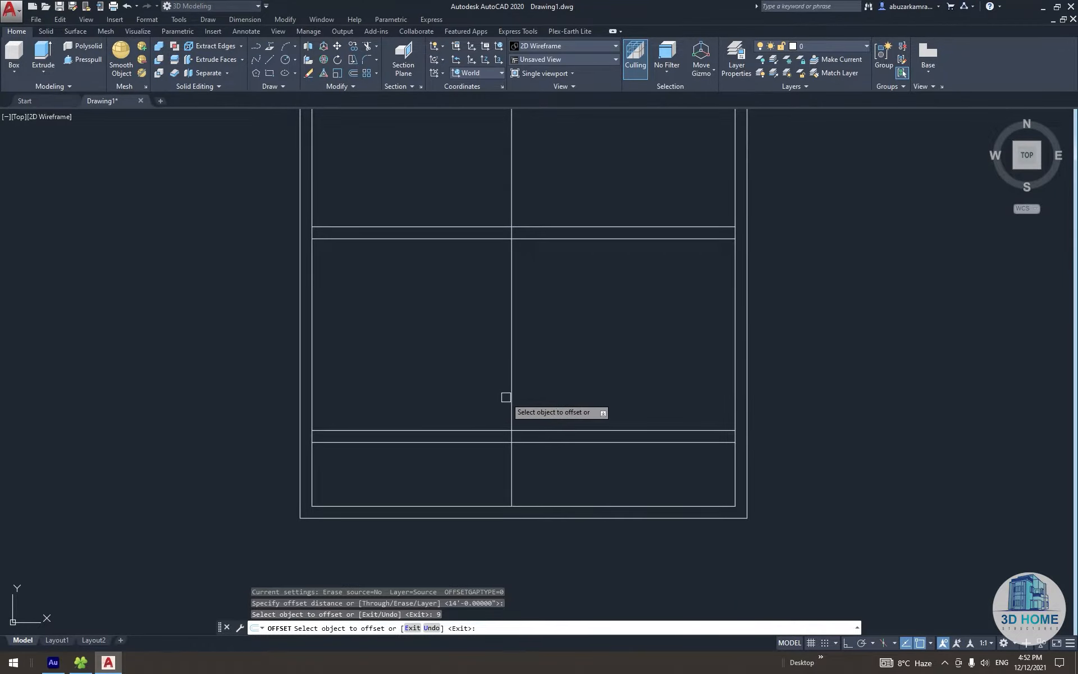
{"action": "left_click", "coordinate": [511, 397]}
{"action": "left_click", "coordinate": [498, 392]}
{"action": "key", "text": "Escape"}
{"action": "left_click", "coordinate": [288, 390]}
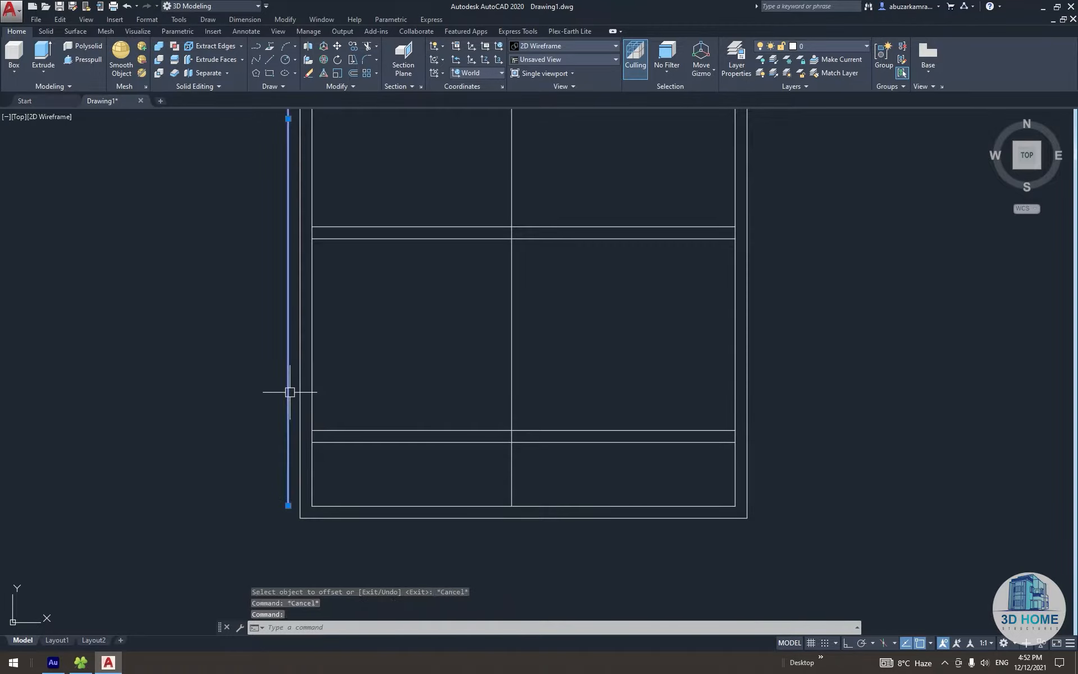
{"action": "key", "text": "Delete"}
Offset the vertical partition line 9 inches to the left to form the vertical interior wall
{"action": "middle_click_drag", "start_coordinate": [308, 399], "coordinate": [314, 406]}
{"action": "type", "text": "o"}
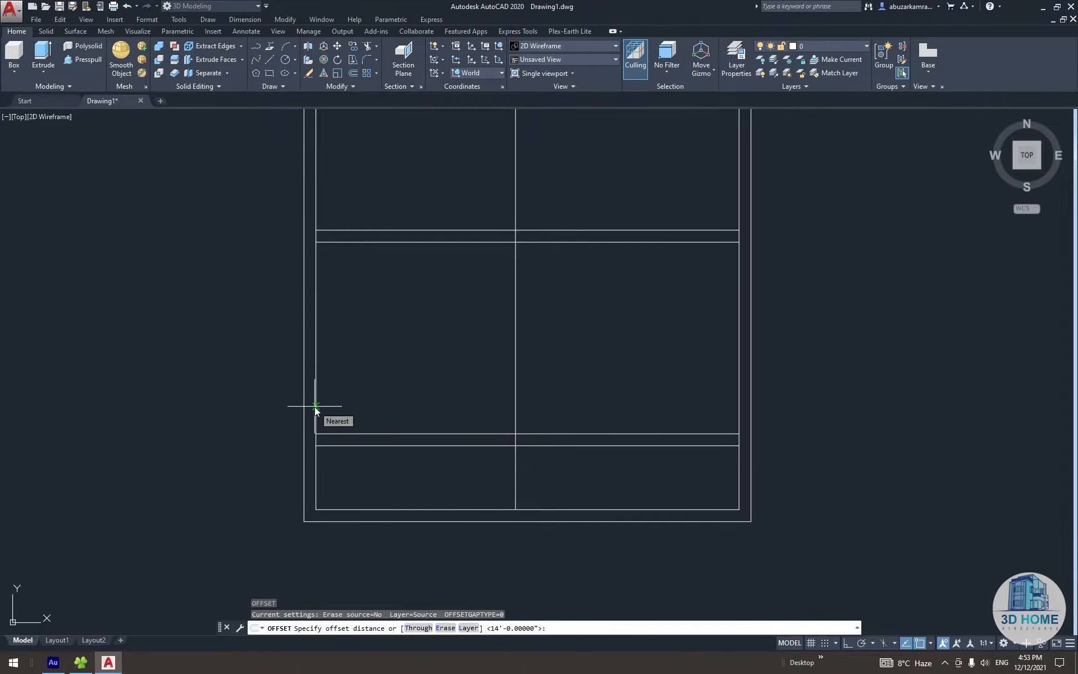
{"action": "key", "text": "Return"}
{"action": "left_click", "coordinate": [512, 362]}
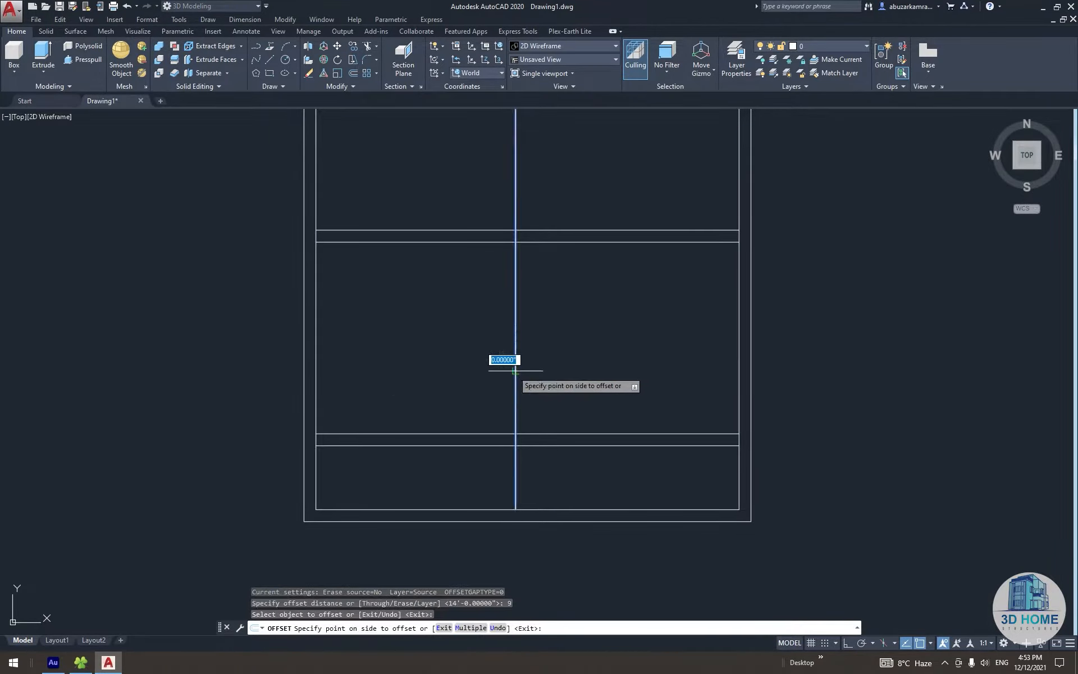
{"action": "left_click", "coordinate": [468, 376]}
{"action": "key", "text": "Escape"}
Measure the clear width between the left outer wall and the vertical interior wall with an aligned dimension, and erase it
{"action": "middle_click_drag", "start_coordinate": [514, 388], "coordinate": [512, 409]}
{"action": "type", "text": "da"}
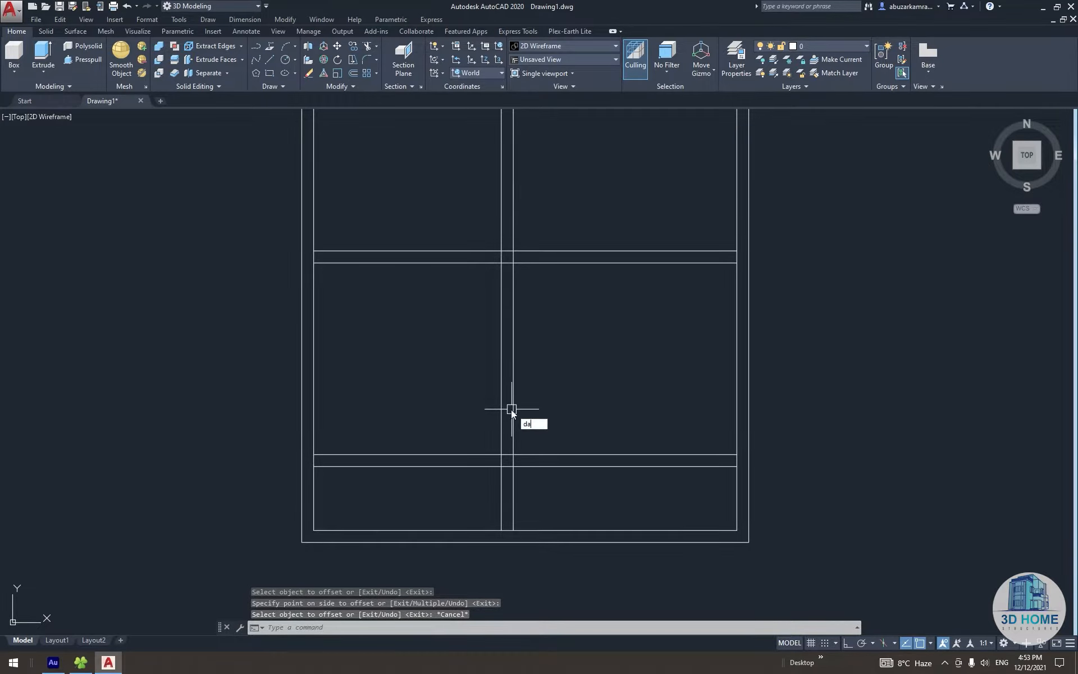
{"action": "type", "text": "l"}
{"action": "key", "text": "Return"}
{"action": "left_click", "coordinate": [503, 416]}
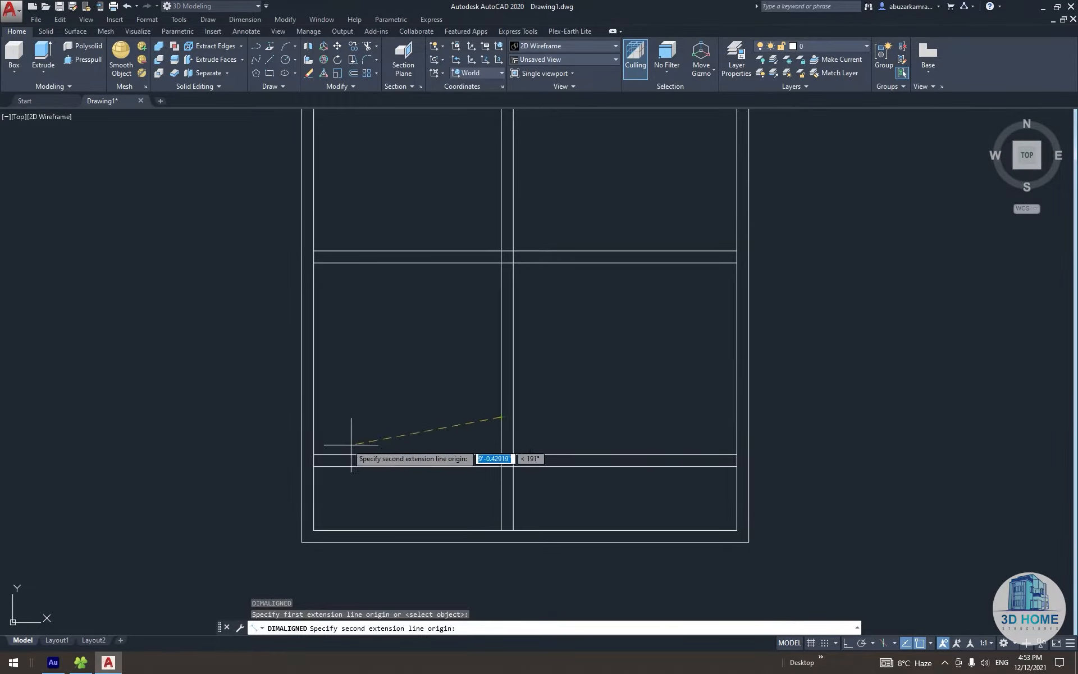
{"action": "left_click", "coordinate": [313, 417]}
{"action": "scroll", "coordinate": [320, 416], "scroll_direction": "up", "scroll_amount": 5}
{"action": "left_click", "coordinate": [320, 416]}
{"action": "left_click_drag", "start_coordinate": [561, 387], "coordinate": [482, 465]}
{"action": "middle_click_drag", "start_coordinate": [481, 464], "coordinate": [391, 448]}
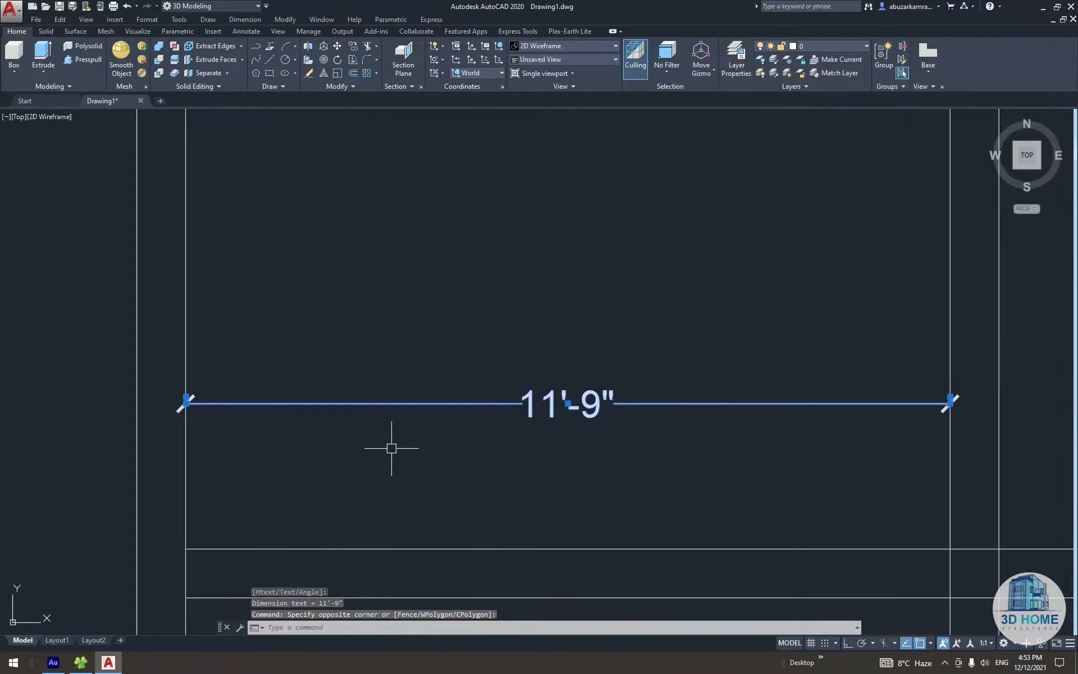
{"action": "scroll", "coordinate": [391, 448], "scroll_direction": "down", "scroll_amount": 4}
{"action": "key", "text": "Delete"}
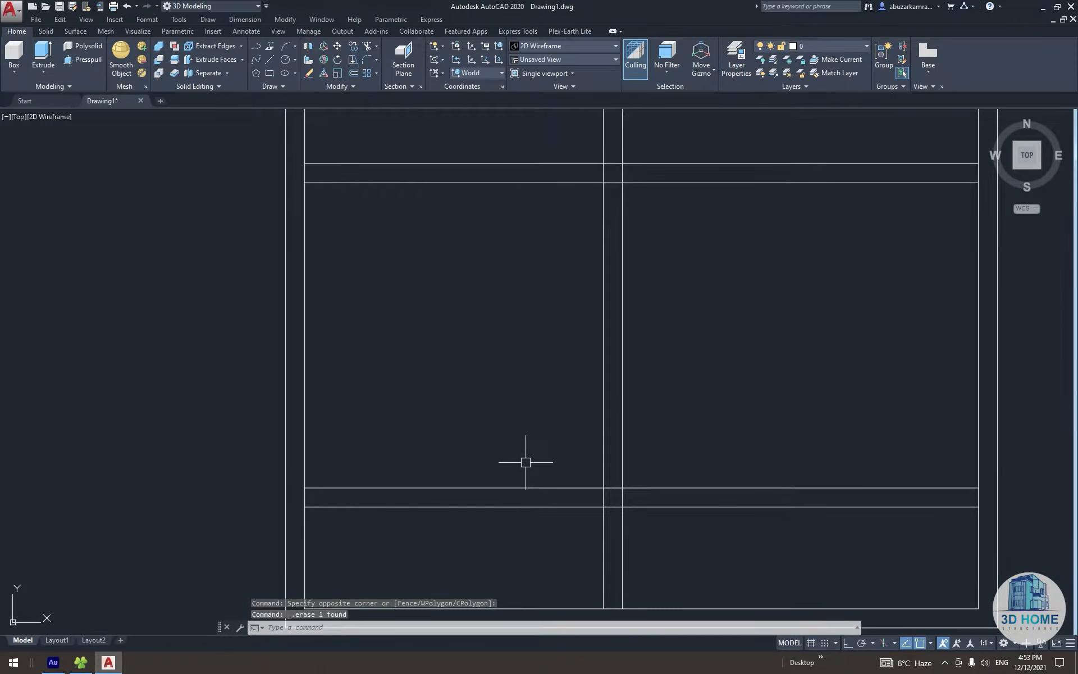
{"action": "scroll", "coordinate": [488, 474], "scroll_direction": "down", "scroll_amount": 4}
{"action": "middle_click_drag", "start_coordinate": [467, 412], "coordinate": [464, 376]}
{"action": "scroll", "coordinate": [465, 397], "scroll_direction": "up", "scroll_amount": 4}
{"action": "scroll", "coordinate": [465, 397], "scroll_direction": "down", "scroll_amount": 4}
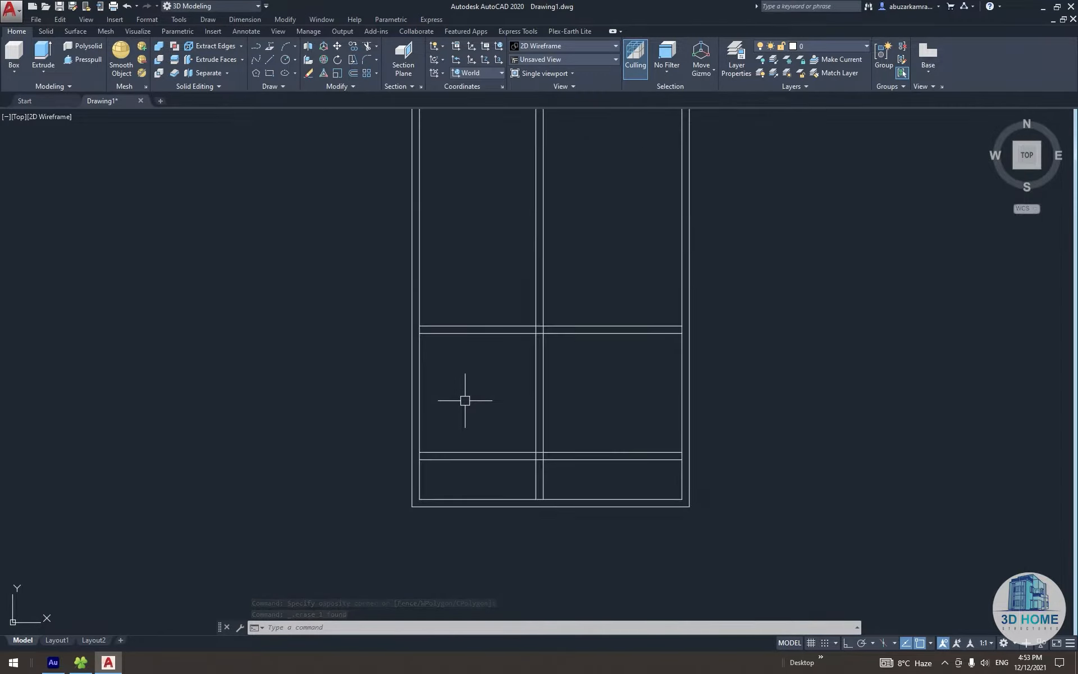
{"action": "key", "text": "Escape"}
Draw a 5.25' wide by 15.25' high rectangle in the empty space left of the floor plan
{"action": "middle_click_drag", "start_coordinate": [457, 432], "coordinate": [472, 417]}
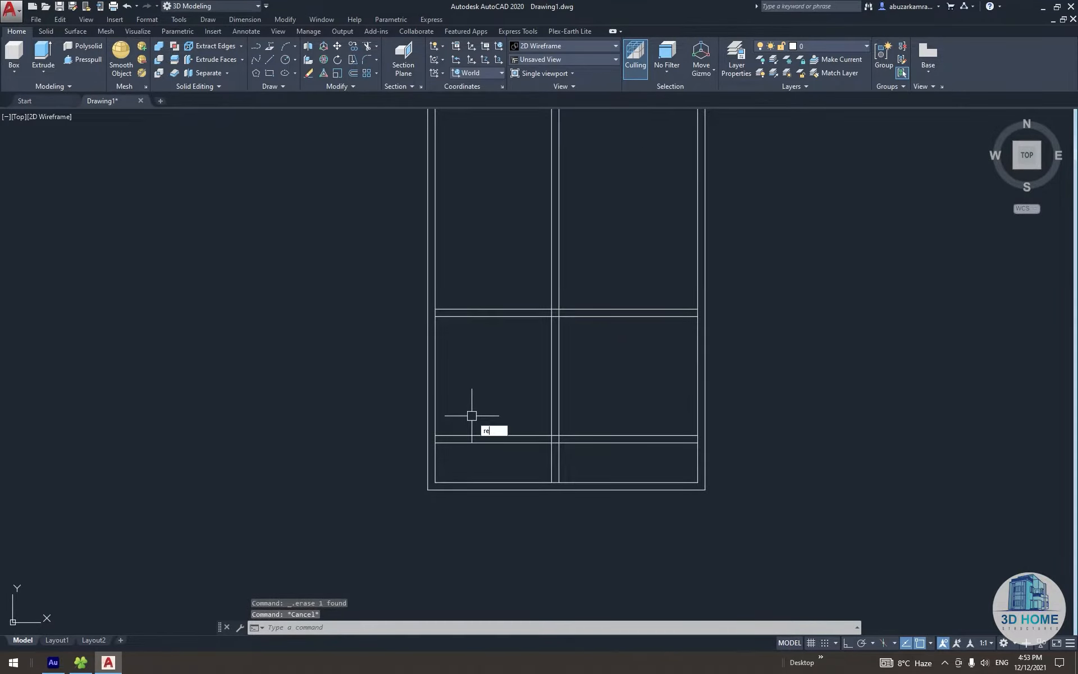
{"action": "key", "text": "Return"}
{"action": "middle_click_drag", "start_coordinate": [370, 519], "coordinate": [441, 459]}
{"action": "scroll", "coordinate": [444, 430], "scroll_direction": "up", "scroll_amount": 4}
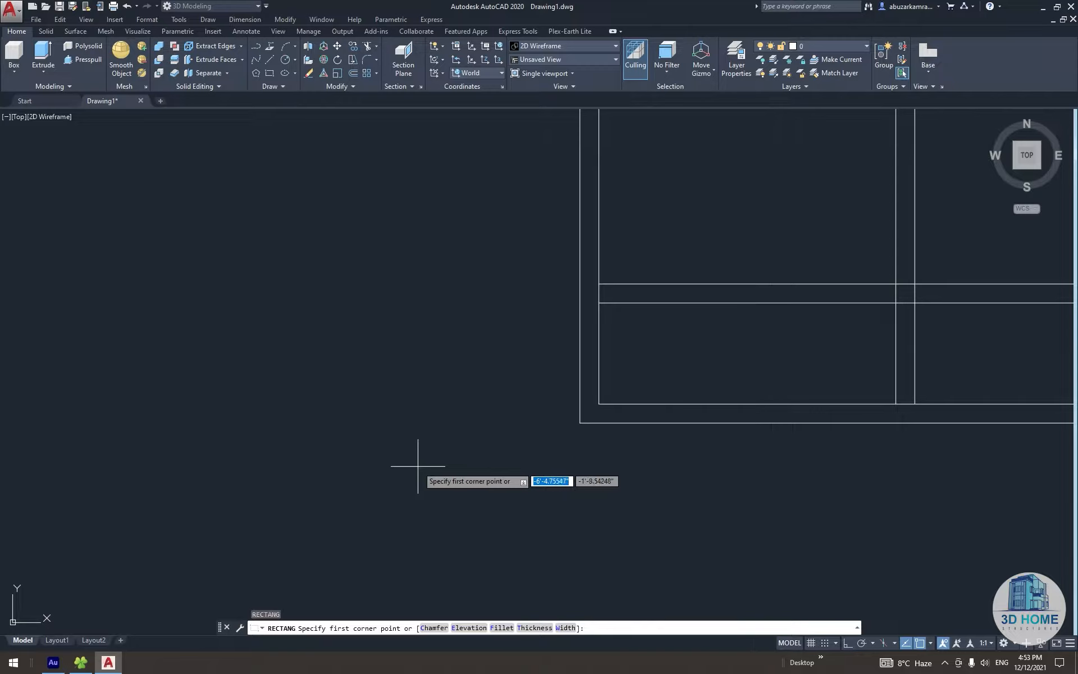
{"action": "left_click", "coordinate": [315, 506]}
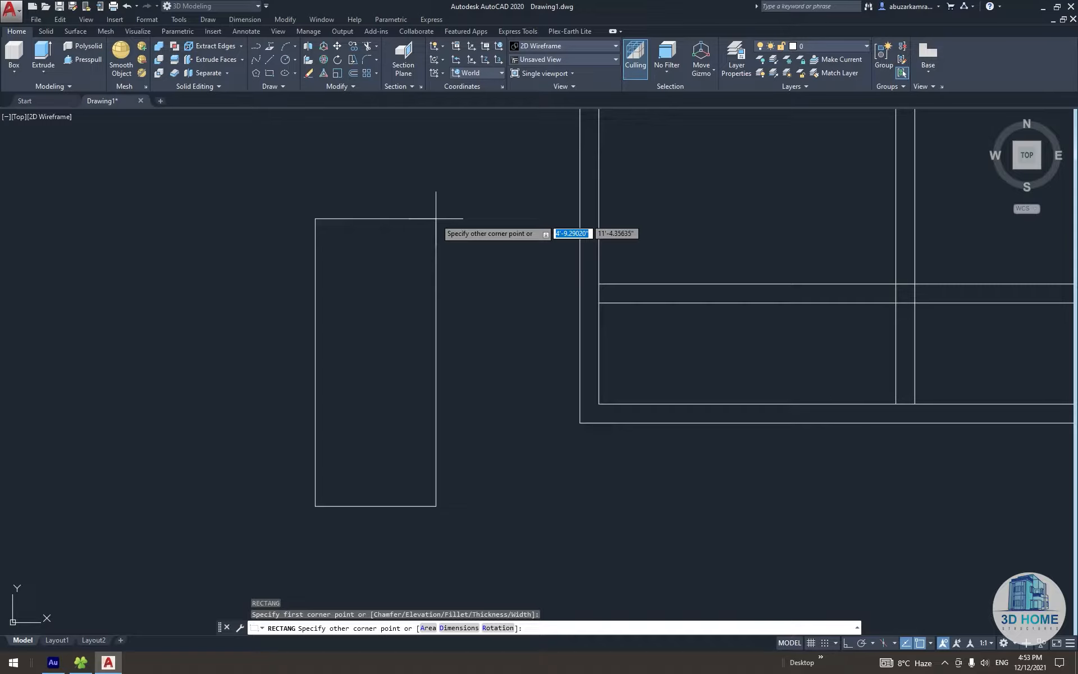
{"action": "type", "text": "5.25"}
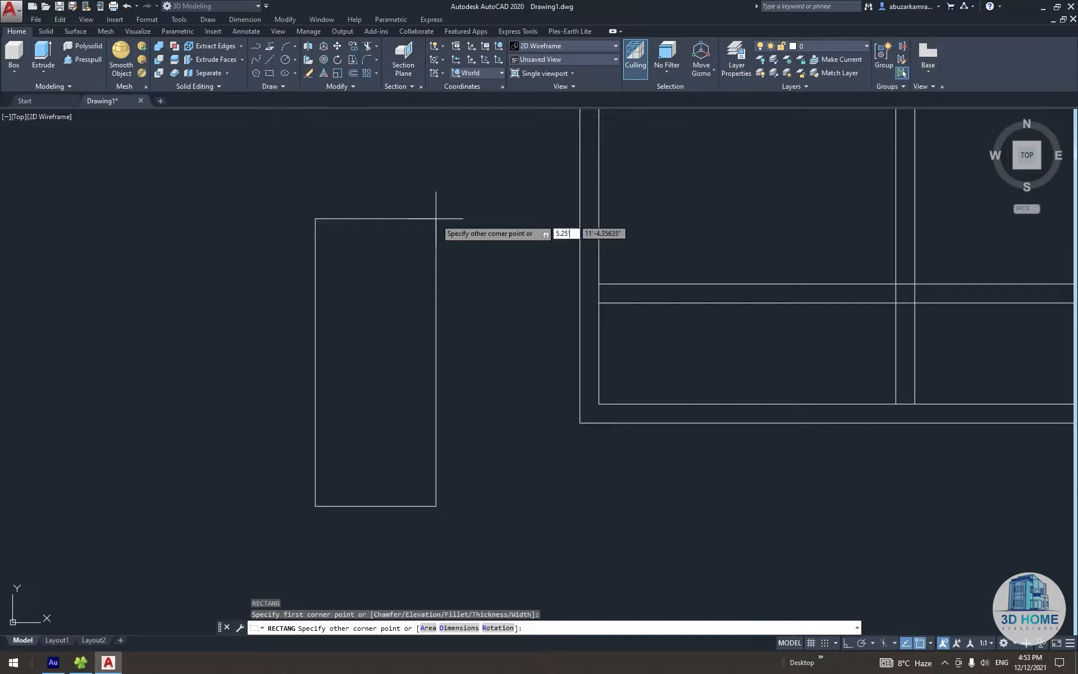
{"action": "type", "text": "'"}
{"action": "key", "text": "Tab"}
{"action": "type", "text": "15'2"}
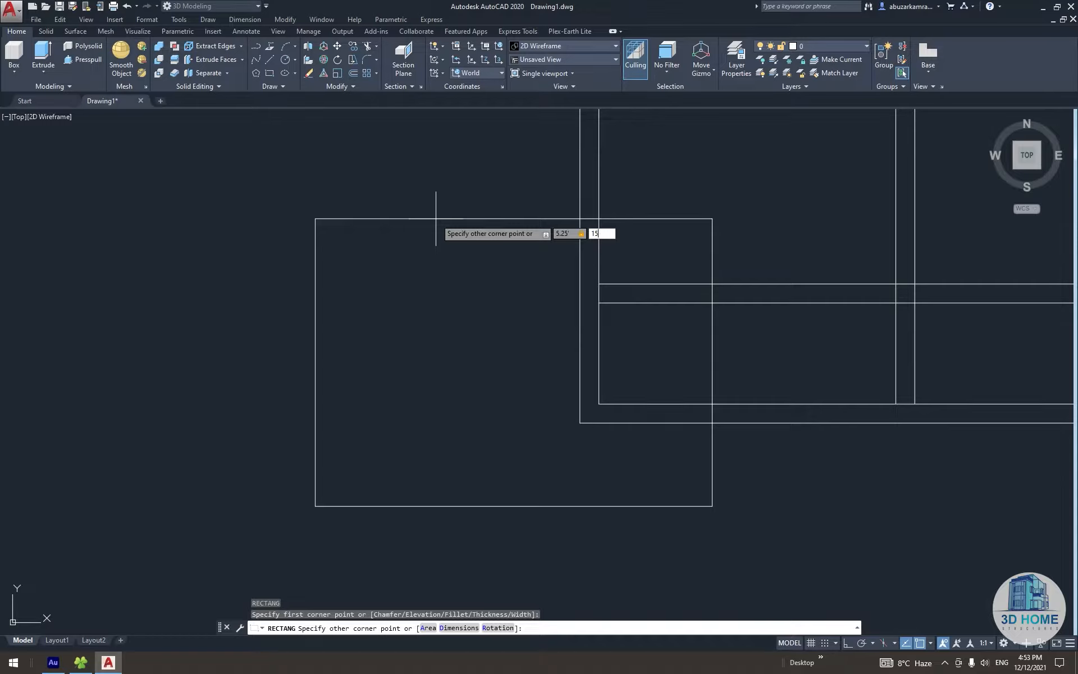
{"action": "key", "text": "Return"}
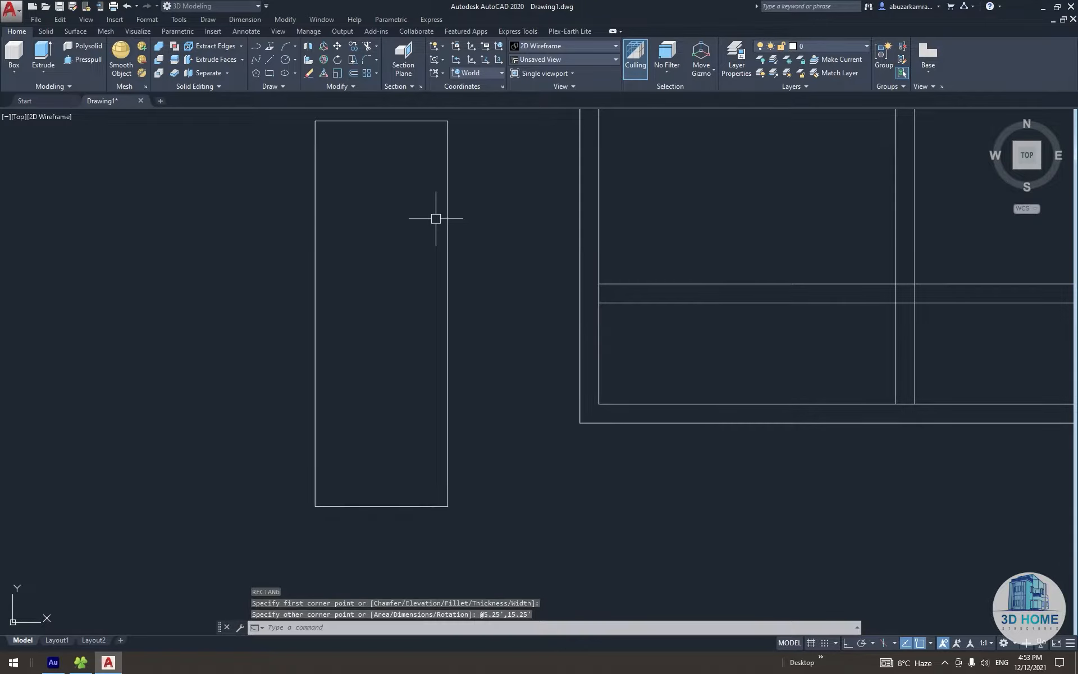
Move the rectangle into the lower-left part of the plan, just inside the left outer wall
{"action": "left_click", "coordinate": [503, 345]}
{"action": "left_click", "coordinate": [428, 387]}
{"action": "middle_click_drag", "start_coordinate": [440, 383], "coordinate": [430, 346]}
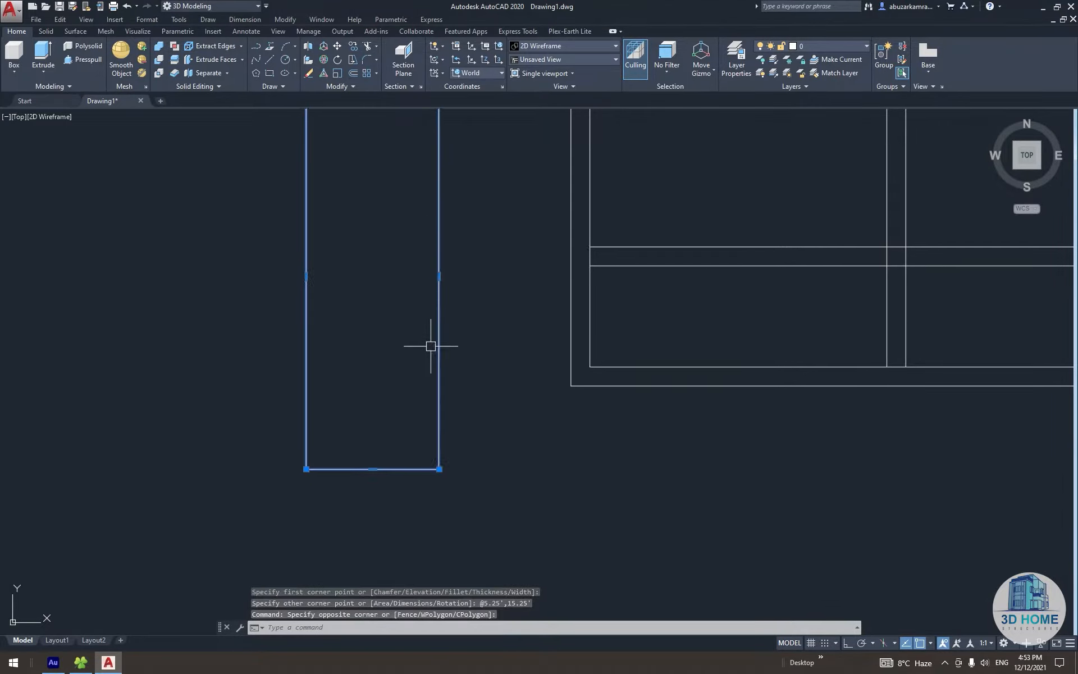
{"action": "scroll", "coordinate": [431, 346], "scroll_direction": "down", "scroll_amount": 5}
{"action": "key", "text": "Return"}
{"action": "key", "text": "Escape"}
{"action": "left_click", "coordinate": [426, 337]}
{"action": "left_click", "coordinate": [402, 453]}
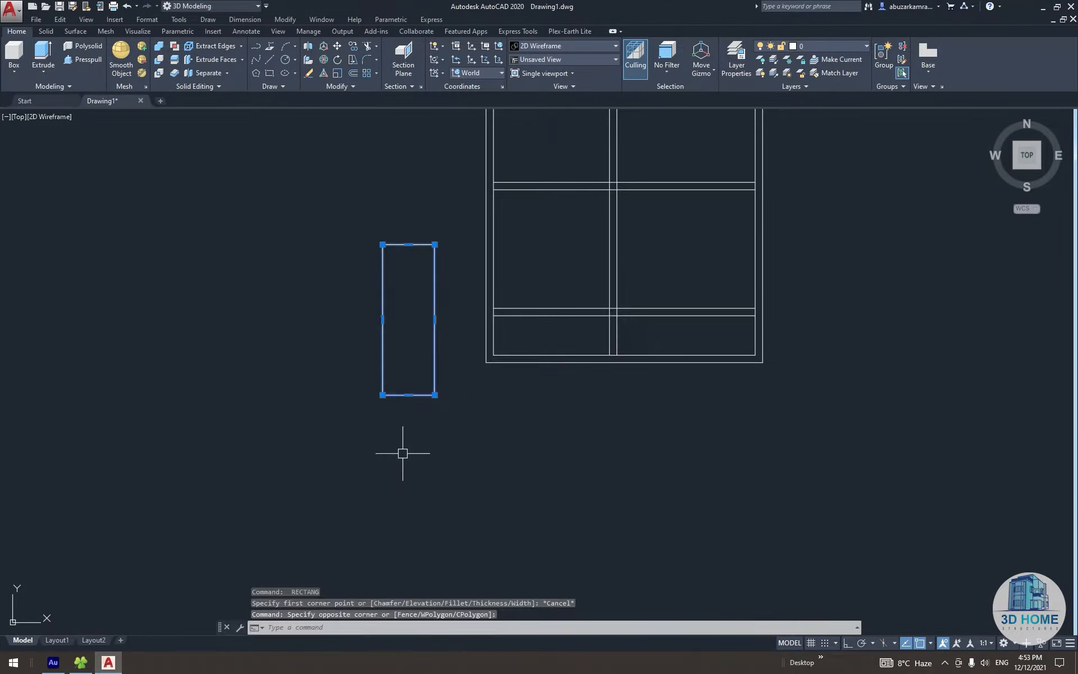
{"action": "type", "text": "m"}
{"action": "key", "text": "Return"}
{"action": "left_click", "coordinate": [412, 316]}
{"action": "scroll", "coordinate": [546, 300], "scroll_direction": "up", "scroll_amount": 3}
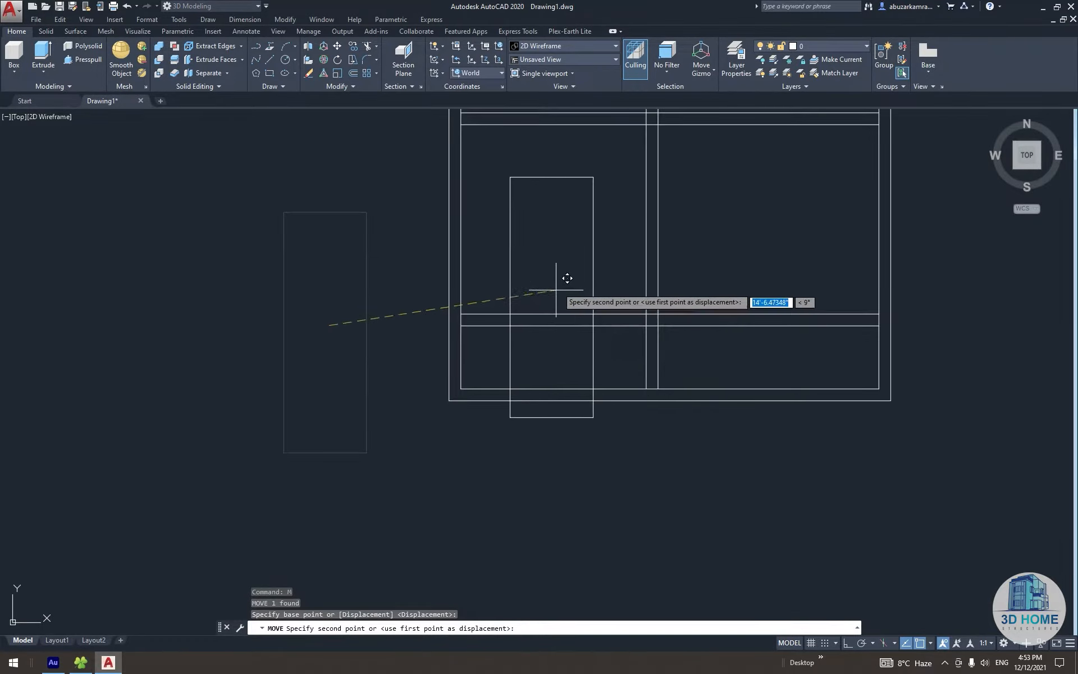
{"action": "middle_click_drag", "start_coordinate": [598, 251], "coordinate": [587, 298]}
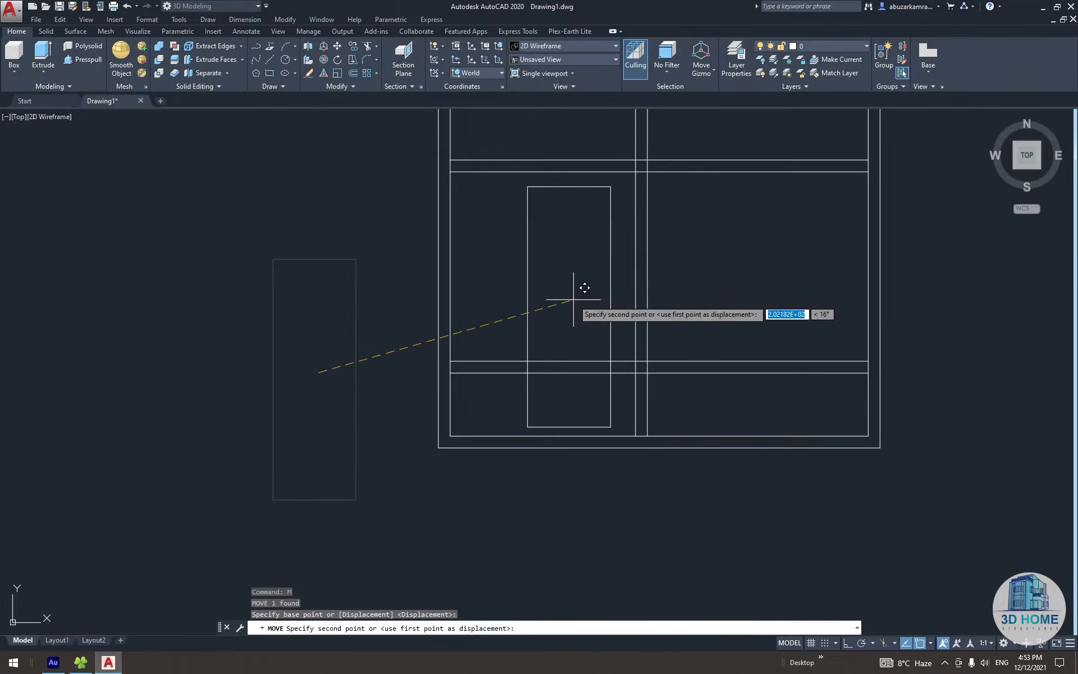
{"action": "left_click", "coordinate": [508, 294]}
Copy the rectangle to the right so the copy sits beside it, next to the vertical interior wall
{"action": "left_click", "coordinate": [463, 296]}
{"action": "type", "text": "co"}
{"action": "key", "text": "Return"}
{"action": "left_click", "coordinate": [443, 512]}
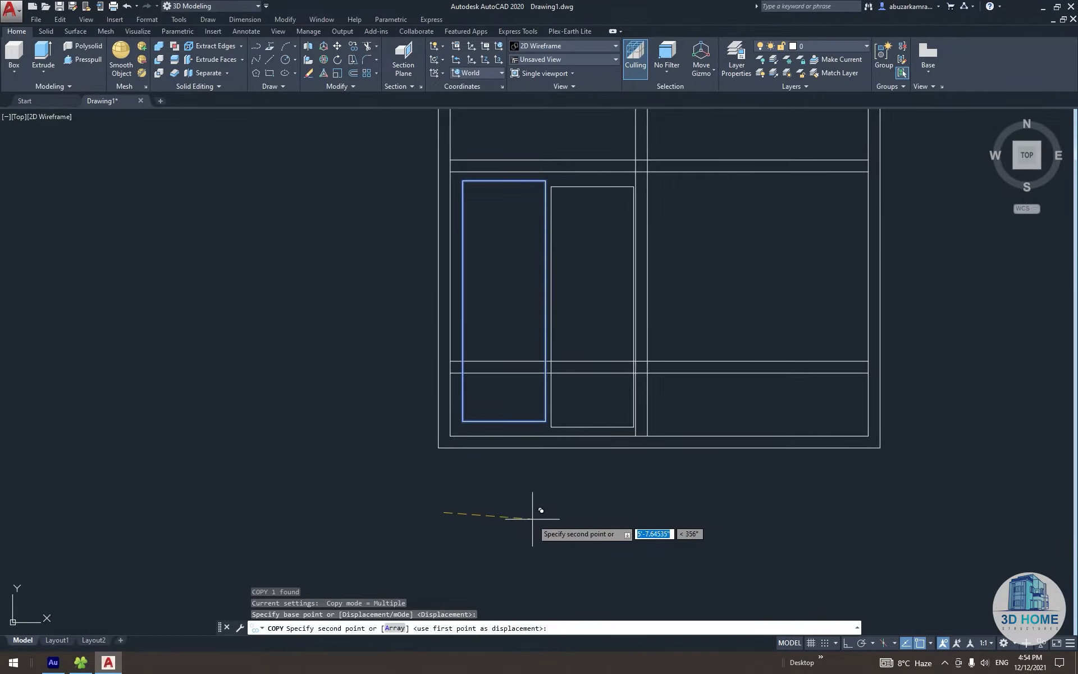
{"action": "left_click", "coordinate": [531, 511]}
{"action": "key", "text": "Escape"}
Shift both rectangles slightly to the right so the second one lines up with the vertical interior wall
{"action": "left_click", "coordinate": [556, 289]}
{"action": "left_click", "coordinate": [539, 299]}
{"action": "type", "text": "m"}
{"action": "key", "text": "Return"}
{"action": "left_click", "coordinate": [568, 525]}
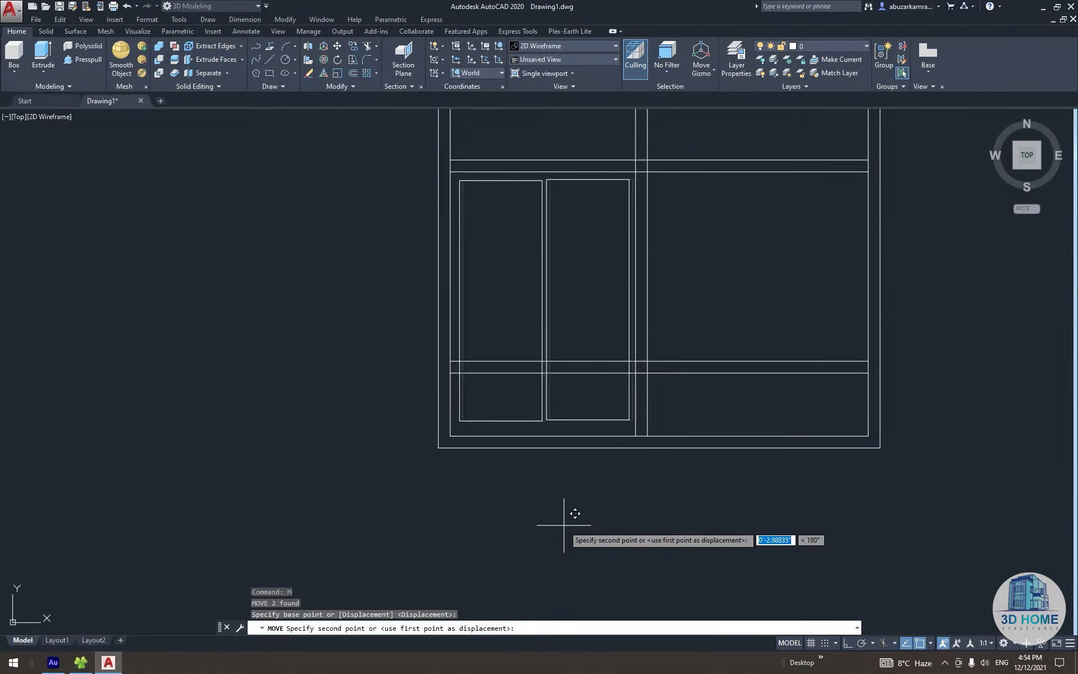
{"action": "key", "text": "Escape"}
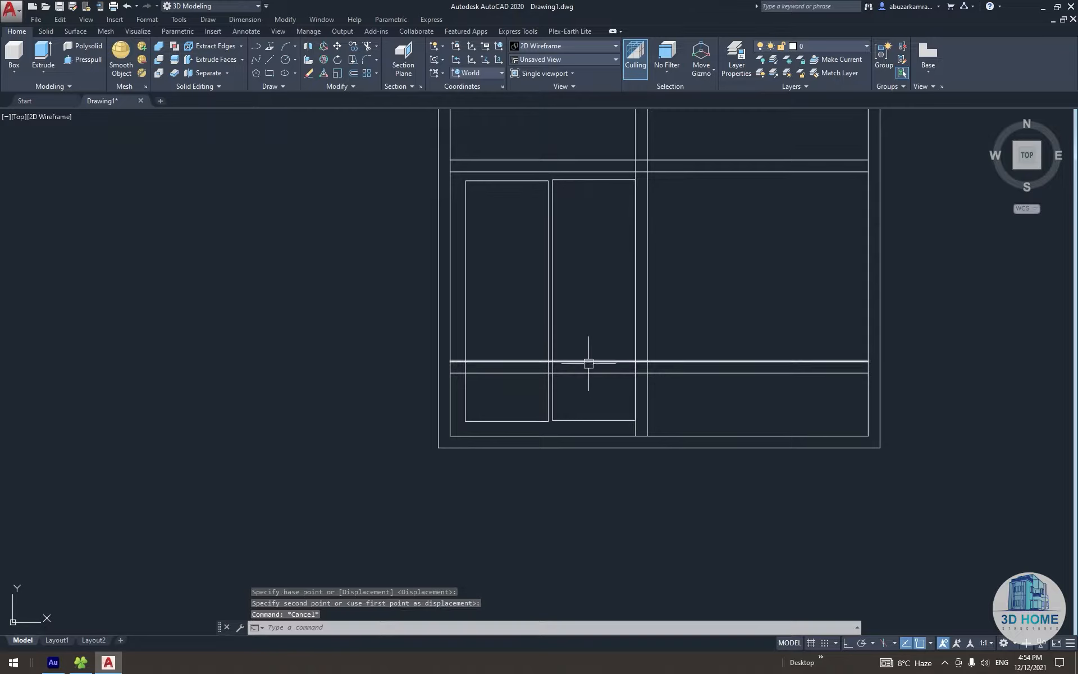
Erase the copied rectangle next to the vertical interior wall
{"action": "left_click", "coordinate": [578, 423]}
{"action": "left_click", "coordinate": [579, 414]}
{"action": "middle_click_drag", "start_coordinate": [595, 419], "coordinate": [577, 435]}
{"action": "key", "text": "Delete"}
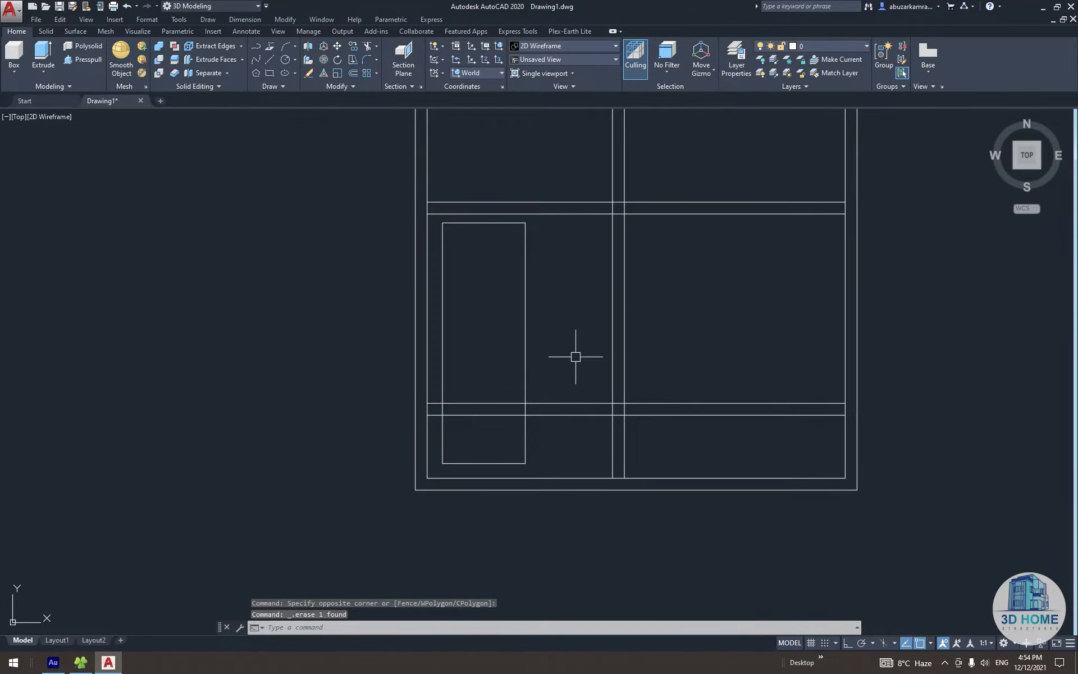
Measure the gap between the remaining rectangle and the vertical interior wall with an aligned dimension, and erase it
{"action": "type", "text": "da"}
{"action": "key", "text": "Return"}
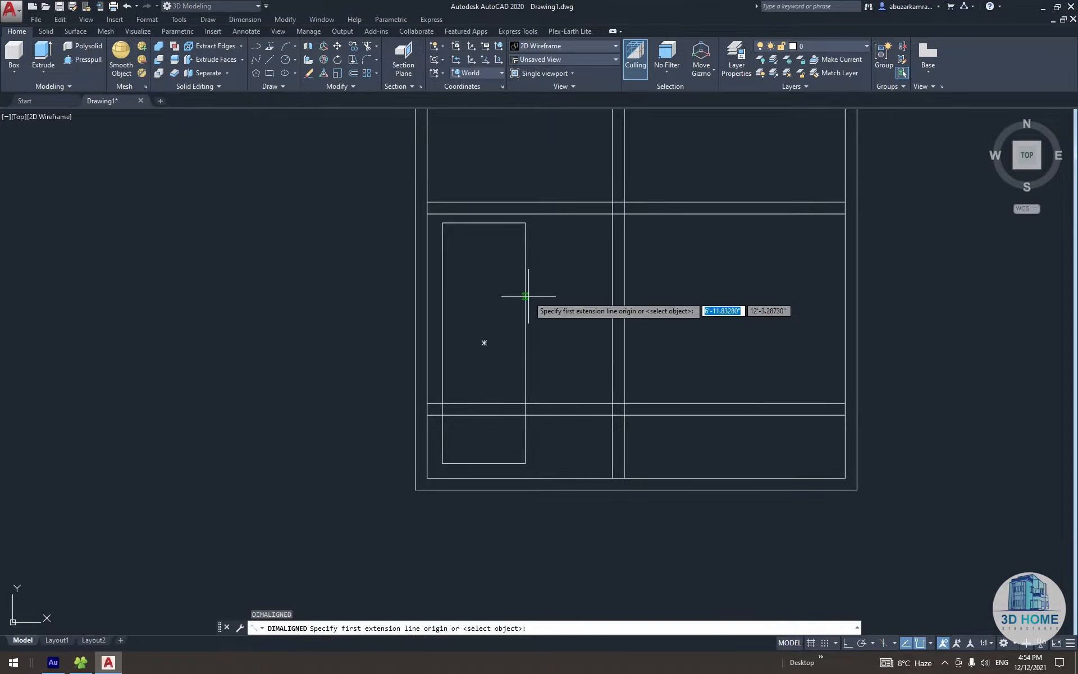
{"action": "left_click", "coordinate": [525, 296]}
{"action": "left_click", "coordinate": [612, 296]}
{"action": "scroll", "coordinate": [608, 293], "scroll_direction": "up", "scroll_amount": 3}
{"action": "left_click", "coordinate": [553, 287]}
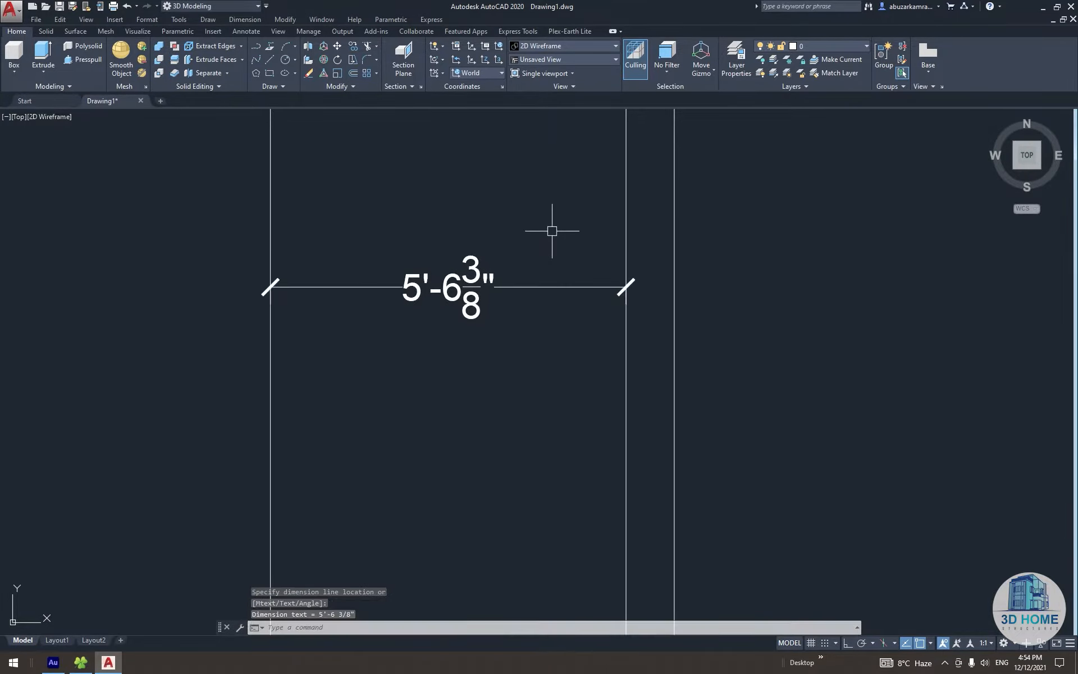
{"action": "left_click", "coordinate": [553, 236]}
{"action": "left_click", "coordinate": [490, 329]}
{"action": "scroll", "coordinate": [473, 323], "scroll_direction": "down", "scroll_amount": 2}
{"action": "key", "text": "Delete"}
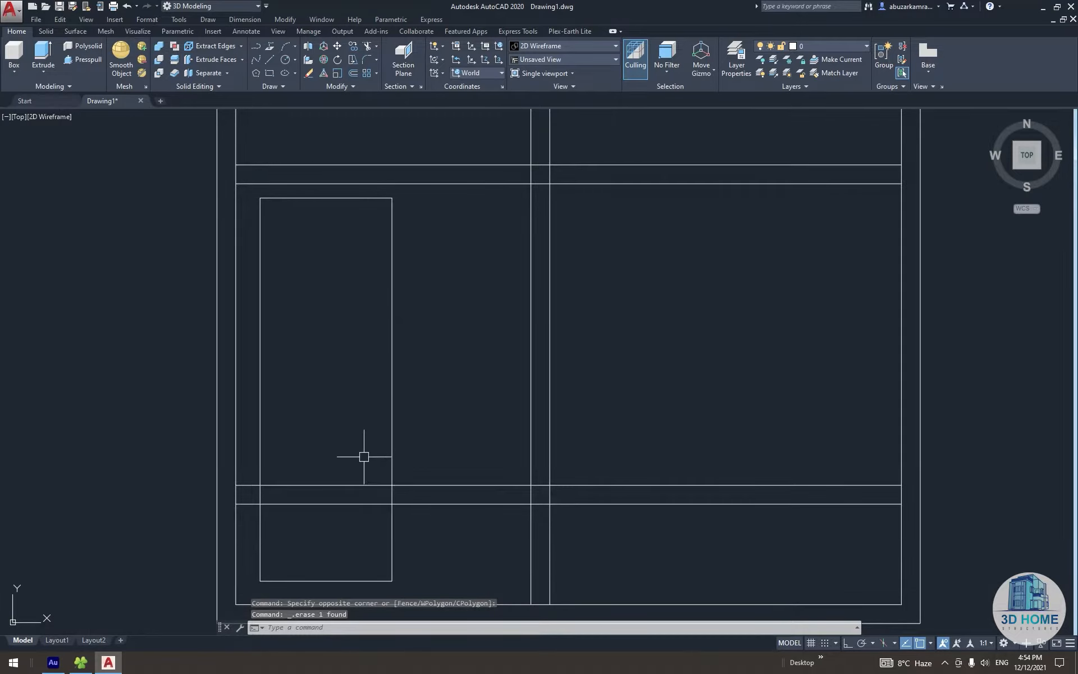
Erase the remaining rectangle inside the left outer wall
{"action": "middle_click_drag", "start_coordinate": [365, 454], "coordinate": [381, 414]}
{"action": "left_click", "coordinate": [416, 321]}
{"action": "left_click", "coordinate": [400, 337]}
{"action": "middle_click_drag", "start_coordinate": [400, 337], "coordinate": [350, 332]}
{"action": "key", "text": "Delete"}
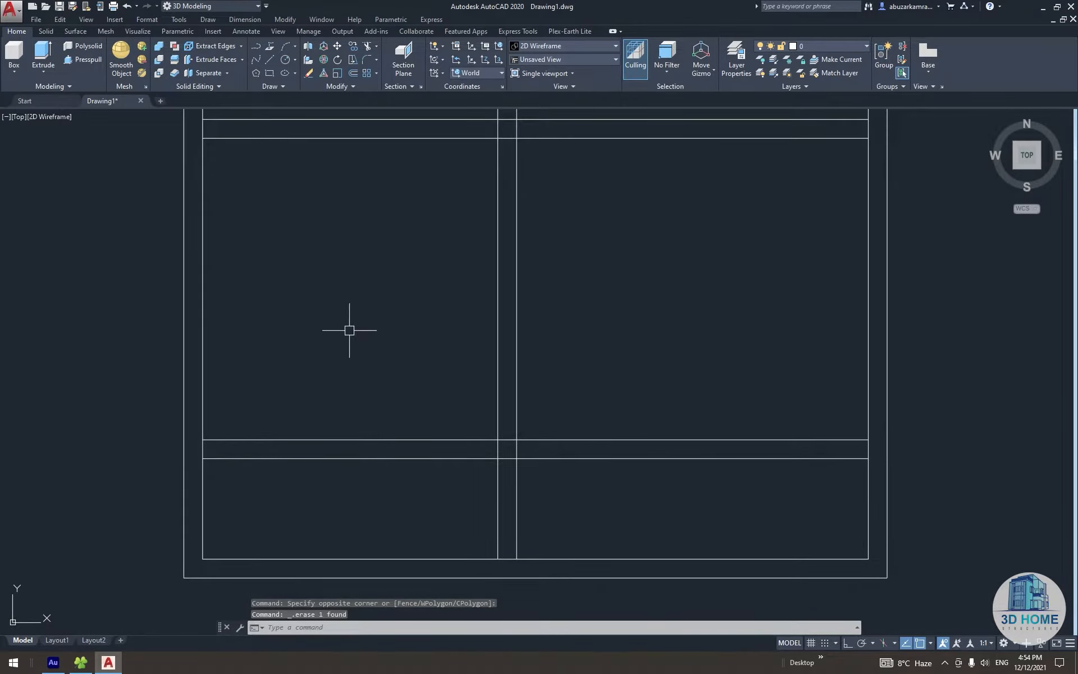
Trim the lower horizontal wall's two lines from the left outer wall through the vertical interior wall's thickness
{"action": "scroll", "coordinate": [349, 330], "scroll_direction": "down", "scroll_amount": 3}
{"action": "type", "text": "tr"}
{"action": "key", "text": "Return"}
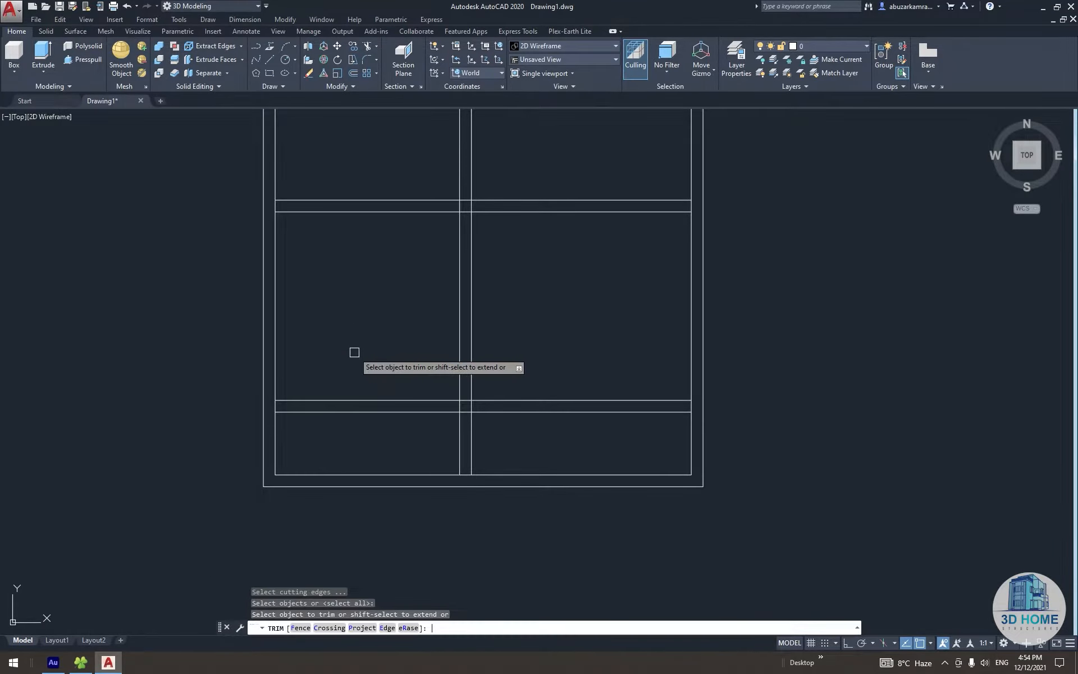
{"action": "left_click", "coordinate": [395, 366]}
{"action": "left_click", "coordinate": [349, 453]}
{"action": "scroll", "coordinate": [469, 421], "scroll_direction": "up", "scroll_amount": 6}
{"action": "left_click", "coordinate": [447, 311]}
{"action": "left_click", "coordinate": [445, 423]}
{"action": "scroll", "coordinate": [445, 424], "scroll_direction": "down", "scroll_amount": 4}
{"action": "scroll", "coordinate": [809, 386], "scroll_direction": "up", "scroll_amount": 4}
{"action": "scroll", "coordinate": [808, 386], "scroll_direction": "down", "scroll_amount": 4}
{"action": "key", "text": "Escape"}
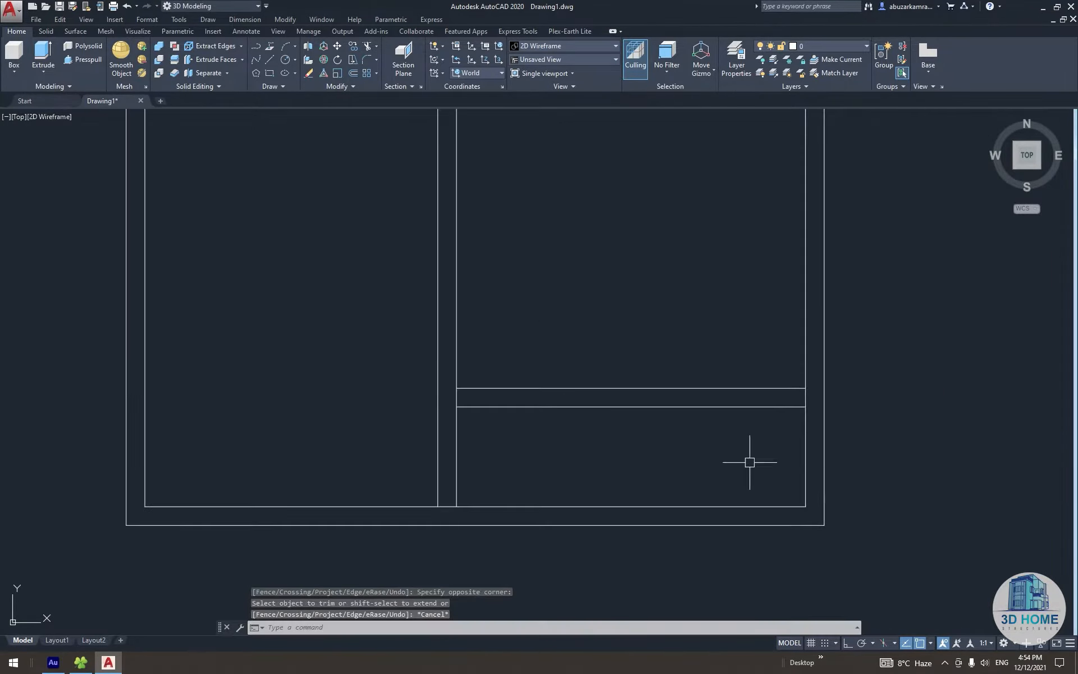
Measure the lower-left room's height between the horizontal wall and the bottom outer wall with an aligned dimension, and erase it
{"action": "scroll", "coordinate": [674, 382], "scroll_direction": "down", "scroll_amount": 6}
{"action": "scroll", "coordinate": [590, 433], "scroll_direction": "up", "scroll_amount": 4}
{"action": "scroll", "coordinate": [585, 431], "scroll_direction": "down", "scroll_amount": 2}
{"action": "middle_click_drag", "start_coordinate": [585, 431], "coordinate": [589, 370]}
{"action": "type", "text": "d"}
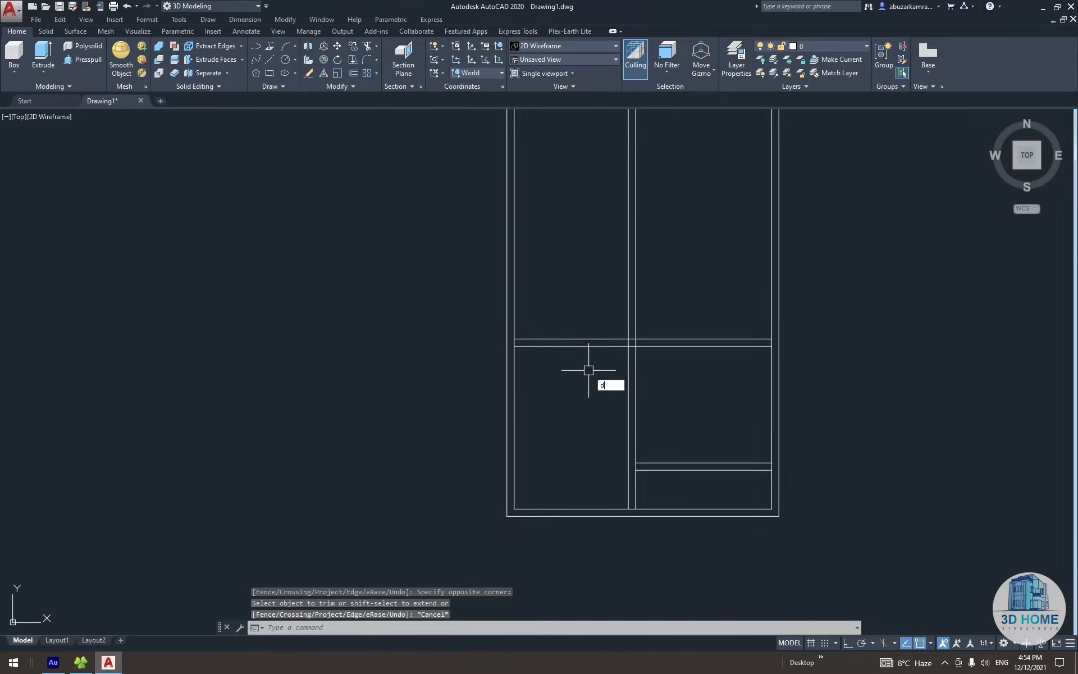
{"action": "type", "text": "al"}
{"action": "key", "text": "Return"}
{"action": "left_click", "coordinate": [601, 347]}
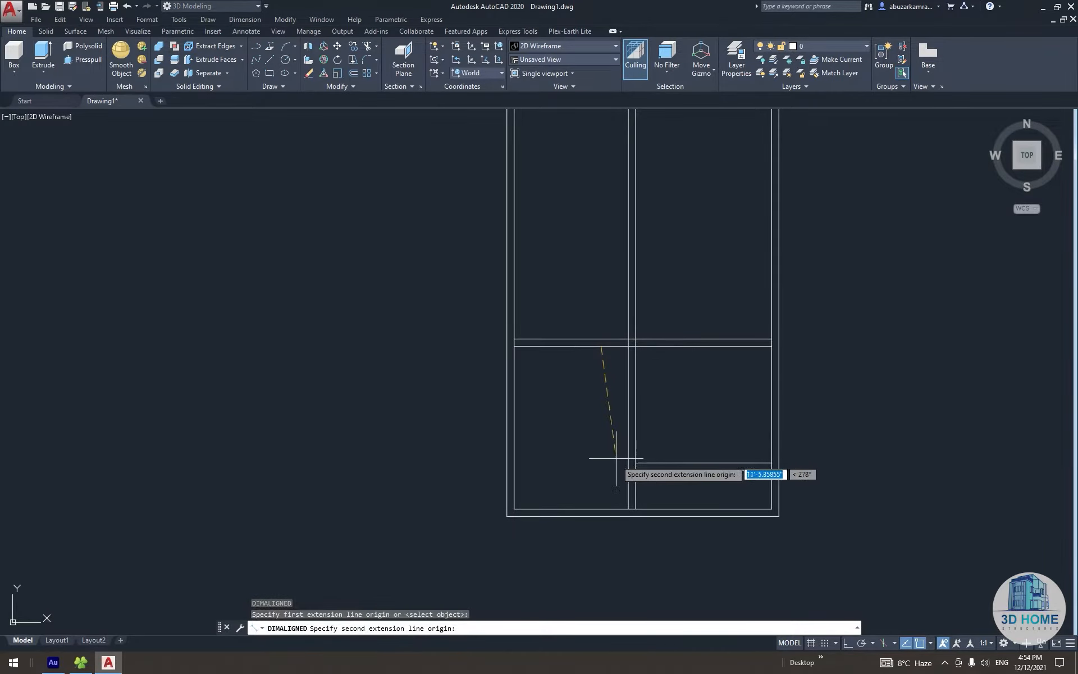
{"action": "left_click", "coordinate": [604, 512]}
{"action": "scroll", "coordinate": [599, 488], "scroll_direction": "up", "scroll_amount": 3}
{"action": "left_click", "coordinate": [596, 477]}
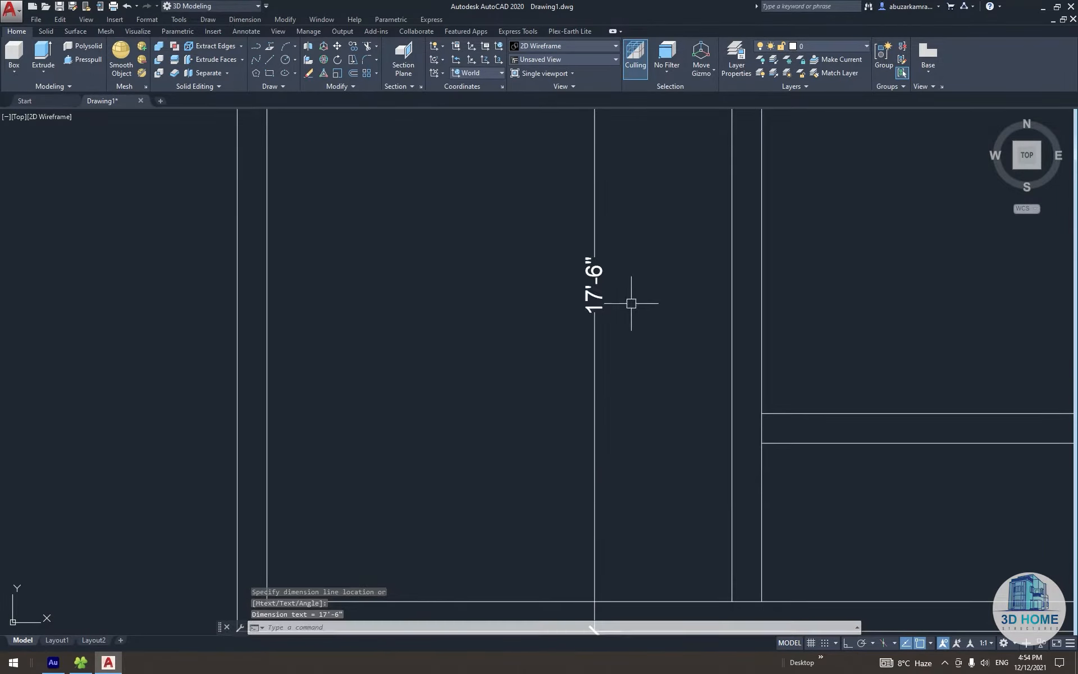
{"action": "left_click", "coordinate": [630, 320]}
{"action": "left_click", "coordinate": [583, 342]}
{"action": "middle_click_drag", "start_coordinate": [583, 342], "coordinate": [484, 356]}
{"action": "scroll", "coordinate": [484, 356], "scroll_direction": "down", "scroll_amount": 3}
{"action": "scroll", "coordinate": [496, 375], "scroll_direction": "up", "scroll_amount": 3}
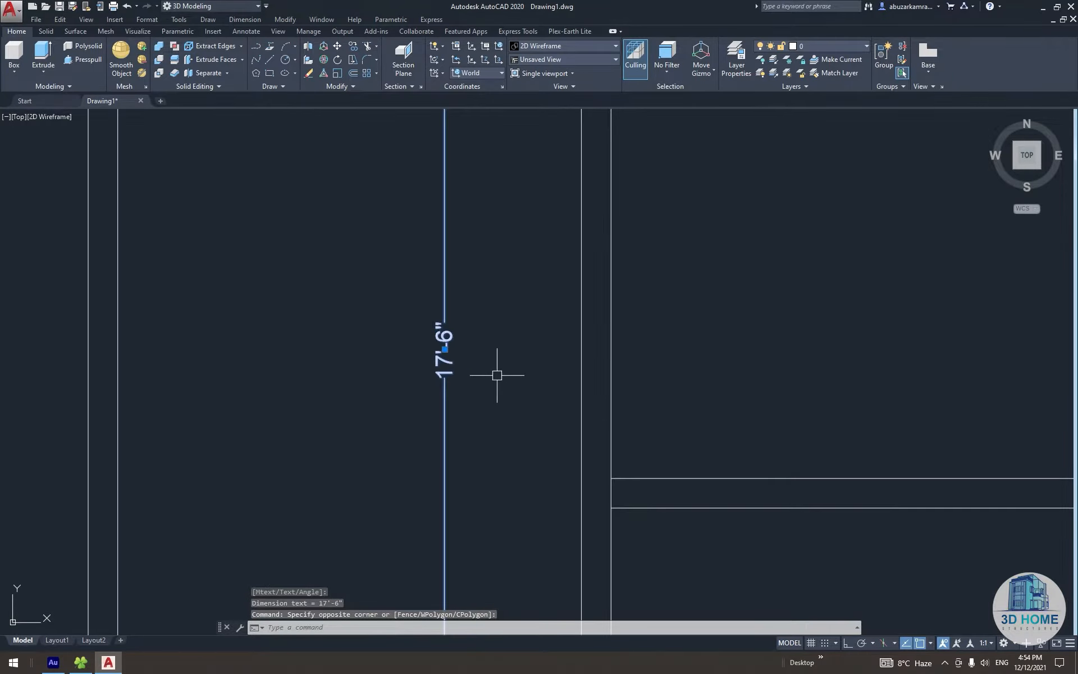
{"action": "key", "text": "Delete"}
{"action": "scroll", "coordinate": [441, 349], "scroll_direction": "down", "scroll_amount": 5}
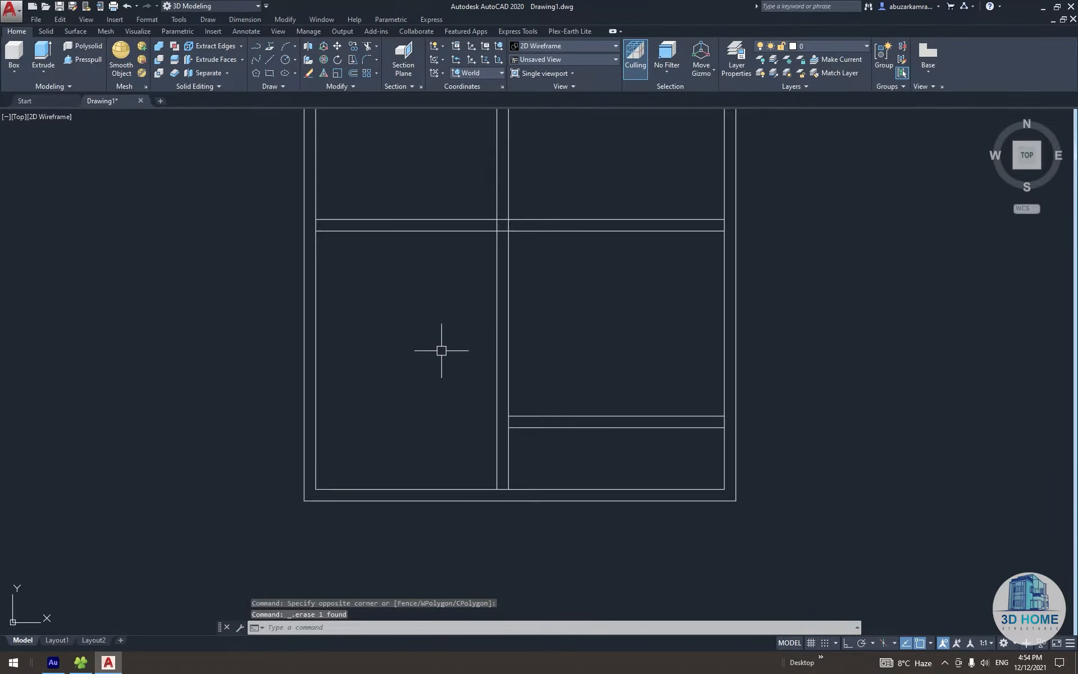
{"action": "middle_click_drag", "start_coordinate": [440, 349], "coordinate": [432, 373]}
{"action": "key", "text": "Escape"}
{"action": "left_click", "coordinate": [477, 268]}
{"action": "left_click", "coordinate": [463, 314]}
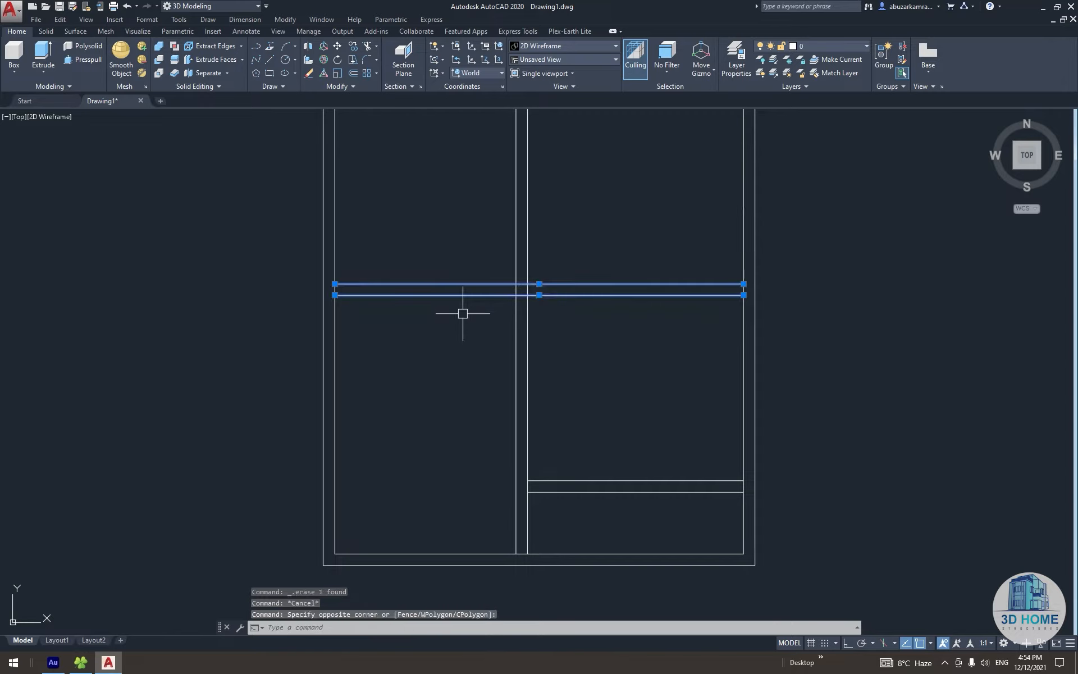
{"action": "key", "text": "Escape"}
{"action": "left_click", "coordinate": [463, 244]}
{"action": "left_click", "coordinate": [451, 328]}
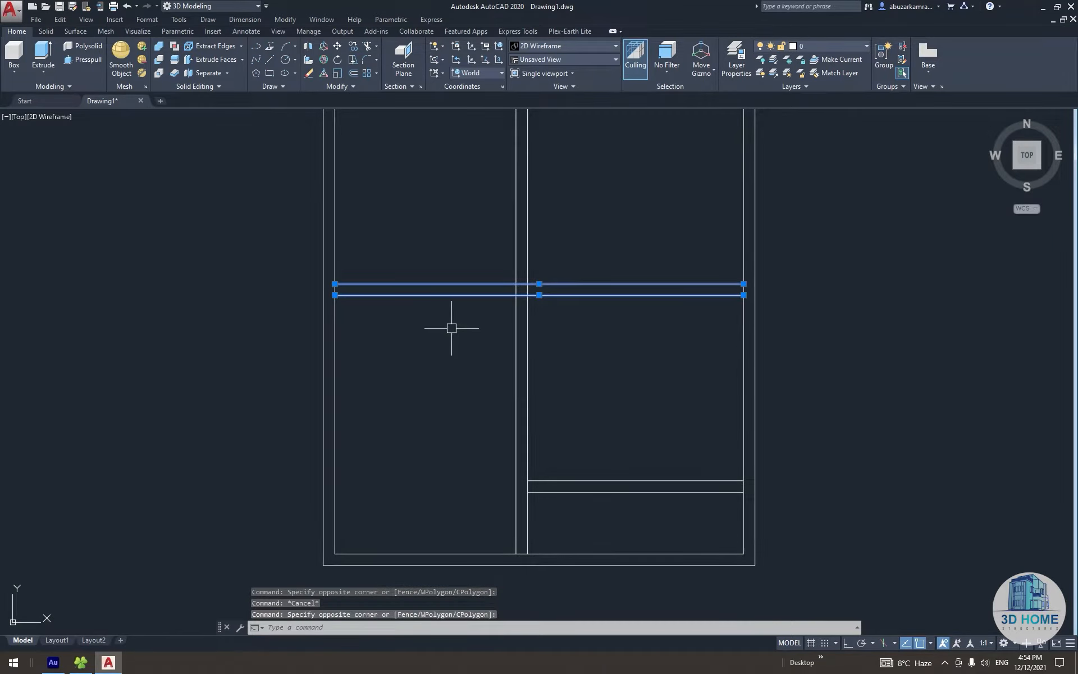
{"action": "mouse_move", "coordinate": [452, 328]}
{"action": "middle_mouse_down"}
{"action": "mouse_move", "coordinate": [451, 391]}
{"action": "mouse_move", "coordinate": [485, 385]}
{"action": "middle_mouse_up"}
{"action": "key", "text": "Escape"}
Measure the lower-left room's inner height along the left outer wall with an aligned dimension, and erase it
{"action": "type", "text": "da"}
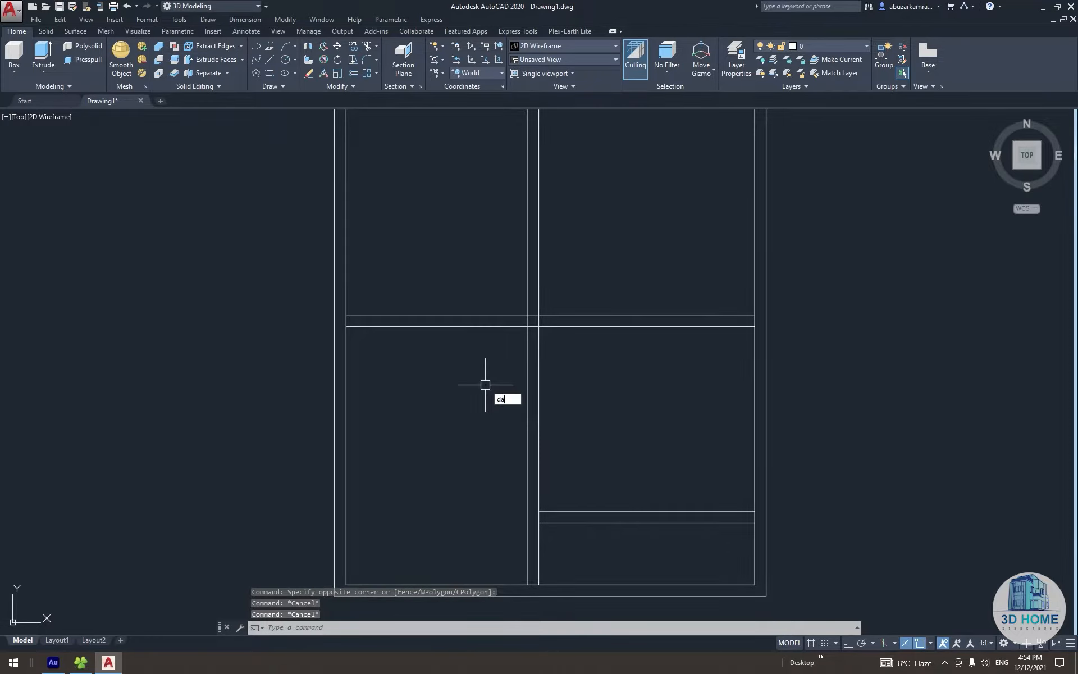
{"action": "type", "text": "l"}
{"action": "key", "text": "Return"}
{"action": "key", "text": "Return"}
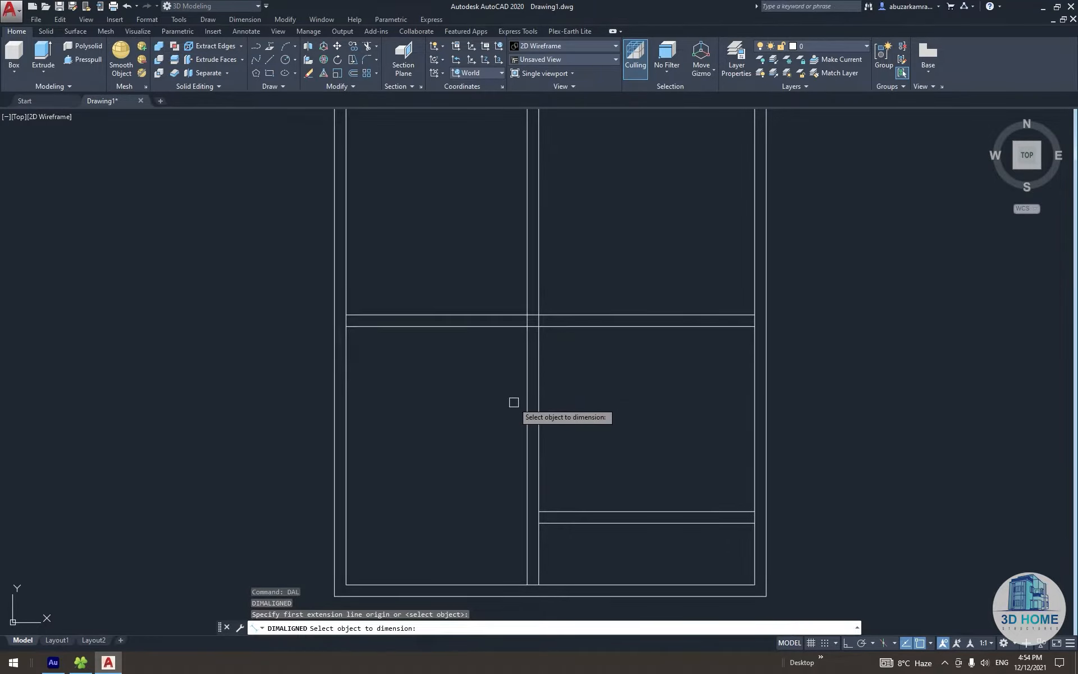
{"action": "key", "text": "Escape"}
{"action": "key", "text": "Return"}
{"action": "left_click", "coordinate": [346, 584]}
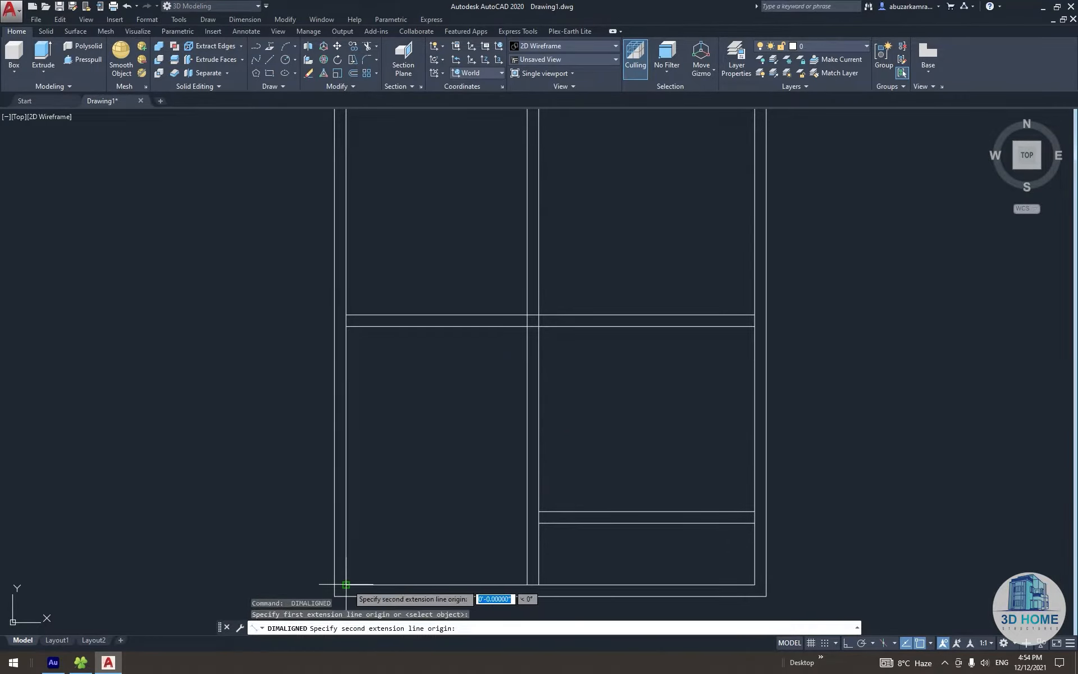
{"action": "left_click", "coordinate": [346, 325]}
{"action": "left_click", "coordinate": [358, 449]}
{"action": "left_click", "coordinate": [356, 467]}
{"action": "scroll", "coordinate": [353, 467], "scroll_direction": "up", "scroll_amount": 5}
{"action": "scroll", "coordinate": [357, 465], "scroll_direction": "down", "scroll_amount": 5}
{"action": "middle_click_drag", "start_coordinate": [377, 440], "coordinate": [386, 421]}
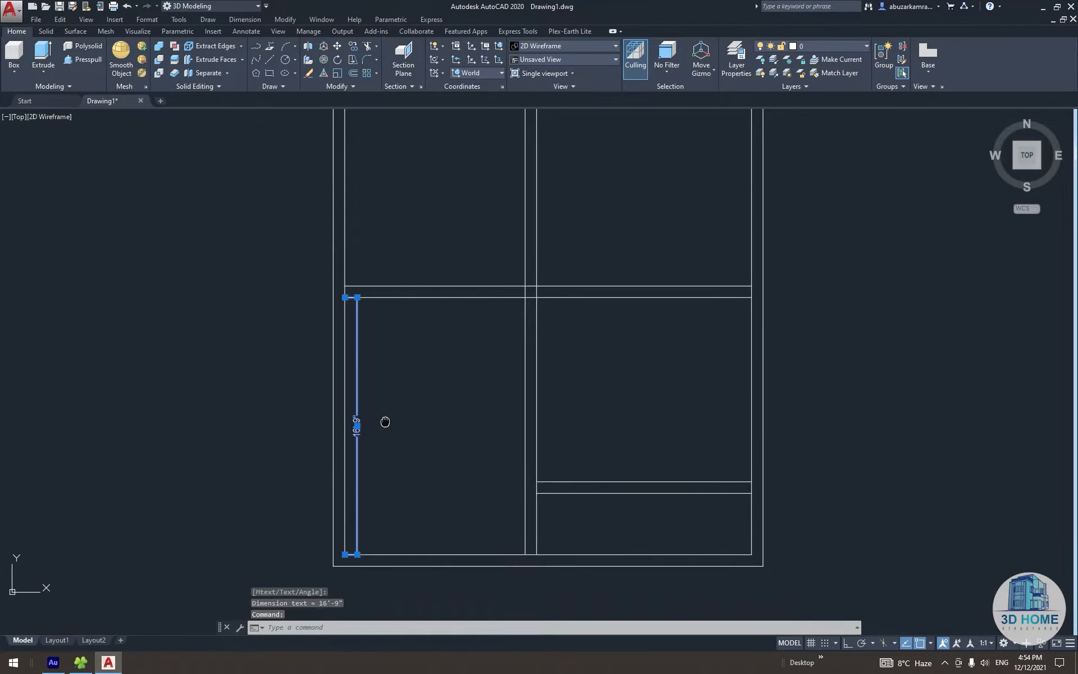
{"action": "key", "text": "Delete"}
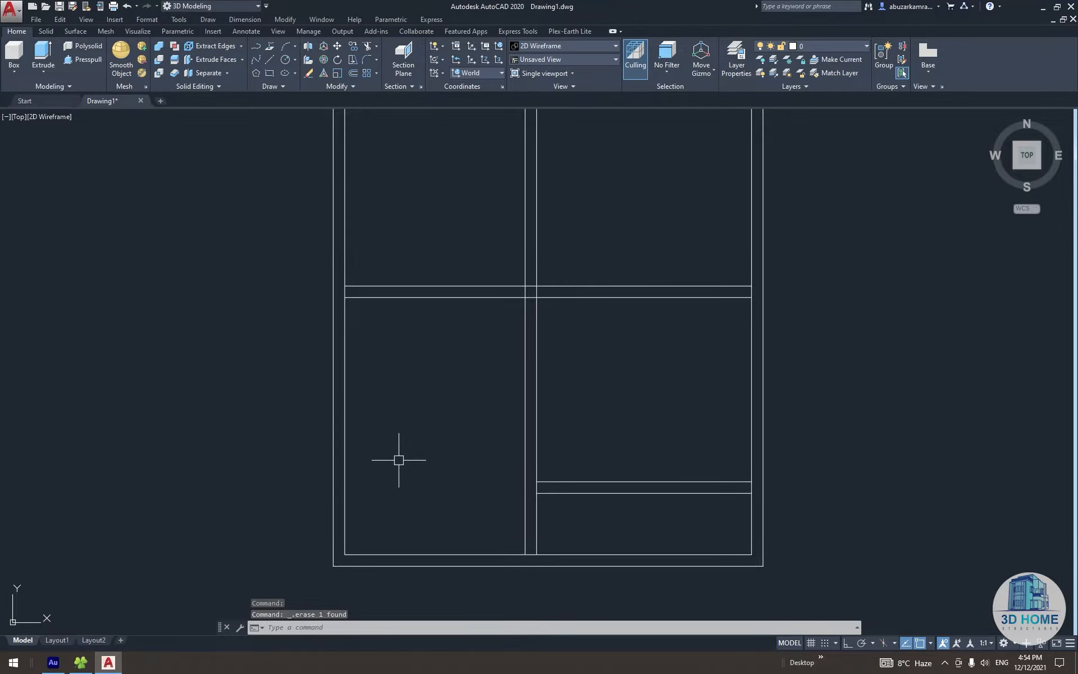
Move the two lines of the horizontal wall above the lower rooms straight up by 1', with Ortho on
{"action": "middle_click_drag", "start_coordinate": [444, 331], "coordinate": [421, 404]}
{"action": "left_click_drag", "start_coordinate": [442, 344], "coordinate": [416, 421]}
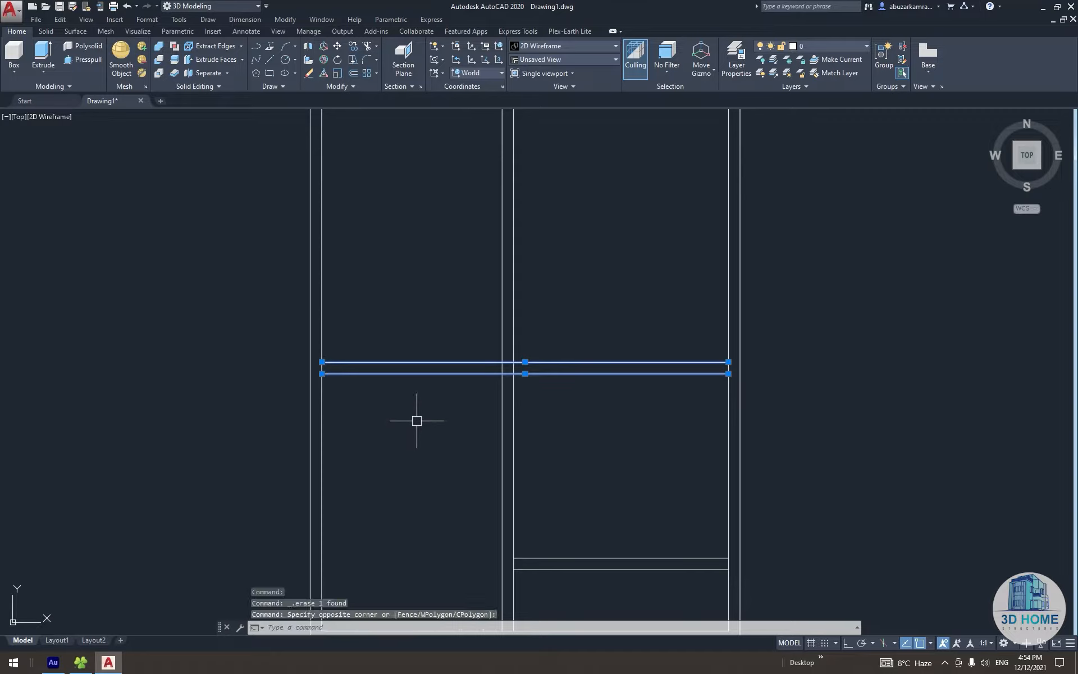
{"action": "middle_click_drag", "start_coordinate": [416, 421], "coordinate": [404, 387]}
{"action": "type", "text": "m"}
{"action": "key", "text": "Return"}
{"action": "left_click", "coordinate": [403, 434]}
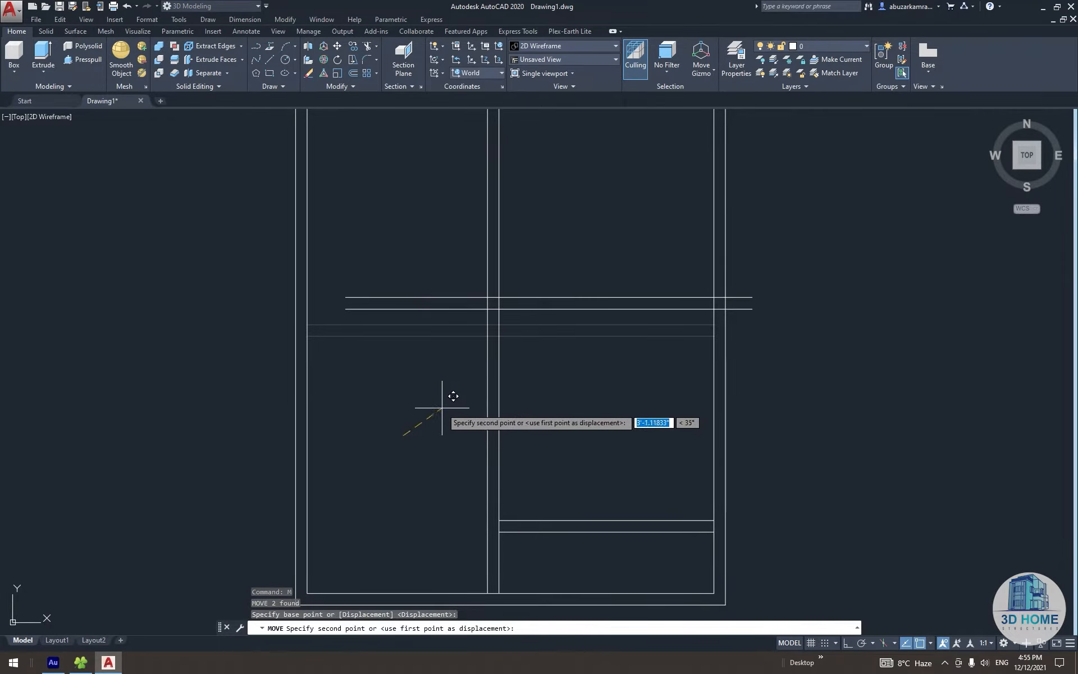
{"action": "key", "text": "F8"}
{"action": "type", "text": "1'"}
{"action": "key", "text": "Return"}
{"action": "middle_click_drag", "start_coordinate": [397, 409], "coordinate": [414, 371]}
{"action": "key", "text": "Escape"}
{"action": "type", "text": "ad"}
{"action": "key", "text": "Return"}
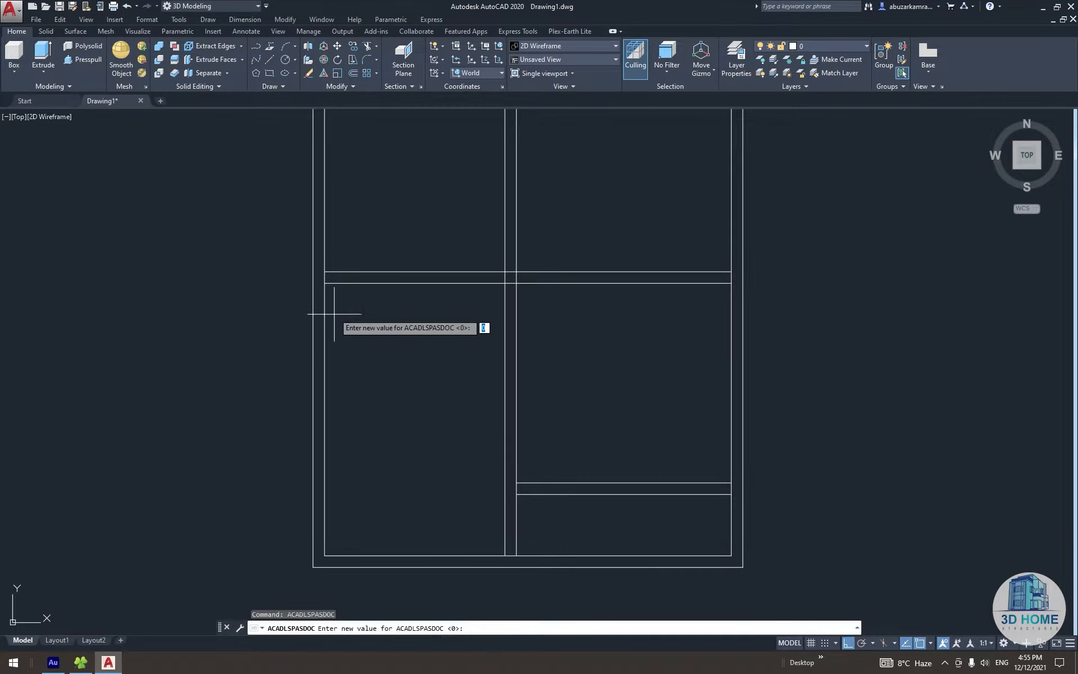
{"action": "key", "text": "Escape"}
{"action": "key", "text": "Escape"}
{"action": "type", "text": "da"}
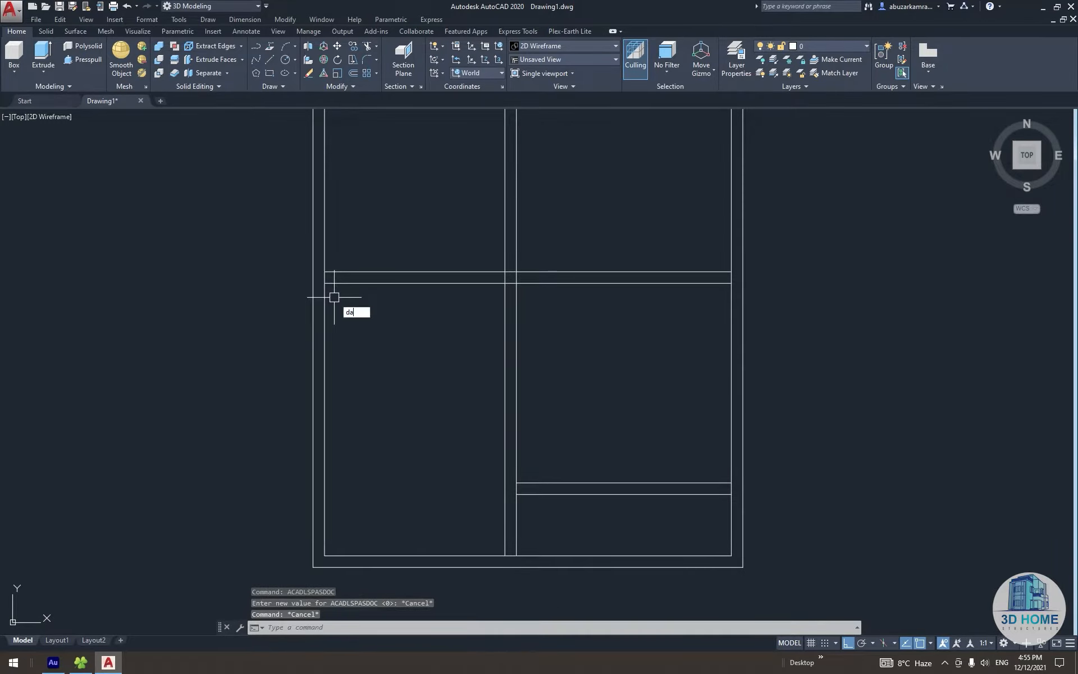
{"action": "type", "text": "l"}
{"action": "key", "text": "Return"}
{"action": "left_click", "coordinate": [324, 283]}
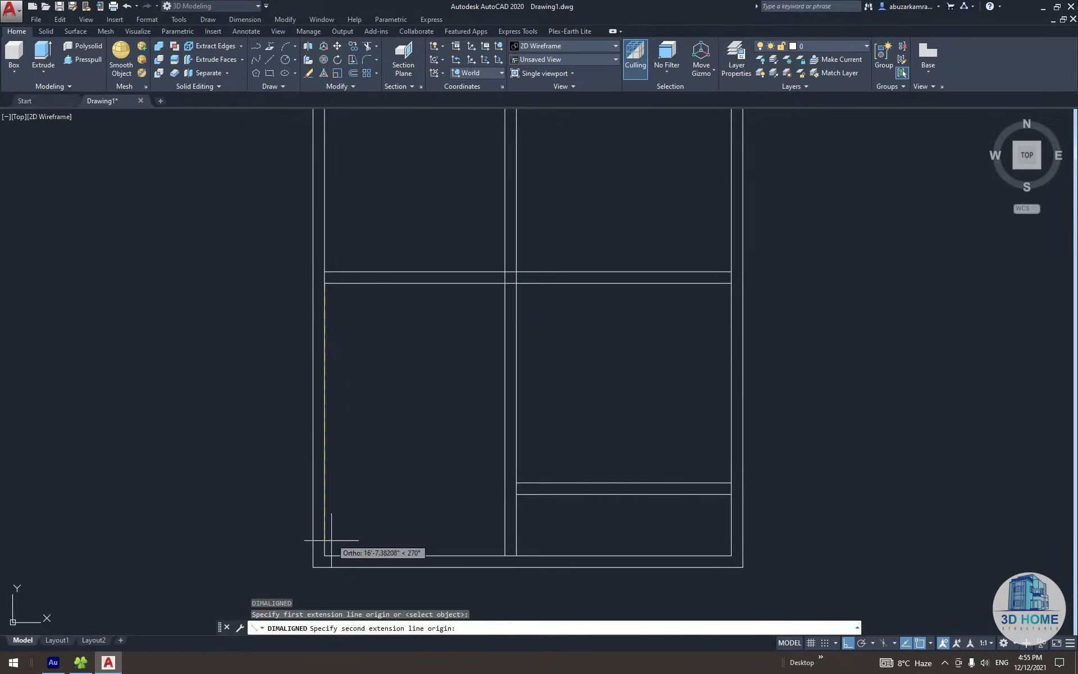
{"action": "left_click", "coordinate": [325, 556]}
{"action": "scroll", "coordinate": [325, 414], "scroll_direction": "up", "scroll_amount": 3}
{"action": "key", "text": "Escape"}
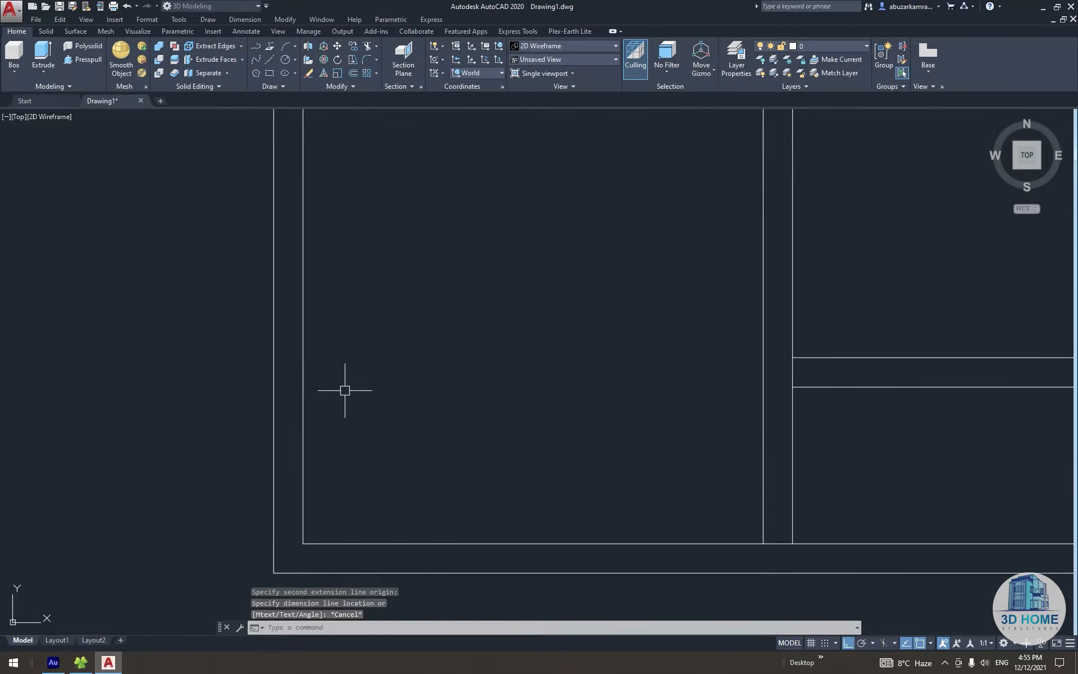
Measure from the bottom outer wall up to the moved horizontal wall with an aligned dimension, and erase it
{"action": "scroll", "coordinate": [345, 390], "scroll_direction": "down", "scroll_amount": 4}
{"action": "key", "text": "Return"}
{"action": "left_click", "coordinate": [337, 457]}
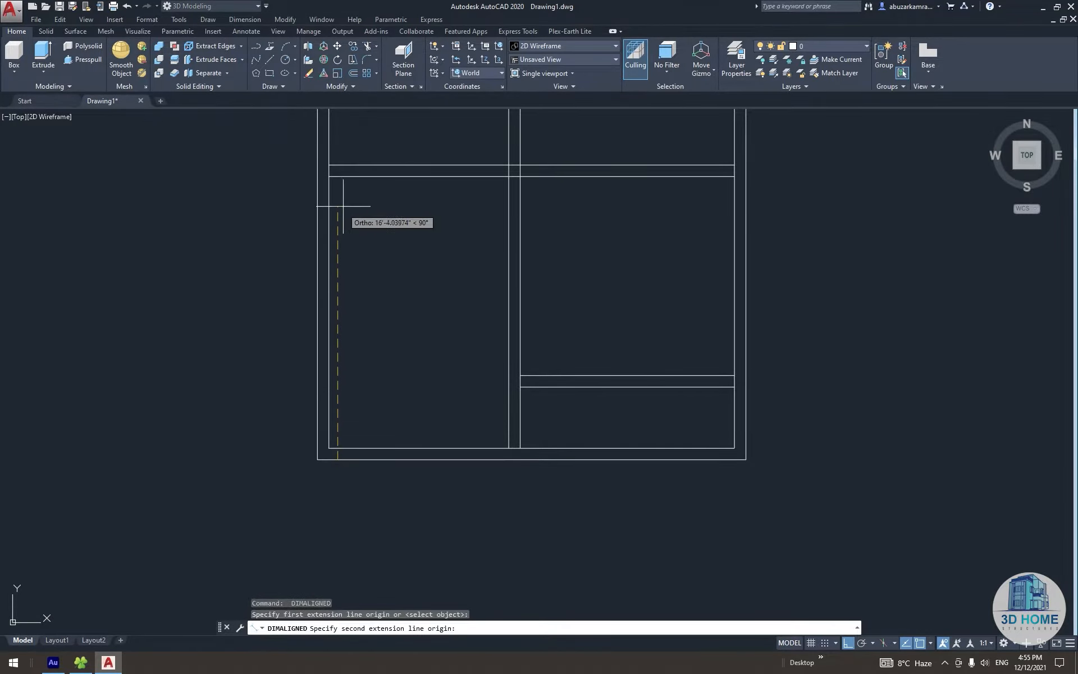
{"action": "left_click", "coordinate": [343, 175]}
{"action": "scroll", "coordinate": [341, 221], "scroll_direction": "up", "scroll_amount": 4}
{"action": "left_click", "coordinate": [354, 247]}
{"action": "left_click", "coordinate": [377, 267]}
{"action": "left_click", "coordinate": [353, 290]}
{"action": "scroll", "coordinate": [392, 294], "scroll_direction": "down", "scroll_amount": 4}
{"action": "key", "text": "Delete"}
Fillet the horizontal and vertical interior walls' inner lines together and their outer lines together, forming the lower-right room's upper-left corner
{"action": "scroll", "coordinate": [445, 455], "scroll_direction": "down", "scroll_amount": 4}
{"action": "mouse_move", "coordinate": [511, 384]}
{"action": "middle_mouse_down"}
{"action": "mouse_move", "coordinate": [445, 483]}
{"action": "mouse_move", "coordinate": [411, 344]}
{"action": "middle_mouse_up"}
{"action": "scroll", "coordinate": [424, 419], "scroll_direction": "up", "scroll_amount": 4}
{"action": "middle_click_drag", "start_coordinate": [473, 461], "coordinate": [471, 442]}
{"action": "middle_click_drag", "start_coordinate": [421, 360], "coordinate": [421, 386]}
{"action": "type", "text": "f"}
{"action": "key", "text": "Return"}
{"action": "scroll", "coordinate": [424, 364], "scroll_direction": "up", "scroll_amount": 2}
{"action": "left_click", "coordinate": [420, 323]}
{"action": "left_click", "coordinate": [438, 282]}
{"action": "key", "text": "Return"}
{"action": "left_click", "coordinate": [403, 279]}
{"action": "left_click", "coordinate": [421, 262]}
{"action": "middle_click_drag", "start_coordinate": [429, 280], "coordinate": [436, 286]}
Extend both lines of the horizontal wall from the new corner to the left outer wall
{"action": "key", "text": "Escape"}
{"action": "type", "text": "ex"}
{"action": "key", "text": "Return"}
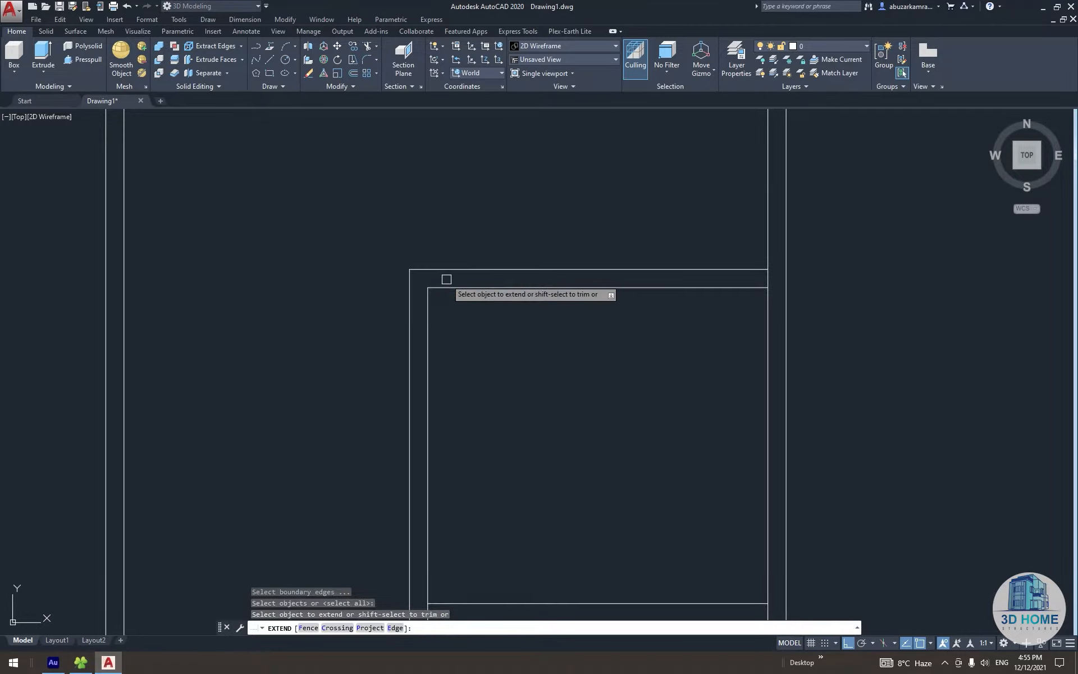
{"action": "left_click", "coordinate": [437, 288]}
{"action": "left_click", "coordinate": [435, 270]}
{"action": "middle_click_drag", "start_coordinate": [426, 287], "coordinate": [434, 293]}
Trim the wall lines at the junction and extend the vertical wall's left line to the horizontal wall's upper line
{"action": "key", "text": "Escape"}
{"action": "type", "text": "tr"}
{"action": "key", "text": "Return"}
{"action": "left_click", "coordinate": [417, 284]}
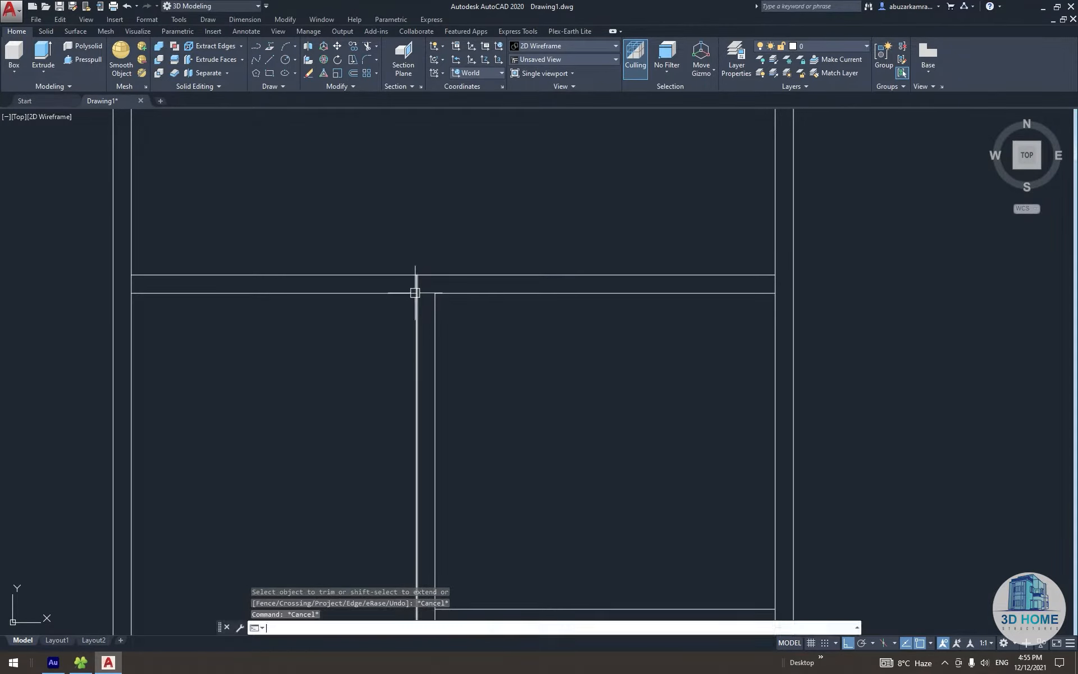
{"action": "key", "text": "Escape"}
{"action": "middle_click_drag", "start_coordinate": [414, 293], "coordinate": [425, 324]}
{"action": "type", "text": "ex"}
{"action": "key", "text": "Return"}
{"action": "key", "text": "Return"}
{"action": "left_click", "coordinate": [416, 320]}
{"action": "key", "text": "Escape"}
{"action": "key", "text": "Escape"}
Trim the horizontal wall's upper line from the vertical wall's left line to the left outer wall
{"action": "type", "text": "tr"}
{"action": "key", "text": "Return"}
{"action": "key", "text": "Return"}
{"action": "left_click", "coordinate": [409, 304]}
{"action": "key", "text": "Escape"}
{"action": "key", "text": "Escape"}
Draw a line from the vertical wall's upper end to the left outer wall, completing the horizontal wall's upper edge
{"action": "type", "text": "l"}
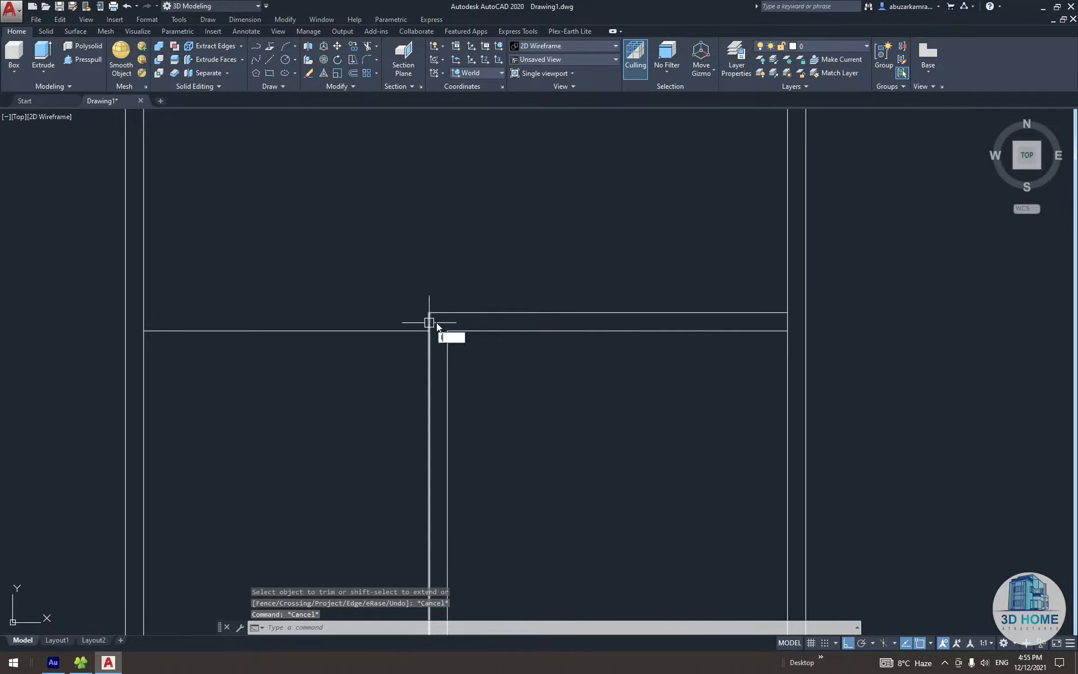
{"action": "key", "text": "Return"}
{"action": "left_click", "coordinate": [429, 312]}
{"action": "left_click", "coordinate": [144, 312]}
{"action": "key", "text": "Escape"}
Examine the horizontal wall's line segments on both sides of the vertical wall by selecting them in turn
{"action": "middle_click_drag", "start_coordinate": [387, 348], "coordinate": [409, 347]}
{"action": "left_click", "coordinate": [405, 288]}
{"action": "left_click", "coordinate": [365, 370]}
{"action": "left_click", "coordinate": [428, 322]}
{"action": "left_click", "coordinate": [365, 375]}
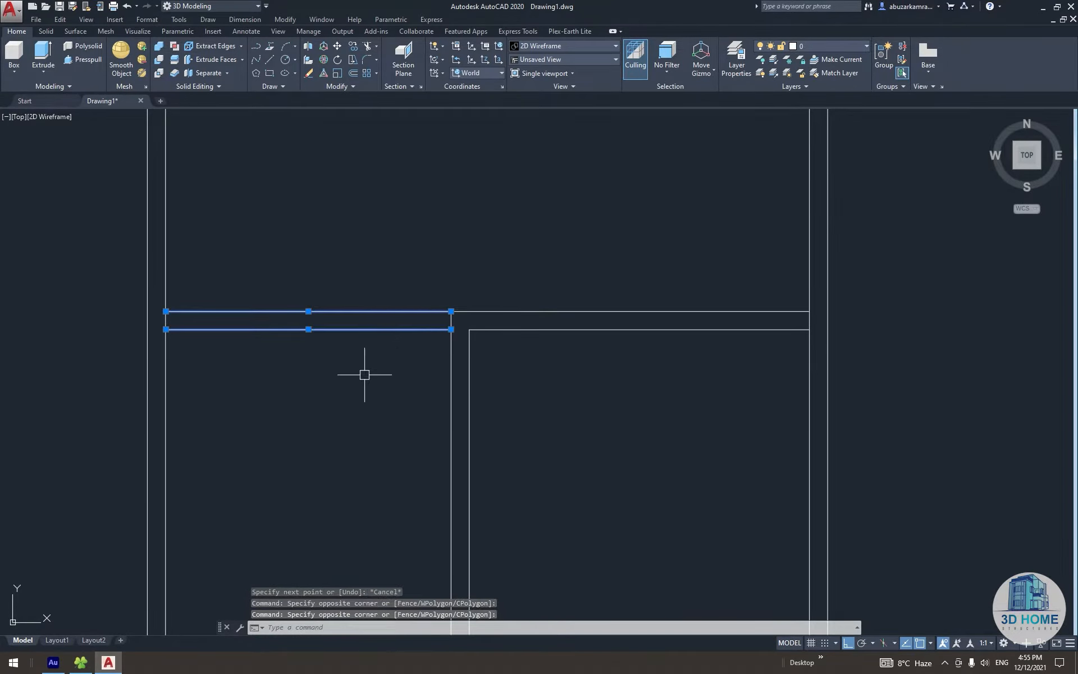
{"action": "key", "text": "Escape"}
{"action": "left_click", "coordinate": [544, 284]}
{"action": "left_click", "coordinate": [511, 386]}
{"action": "key", "text": "Escape"}
{"action": "left_click", "coordinate": [384, 289]}
{"action": "left_click", "coordinate": [351, 377]}
{"action": "left_click", "coordinate": [532, 294]}
{"action": "left_click", "coordinate": [510, 368]}
{"action": "scroll", "coordinate": [512, 368], "scroll_direction": "down", "scroll_amount": 2}
{"action": "key", "text": "Escape"}
{"action": "middle_click_drag", "start_coordinate": [539, 410], "coordinate": [488, 385]}
{"action": "scroll", "coordinate": [470, 468], "scroll_direction": "up", "scroll_amount": 1}
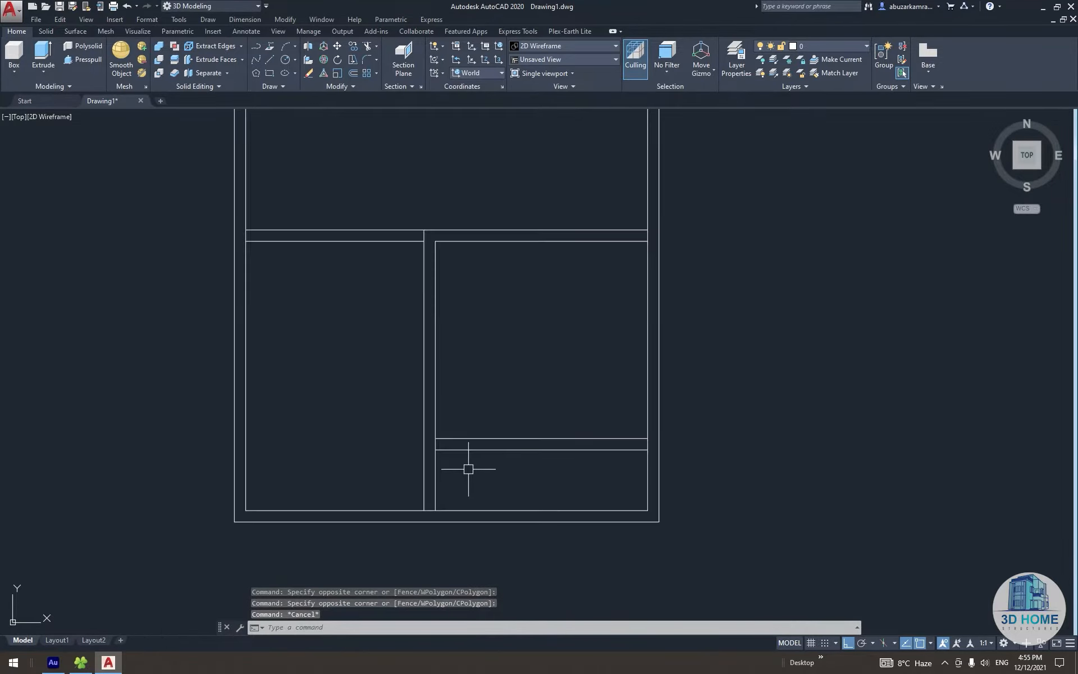
{"action": "key", "text": "Escape"}
{"action": "middle_click_drag", "start_coordinate": [433, 502], "coordinate": [436, 500]}
{"action": "scroll", "coordinate": [436, 500], "scroll_direction": "down", "scroll_amount": 1}
{"action": "middle_click_drag", "start_coordinate": [392, 414], "coordinate": [414, 413]}
{"action": "scroll", "coordinate": [406, 364], "scroll_direction": "up", "scroll_amount": 1}
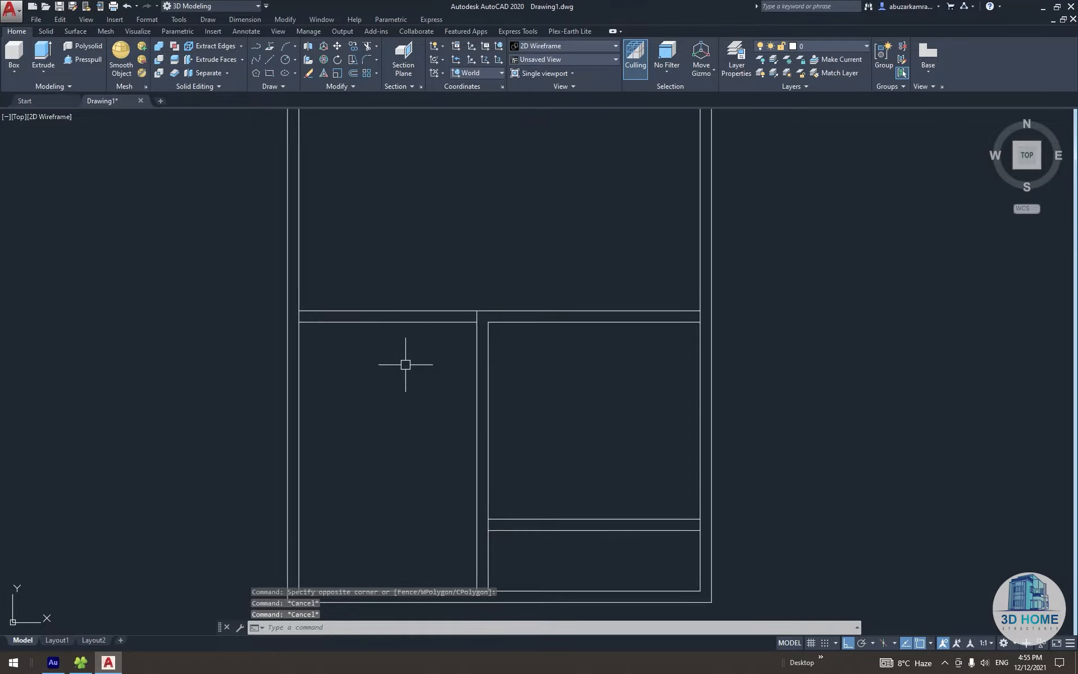
{"action": "left_click", "coordinate": [415, 280]}
{"action": "left_click", "coordinate": [387, 355]}
{"action": "mouse_move", "coordinate": [388, 420]}
{"action": "middle_mouse_down"}
{"action": "mouse_move", "coordinate": [424, 368]}
{"action": "mouse_move", "coordinate": [414, 335]}
{"action": "mouse_move", "coordinate": [416, 344]}
{"action": "middle_mouse_up"}
{"action": "scroll", "coordinate": [425, 369], "scroll_direction": "down", "scroll_amount": 1}
{"action": "key", "text": "Escape"}
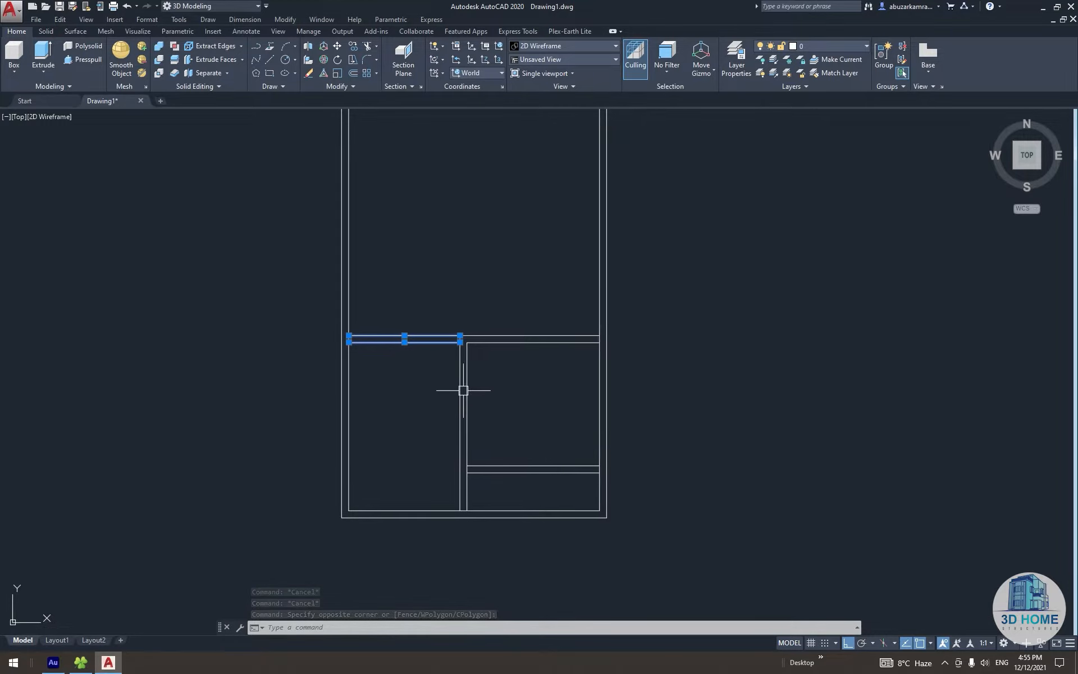
{"action": "scroll", "coordinate": [474, 364], "scroll_direction": "up", "scroll_amount": 4}
{"action": "left_click", "coordinate": [520, 264]}
{"action": "left_click", "coordinate": [504, 343]}
{"action": "middle_click_drag", "start_coordinate": [542, 434], "coordinate": [457, 371]}
{"action": "key", "text": "Escape"}
{"action": "scroll", "coordinate": [457, 372], "scroll_direction": "down", "scroll_amount": 3}
{"action": "middle_click_drag", "start_coordinate": [481, 461], "coordinate": [488, 407]}
{"action": "middle_click_drag", "start_coordinate": [440, 456], "coordinate": [508, 421]}
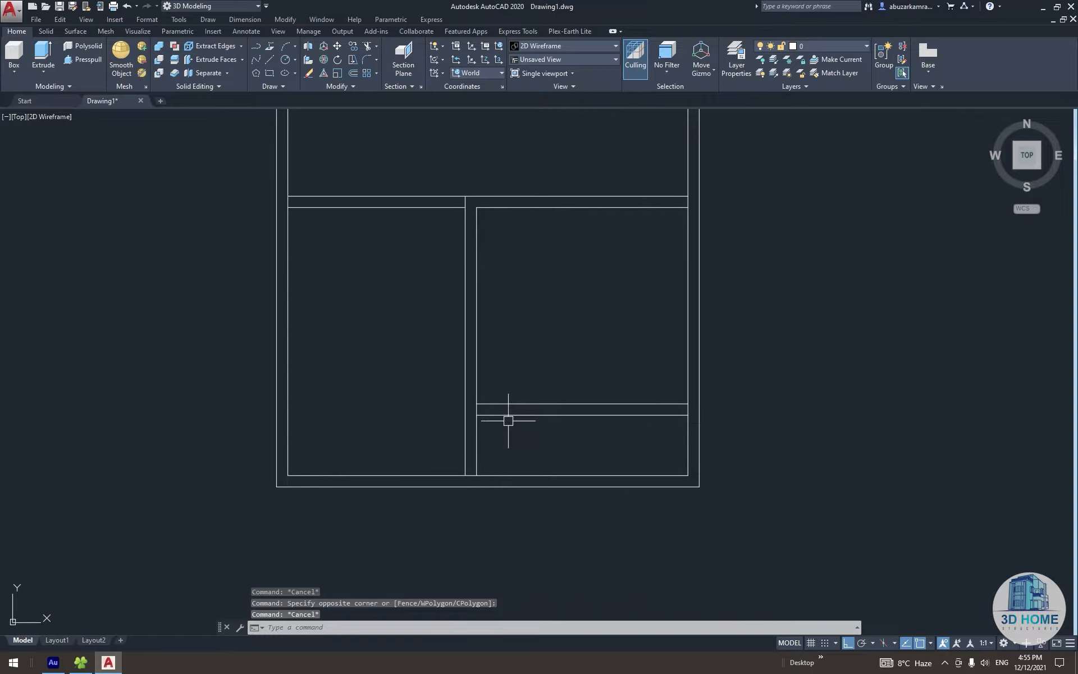
{"action": "key", "text": "Escape"}
{"action": "type", "text": "f"}
{"action": "key", "text": "Return"}
{"action": "scroll", "coordinate": [483, 418], "scroll_direction": "up", "scroll_amount": 5}
{"action": "scroll", "coordinate": [487, 401], "scroll_direction": "down", "scroll_amount": 4}
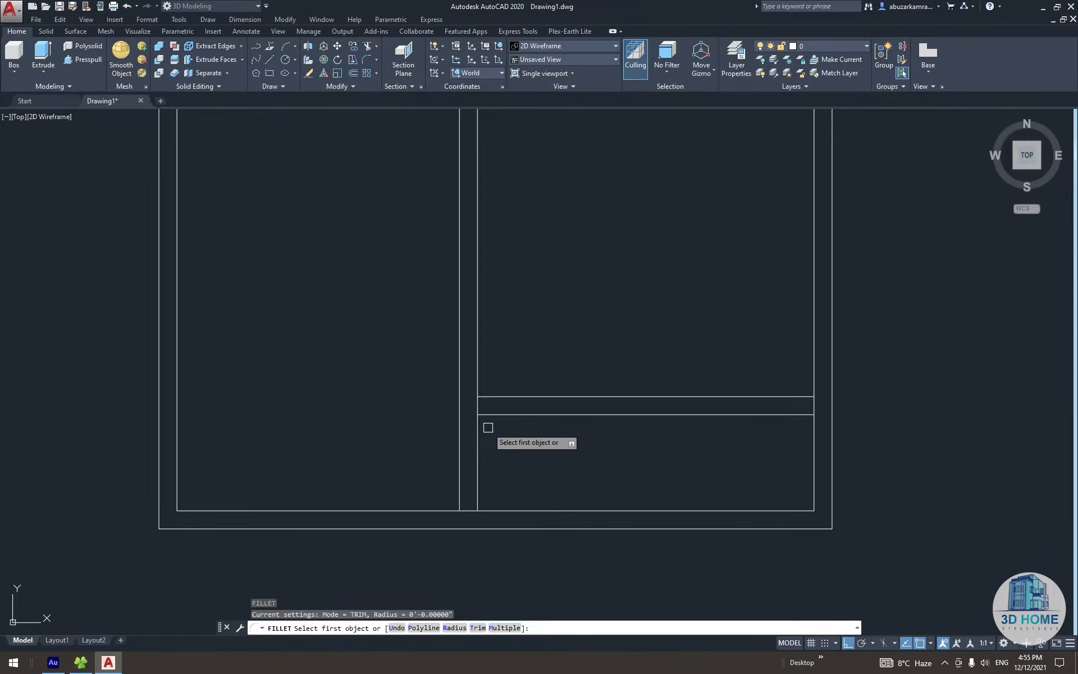
{"action": "key", "text": "Escape"}
{"action": "middle_click_drag", "start_coordinate": [481, 440], "coordinate": [575, 369]}
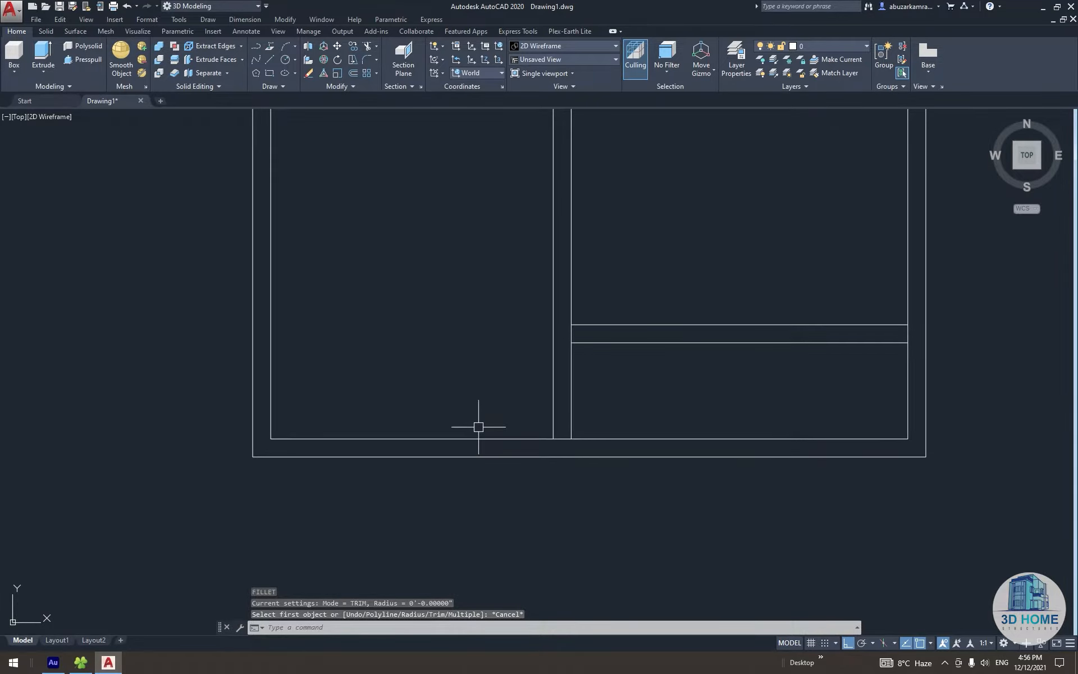
Draw two short lines extending both sides of the vertical wall across the bottom outer wall to its outer edge
{"action": "type", "text": "l"}
{"action": "key", "text": "Return"}
{"action": "left_click", "coordinate": [555, 441]}
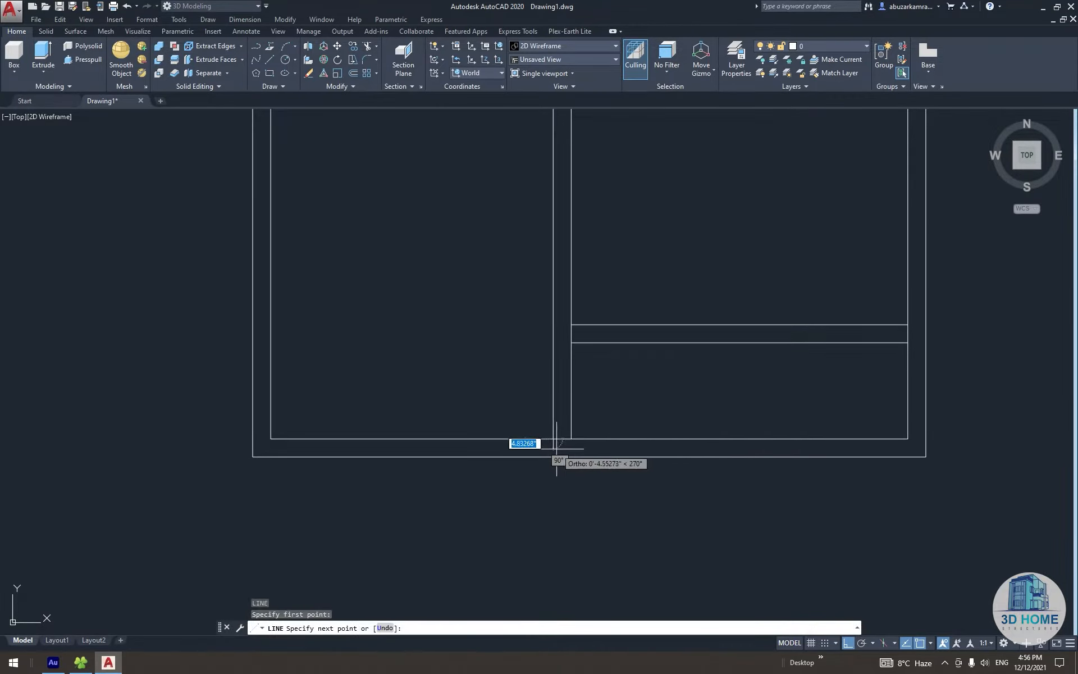
{"action": "left_click", "coordinate": [553, 457]}
{"action": "key", "text": "Escape"}
{"action": "key", "text": "Return"}
{"action": "left_click", "coordinate": [572, 439]}
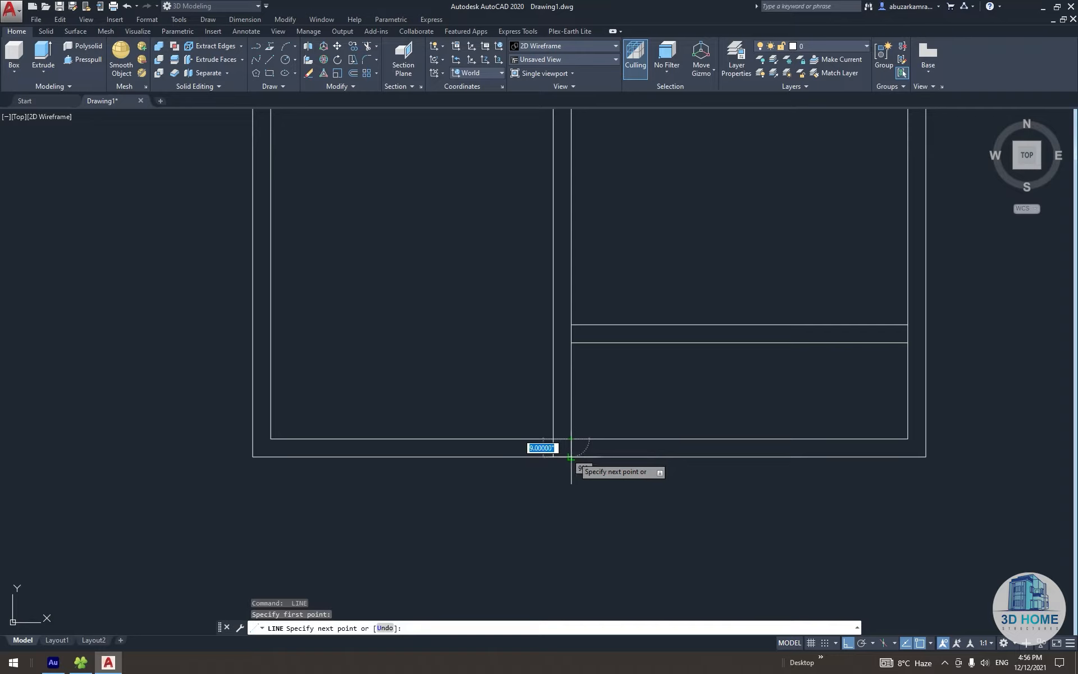
{"action": "left_click", "coordinate": [571, 456]}
{"action": "key", "text": "Escape"}
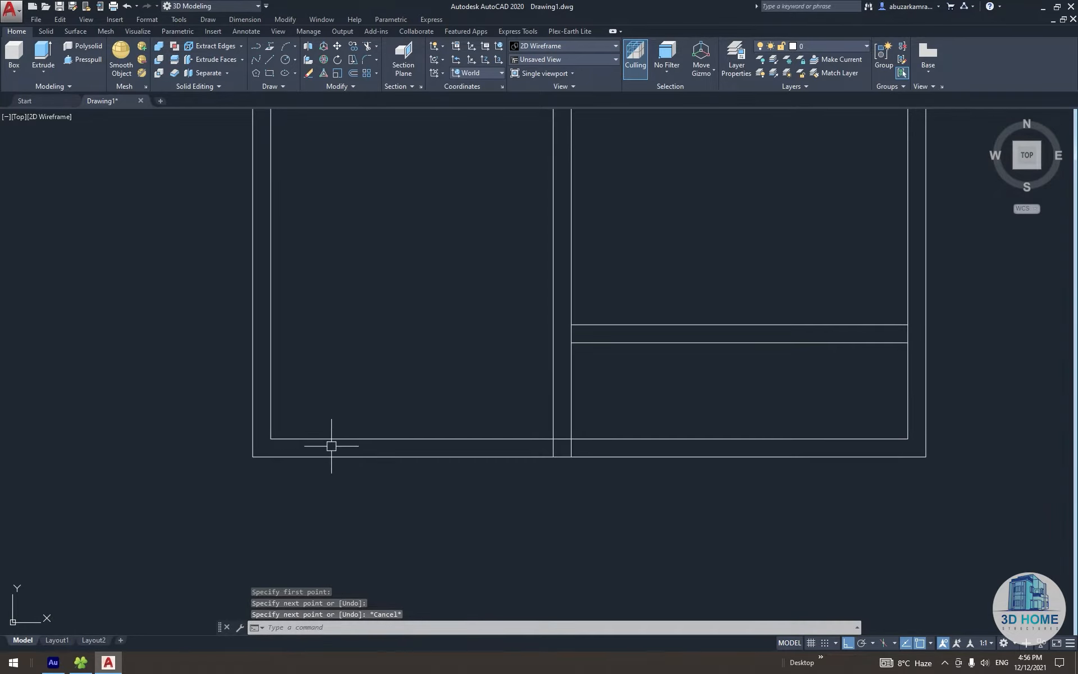
Draw a short line extending the left outer wall's inner edge across the bottom wall to the outer edge
{"action": "key", "text": "Return"}
{"action": "left_click", "coordinate": [270, 457]}
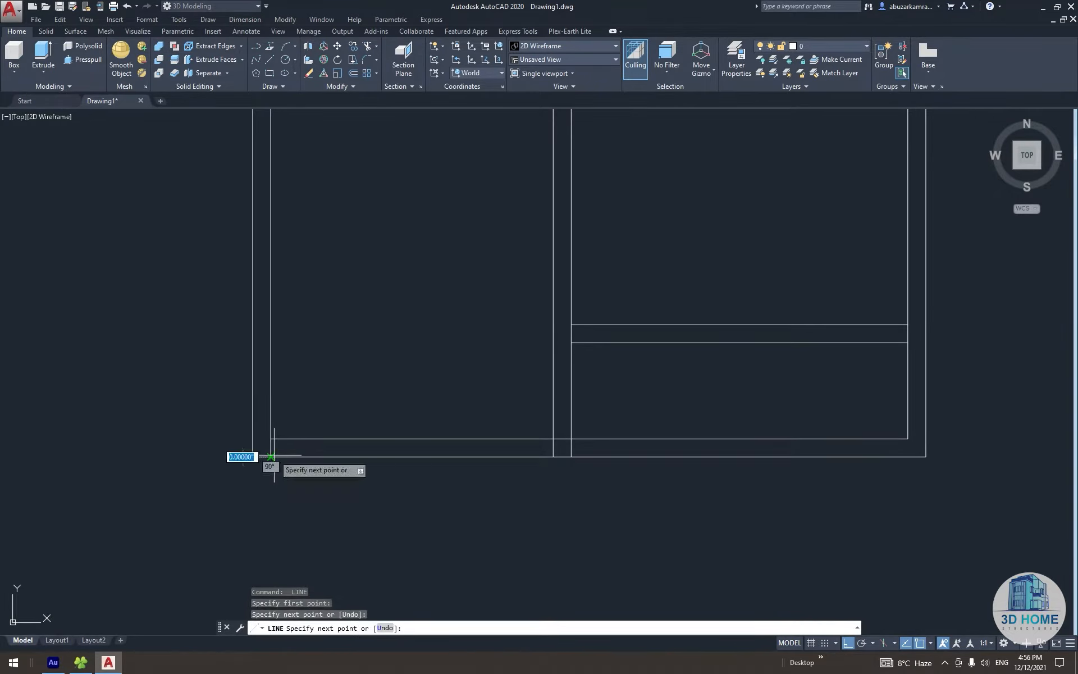
{"action": "key", "text": "Escape"}
{"action": "scroll", "coordinate": [404, 474], "scroll_direction": "down", "scroll_amount": 2}
{"action": "scroll", "coordinate": [412, 485], "scroll_direction": "up", "scroll_amount": 2}
{"action": "middle_click_drag", "start_coordinate": [531, 498], "coordinate": [443, 490]}
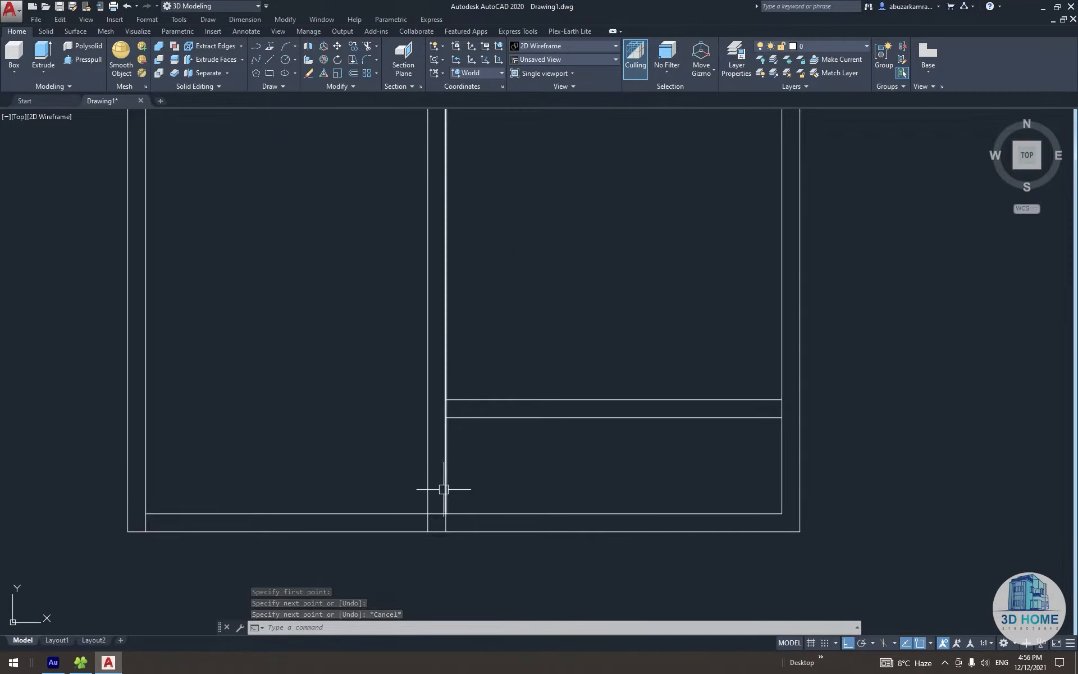
Draw a line across the vertical wall, extending the lower horizontal wall's bottom edge to the vertical wall's left line
{"action": "key", "text": "space"}
{"action": "left_click", "coordinate": [446, 418]}
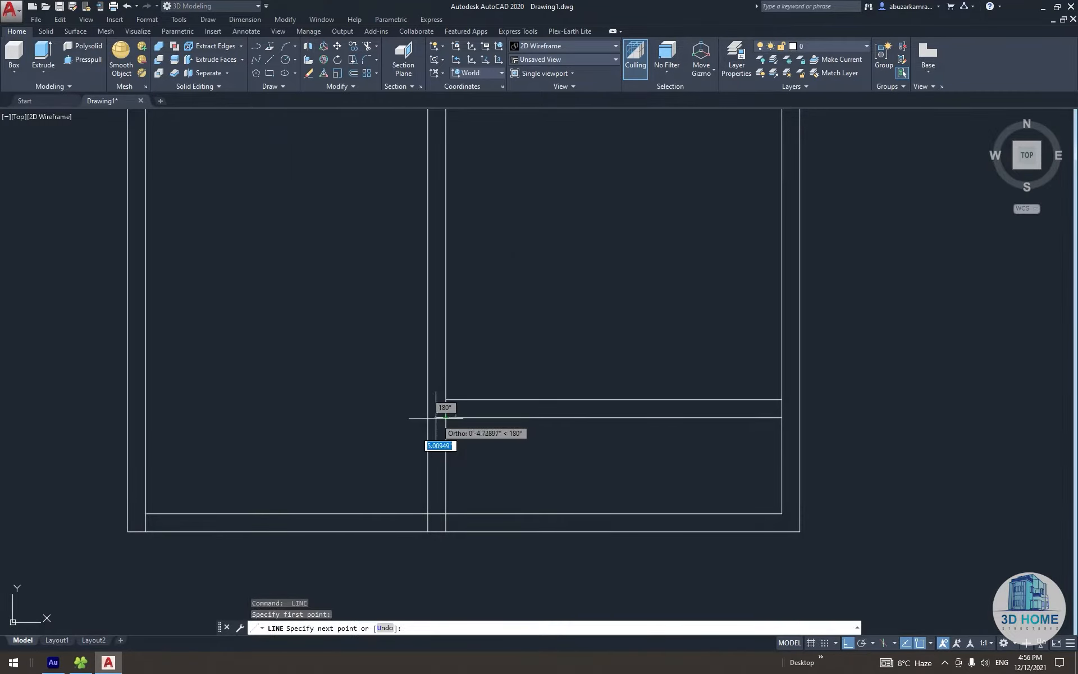
{"action": "left_click", "coordinate": [427, 417]}
{"action": "key", "text": "Escape"}
Examine the small lower-right room and the horizontal partition above it
{"action": "middle_click_drag", "start_coordinate": [562, 478], "coordinate": [338, 445]}
{"action": "left_click", "coordinate": [226, 536]}
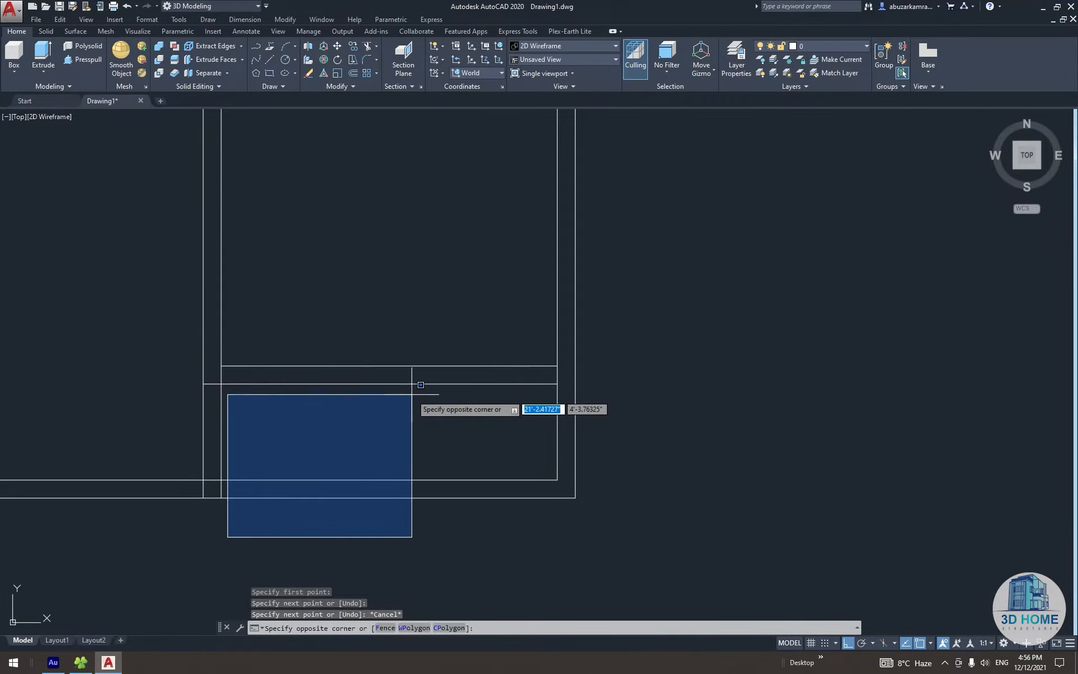
{"action": "key", "text": "Escape"}
{"action": "left_click", "coordinate": [412, 330]}
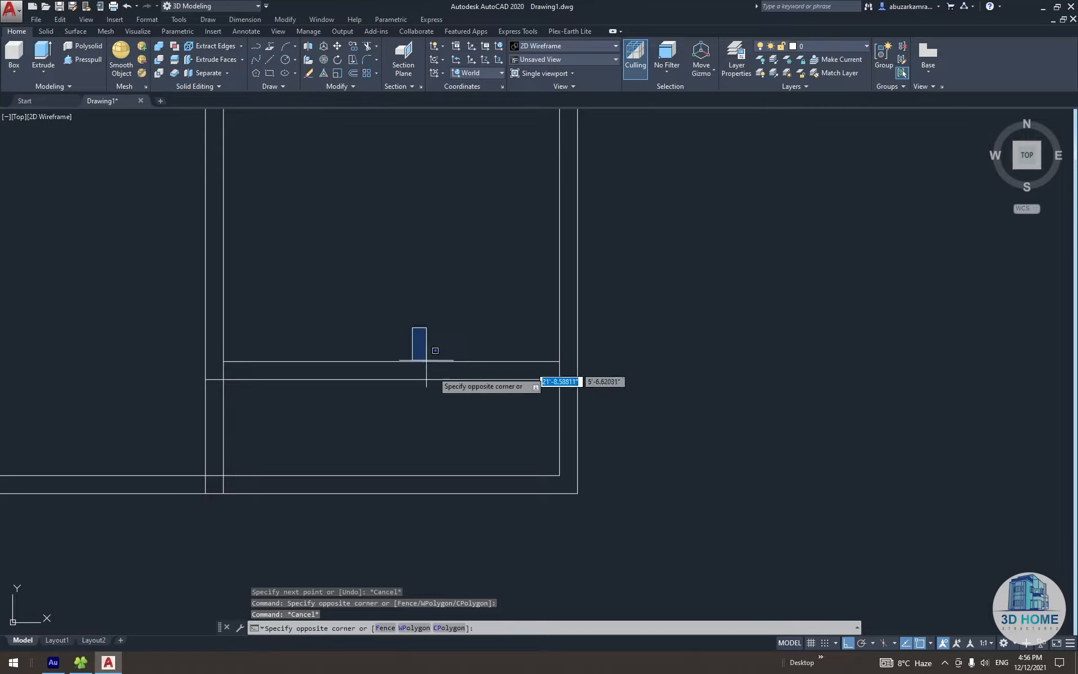
{"action": "left_click", "coordinate": [603, 511]}
{"action": "scroll", "coordinate": [346, 339], "scroll_direction": "down", "scroll_amount": 5}
{"action": "scroll", "coordinate": [346, 339], "scroll_direction": "up", "scroll_amount": 4}
{"action": "scroll", "coordinate": [385, 413], "scroll_direction": "down", "scroll_amount": 4}
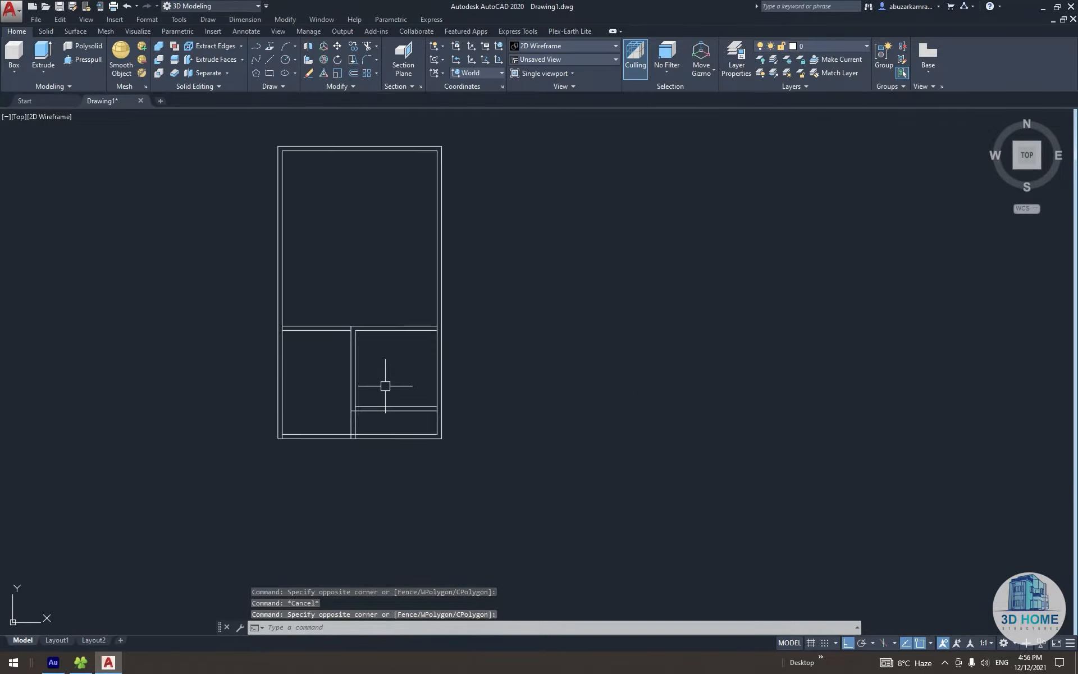
{"action": "scroll", "coordinate": [445, 394], "scroll_direction": "up", "scroll_amount": 6}
{"action": "middle_click_drag", "start_coordinate": [469, 431], "coordinate": [452, 286]}
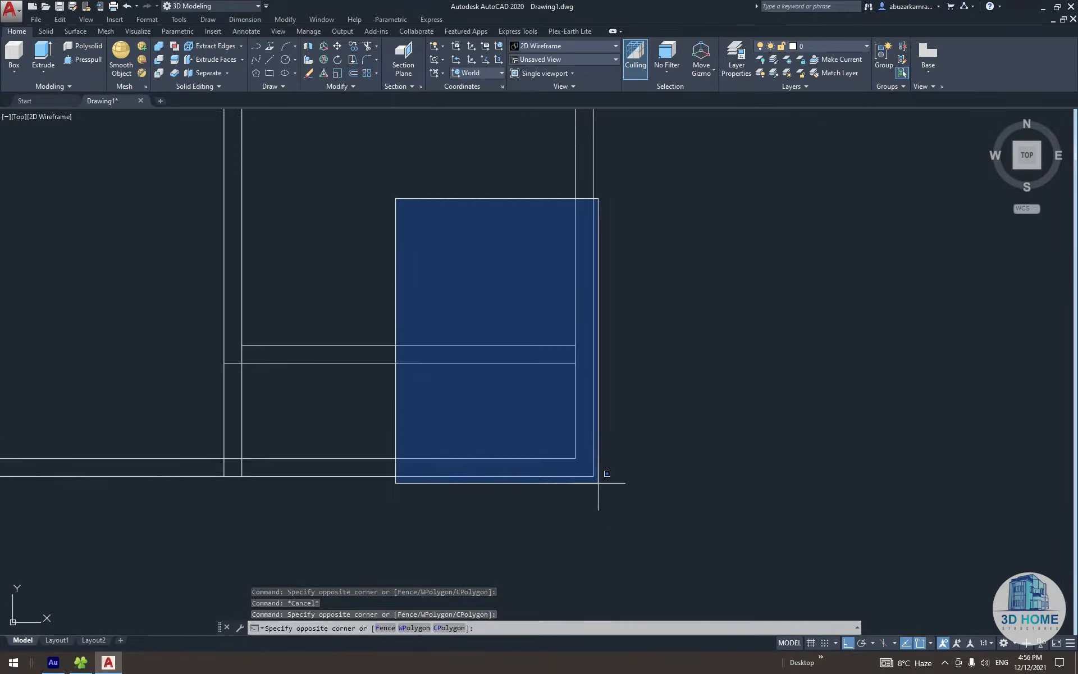
{"action": "key", "text": "Escape"}
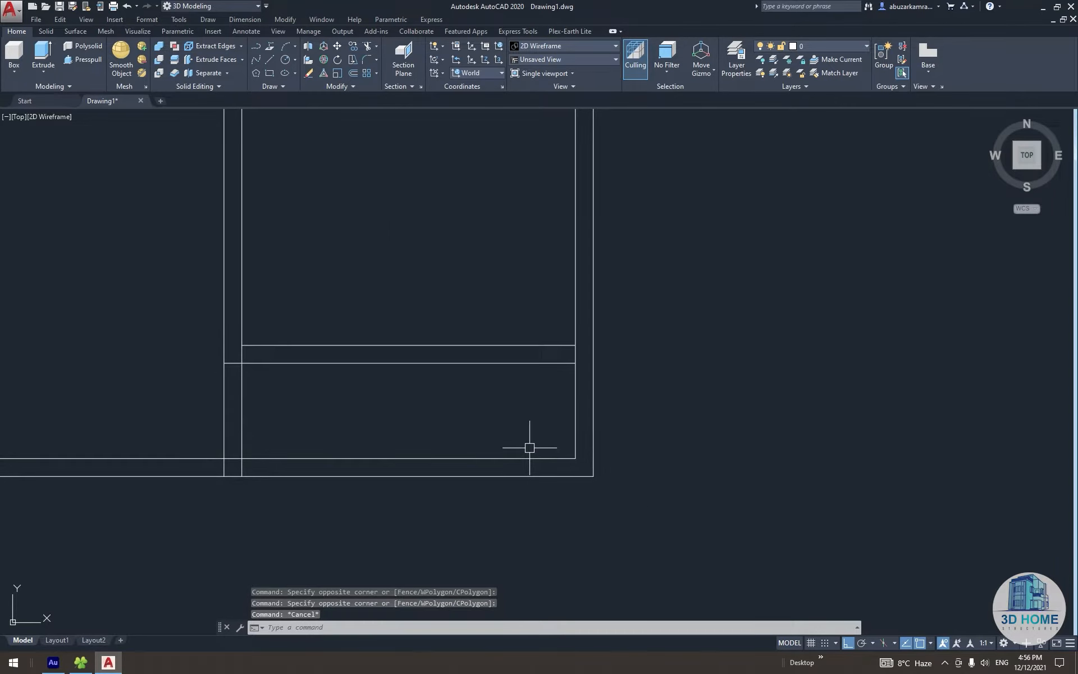
Offset the right outer wall's inner line 5' to the left through the small lower-right room
{"action": "type", "text": "o"}
{"action": "key", "text": "Return"}
{"action": "type", "text": "5"}
{"action": "key", "text": "Return"}
{"action": "left_click", "coordinate": [576, 424]}
{"action": "left_click", "coordinate": [515, 421]}
{"action": "key", "text": "Escape"}
{"action": "middle_click_drag", "start_coordinate": [521, 427], "coordinate": [513, 416]}
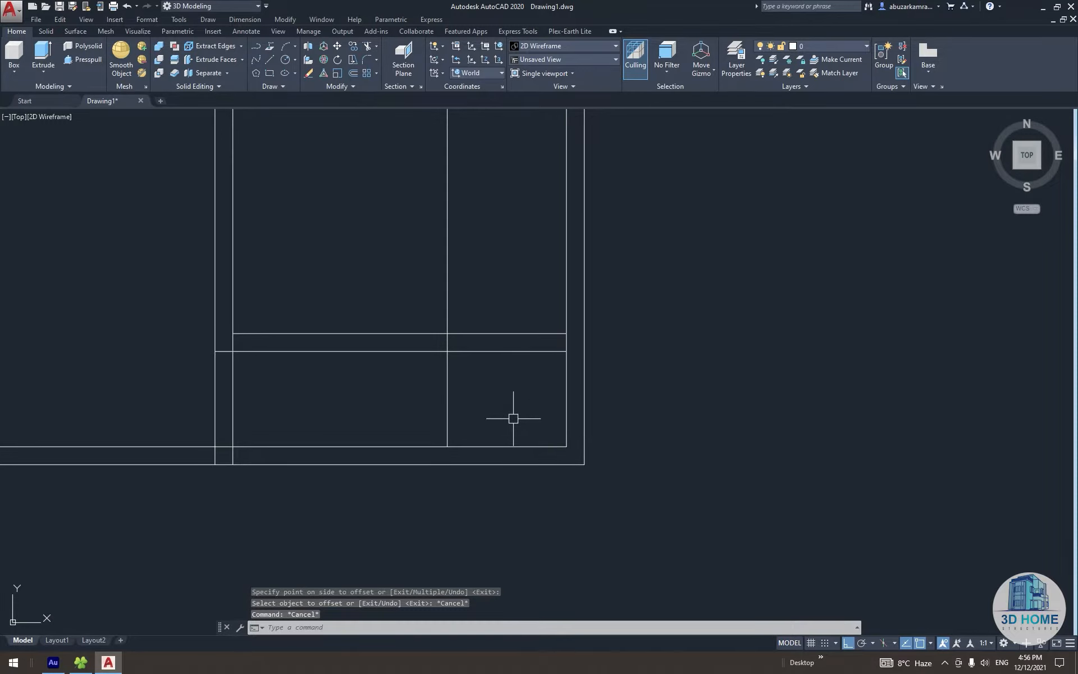
Offset the new vertical line 9 inches to the left to form the dividing wall
{"action": "key", "text": "Return"}
{"action": "key", "text": "Return"}
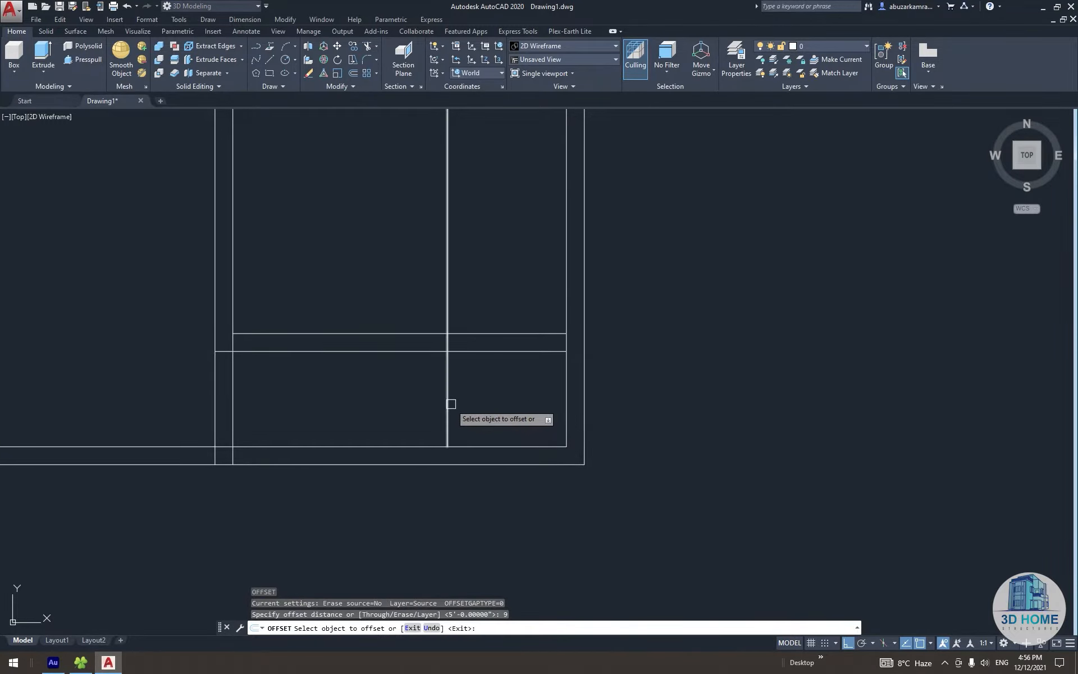
{"action": "left_click", "coordinate": [447, 407]}
{"action": "left_click", "coordinate": [428, 404]}
{"action": "key", "text": "Escape"}
{"action": "key", "text": "Escape"}
{"action": "middle_click_drag", "start_coordinate": [429, 404], "coordinate": [472, 407]}
Trim the new dividing wall's lines within the horizontal partition and delete their portions above it
{"action": "scroll", "coordinate": [471, 409], "scroll_direction": "down", "scroll_amount": 2}
{"action": "type", "text": "tr"}
{"action": "key", "text": "Return"}
{"action": "key", "text": "Return"}
{"action": "scroll", "coordinate": [456, 377], "scroll_direction": "up", "scroll_amount": 2}
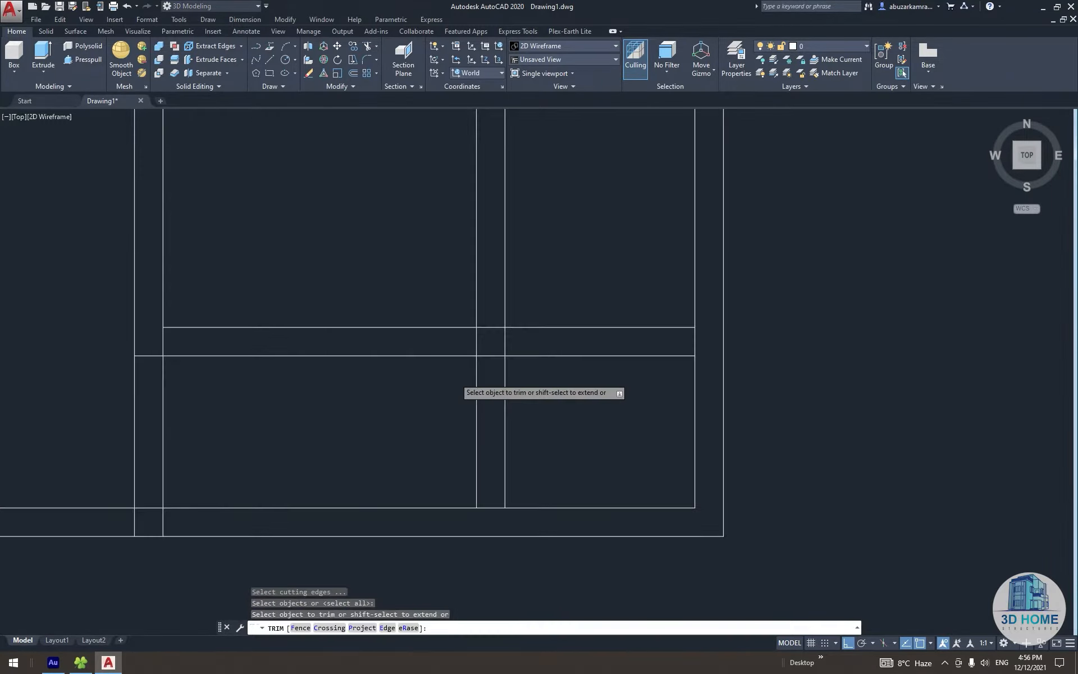
{"action": "left_click", "coordinate": [535, 338]}
{"action": "left_click", "coordinate": [448, 338]}
{"action": "key", "text": "Escape"}
{"action": "left_click", "coordinate": [425, 281]}
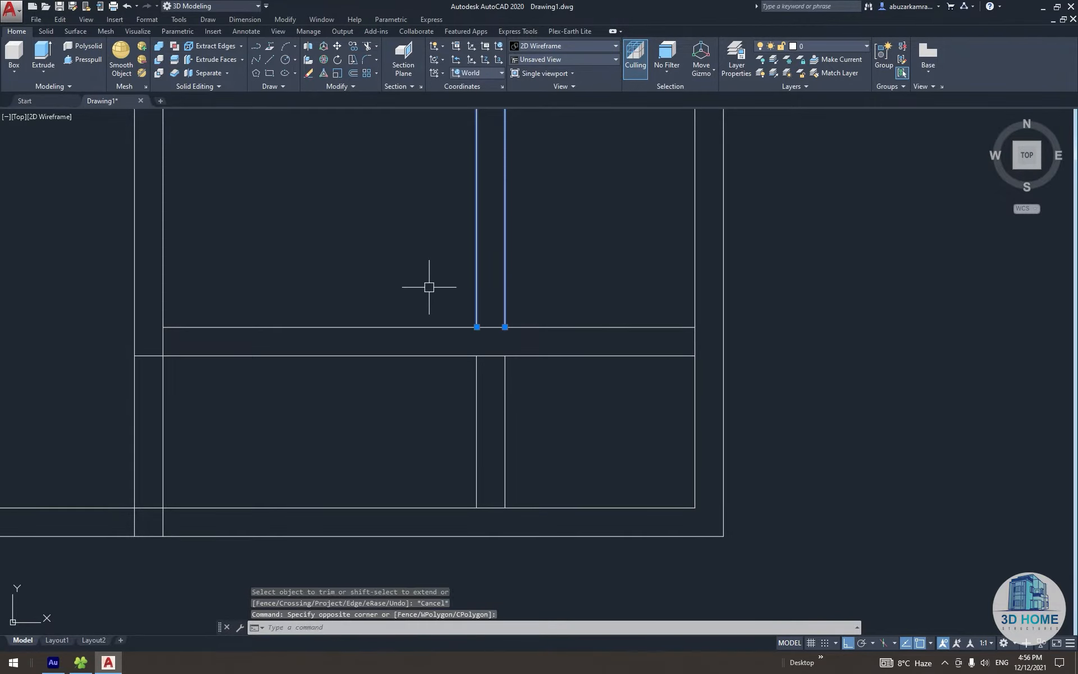
{"action": "key", "text": "Delete"}
{"action": "scroll", "coordinate": [436, 335], "scroll_direction": "down", "scroll_amount": 3}
{"action": "middle_click_drag", "start_coordinate": [436, 335], "coordinate": [445, 385]}
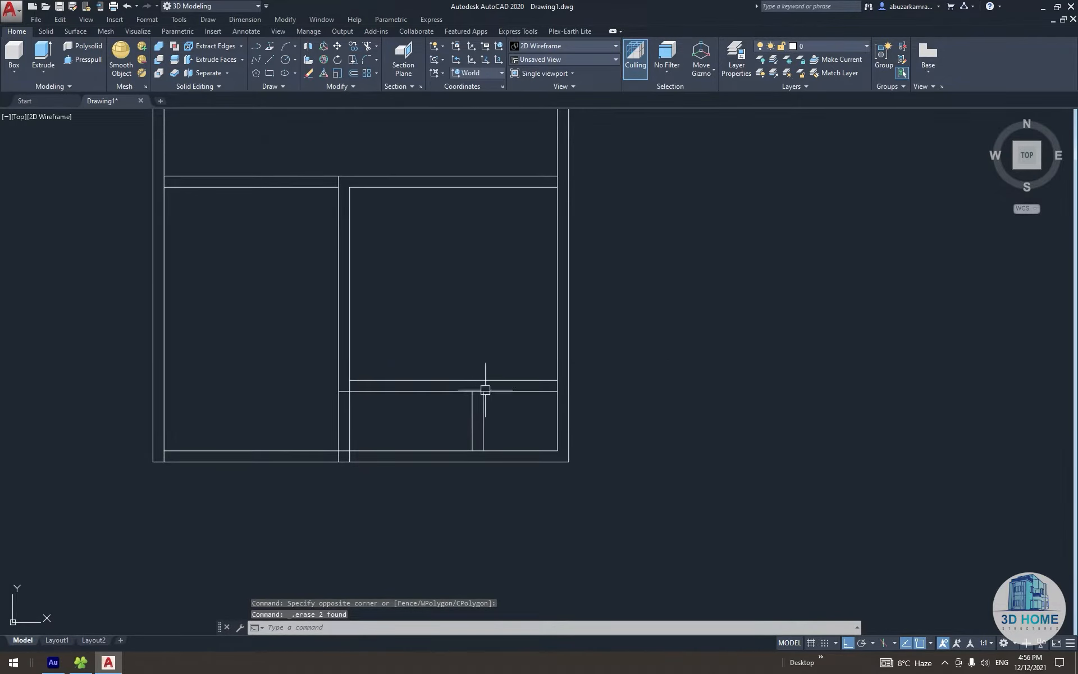
Examine the lower partition, the small rooms below it and the room left of the vertical wall
{"action": "left_click", "coordinate": [479, 371]}
{"action": "key", "text": "Escape"}
{"action": "left_click", "coordinate": [372, 365]}
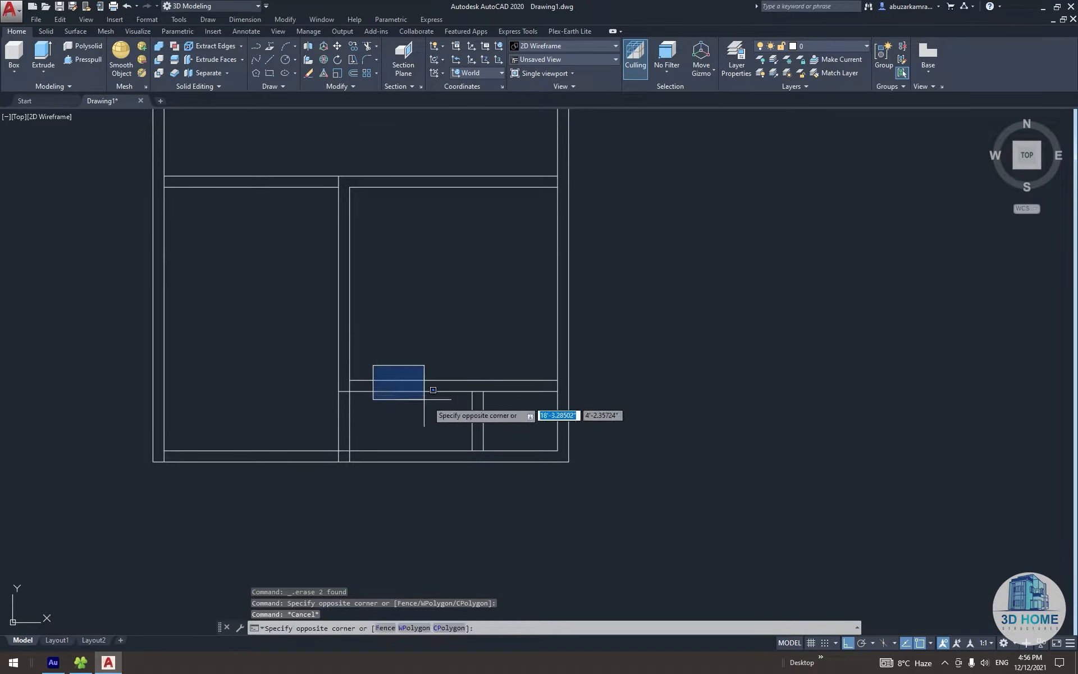
{"action": "left_click", "coordinate": [426, 414]}
{"action": "left_click", "coordinate": [329, 399]}
{"action": "left_click", "coordinate": [369, 440]}
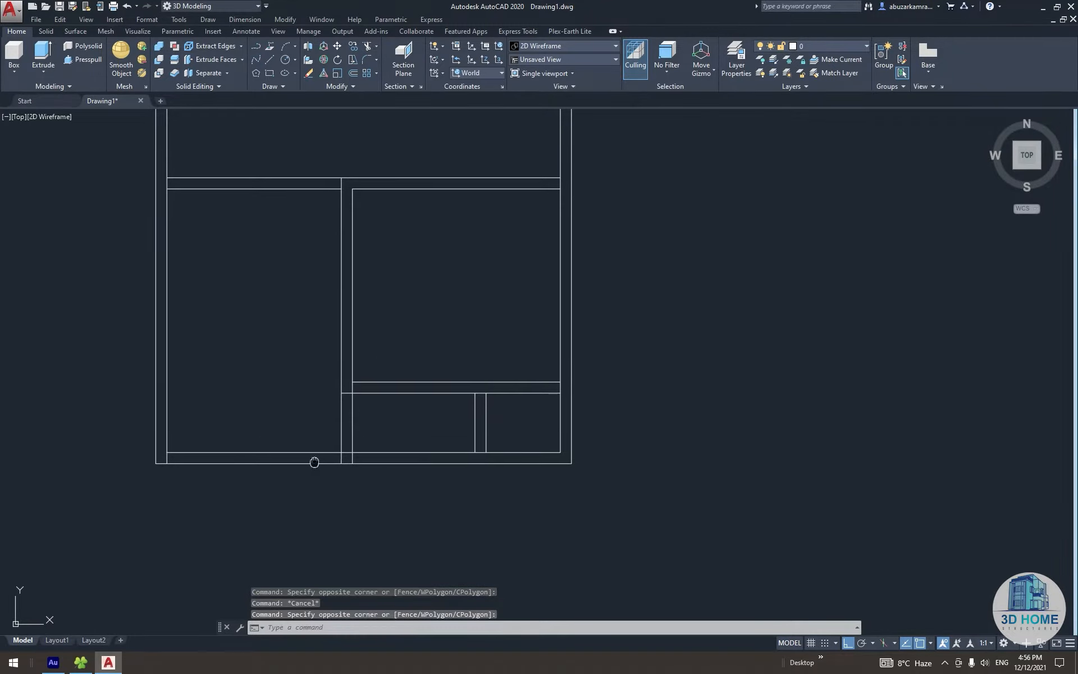
{"action": "middle_click_drag", "start_coordinate": [308, 460], "coordinate": [437, 456]}
{"action": "left_click", "coordinate": [318, 429]}
{"action": "key", "text": "Escape"}
{"action": "middle_click_drag", "start_coordinate": [349, 417], "coordinate": [349, 455]}
{"action": "scroll", "coordinate": [350, 456], "scroll_direction": "down", "scroll_amount": 2}
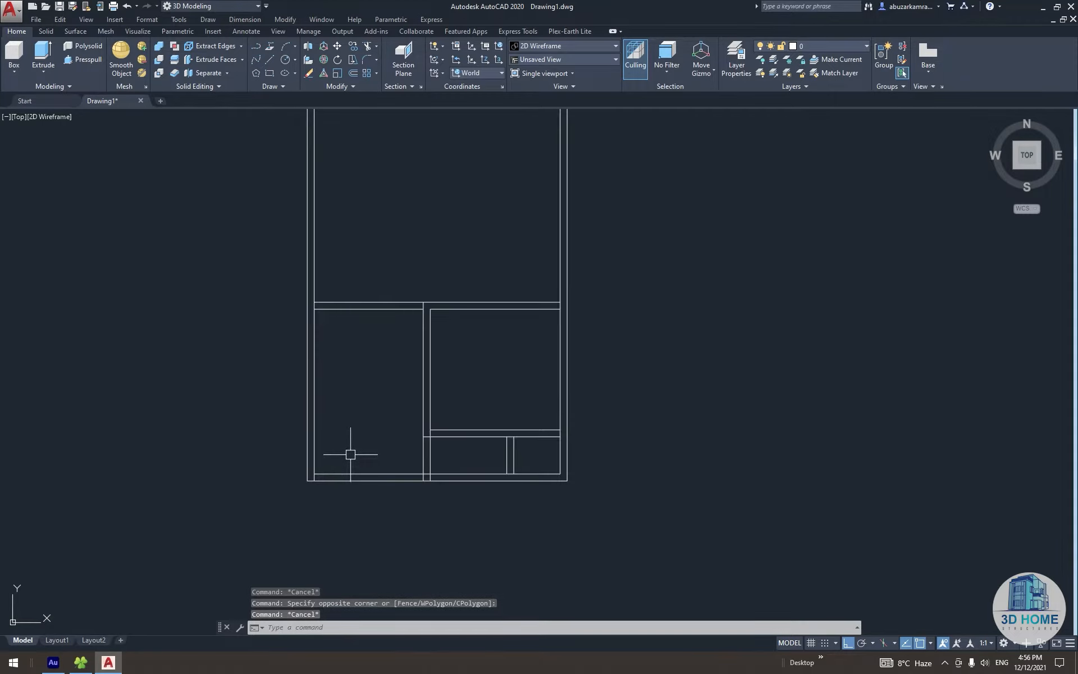
Look over the whole plan, from the lower rooms up to the undivided upper area
{"action": "middle_click_drag", "start_coordinate": [517, 415], "coordinate": [498, 436]}
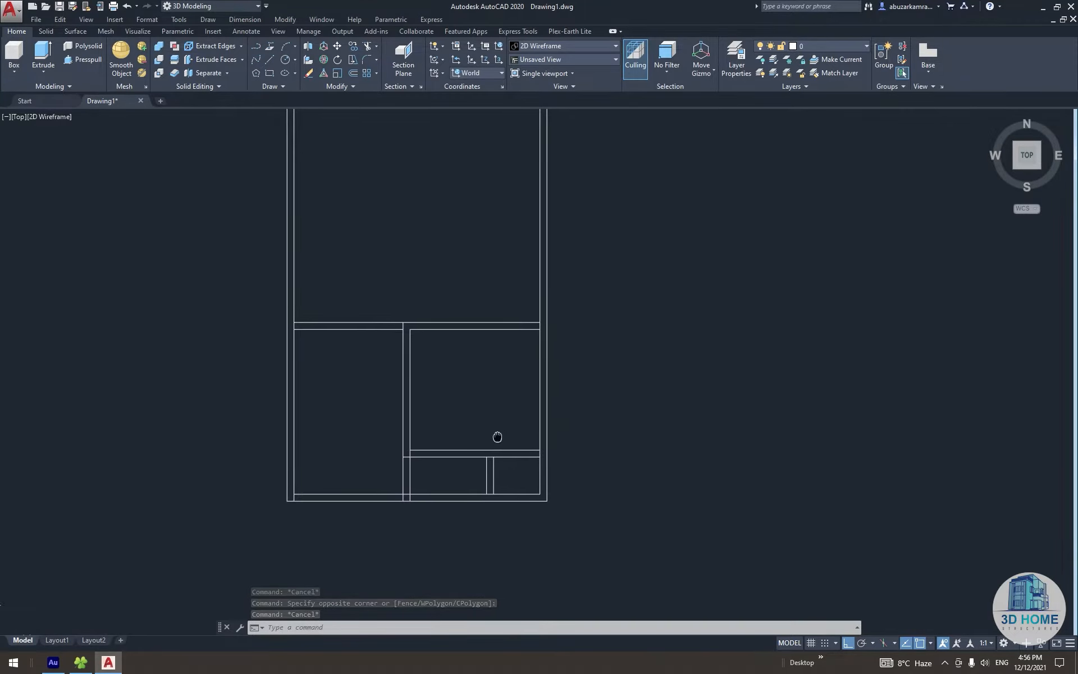
{"action": "key", "text": "Escape"}
{"action": "scroll", "coordinate": [389, 448], "scroll_direction": "up", "scroll_amount": 6}
{"action": "scroll", "coordinate": [539, 452], "scroll_direction": "down", "scroll_amount": 6}
{"action": "middle_click_drag", "start_coordinate": [580, 474], "coordinate": [492, 463]}
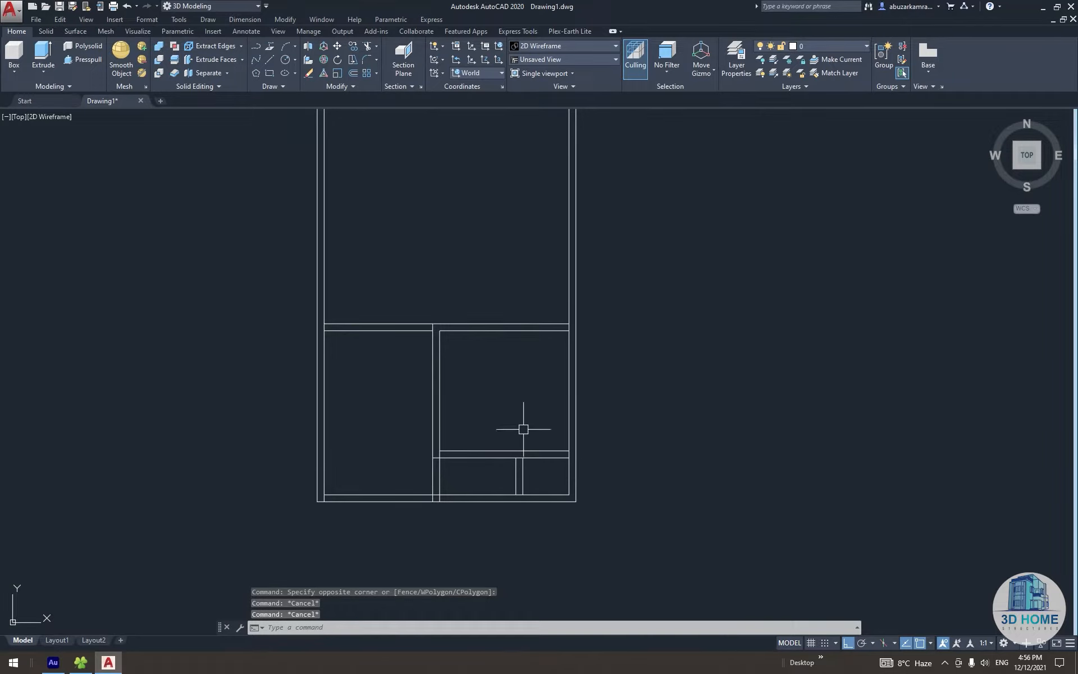
{"action": "middle_click_drag", "start_coordinate": [556, 476], "coordinate": [558, 455]}
{"action": "scroll", "coordinate": [558, 454], "scroll_direction": "up", "scroll_amount": 6}
{"action": "scroll", "coordinate": [240, 428], "scroll_direction": "down", "scroll_amount": 2}
{"action": "mouse_move", "coordinate": [239, 427]}
{"action": "middle_mouse_down"}
{"action": "mouse_move", "coordinate": [352, 513]}
{"action": "mouse_move", "coordinate": [371, 597]}
{"action": "middle_mouse_up"}
{"action": "scroll", "coordinate": [421, 471], "scroll_direction": "down", "scroll_amount": 4}
{"action": "mouse_move", "coordinate": [351, 347]}
{"action": "middle_mouse_down"}
{"action": "mouse_move", "coordinate": [424, 473]}
{"action": "mouse_move", "coordinate": [447, 479]}
{"action": "middle_mouse_up"}
{"action": "scroll", "coordinate": [468, 444], "scroll_direction": "up", "scroll_amount": 4}
{"action": "middle_click_drag", "start_coordinate": [553, 450], "coordinate": [471, 431]}
{"action": "scroll", "coordinate": [471, 432], "scroll_direction": "down", "scroll_amount": 4}
{"action": "middle_click_drag", "start_coordinate": [379, 425], "coordinate": [389, 459]}
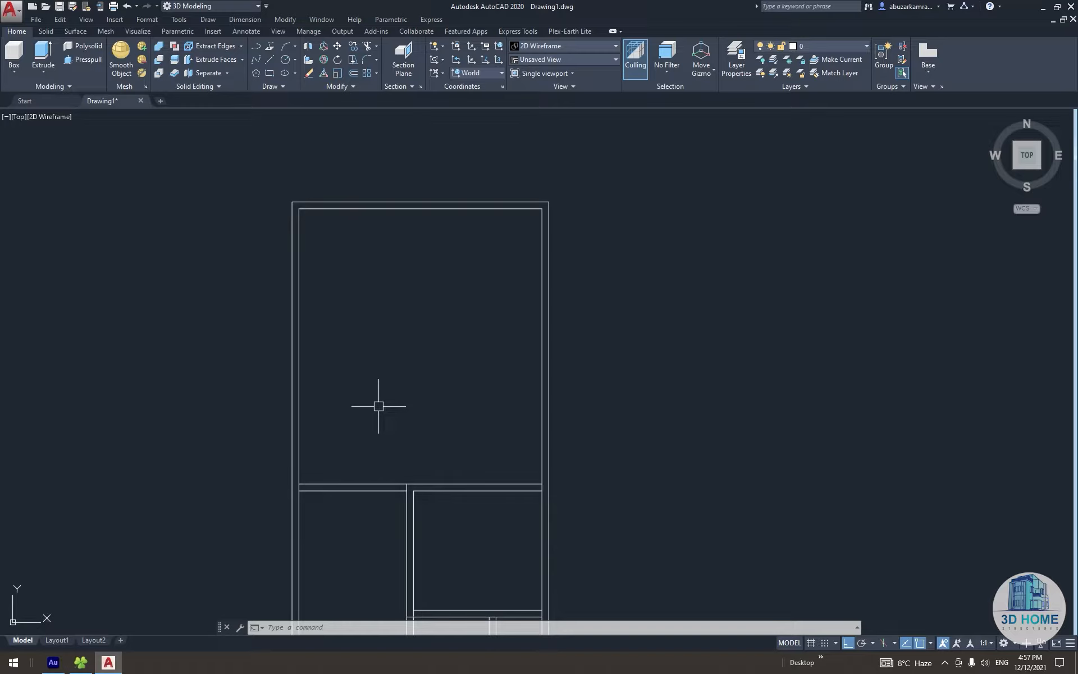
Draw a vertical line downward from the midpoint of the top outer wall's inner edge
{"action": "left_click", "coordinate": [420, 209]}
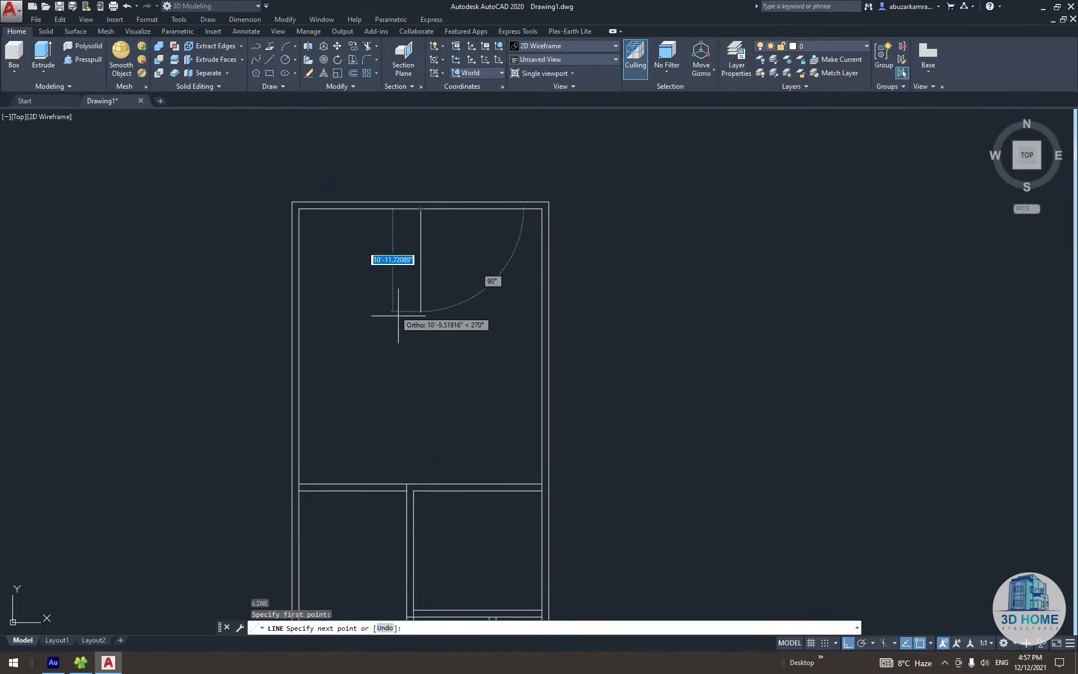
{"action": "left_click", "coordinate": [418, 425]}
{"action": "key", "text": "Return"}
{"action": "scroll", "coordinate": [397, 312], "scroll_direction": "up", "scroll_amount": 2}
Offset the top outer wall's inner line 15' downward across the upper area
{"action": "type", "text": "o"}
{"action": "key", "text": "Return"}
{"action": "type", "text": "15'"}
{"action": "key", "text": "Return"}
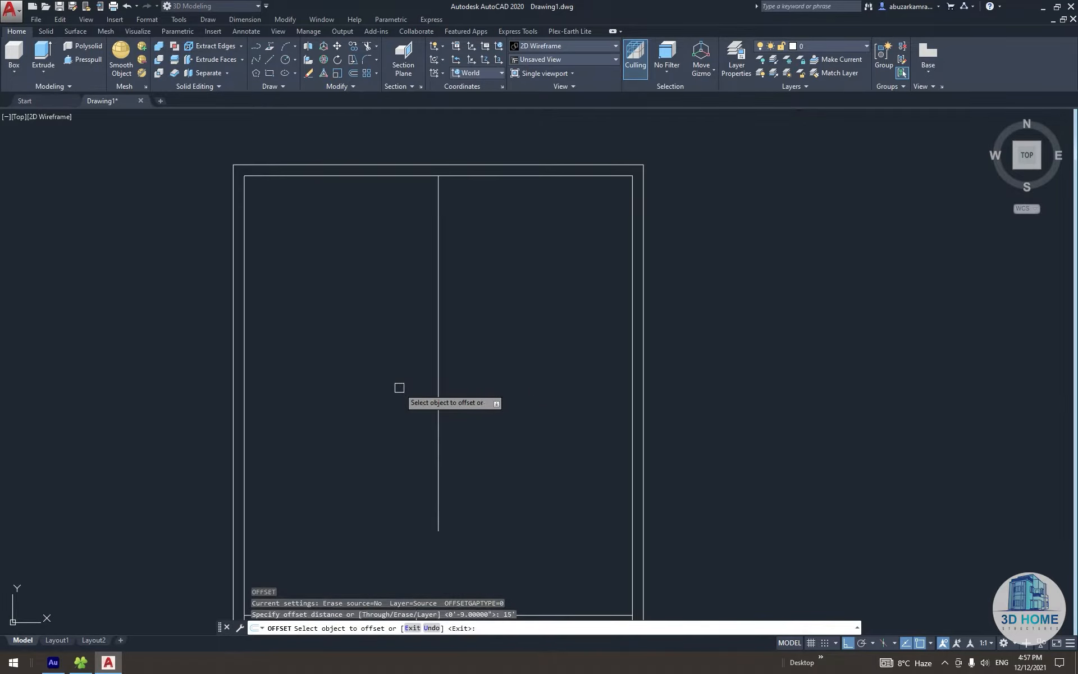
{"action": "left_click", "coordinate": [415, 178]}
{"action": "left_click", "coordinate": [415, 263]}
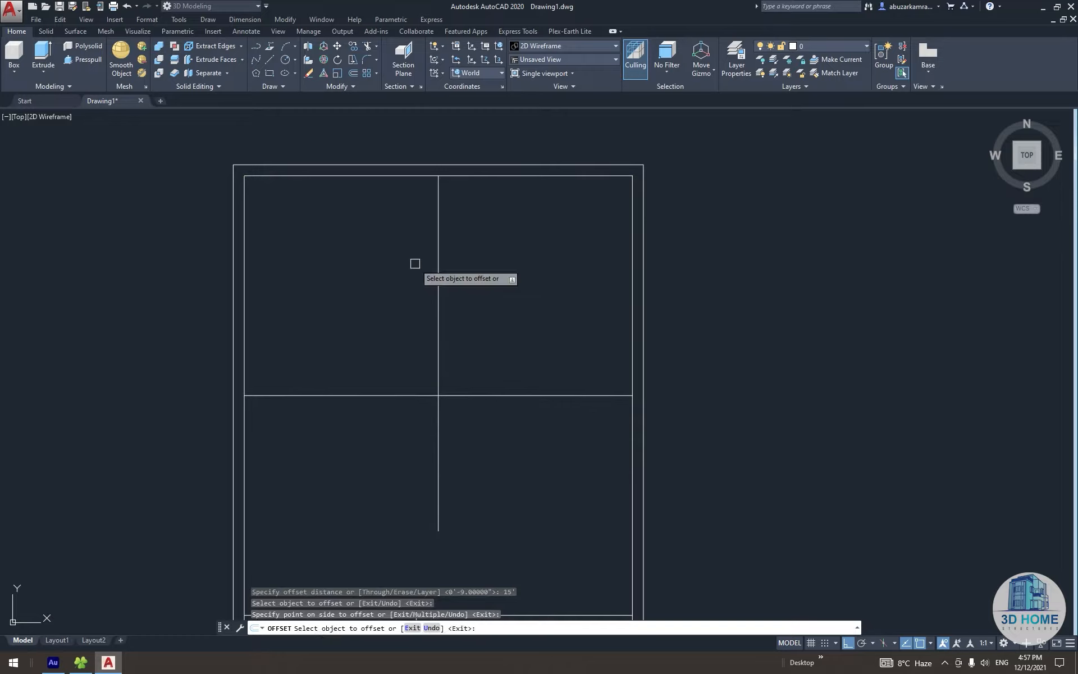
{"action": "key", "text": "Escape"}
{"action": "middle_click_drag", "start_coordinate": [420, 324], "coordinate": [414, 299]}
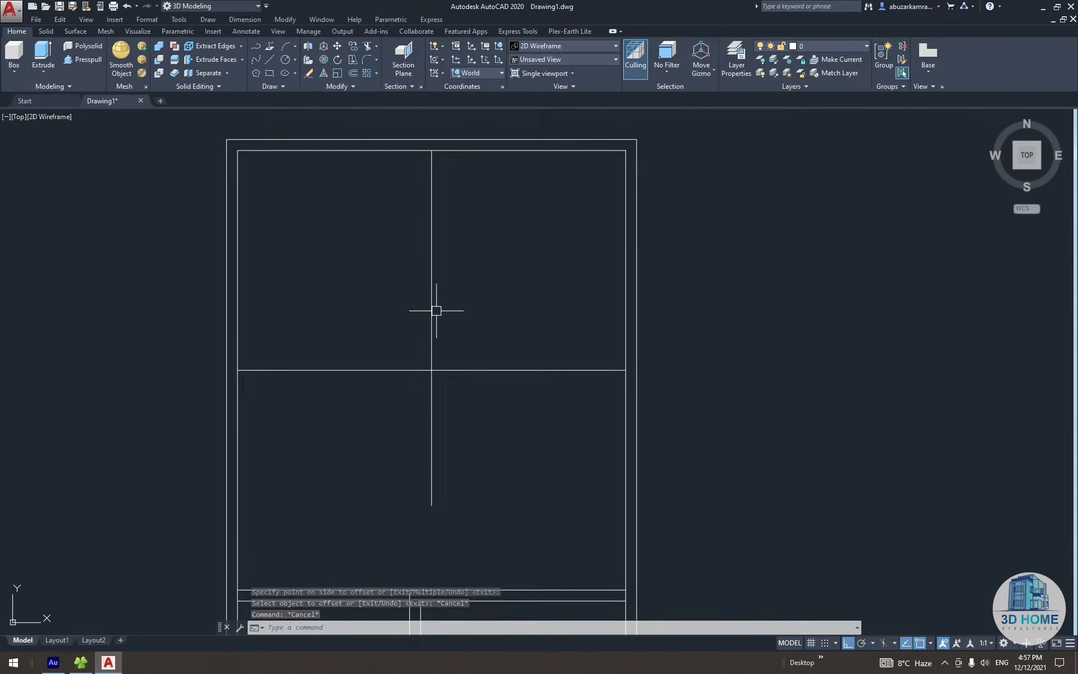
Measure from the central vertical line to the left inner wall with a temporary aligned dimension and delete it
{"action": "type", "text": "dal"}
{"action": "key", "text": "Return"}
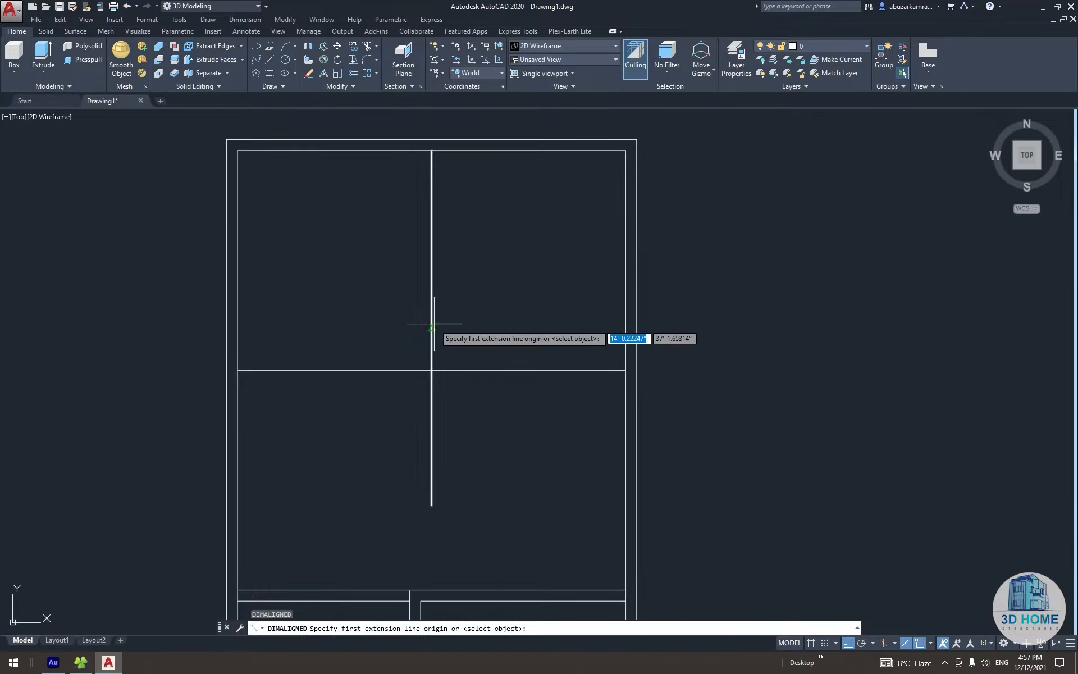
{"action": "left_click", "coordinate": [431, 323]}
{"action": "left_click", "coordinate": [237, 329]}
{"action": "left_click", "coordinate": [306, 326]}
{"action": "left_click", "coordinate": [307, 327]}
{"action": "middle_click_drag", "start_coordinate": [370, 344], "coordinate": [326, 367]}
{"action": "key", "text": "Delete"}
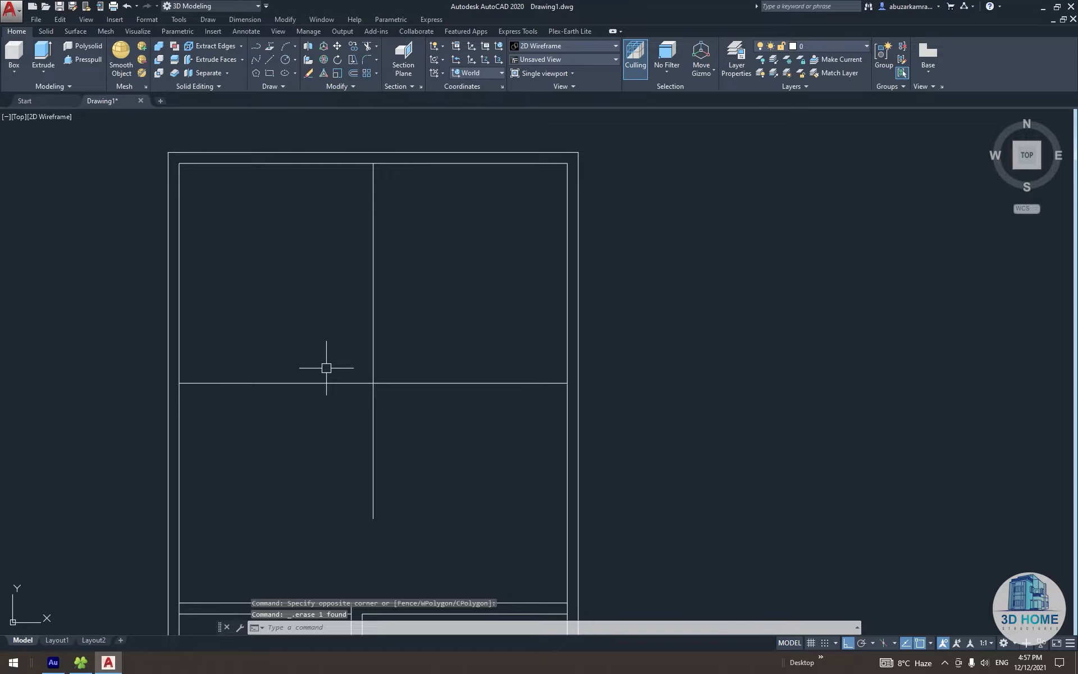
Offset the central vertical line 9 inches to the right to form an interior wall
{"action": "type", "text": "o"}
{"action": "key", "text": "Return"}
{"action": "key", "text": "Return"}
{"action": "left_click", "coordinate": [372, 365]}
{"action": "left_click", "coordinate": [406, 375]}
{"action": "key", "text": "Escape"}
Move both lines of the central vertical wall 3 inches to the left
{"action": "left_click", "coordinate": [406, 375]}
{"action": "left_click", "coordinate": [346, 338]}
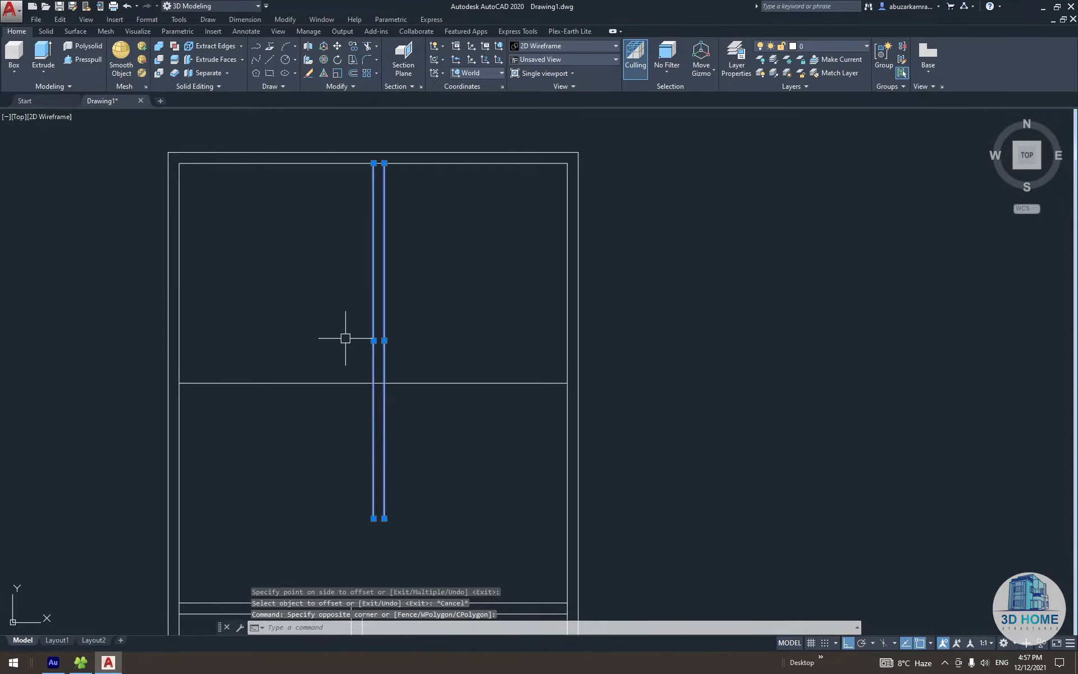
{"action": "middle_click_drag", "start_coordinate": [346, 338], "coordinate": [351, 344]}
{"action": "type", "text": "m"}
{"action": "key", "text": "Return"}
{"action": "left_click", "coordinate": [367, 330]}
{"action": "type", "text": "3"}
{"action": "key", "text": "Return"}
{"action": "middle_click_drag", "start_coordinate": [312, 348], "coordinate": [374, 379]}
{"action": "key", "text": "Escape"}
Offset the upper area's horizontal dividing line 9 inches downward to form a wall
{"action": "scroll", "coordinate": [398, 391], "scroll_direction": "down", "scroll_amount": 5}
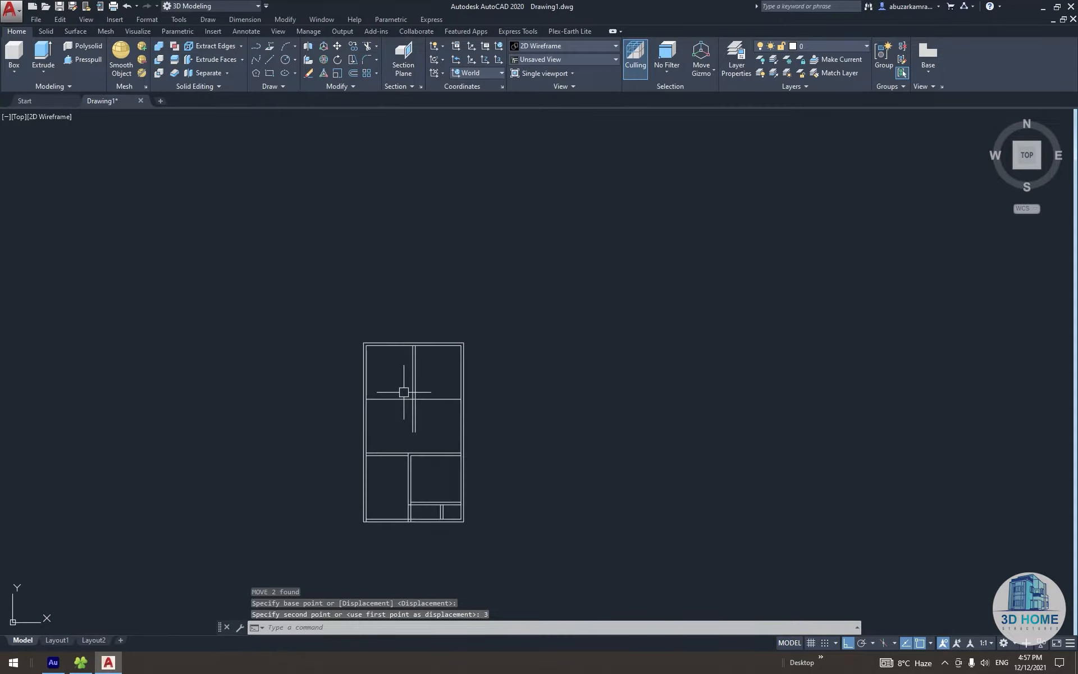
{"action": "scroll", "coordinate": [402, 401], "scroll_direction": "up", "scroll_amount": 4}
{"action": "type", "text": "o"}
{"action": "key", "text": "Return"}
{"action": "key", "text": "Return"}
{"action": "left_click", "coordinate": [417, 397]}
{"action": "left_click", "coordinate": [402, 445]}
{"action": "key", "text": "Escape"}
Fillet the horizontal and vertical wall lines into square inner and outer corners at the upper-left room
{"action": "scroll", "coordinate": [424, 408], "scroll_direction": "up", "scroll_amount": 4}
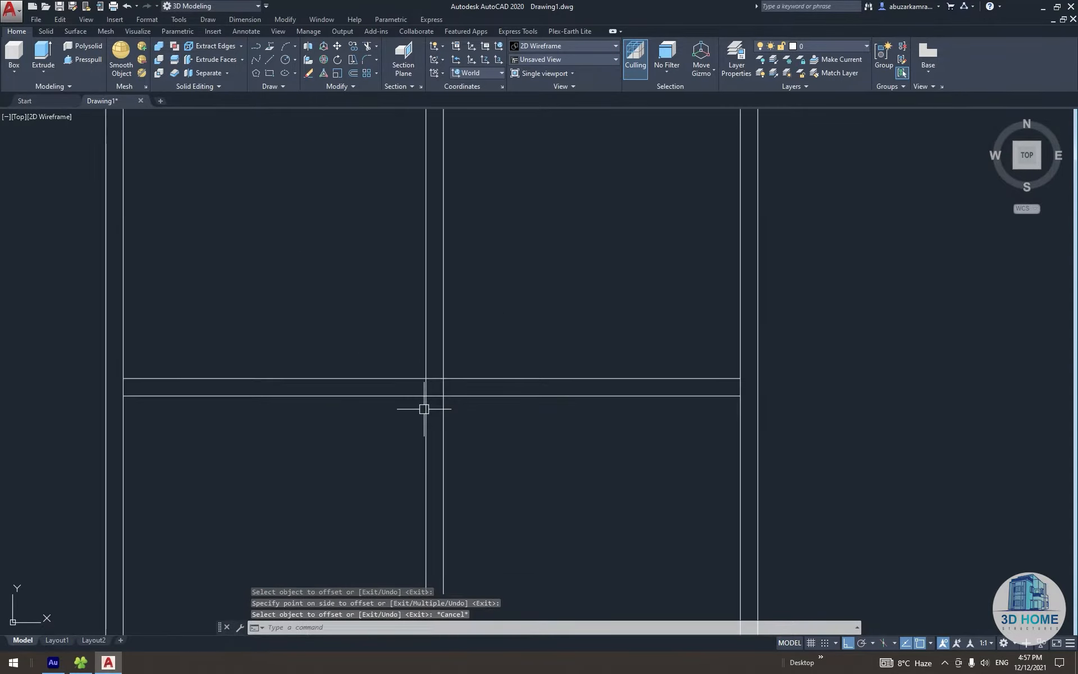
{"action": "type", "text": "f"}
{"action": "key", "text": "Return"}
{"action": "left_click", "coordinate": [422, 396]}
{"action": "left_click", "coordinate": [426, 390]}
{"action": "key", "text": "Return"}
{"action": "left_click", "coordinate": [430, 396]}
{"action": "left_click", "coordinate": [443, 373]}
{"action": "key", "text": "Escape"}
Measure from the new vertical wall to the right inner wall with a temporary aligned dimension and delete it
{"action": "middle_click_drag", "start_coordinate": [465, 363], "coordinate": [459, 369]}
{"action": "type", "text": "dal"}
{"action": "key", "text": "Return"}
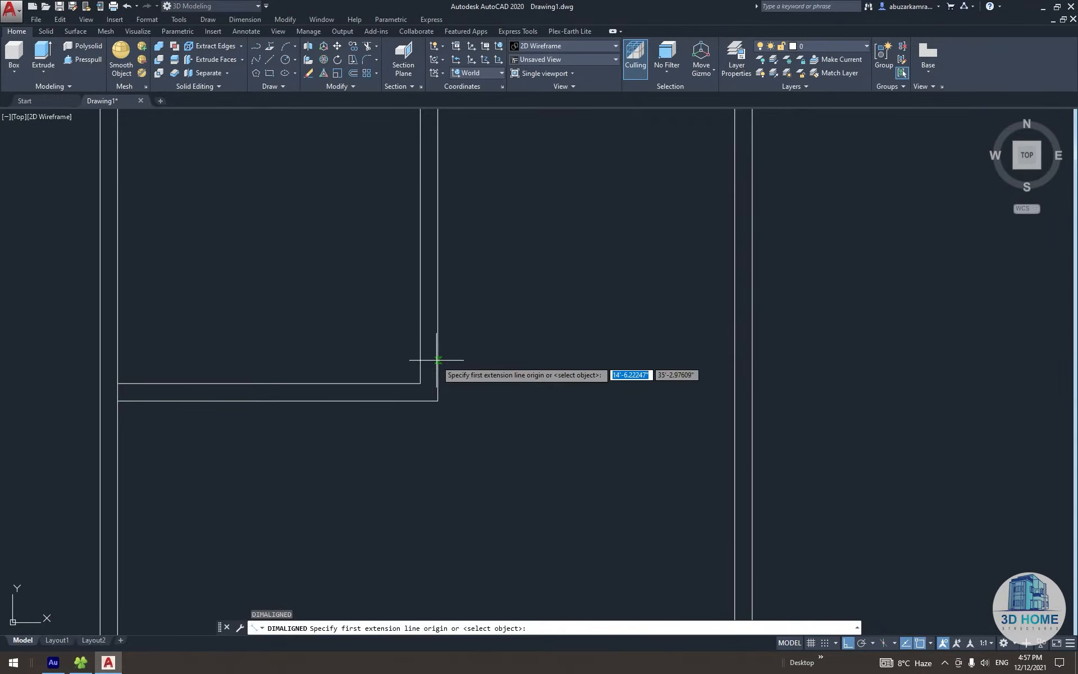
{"action": "left_click", "coordinate": [438, 367]}
{"action": "left_click", "coordinate": [734, 368]}
{"action": "left_click", "coordinate": [664, 367]}
{"action": "left_click", "coordinate": [664, 381]}
{"action": "left_click", "coordinate": [571, 398]}
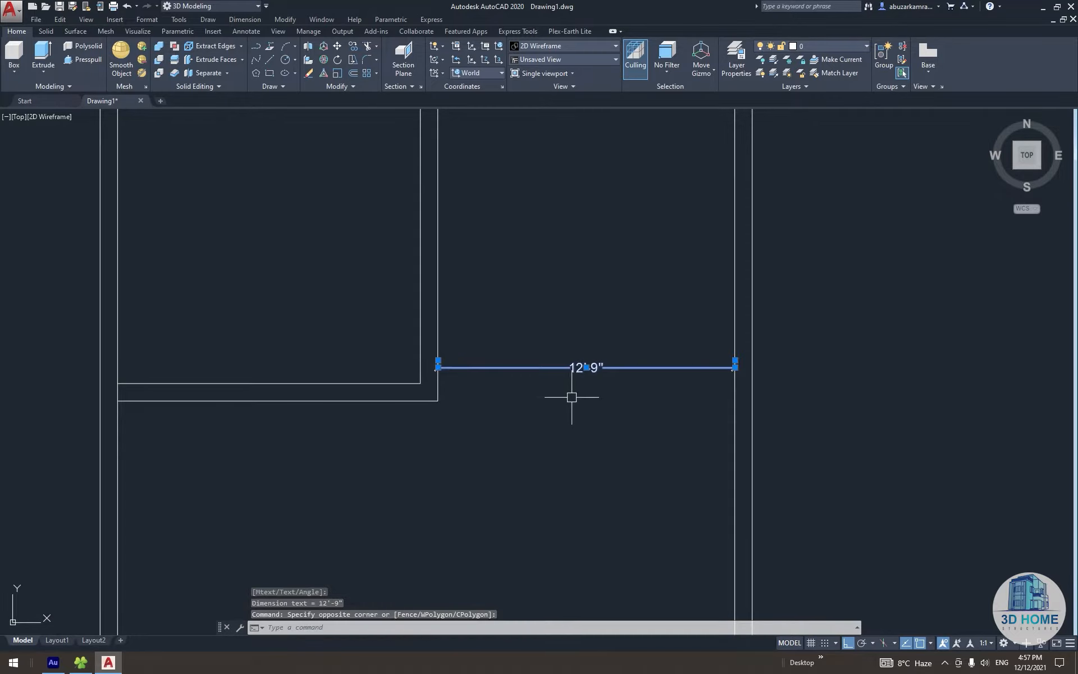
{"action": "scroll", "coordinate": [499, 425], "scroll_direction": "down", "scroll_amount": 2}
{"action": "key", "text": "Delete"}
Move both lines of the upper-left room's vertical wall 1' to the right
{"action": "left_click", "coordinate": [432, 387]}
{"action": "left_click", "coordinate": [356, 356]}
{"action": "type", "text": "m"}
{"action": "key", "text": "Return"}
{"action": "left_click", "coordinate": [483, 353]}
{"action": "type", "text": "1'"}
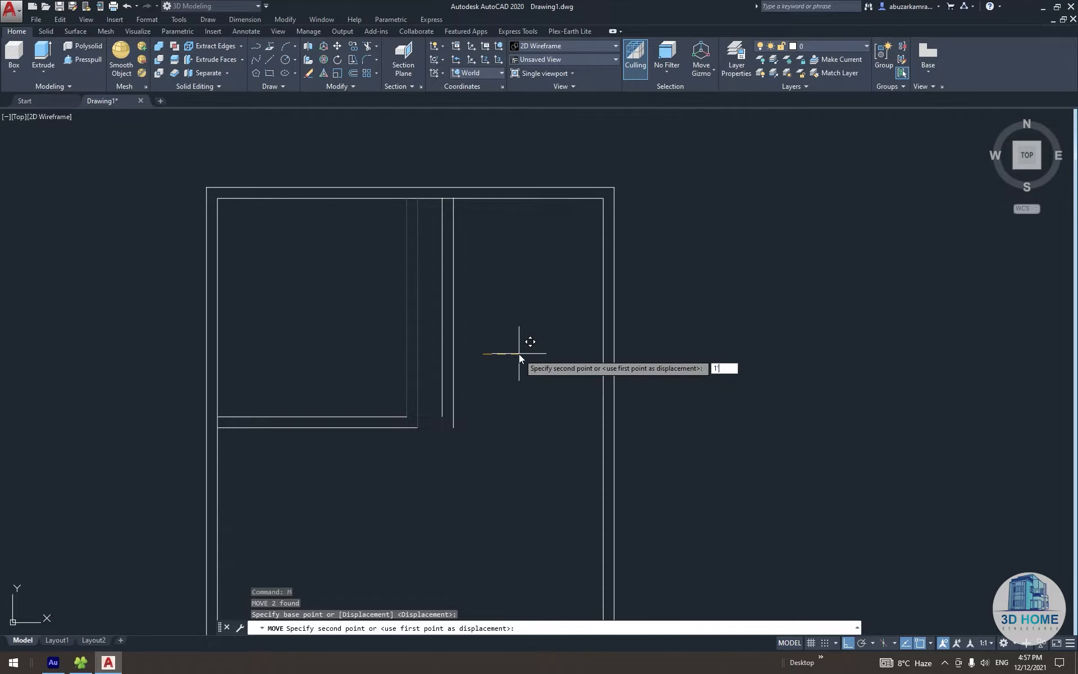
{"action": "key", "text": "Return"}
Fillet the moved vertical wall lines with the horizontal wall lines to close the upper-left room's inner and outer corners
{"action": "middle_click_drag", "start_coordinate": [444, 390], "coordinate": [455, 389]}
{"action": "type", "text": "f"}
{"action": "key", "text": "Return"}
{"action": "left_click", "coordinate": [413, 415]}
{"action": "left_click", "coordinate": [431, 407]}
{"action": "key", "text": "Return"}
{"action": "left_click", "coordinate": [424, 426]}
{"action": "left_click", "coordinate": [441, 423]}
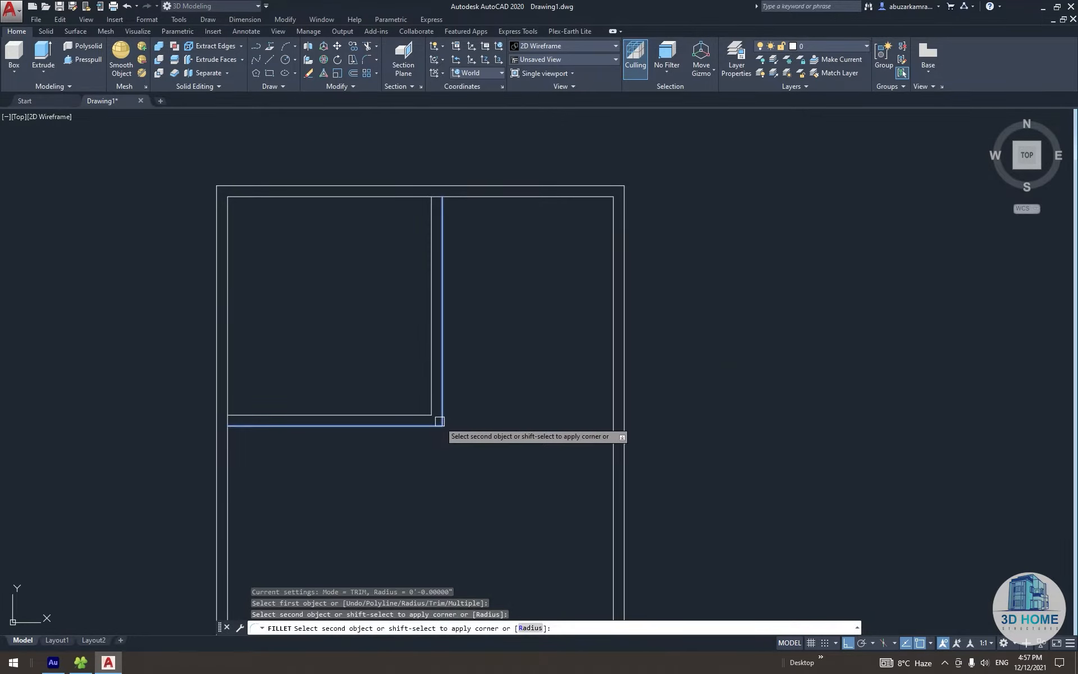
{"action": "scroll", "coordinate": [435, 432], "scroll_direction": "down", "scroll_amount": 4}
{"action": "scroll", "coordinate": [441, 418], "scroll_direction": "up", "scroll_amount": 4}
{"action": "key", "text": "Return"}
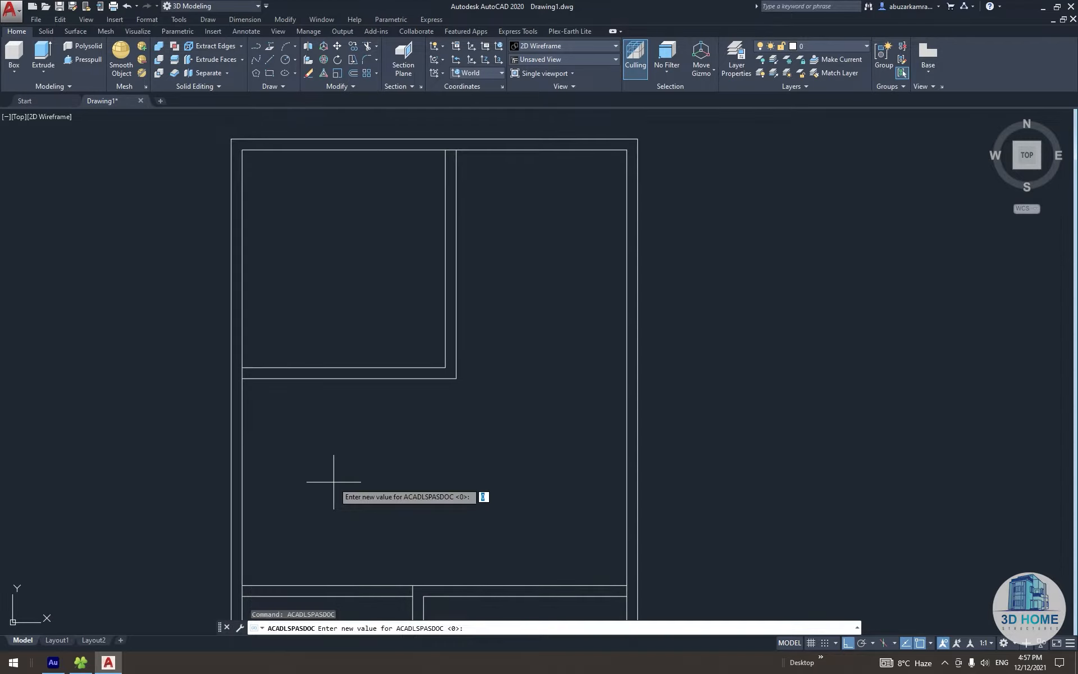
{"action": "middle_click_drag", "start_coordinate": [285, 552], "coordinate": [332, 494]}
{"action": "key", "text": "Escape"}
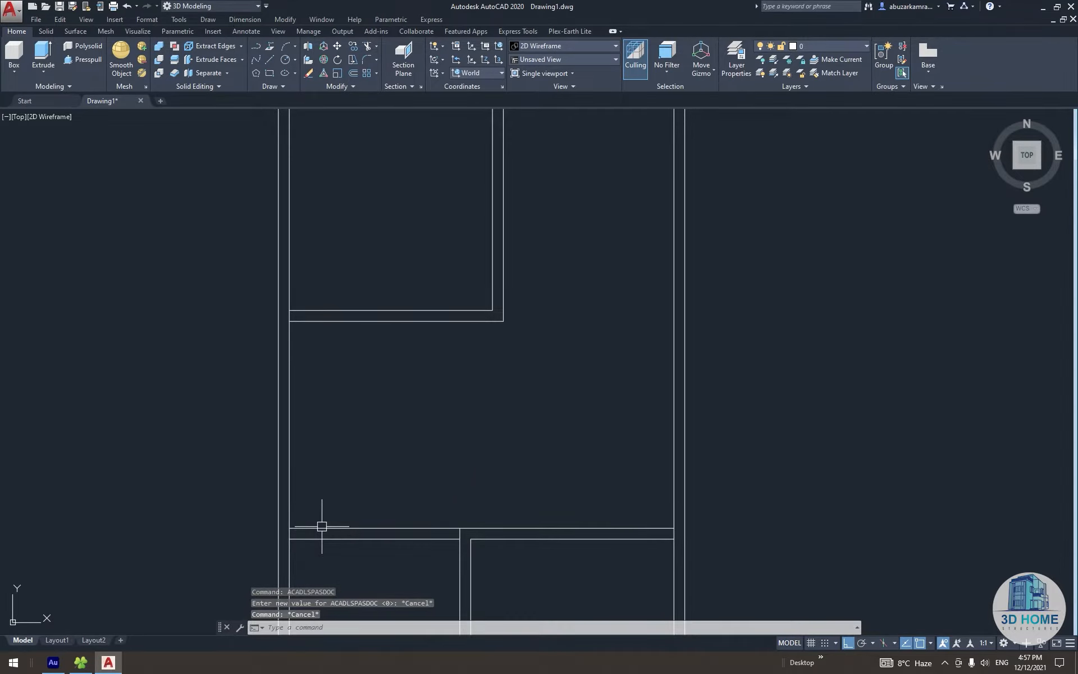
Measure from the lower rooms' top wall to the upper-left room's bottom wall with a temporary aligned dimension and delete it
{"action": "type", "text": "da"}
{"action": "key", "text": "Return"}
{"action": "left_click", "coordinate": [315, 527]}
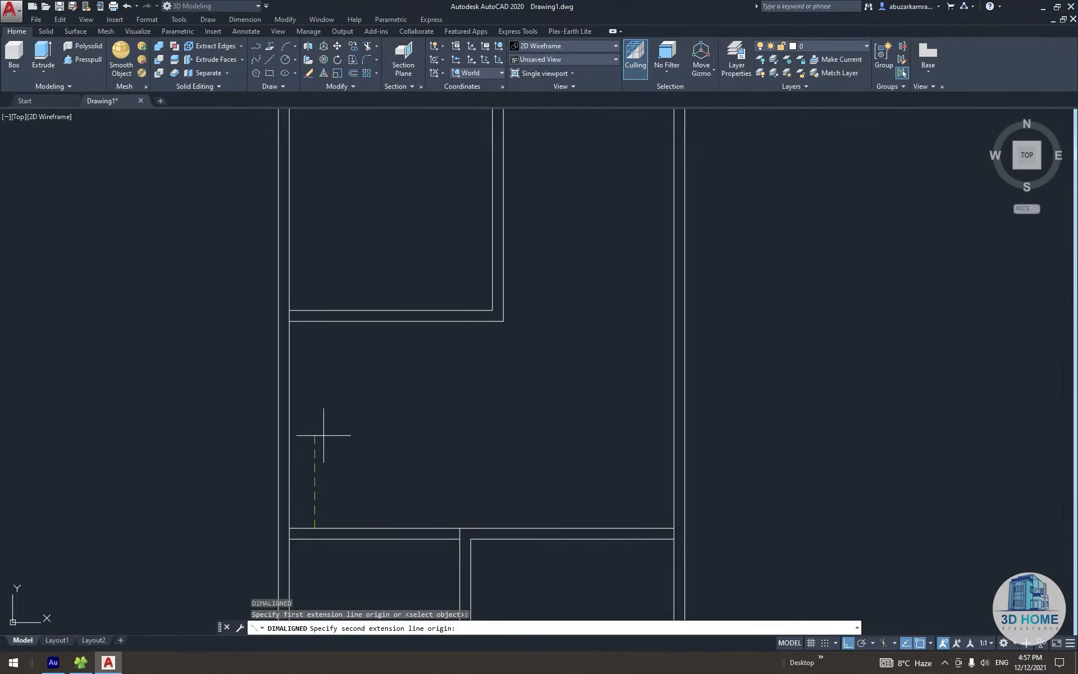
{"action": "left_click", "coordinate": [315, 321]}
{"action": "left_click", "coordinate": [328, 359]}
{"action": "scroll", "coordinate": [333, 422], "scroll_direction": "up", "scroll_amount": 6}
{"action": "left_click", "coordinate": [351, 417]}
{"action": "left_click", "coordinate": [301, 437]}
{"action": "scroll", "coordinate": [307, 437], "scroll_direction": "down", "scroll_amount": 4}
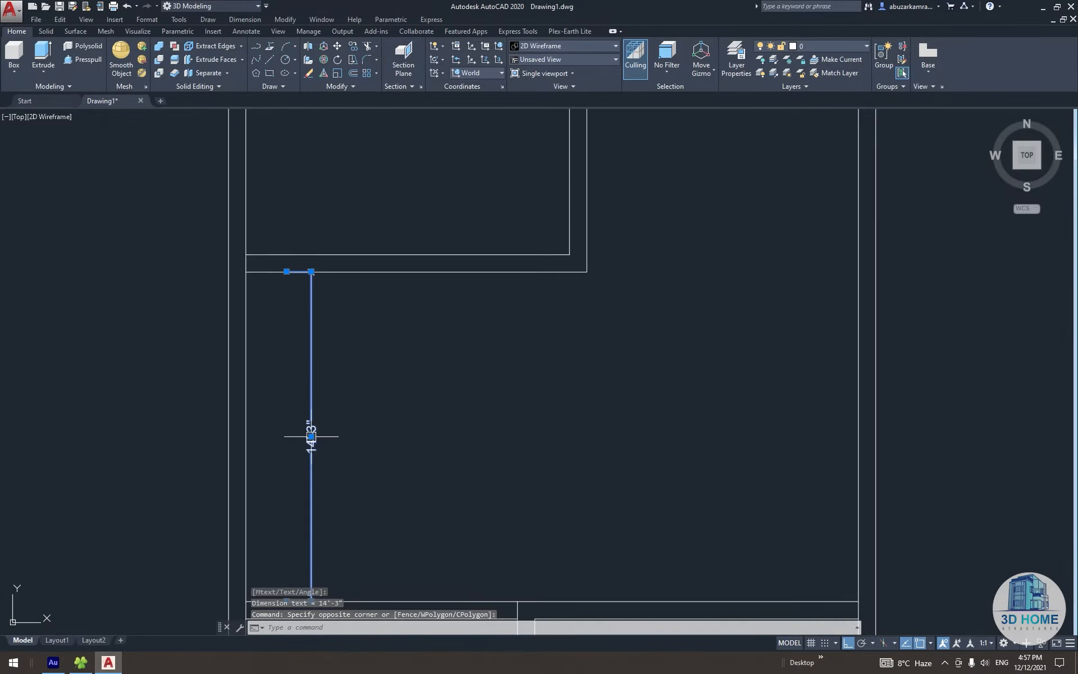
{"action": "key", "text": "Delete"}
{"action": "scroll", "coordinate": [466, 435], "scroll_direction": "down", "scroll_amount": 2}
Draw a horizontal line from the upper-left room's outer corner to the right inner wall
{"action": "mouse_move", "coordinate": [594, 352]}
{"action": "middle_mouse_down"}
{"action": "mouse_move", "coordinate": [505, 447]}
{"action": "mouse_move", "coordinate": [416, 406]}
{"action": "middle_mouse_up"}
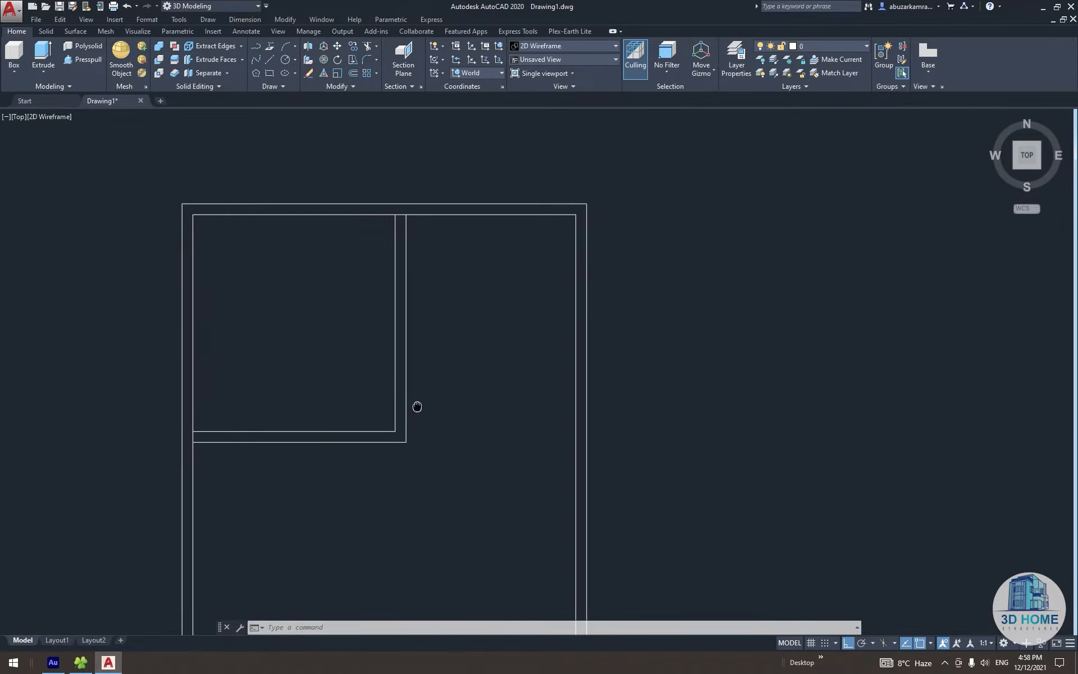
{"action": "type", "text": "l"}
{"action": "key", "text": "Return"}
{"action": "left_click", "coordinate": [404, 447]}
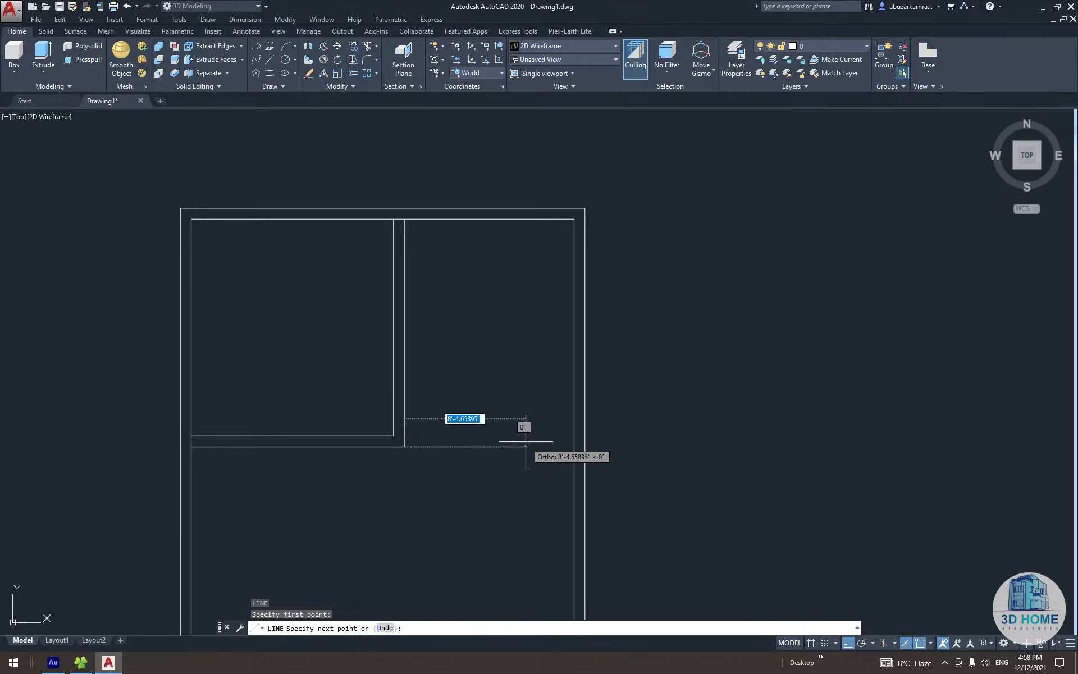
{"action": "left_click", "coordinate": [574, 446]}
{"action": "key", "text": "Escape"}
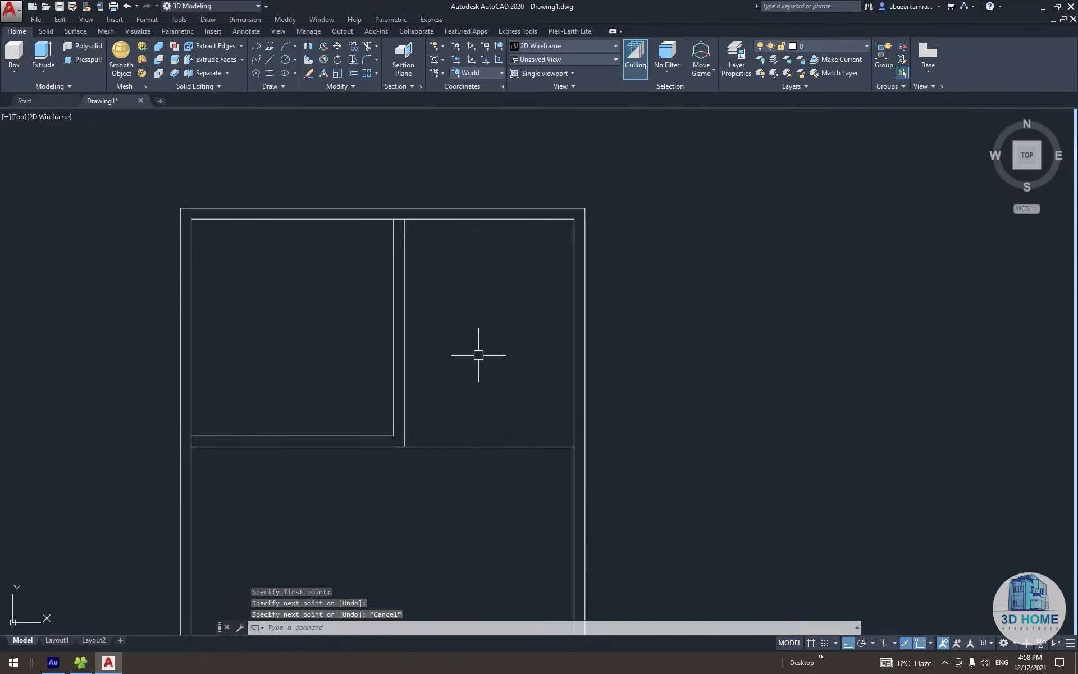
{"action": "left_click", "coordinate": [414, 226]}
{"action": "key", "text": "Escape"}
{"action": "middle_click_drag", "start_coordinate": [405, 234], "coordinate": [407, 256]}
{"action": "left_click", "coordinate": [413, 249]}
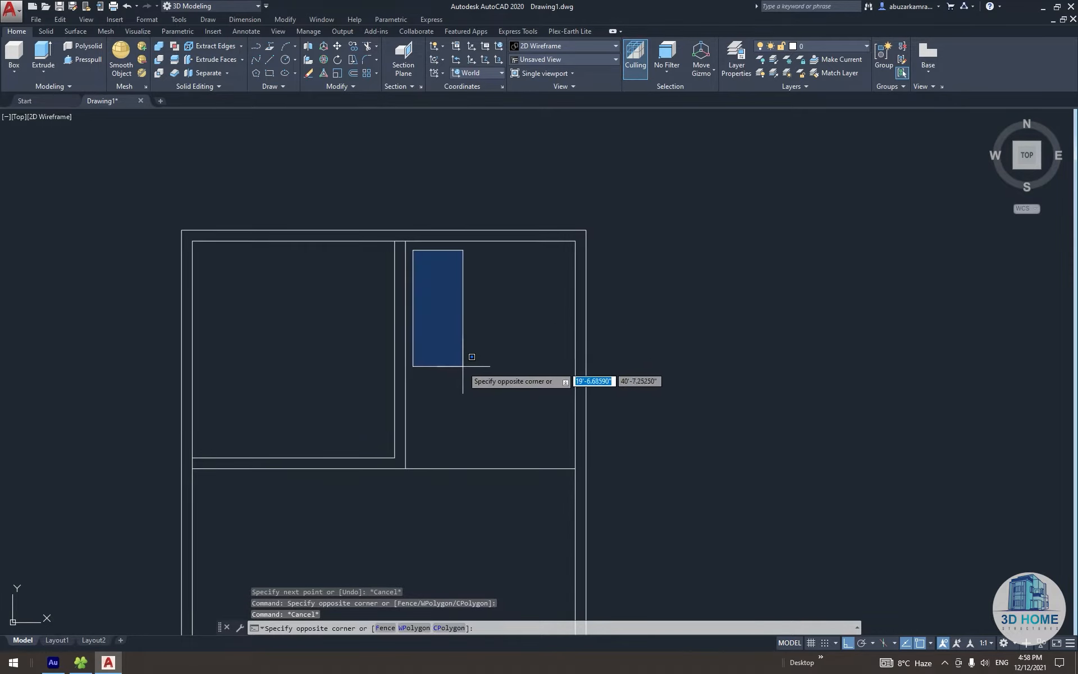
{"action": "left_click", "coordinate": [449, 339]}
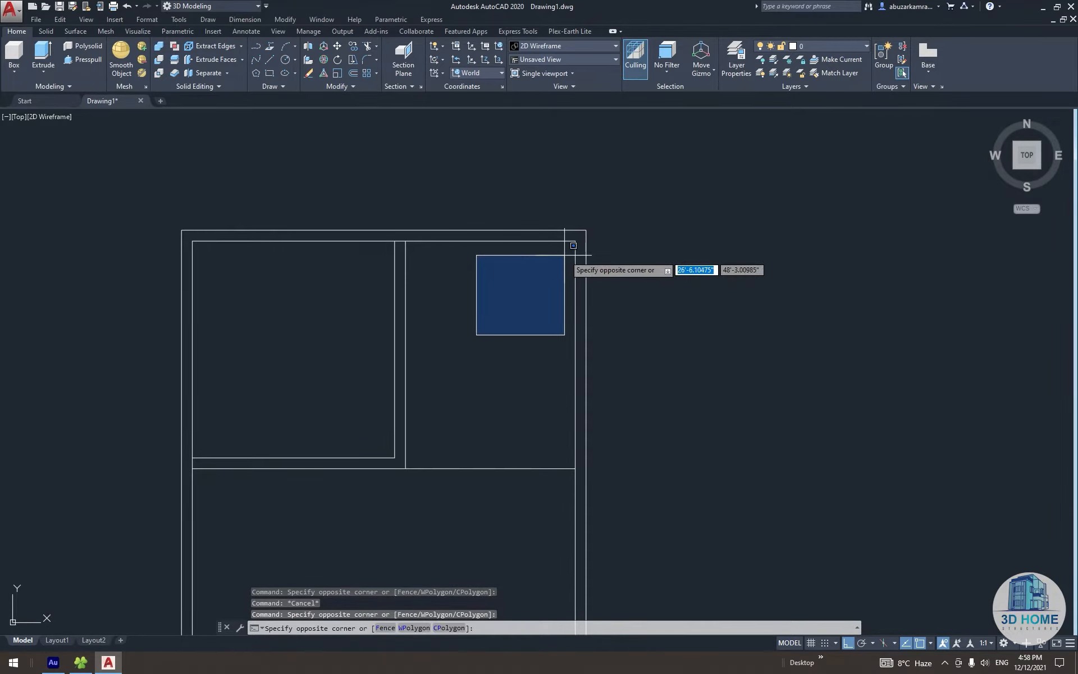
{"action": "key", "text": "Escape"}
Offset the right inner wall line 6' to the left into the upper-right area
{"action": "scroll", "coordinate": [471, 315], "scroll_direction": "up", "scroll_amount": 4}
{"action": "type", "text": "o"}
{"action": "key", "text": "Return"}
{"action": "scroll", "coordinate": [409, 324], "scroll_direction": "down", "scroll_amount": 4}
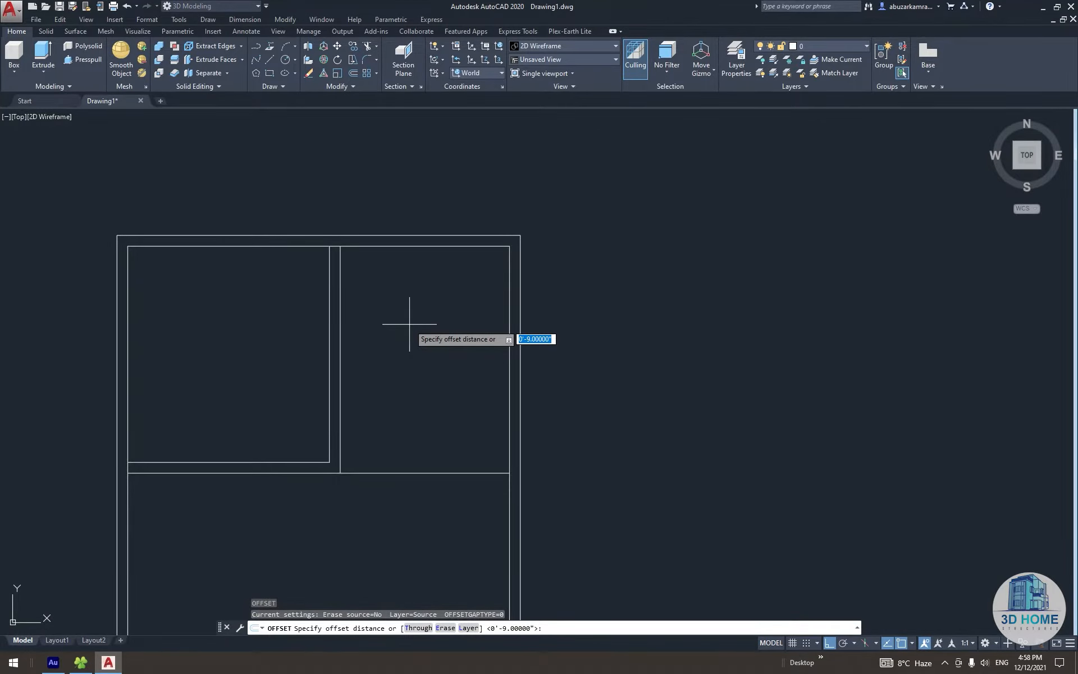
{"action": "type", "text": "6'"}
{"action": "key", "text": "Return"}
{"action": "left_click", "coordinate": [510, 315]}
{"action": "left_click", "coordinate": [445, 314]}
{"action": "key", "text": "Escape"}
Offset the new vertical line in the upper-right area 9 inches to the left to form a wall
{"action": "middle_click_drag", "start_coordinate": [442, 362], "coordinate": [450, 337]}
{"action": "type", "text": "o"}
{"action": "key", "text": "Return"}
{"action": "type", "text": "9"}
{"action": "key", "text": "Return"}
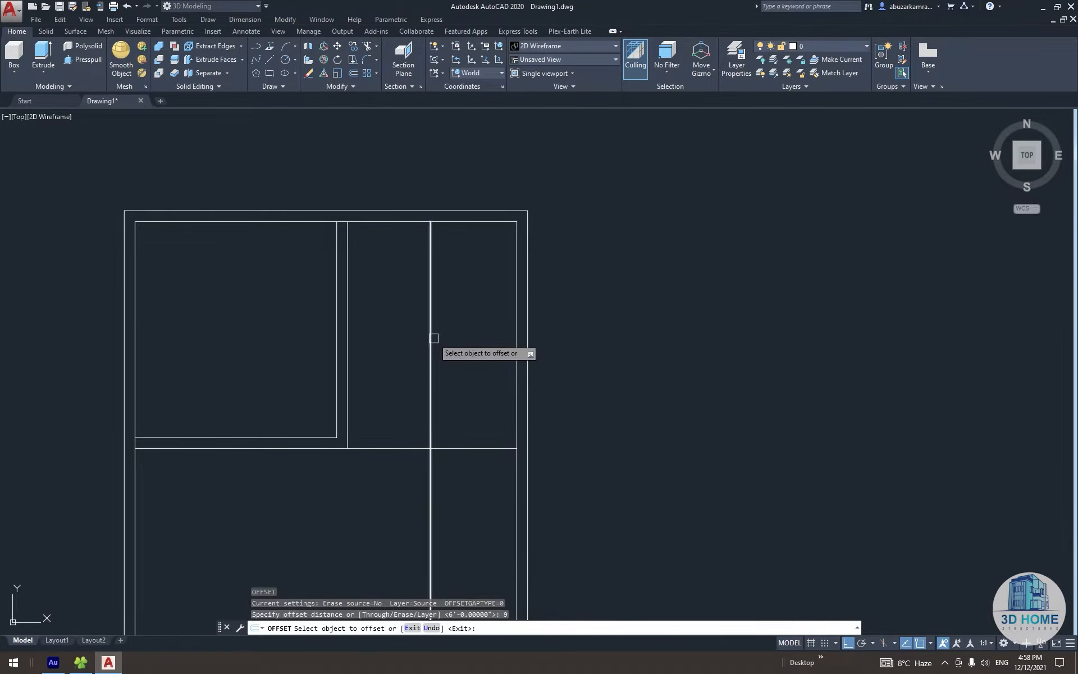
{"action": "left_click", "coordinate": [430, 338]}
{"action": "left_click", "coordinate": [389, 337]}
{"action": "key", "text": "Escape"}
Offset the top inner wall line 6' downward
{"action": "mouse_move", "coordinate": [404, 369]}
{"action": "middle_mouse_down"}
{"action": "mouse_move", "coordinate": [440, 351]}
{"action": "mouse_move", "coordinate": [446, 378]}
{"action": "middle_mouse_up"}
{"action": "type", "text": "o"}
{"action": "key", "text": "Return"}
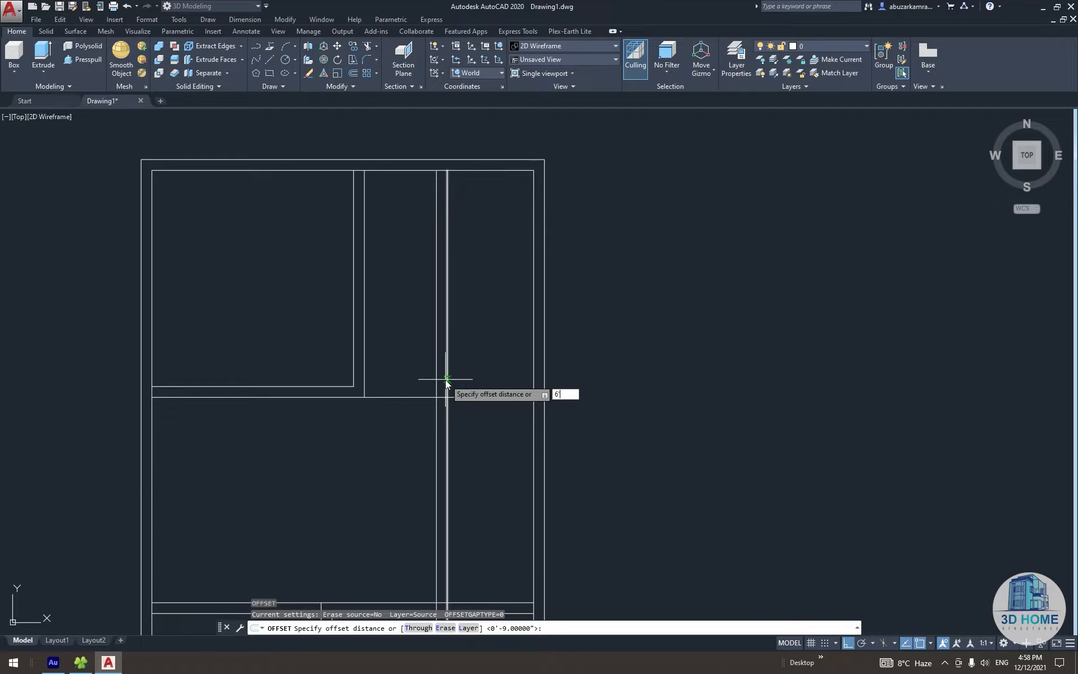
{"action": "key", "text": "Return"}
{"action": "left_click", "coordinate": [478, 170]}
{"action": "left_click", "coordinate": [477, 205]}
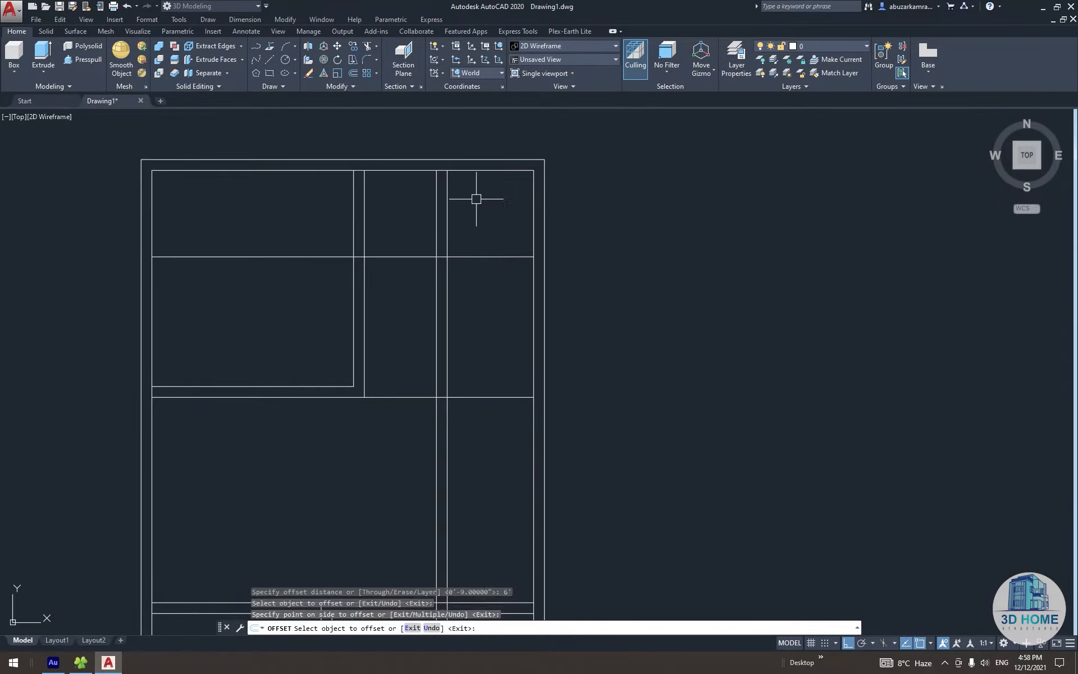
{"action": "key", "text": "Escape"}
Offset the new upper horizontal line 9 inches downward to form a wall
{"action": "middle_click_drag", "start_coordinate": [465, 237], "coordinate": [463, 242]}
{"action": "type", "text": "o"}
{"action": "key", "text": "Return"}
{"action": "type", "text": "9"}
{"action": "key", "text": "Return"}
{"action": "left_click", "coordinate": [463, 261]}
{"action": "left_click", "coordinate": [467, 299]}
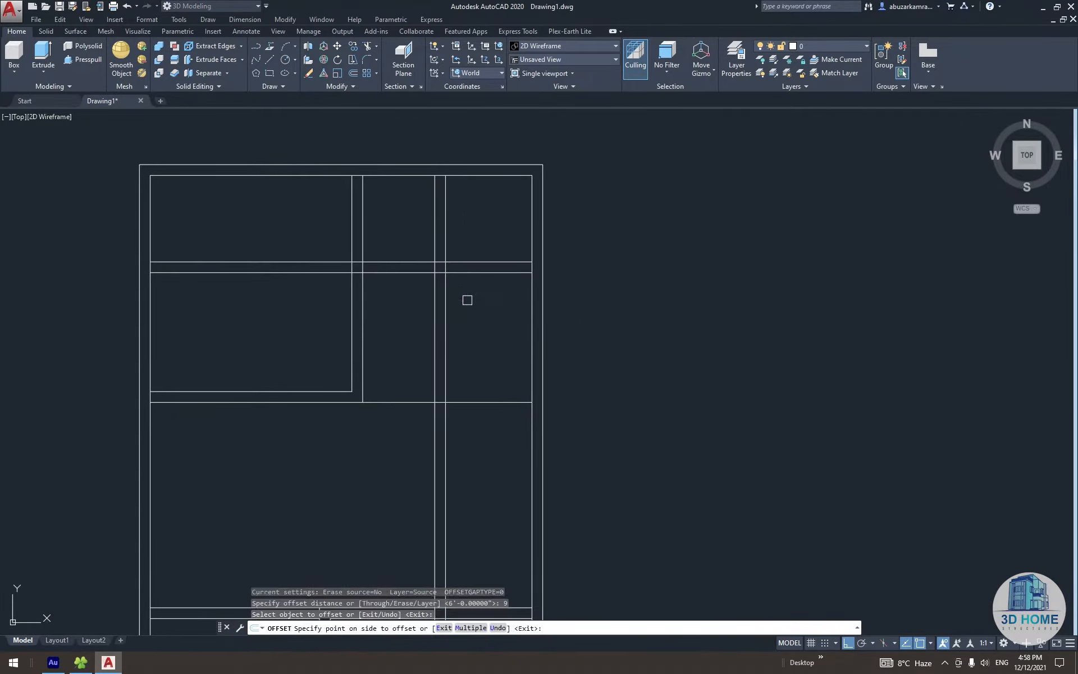
{"action": "key", "text": "Escape"}
Fillet the new vertical and horizontal wall lines into square inner and outer corners for the small room
{"action": "middle_click_drag", "start_coordinate": [452, 296], "coordinate": [457, 300]}
{"action": "scroll", "coordinate": [437, 289], "scroll_direction": "up", "scroll_amount": 6}
{"action": "type", "text": "f"}
{"action": "key", "text": "Return"}
{"action": "left_click", "coordinate": [431, 196]}
{"action": "left_click", "coordinate": [452, 176]}
{"action": "key", "text": "Return"}
{"action": "left_click", "coordinate": [472, 239]}
{"action": "left_click", "coordinate": [493, 223]}
{"action": "key", "text": "Escape"}
Trim the small room's horizontal wall lines at the central vertical wall and delete the leftover pieces crossing the upper-left room
{"action": "scroll", "coordinate": [486, 223], "scroll_direction": "down", "scroll_amount": 2}
{"action": "type", "text": "tr"}
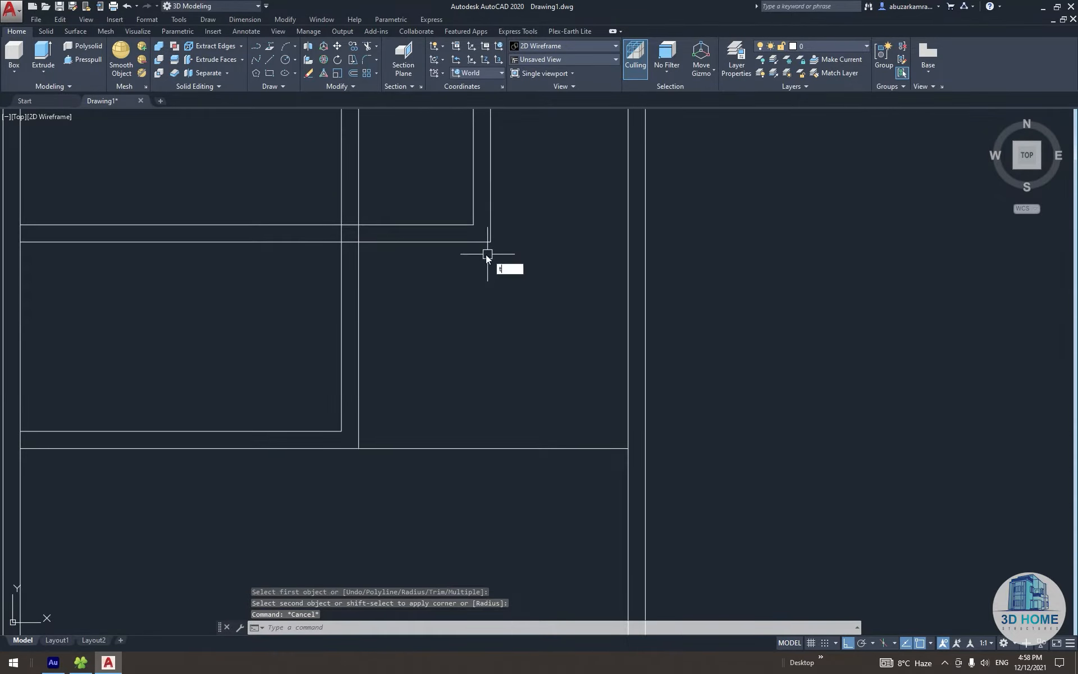
{"action": "key", "text": "Return"}
{"action": "key", "text": "Return"}
{"action": "scroll", "coordinate": [359, 236], "scroll_direction": "up", "scroll_amount": 3}
{"action": "left_click", "coordinate": [344, 165]}
{"action": "left_click", "coordinate": [344, 306]}
{"action": "key", "text": "Escape"}
{"action": "left_click", "coordinate": [230, 164]}
{"action": "left_click", "coordinate": [195, 298]}
{"action": "scroll", "coordinate": [195, 313], "scroll_direction": "down", "scroll_amount": 4}
{"action": "key", "text": "Delete"}
{"action": "scroll", "coordinate": [238, 336], "scroll_direction": "down", "scroll_amount": 2}
{"action": "scroll", "coordinate": [250, 336], "scroll_direction": "down", "scroll_amount": 2}
{"action": "middle_click_drag", "start_coordinate": [260, 371], "coordinate": [379, 358]}
{"action": "scroll", "coordinate": [376, 355], "scroll_direction": "up", "scroll_amount": 6}
{"action": "key", "text": "Escape"}
Measure from the small room's bottom wall down to the horizontal dividing line with a temporary aligned dimension and delete it
{"action": "middle_click_drag", "start_coordinate": [366, 278], "coordinate": [375, 323]}
{"action": "type", "text": "dal"}
{"action": "key", "text": "Return"}
{"action": "left_click", "coordinate": [392, 242]}
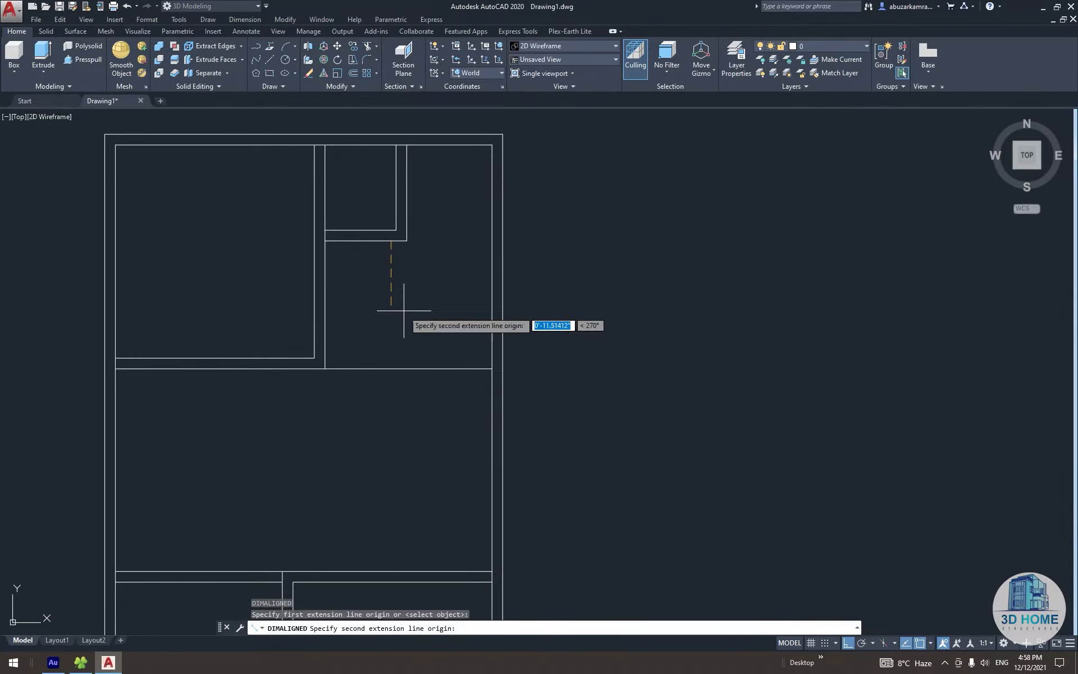
{"action": "left_click", "coordinate": [392, 369]}
{"action": "scroll", "coordinate": [388, 347], "scroll_direction": "up", "scroll_amount": 2}
{"action": "key", "text": "Escape"}
{"action": "left_click_drag", "start_coordinate": [407, 294], "coordinate": [354, 325]}
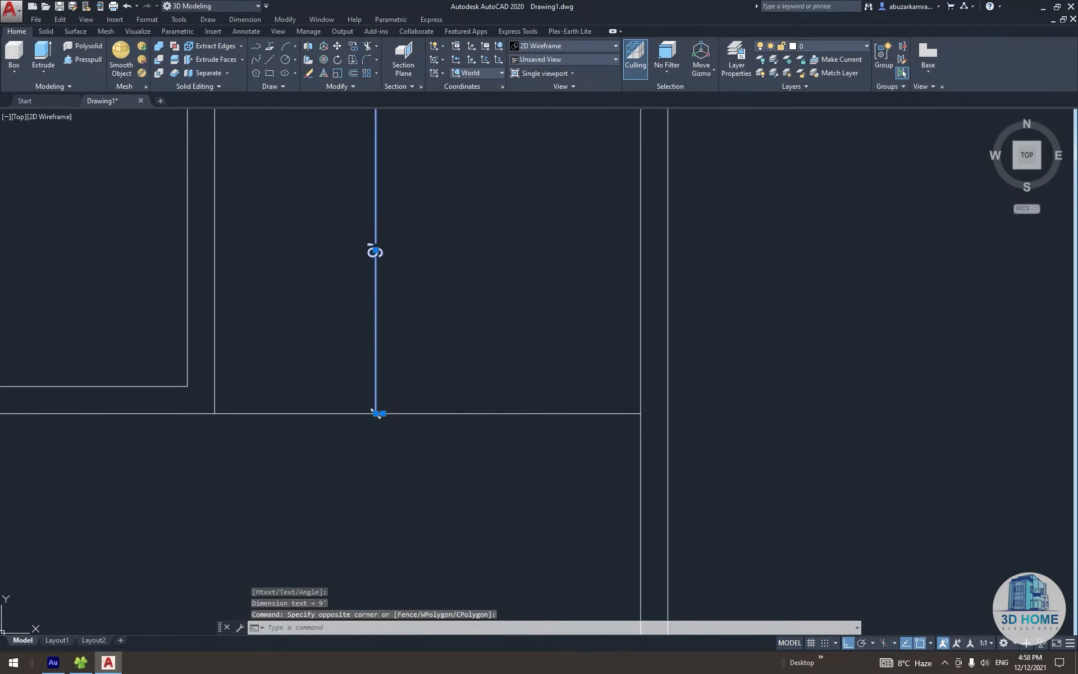
{"action": "key", "text": "Delete"}
{"action": "scroll", "coordinate": [392, 255], "scroll_direction": "down", "scroll_amount": 3}
{"action": "middle_click_drag", "start_coordinate": [378, 348], "coordinate": [357, 340]}
Extend both of the small room's horizontal wall lines to the right inner wall
{"action": "type", "text": "x"}
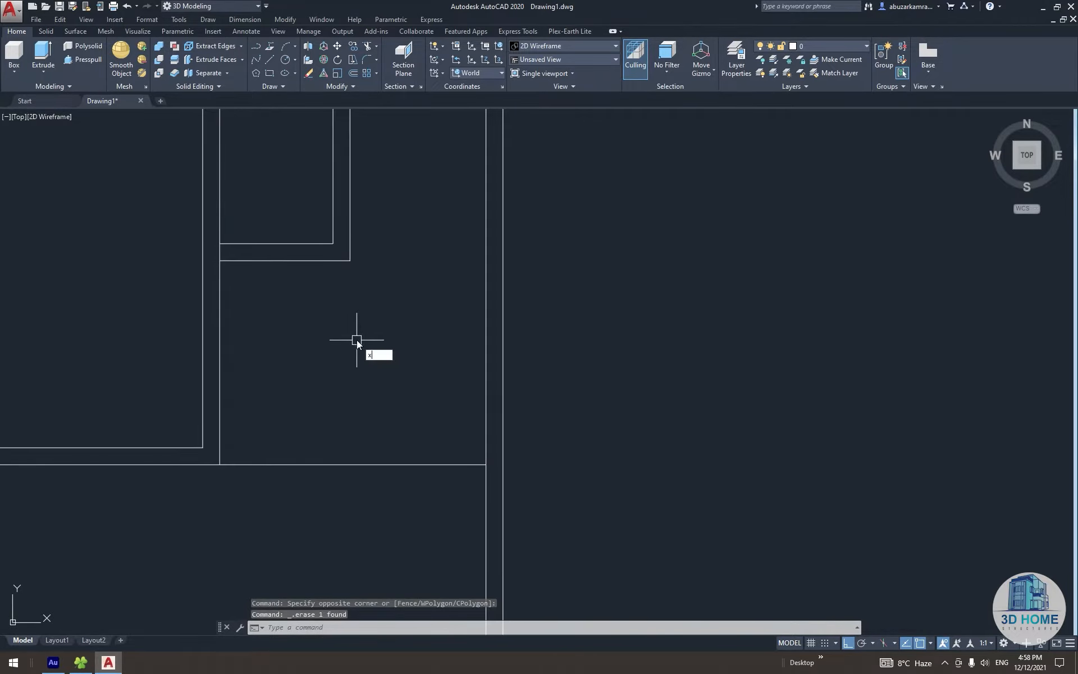
{"action": "key", "text": "Return"}
{"action": "key", "text": "Return"}
{"action": "type", "text": "ex"}
{"action": "key", "text": "Return"}
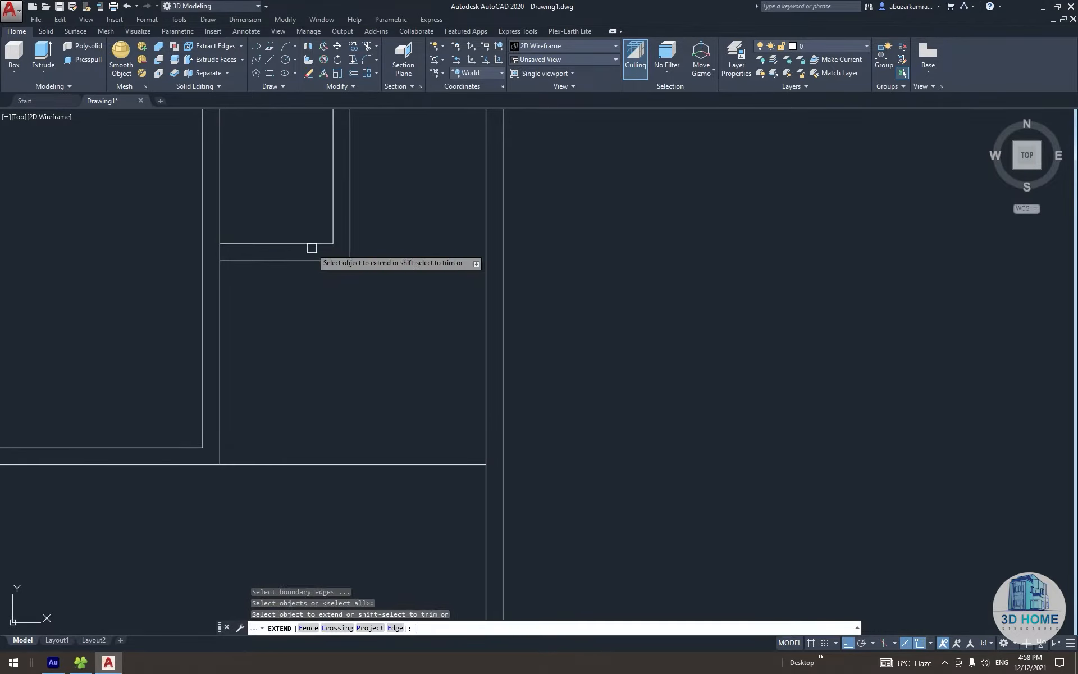
{"action": "left_click", "coordinate": [314, 223]}
{"action": "left_click", "coordinate": [311, 274]}
{"action": "key", "text": "Escape"}
Break the lower horizontal wall line just right of the small room's outer vertical wall line
{"action": "middle_click_drag", "start_coordinate": [357, 296], "coordinate": [382, 323]}
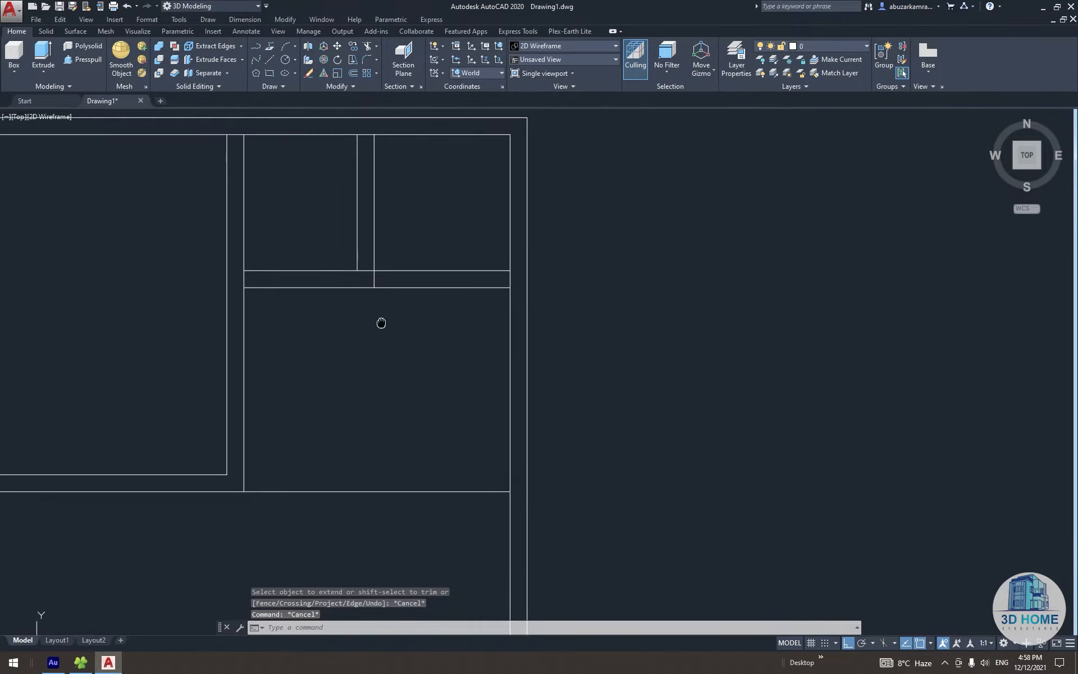
{"action": "type", "text": "br"}
{"action": "key", "text": "Return"}
{"action": "scroll", "coordinate": [384, 287], "scroll_direction": "up", "scroll_amount": 4}
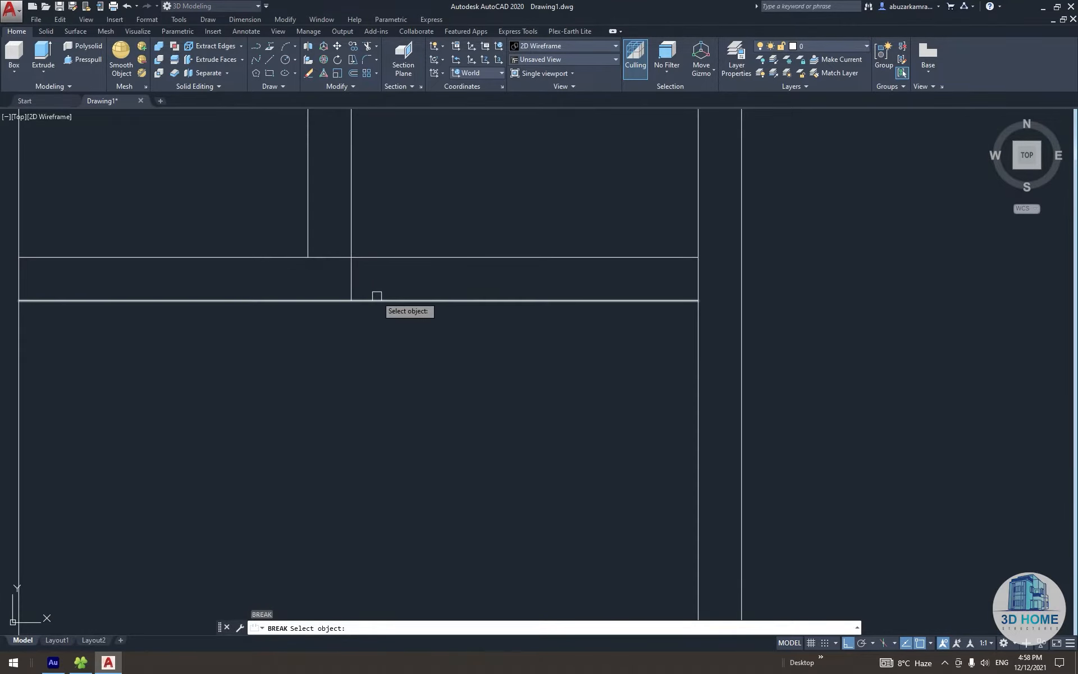
{"action": "left_click", "coordinate": [381, 299]}
{"action": "type", "text": "tr"}
{"action": "key", "text": "Return"}
{"action": "key", "text": "Return"}
{"action": "key", "text": "Return"}
{"action": "key", "text": "Return"}
{"action": "key", "text": "Return"}
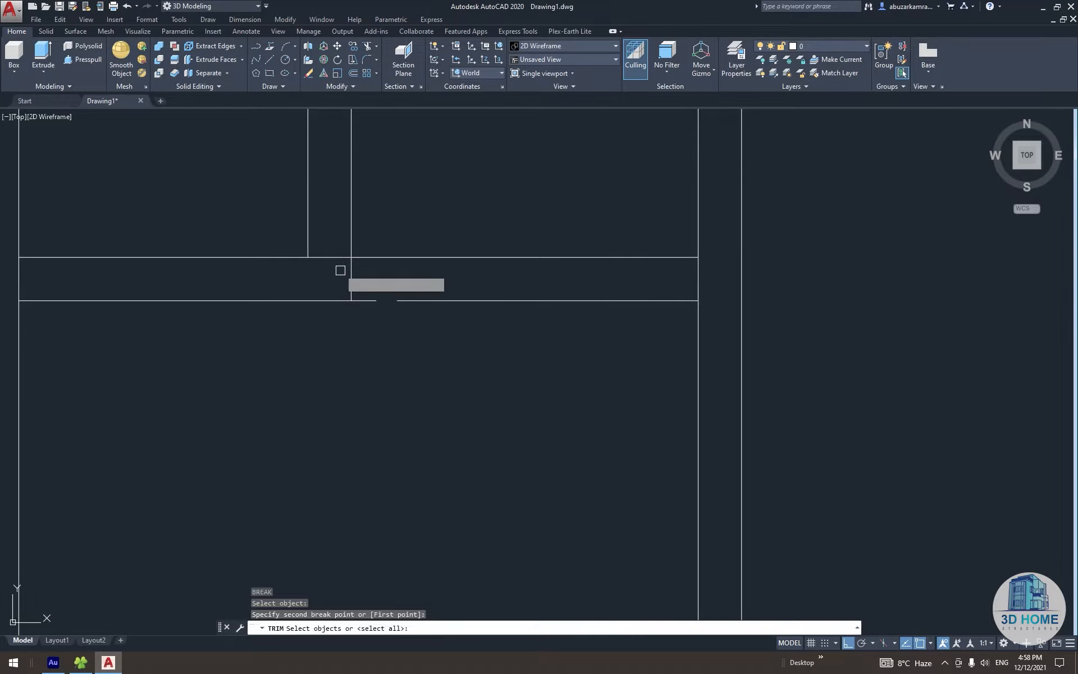
{"action": "key", "text": "Escape"}
Try to fillet the left part of the broken lower wall line with the small room's inner vertical wall line
{"action": "middle_click_drag", "start_coordinate": [335, 262], "coordinate": [341, 270]}
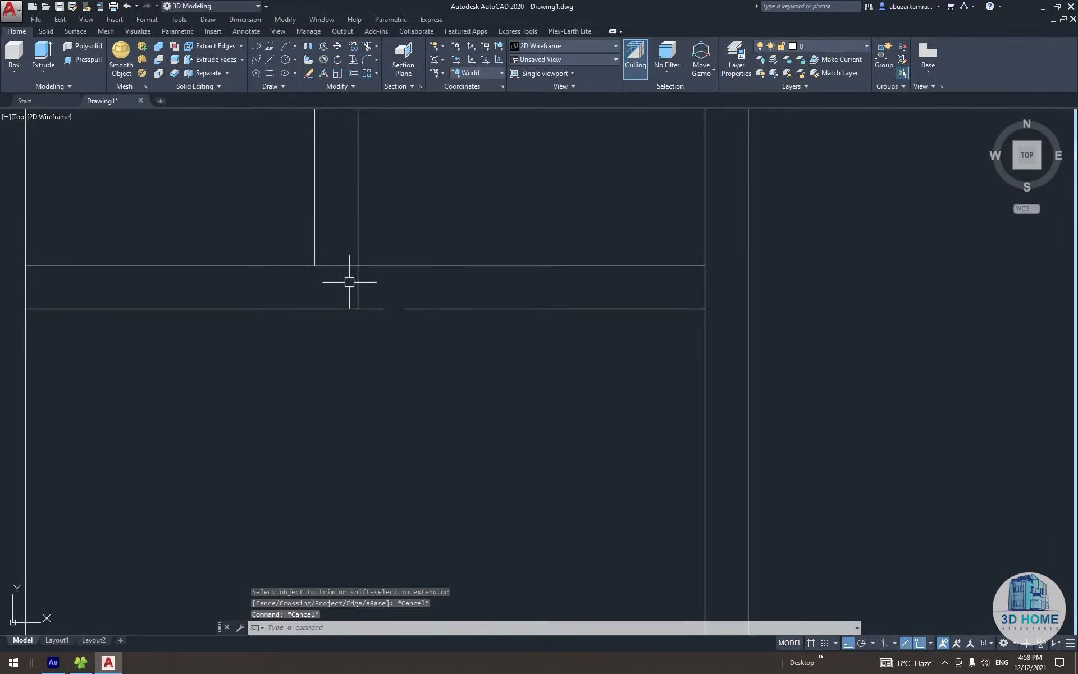
{"action": "type", "text": "f"}
{"action": "key", "text": "Return"}
{"action": "left_click", "coordinate": [354, 308]}
{"action": "left_click", "coordinate": [315, 244]}
{"action": "key", "text": "ctrl+z"}
Trim the horizontal line between the small room's two vertical wall lines and the lower line's stub beyond the outer one
{"action": "middle_click_drag", "start_coordinate": [360, 276], "coordinate": [365, 302]}
{"action": "type", "text": "tr"}
{"action": "key", "text": "Return"}
{"action": "key", "text": "Return"}
{"action": "key", "text": "Escape"}
Extend the right part of the broken lower wall line to the small room's outer vertical wall line
{"action": "type", "text": "f"}
{"action": "key", "text": "Return"}
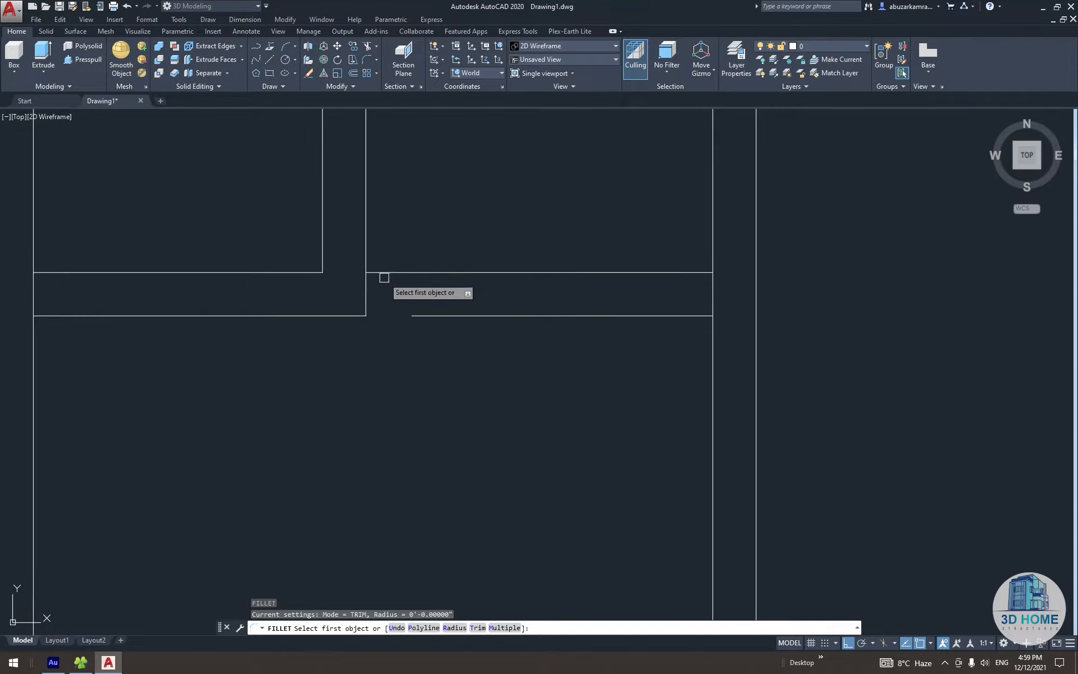
{"action": "key", "text": "Escape"}
{"action": "type", "text": "ex"}
{"action": "key", "text": "Return"}
{"action": "key", "text": "Return"}
{"action": "left_click", "coordinate": [416, 315]}
{"action": "scroll", "coordinate": [417, 315], "scroll_direction": "down", "scroll_amount": 3}
{"action": "key", "text": "Escape"}
Examine the wall layout of the large left room, the two small upper rooms and the room below them
{"action": "scroll", "coordinate": [343, 272], "scroll_direction": "up", "scroll_amount": 2}
{"action": "scroll", "coordinate": [343, 272], "scroll_direction": "down", "scroll_amount": 2}
{"action": "left_click", "coordinate": [329, 264]}
{"action": "key", "text": "Escape"}
{"action": "scroll", "coordinate": [405, 339], "scroll_direction": "up", "scroll_amount": 2}
{"action": "scroll", "coordinate": [400, 270], "scroll_direction": "down", "scroll_amount": 2}
{"action": "scroll", "coordinate": [393, 247], "scroll_direction": "up", "scroll_amount": 2}
{"action": "left_click", "coordinate": [464, 322]}
{"action": "left_click", "coordinate": [569, 305]}
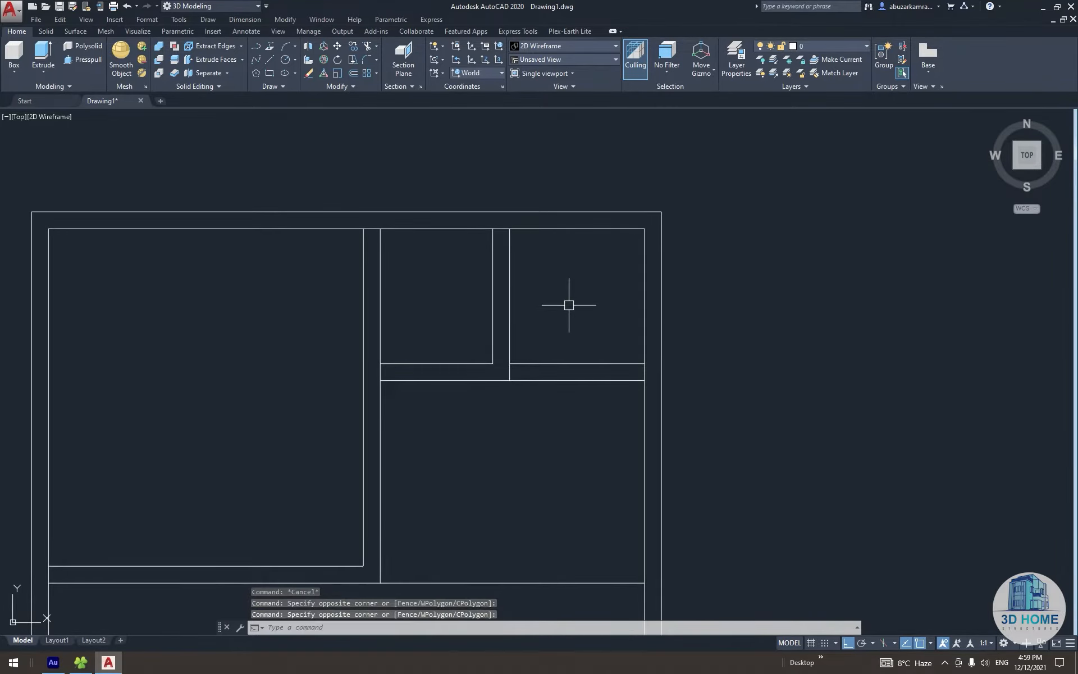
{"action": "left_click", "coordinate": [424, 289]}
{"action": "left_click", "coordinate": [544, 301]}
{"action": "middle_click_drag", "start_coordinate": [457, 331], "coordinate": [474, 282]}
{"action": "key", "text": "Escape"}
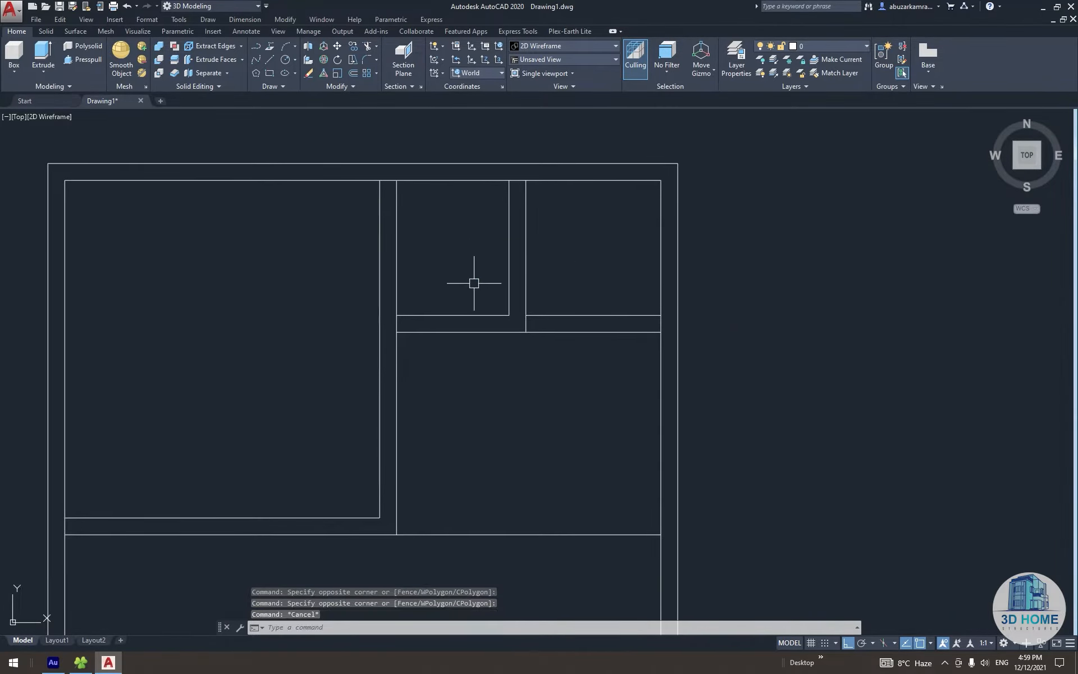
{"action": "left_click", "coordinate": [439, 297]}
{"action": "left_click", "coordinate": [487, 382]}
{"action": "middle_click_drag", "start_coordinate": [417, 393], "coordinate": [509, 349]}
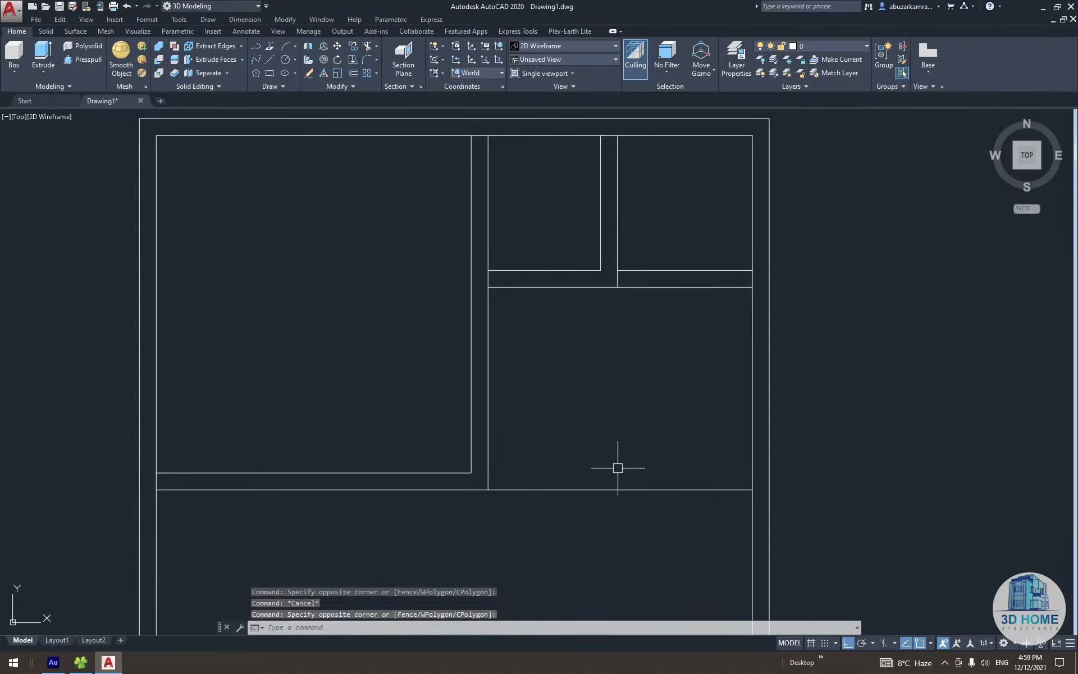
{"action": "middle_click_drag", "start_coordinate": [514, 224], "coordinate": [517, 291]}
{"action": "left_click", "coordinate": [414, 272]}
{"action": "scroll", "coordinate": [464, 272], "scroll_direction": "down", "scroll_amount": 6}
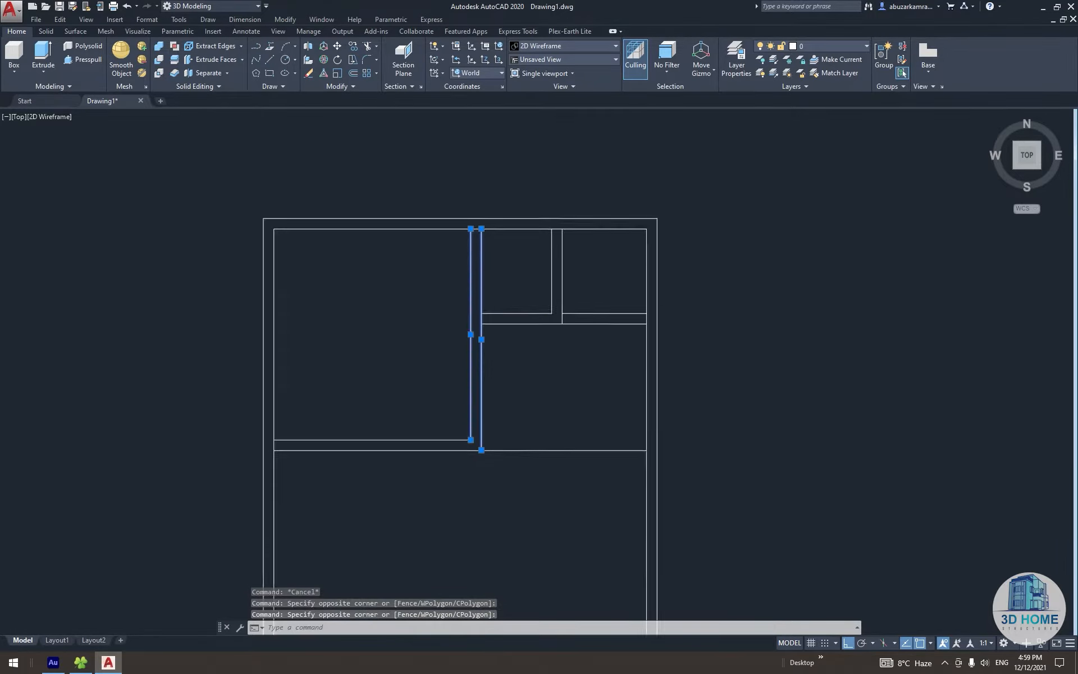
{"action": "scroll", "coordinate": [418, 286], "scroll_direction": "up", "scroll_amount": 6}
{"action": "key", "text": "Escape"}
{"action": "key", "text": "Escape"}
{"action": "scroll", "coordinate": [425, 306], "scroll_direction": "down", "scroll_amount": 4}
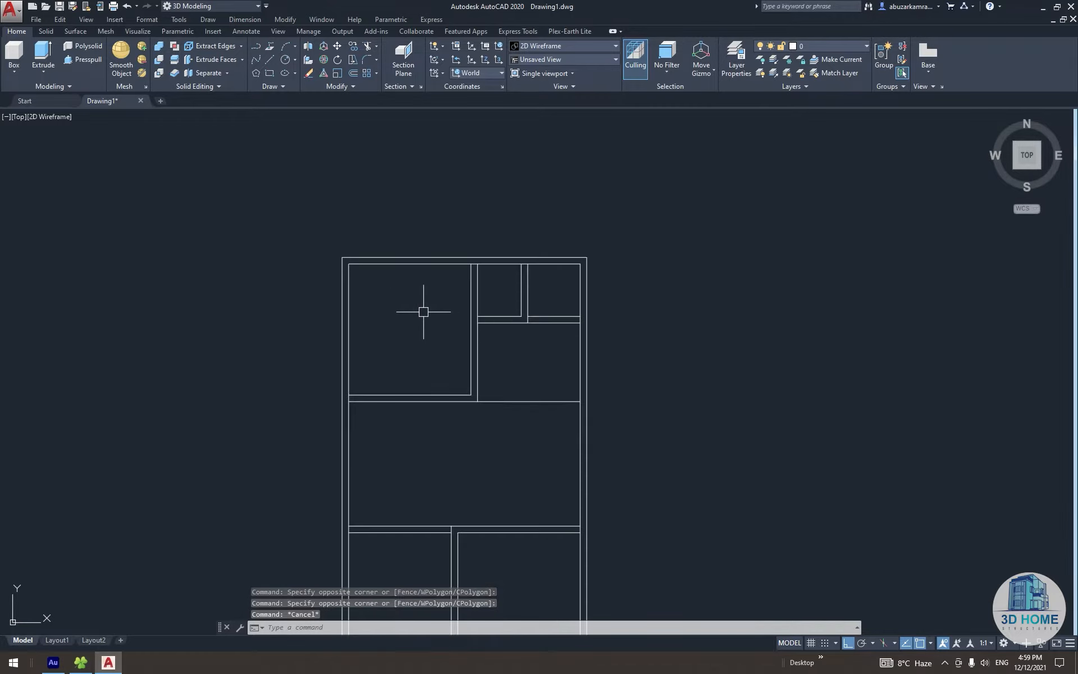
{"action": "scroll", "coordinate": [502, 243], "scroll_direction": "up", "scroll_amount": 4}
{"action": "scroll", "coordinate": [465, 265], "scroll_direction": "down", "scroll_amount": 3}
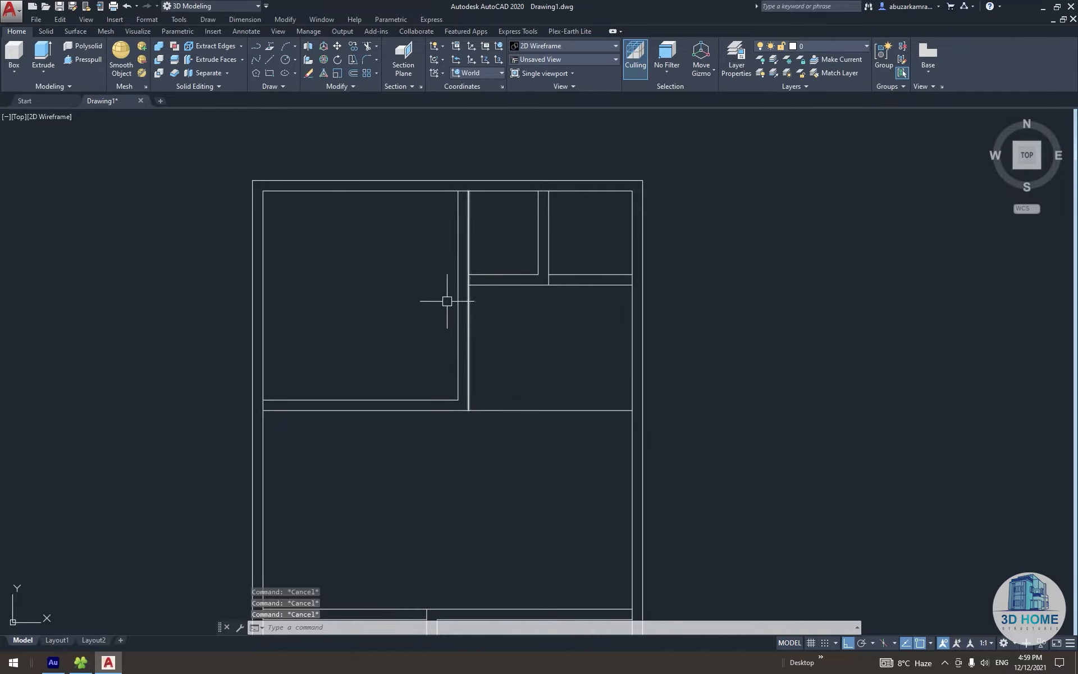
{"action": "scroll", "coordinate": [383, 275], "scroll_direction": "up", "scroll_amount": 2}
{"action": "middle_click_drag", "start_coordinate": [414, 275], "coordinate": [392, 276]}
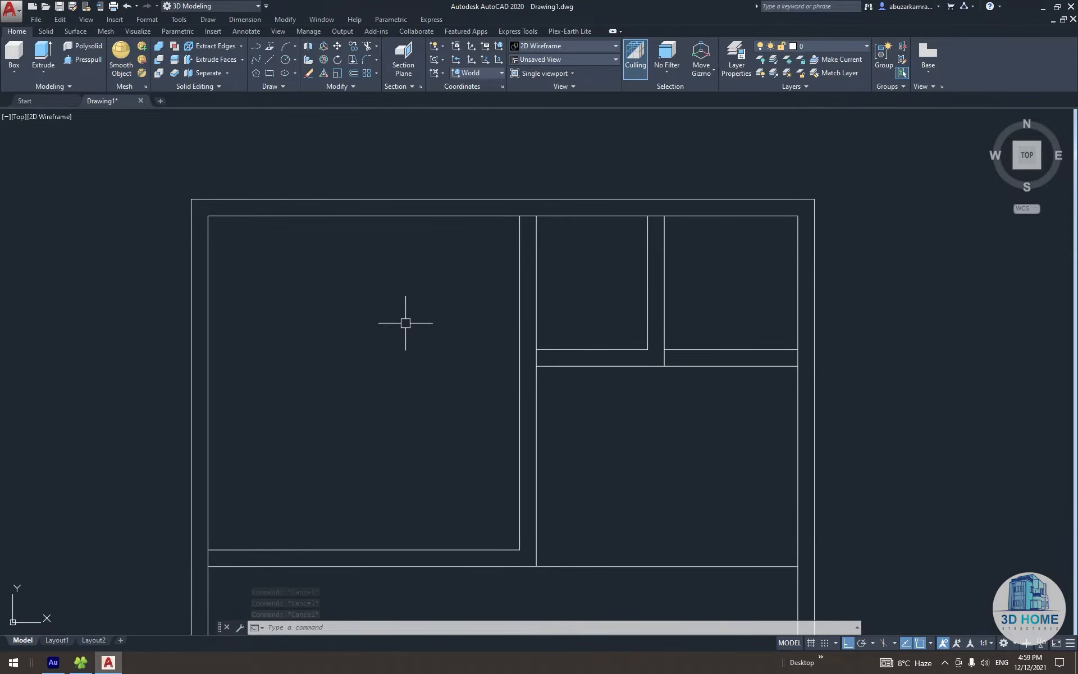
Offset the top inner wall line 5' downward into the upper rooms
{"action": "middle_click_drag", "start_coordinate": [406, 323], "coordinate": [349, 298]}
{"action": "type", "text": "o"}
{"action": "key", "text": "Return"}
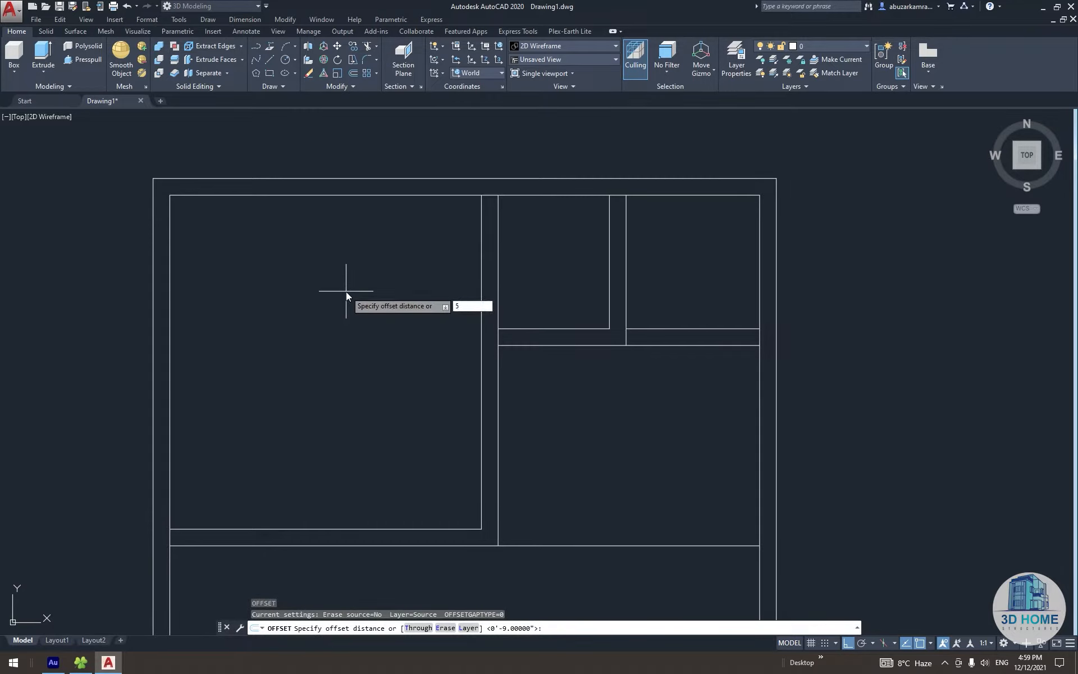
{"action": "key", "text": "Return"}
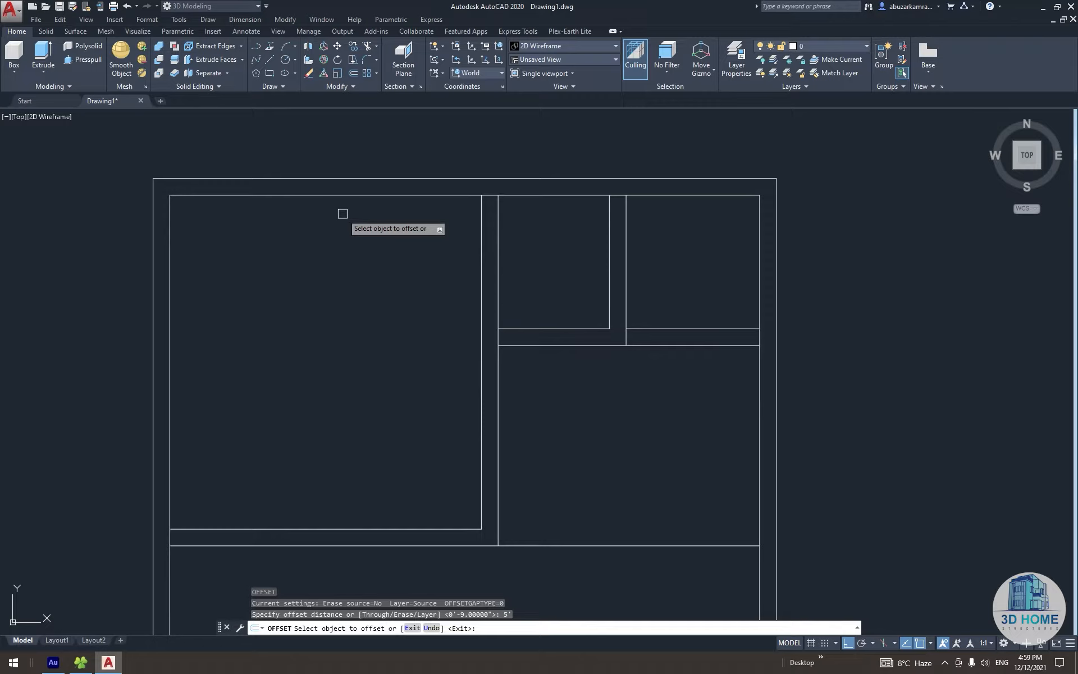
{"action": "left_click", "coordinate": [347, 195]}
{"action": "left_click", "coordinate": [348, 211]}
{"action": "key", "text": "Escape"}
{"action": "scroll", "coordinate": [356, 254], "scroll_direction": "down", "scroll_amount": 2}
{"action": "middle_click_drag", "start_coordinate": [356, 254], "coordinate": [359, 259]}
{"action": "scroll", "coordinate": [360, 271], "scroll_direction": "up", "scroll_amount": 1}
{"action": "middle_click_drag", "start_coordinate": [391, 340], "coordinate": [380, 322]}
Try to offset the new horizontal line 4'5" downward, and erase the copy
{"action": "key", "text": "Return"}
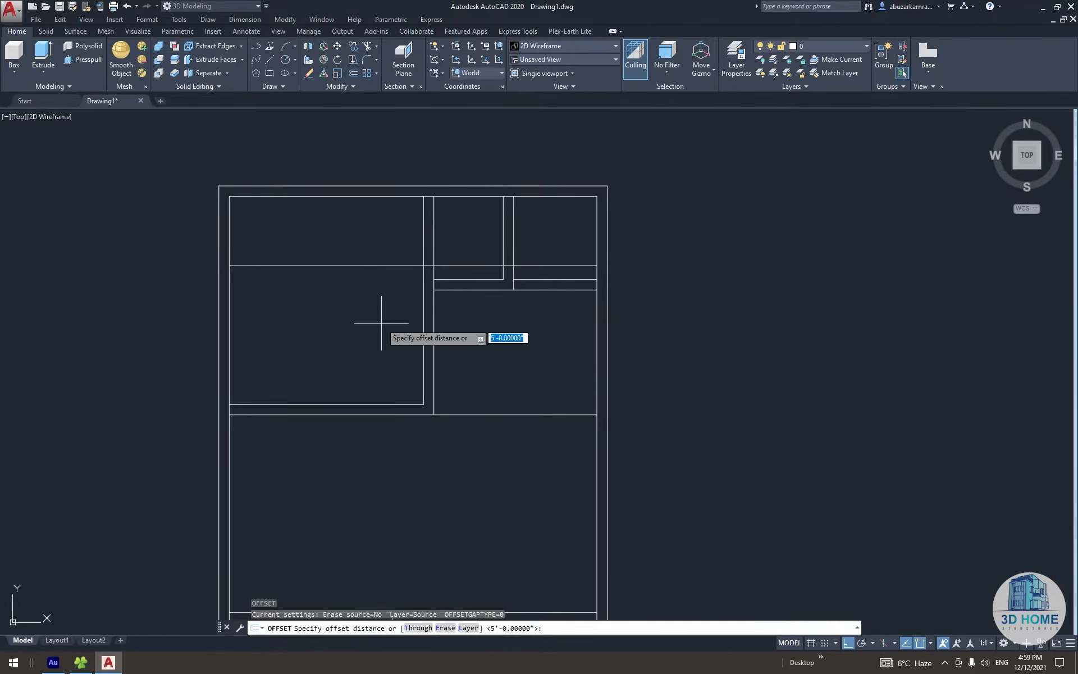
{"action": "type", "text": "4'5"}
{"action": "key", "text": "Return"}
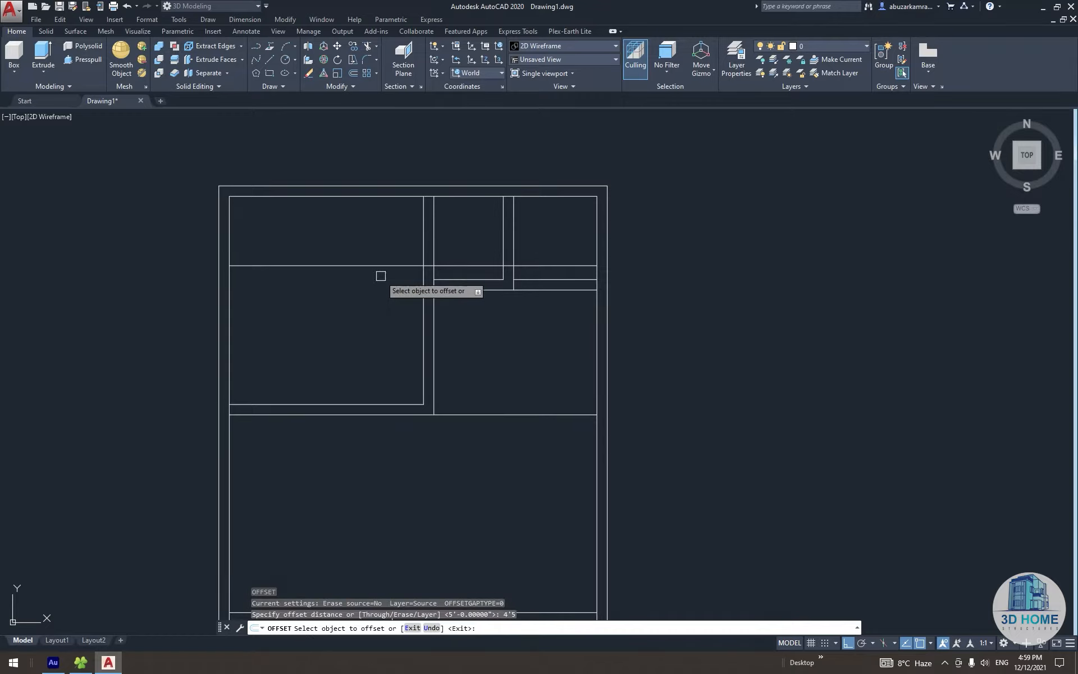
{"action": "left_click", "coordinate": [383, 265]}
{"action": "left_click", "coordinate": [385, 306]}
{"action": "key", "text": "Escape"}
{"action": "key", "text": "Escape"}
{"action": "left_click", "coordinate": [386, 304]}
{"action": "left_click", "coordinate": [363, 356]}
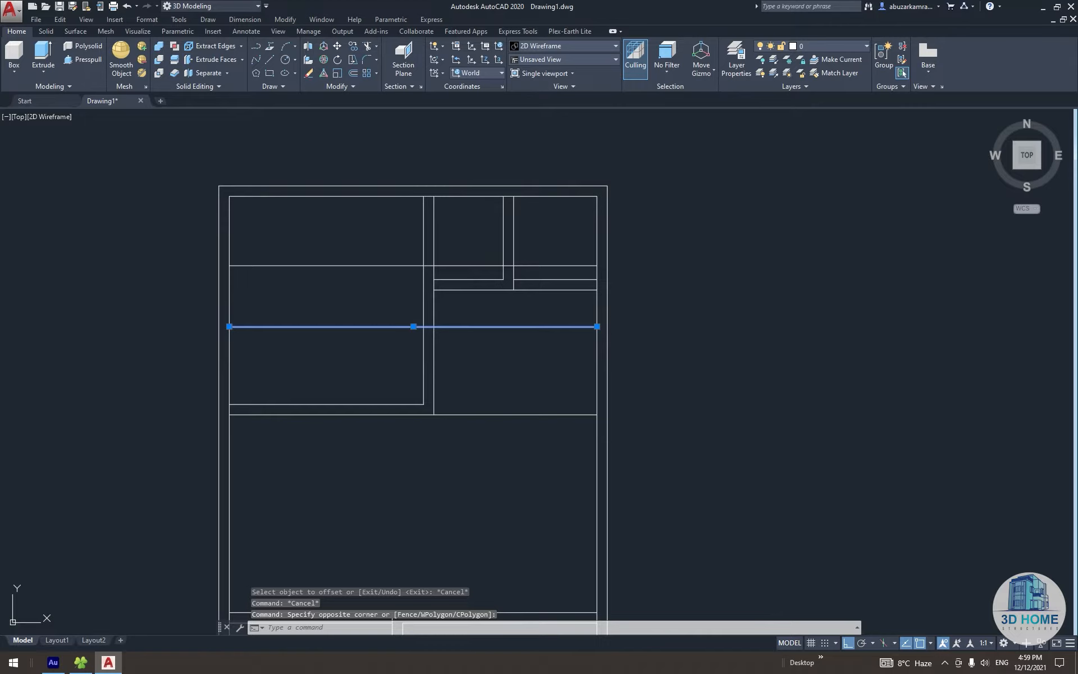
{"action": "key", "text": "Delete"}
{"action": "middle_click_drag", "start_coordinate": [363, 358], "coordinate": [368, 367]}
Offset the new horizontal line 4.5" downward to form a thin partition wall
{"action": "type", "text": "o"}
{"action": "key", "text": "Return"}
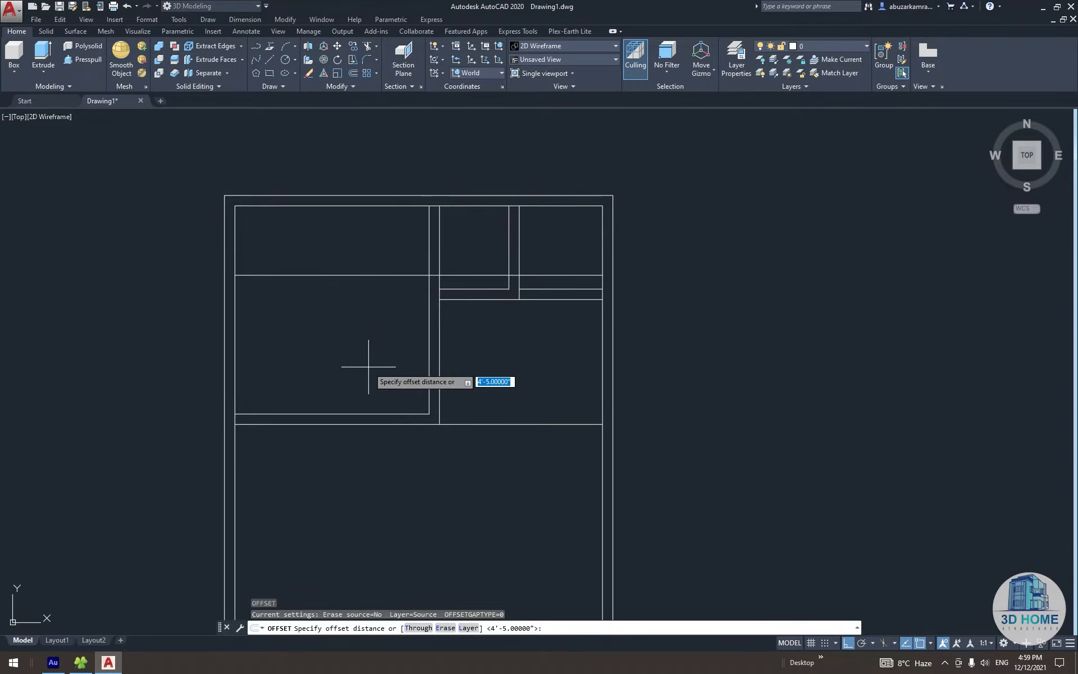
{"action": "type", "text": "4."}
{"action": "key", "text": "Return"}
{"action": "left_click", "coordinate": [380, 276]}
{"action": "left_click", "coordinate": [380, 301]}
{"action": "key", "text": "Escape"}
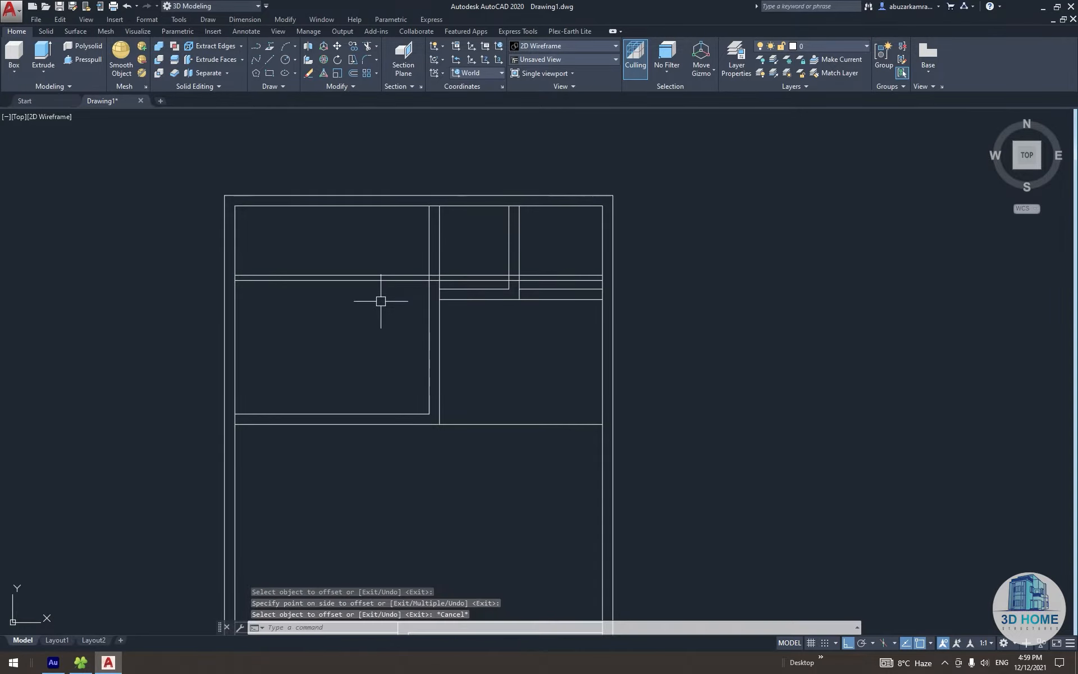
Trim both partition lines between the left room's vertical wall lines and erase their remainders in the right-hand rooms
{"action": "scroll", "coordinate": [414, 301], "scroll_direction": "up", "scroll_amount": 4}
{"action": "type", "text": "t"}
{"action": "key", "text": "Return"}
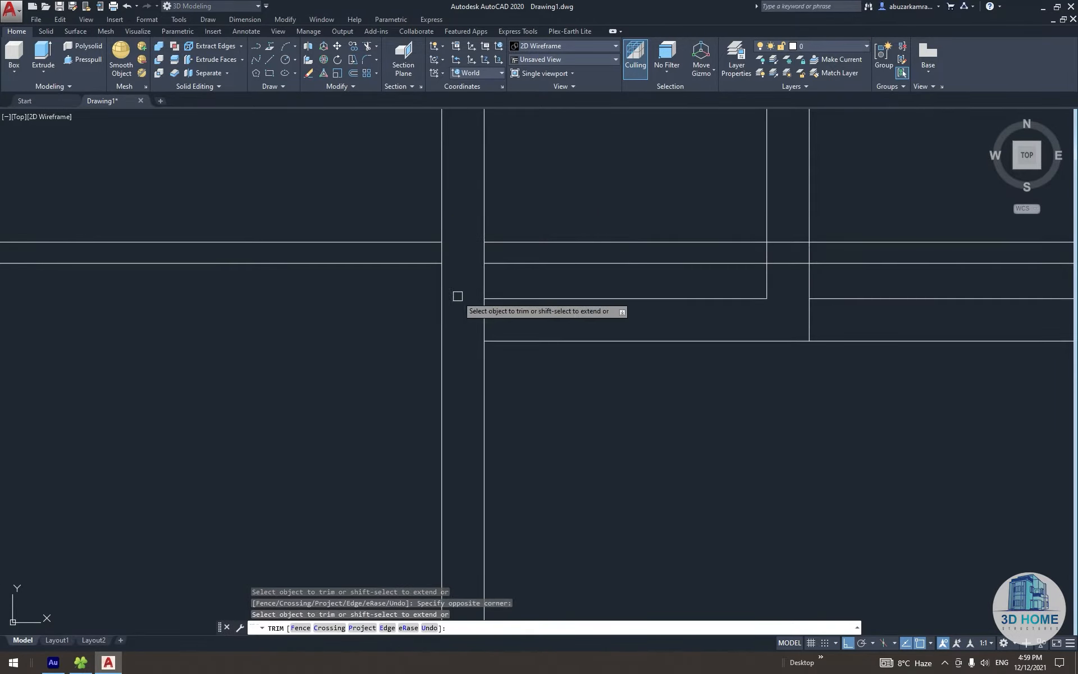
{"action": "key", "text": "Escape"}
{"action": "left_click", "coordinate": [561, 256]}
{"action": "scroll", "coordinate": [549, 279], "scroll_direction": "down", "scroll_amount": 2}
{"action": "left_click", "coordinate": [544, 279]}
{"action": "key", "text": "Delete"}
{"action": "middle_click_drag", "start_coordinate": [488, 280], "coordinate": [532, 304]}
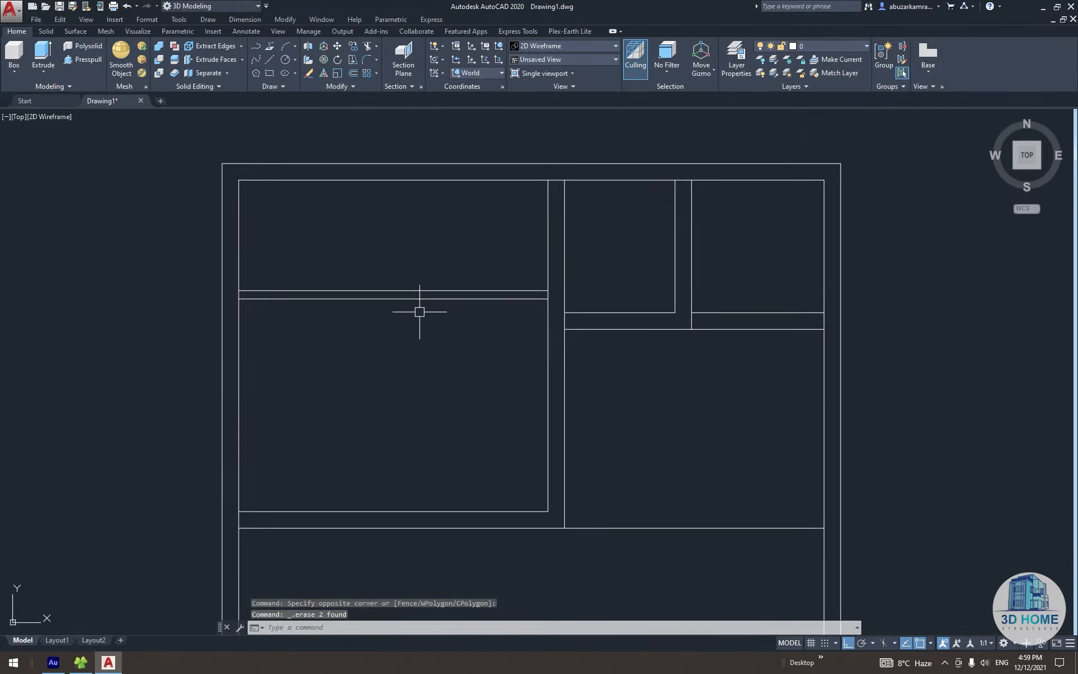
Offset the left inner wall line 5' to the right
{"action": "middle_click_drag", "start_coordinate": [387, 289], "coordinate": [433, 311]}
{"action": "type", "text": "l"}
{"action": "key", "text": "Return"}
{"action": "key", "text": "Escape"}
{"action": "key", "text": "Escape"}
{"action": "key", "text": "Return"}
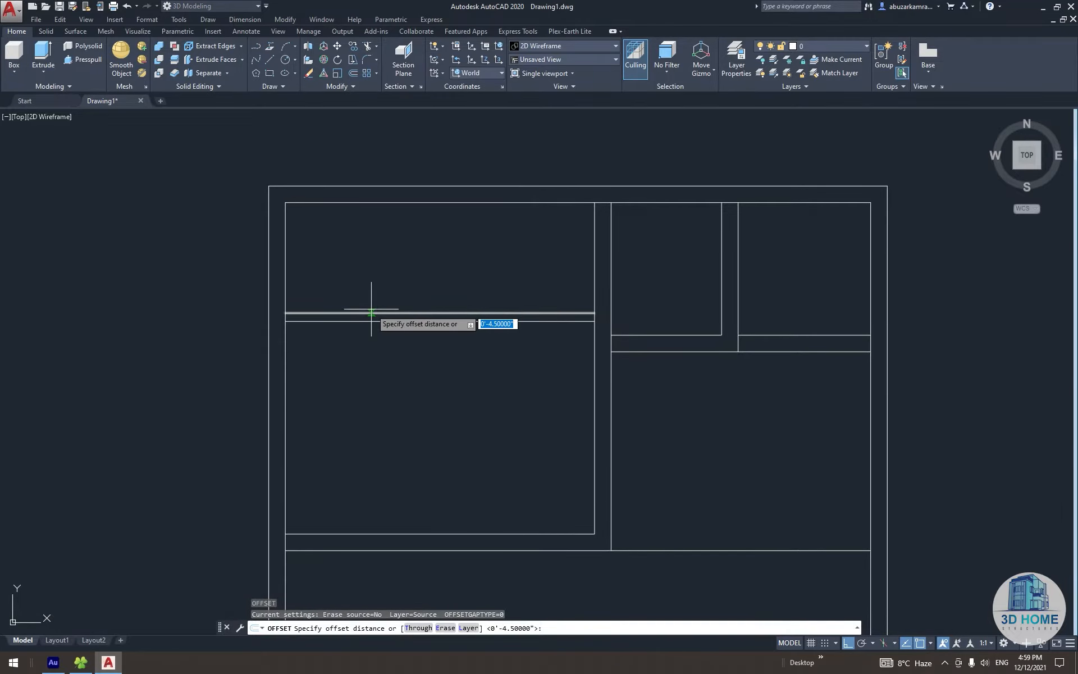
{"action": "type", "text": "5"}
{"action": "key", "text": "Return"}
{"action": "left_click", "coordinate": [287, 254]}
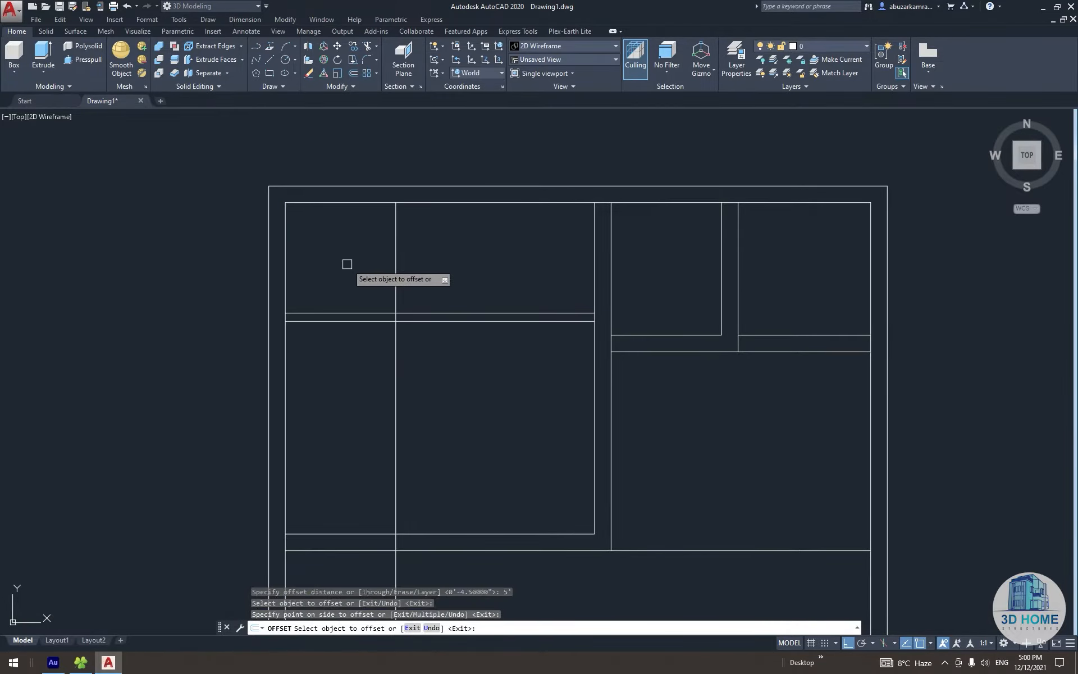
{"action": "left_click", "coordinate": [344, 260]}
{"action": "key", "text": "Escape"}
{"action": "key", "text": "Escape"}
Offset the new vertical line 4.5" to the right to form a thin partition wall
{"action": "middle_click_drag", "start_coordinate": [354, 284], "coordinate": [366, 280]}
{"action": "key", "text": "Return"}
{"action": "type", "text": "4.5"}
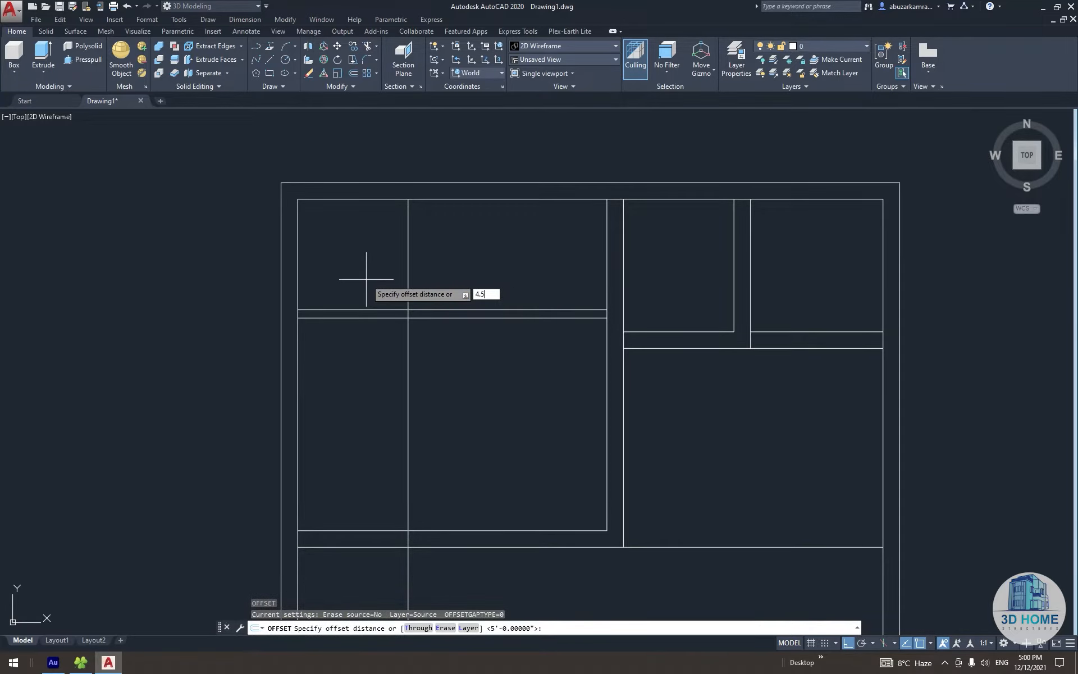
{"action": "key", "text": "Return"}
{"action": "left_click", "coordinate": [407, 267]}
{"action": "left_click", "coordinate": [413, 312]}
{"action": "scroll", "coordinate": [423, 300], "scroll_direction": "up", "scroll_amount": 2}
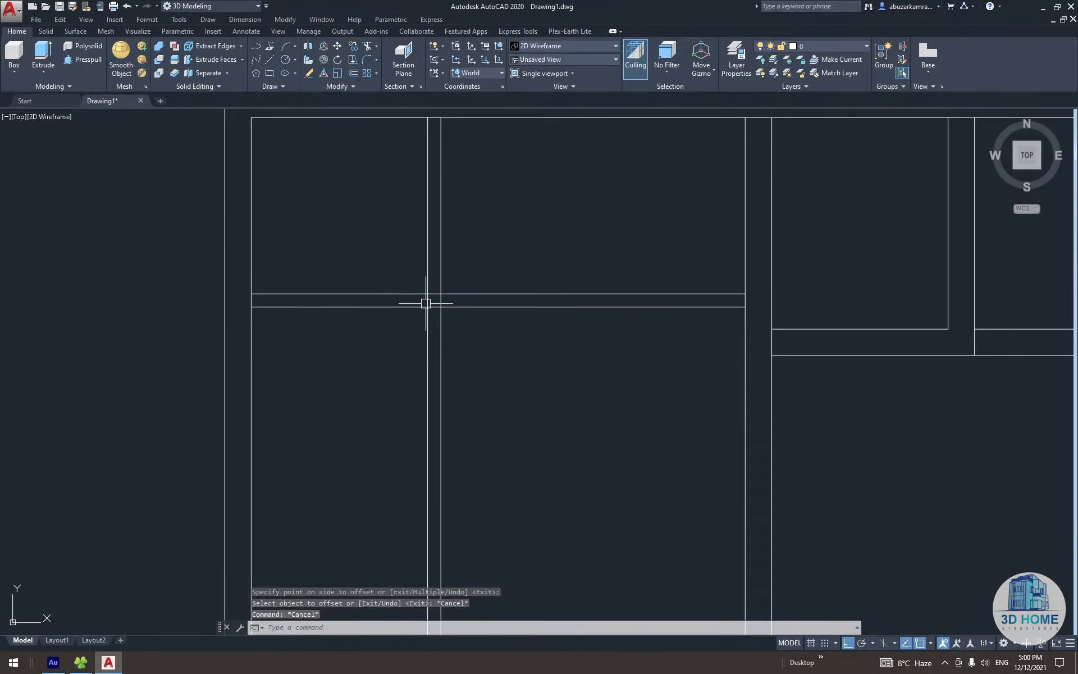
{"action": "key", "text": "Escape"}
Trim the junction of the vertical and horizontal thin partitions and erase the vertical lines remaining below the horizontal one
{"action": "type", "text": "tr"}
{"action": "key", "text": "Return"}
{"action": "key", "text": "Return"}
{"action": "scroll", "coordinate": [428, 308], "scroll_direction": "up", "scroll_amount": 2}
{"action": "left_click", "coordinate": [450, 268]}
{"action": "left_click", "coordinate": [416, 289]}
{"action": "key", "text": "Escape"}
{"action": "left_click", "coordinate": [466, 325]}
{"action": "left_click", "coordinate": [381, 348]}
{"action": "key", "text": "Delete"}
{"action": "scroll", "coordinate": [406, 371], "scroll_direction": "down", "scroll_amount": 3}
{"action": "scroll", "coordinate": [413, 367], "scroll_direction": "up", "scroll_amount": 1}
Measure the clear width of the wider compartment above the thin partition with an aligned dimension, and erase the dimension
{"action": "type", "text": "da"}
{"action": "key", "text": "Return"}
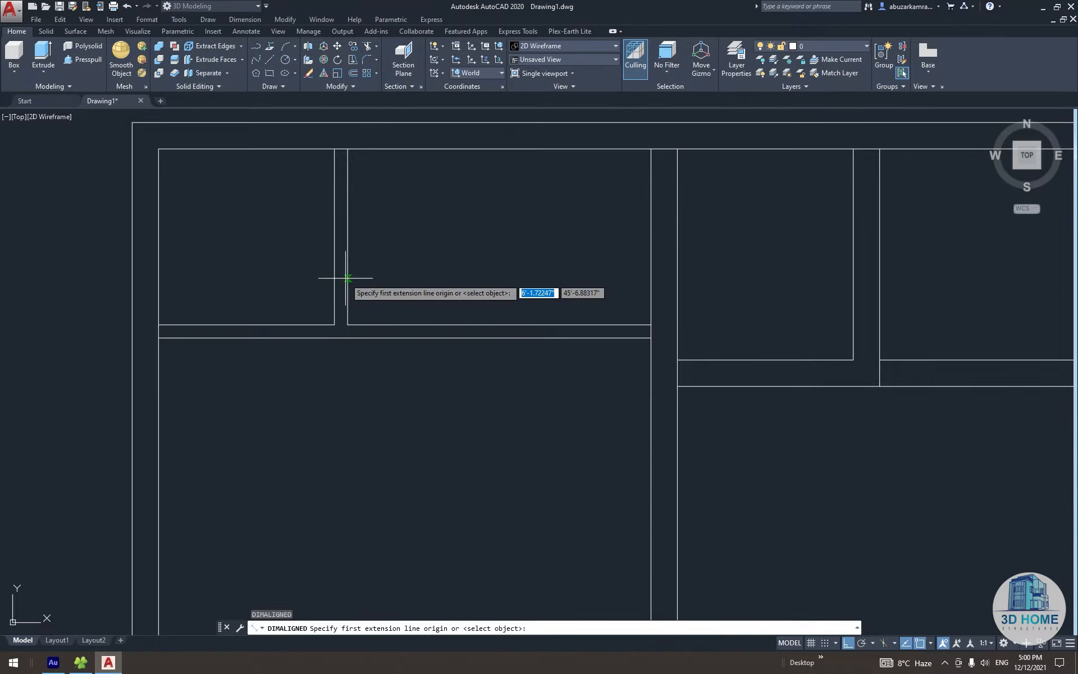
{"action": "left_click", "coordinate": [348, 278]}
{"action": "left_click", "coordinate": [650, 278]}
{"action": "left_click", "coordinate": [584, 281]}
{"action": "left_click", "coordinate": [498, 292]}
{"action": "scroll", "coordinate": [446, 279], "scroll_direction": "down", "scroll_amount": 3}
{"action": "key", "text": "Delete"}
{"action": "scroll", "coordinate": [432, 273], "scroll_direction": "up", "scroll_amount": 2}
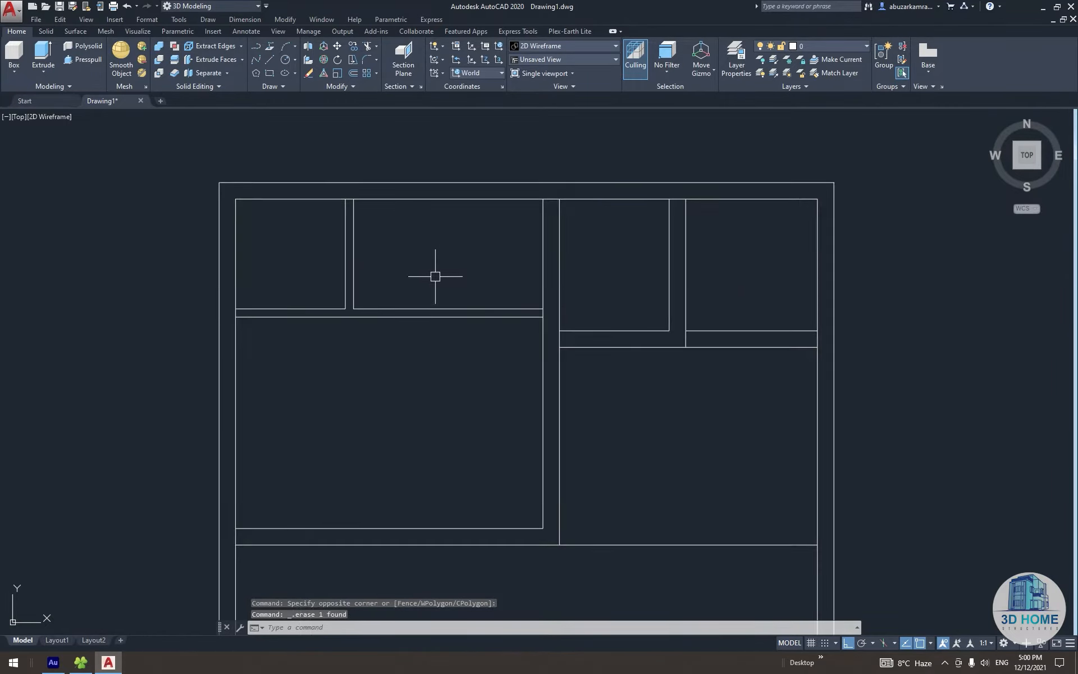
{"action": "left_click", "coordinate": [394, 222]}
{"action": "left_click", "coordinate": [457, 266]}
{"action": "middle_click_drag", "start_coordinate": [317, 308], "coordinate": [408, 305]}
{"action": "left_click", "coordinate": [349, 359]}
{"action": "key", "text": "Escape"}
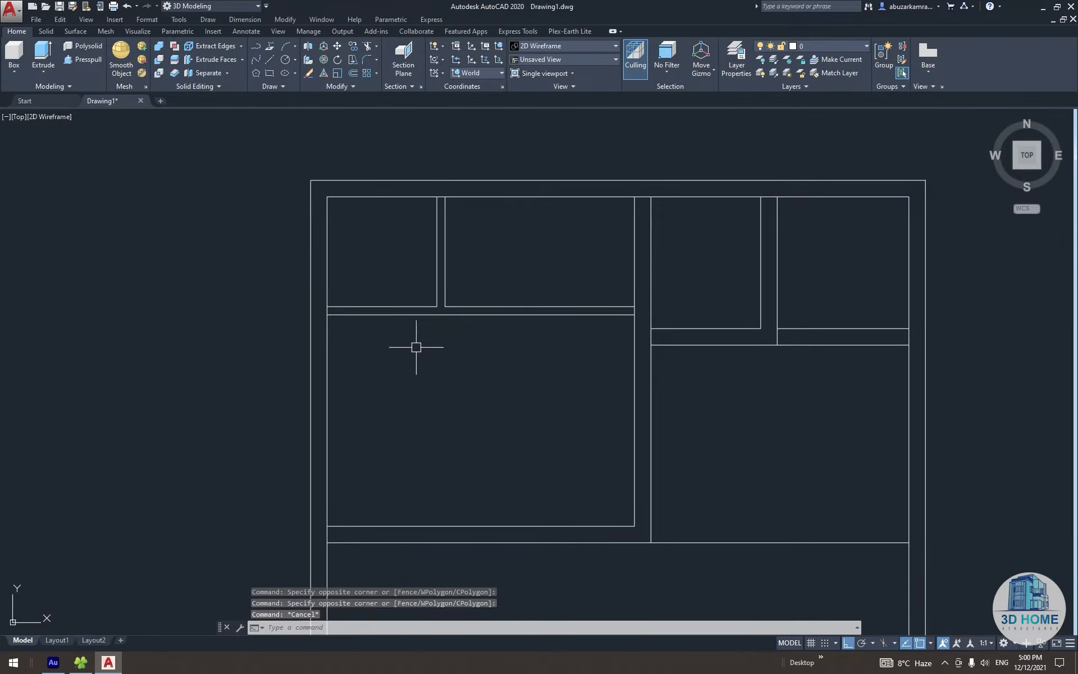
Measure the left room's clear height below the thin partition with an aligned dimension, and erase the dimension
{"action": "mouse_move", "coordinate": [574, 418]}
{"action": "middle_mouse_down"}
{"action": "mouse_move", "coordinate": [543, 326]}
{"action": "mouse_move", "coordinate": [488, 284]}
{"action": "middle_mouse_up"}
{"action": "type", "text": "dal"}
{"action": "key", "text": "Return"}
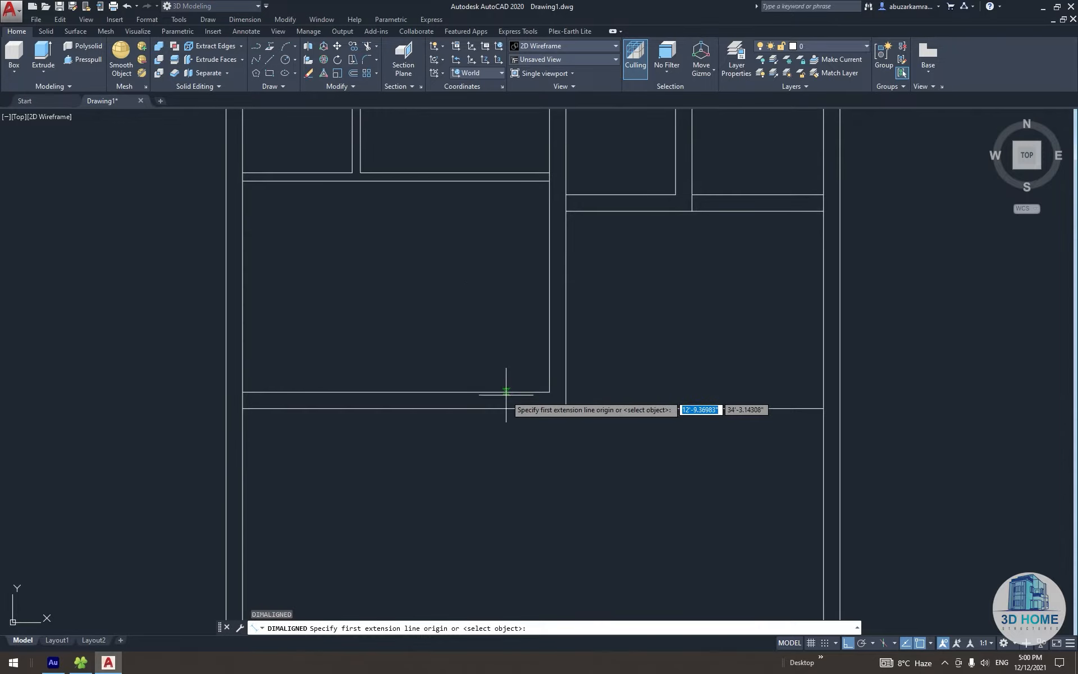
{"action": "left_click", "coordinate": [506, 392]}
{"action": "left_click", "coordinate": [501, 180]}
{"action": "left_click", "coordinate": [508, 282]}
{"action": "left_click", "coordinate": [501, 280]}
{"action": "mouse_move", "coordinate": [503, 263]}
{"action": "middle_mouse_down"}
{"action": "mouse_move", "coordinate": [451, 245]}
{"action": "mouse_move", "coordinate": [464, 228]}
{"action": "middle_mouse_up"}
{"action": "key", "text": "Delete"}
Offset the lower line of the left room's thin horizontal partition 12' downward
{"action": "type", "text": "o"}
{"action": "key", "text": "Return"}
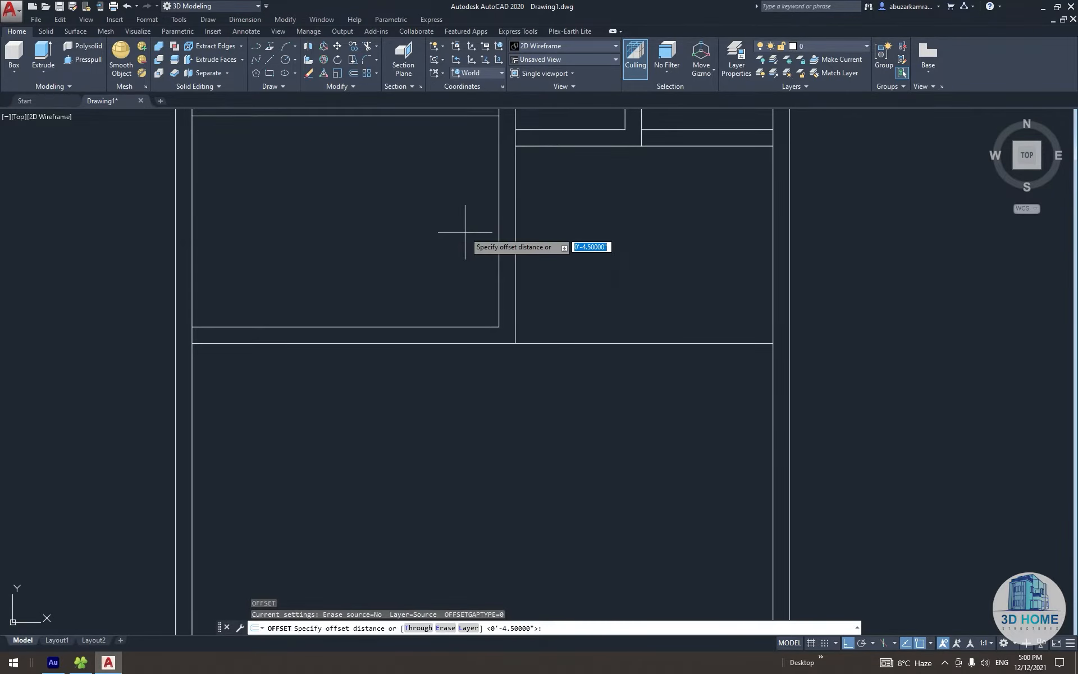
{"action": "key", "text": "Return"}
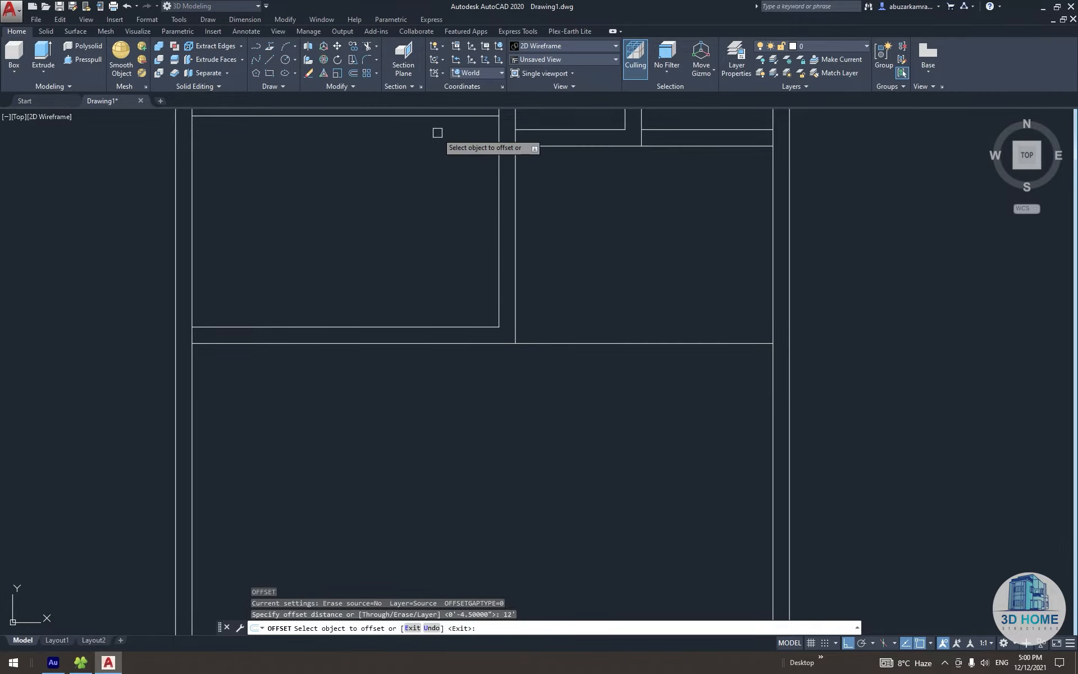
{"action": "left_click", "coordinate": [430, 115]}
{"action": "left_click", "coordinate": [443, 325]}
{"action": "key", "text": "Escape"}
Move the left room's two lower wall lines down to the 12' offset line and erase that guide line
{"action": "middle_click_drag", "start_coordinate": [443, 325], "coordinate": [428, 271]}
{"action": "left_click", "coordinate": [433, 256]}
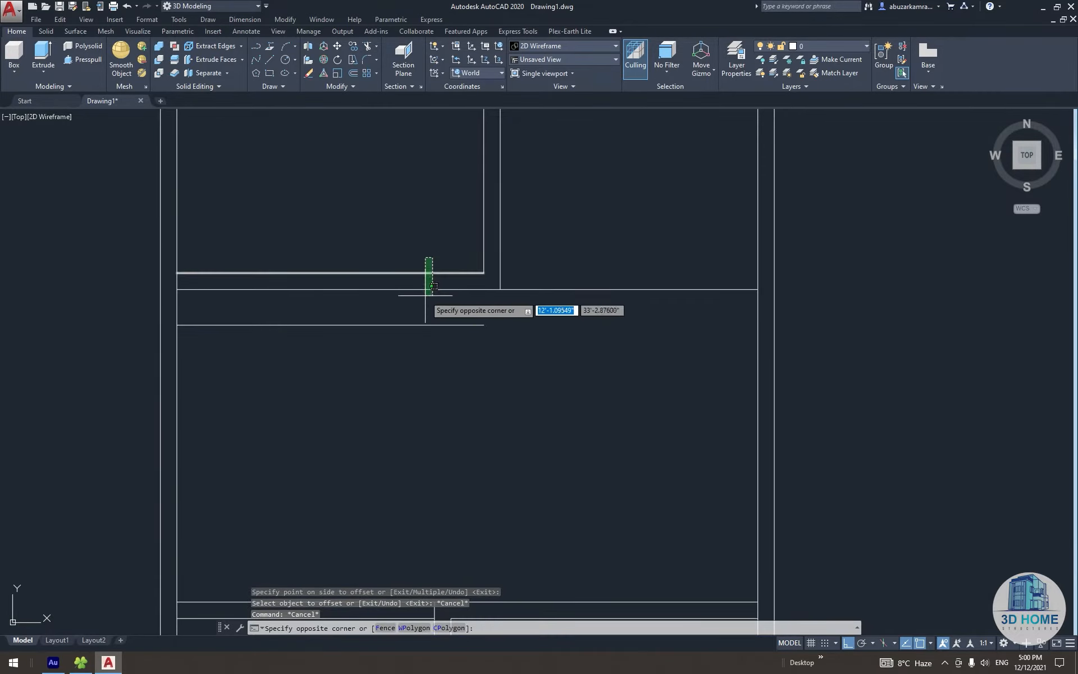
{"action": "left_click", "coordinate": [424, 299]}
{"action": "type", "text": "m"}
{"action": "key", "text": "Return"}
{"action": "left_click", "coordinate": [440, 273]}
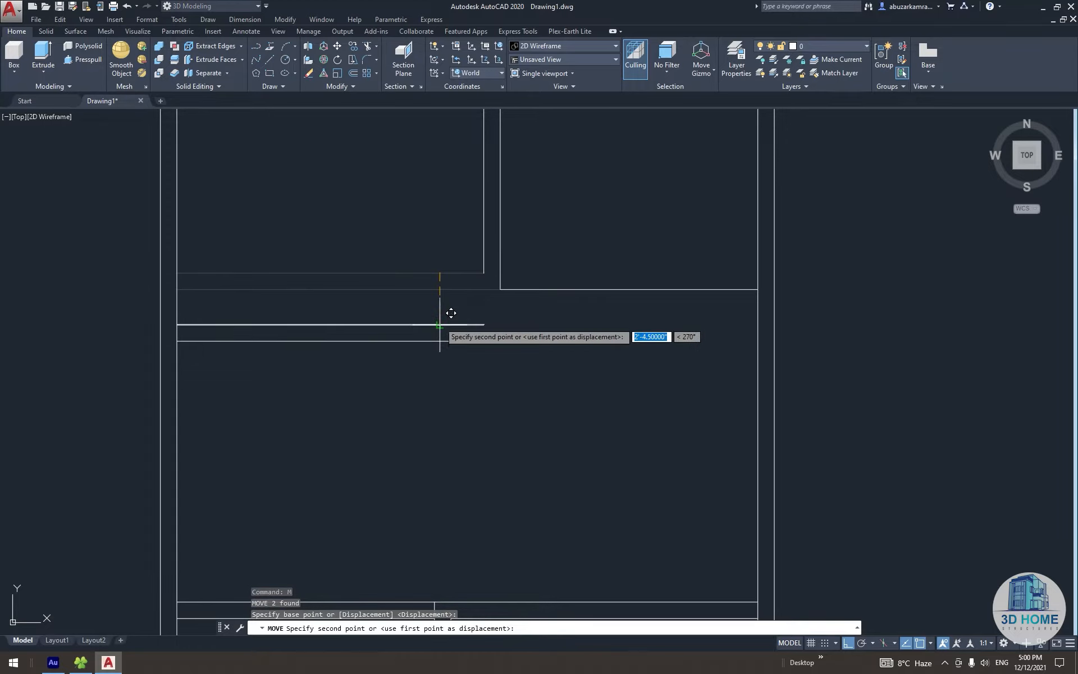
{"action": "left_click", "coordinate": [448, 325]}
{"action": "key", "text": "Escape"}
{"action": "left_click", "coordinate": [194, 325]}
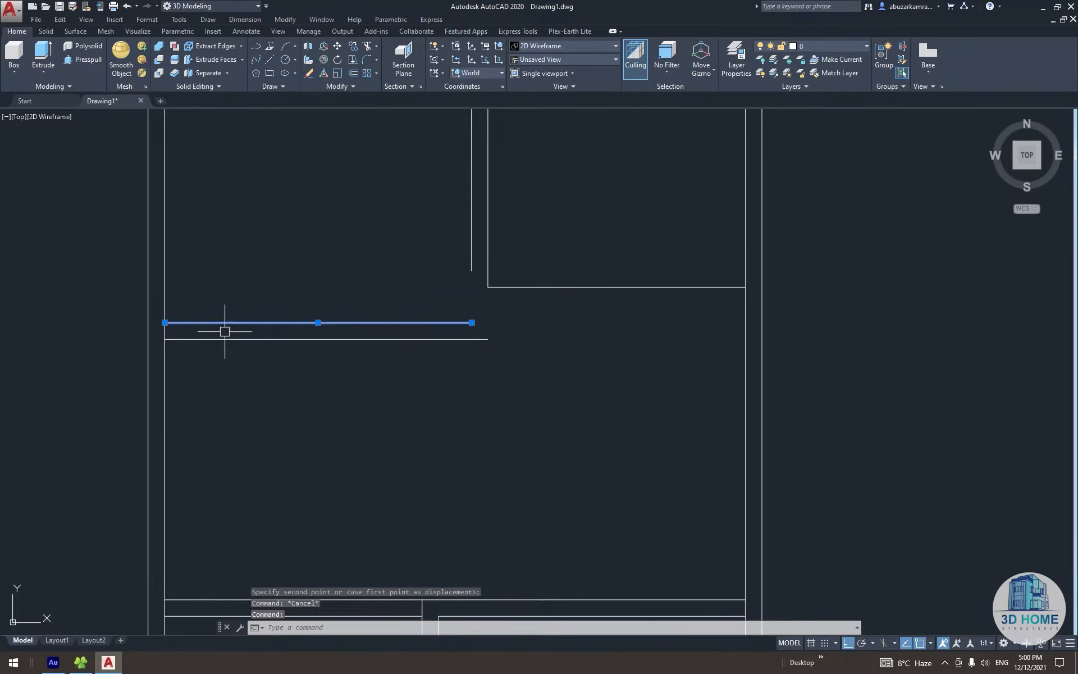
{"action": "key", "text": "Delete"}
{"action": "left_click", "coordinate": [358, 264]}
{"action": "left_click", "coordinate": [305, 328]}
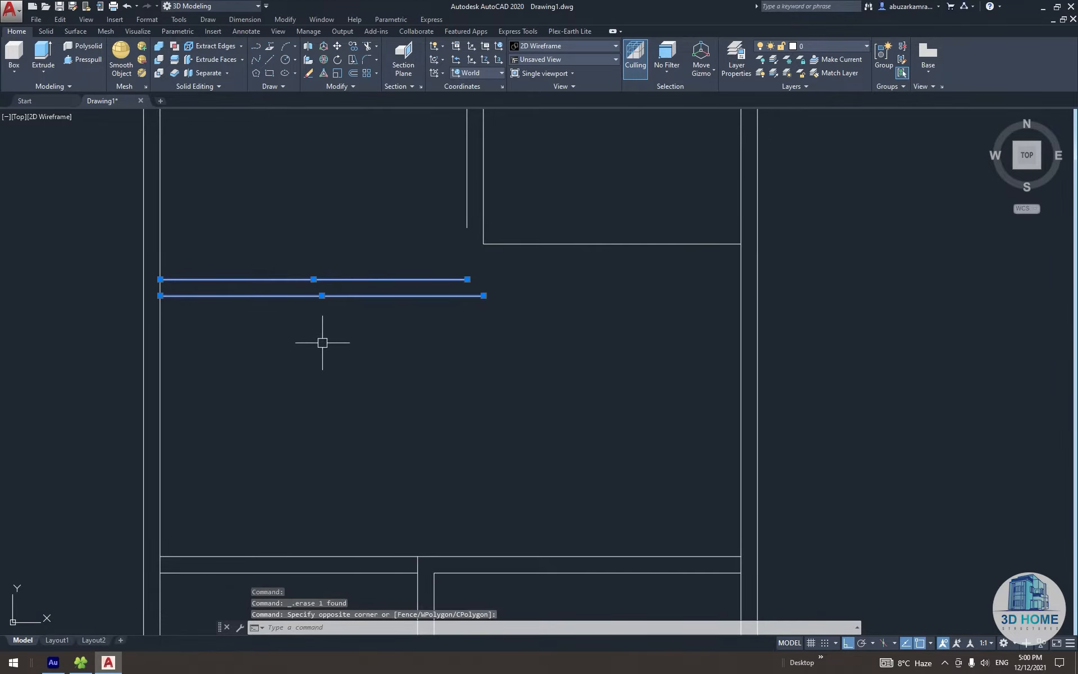
{"action": "scroll", "coordinate": [322, 343], "scroll_direction": "down", "scroll_amount": 2}
{"action": "type", "text": "m"}
{"action": "key", "text": "Return"}
{"action": "key", "text": "Escape"}
{"action": "key", "text": "Escape"}
Measure the clear height between the left room's lower wall and the next full-width wall with an aligned dimension, and erase the dimension
{"action": "type", "text": "dal"}
{"action": "key", "text": "Return"}
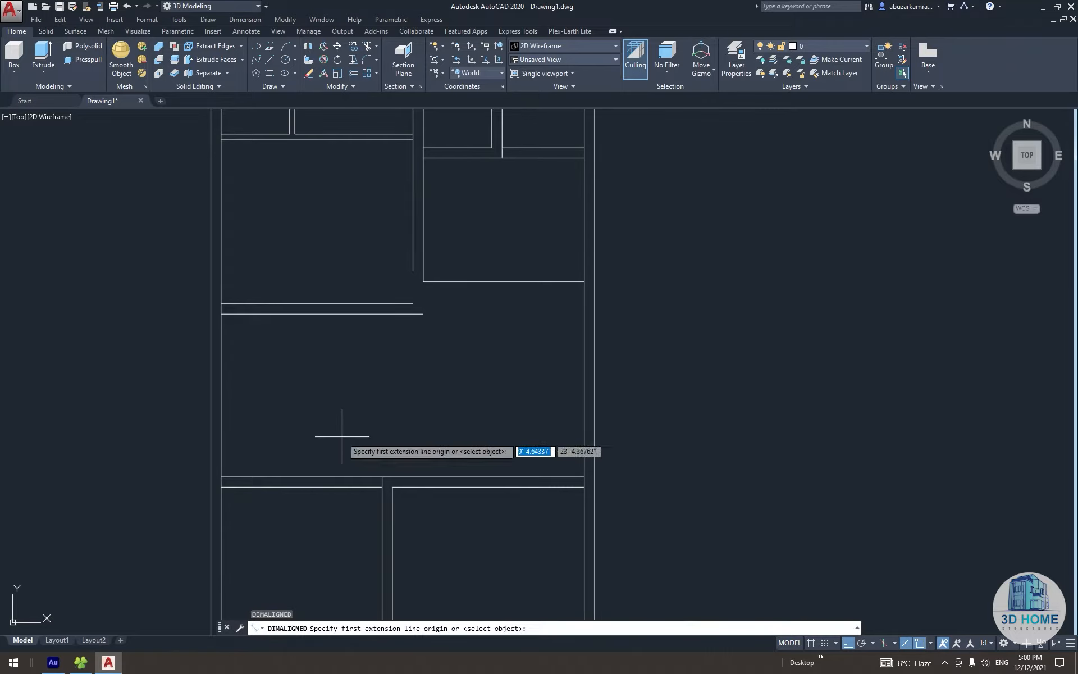
{"action": "left_click", "coordinate": [347, 477]}
{"action": "left_click", "coordinate": [347, 313]}
{"action": "left_click", "coordinate": [348, 319]}
{"action": "scroll", "coordinate": [355, 367], "scroll_direction": "up", "scroll_amount": 2}
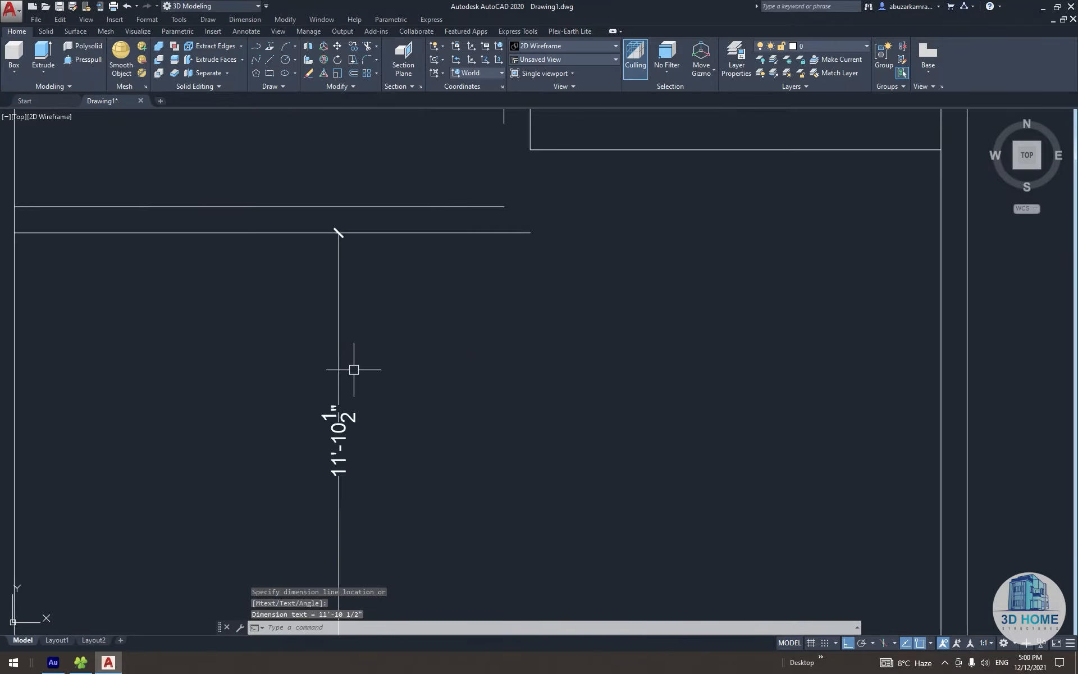
{"action": "left_click", "coordinate": [368, 386]}
{"action": "left_click", "coordinate": [351, 416]}
{"action": "scroll", "coordinate": [376, 399], "scroll_direction": "down", "scroll_amount": 1}
{"action": "key", "text": "Delete"}
Move the left room's two lower wall lines 1' downward
{"action": "left_click", "coordinate": [388, 313]}
{"action": "left_click", "coordinate": [373, 250]}
{"action": "type", "text": "m"}
{"action": "key", "text": "Return"}
{"action": "left_click", "coordinate": [389, 331]}
{"action": "type", "text": "1'"}
{"action": "key", "text": "Return"}
Check the clear height below the moved wall with an aligned dimension and cancel without placing it
{"action": "type", "text": "dal"}
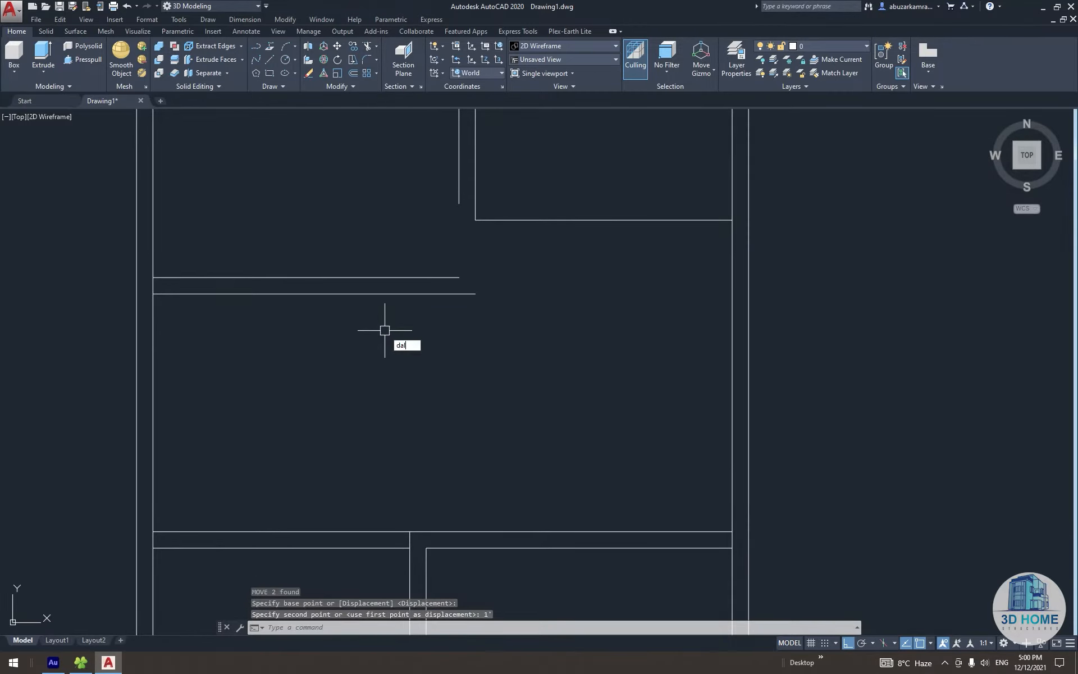
{"action": "key", "text": "Return"}
{"action": "left_click", "coordinate": [385, 531]}
{"action": "left_click", "coordinate": [387, 294]}
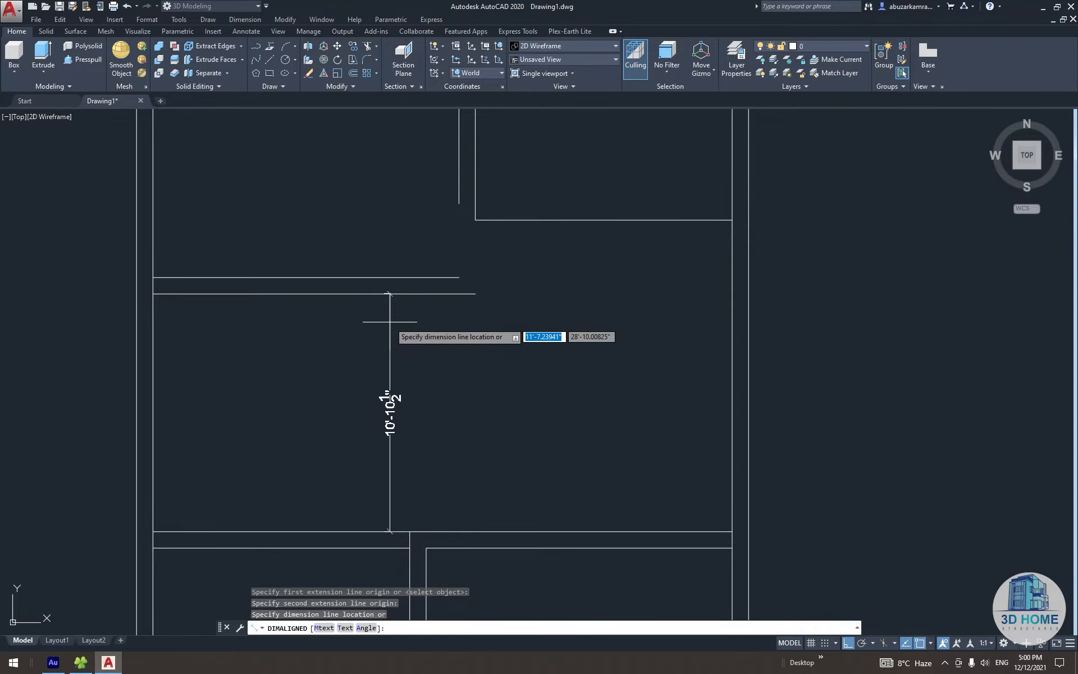
{"action": "key", "text": "Escape"}
{"action": "scroll", "coordinate": [390, 322], "scroll_direction": "down", "scroll_amount": 6}
{"action": "mouse_move", "coordinate": [389, 321]}
{"action": "middle_mouse_down"}
{"action": "mouse_move", "coordinate": [390, 344]}
{"action": "mouse_move", "coordinate": [397, 339]}
{"action": "middle_mouse_up"}
{"action": "scroll", "coordinate": [390, 343], "scroll_direction": "up", "scroll_amount": 4}
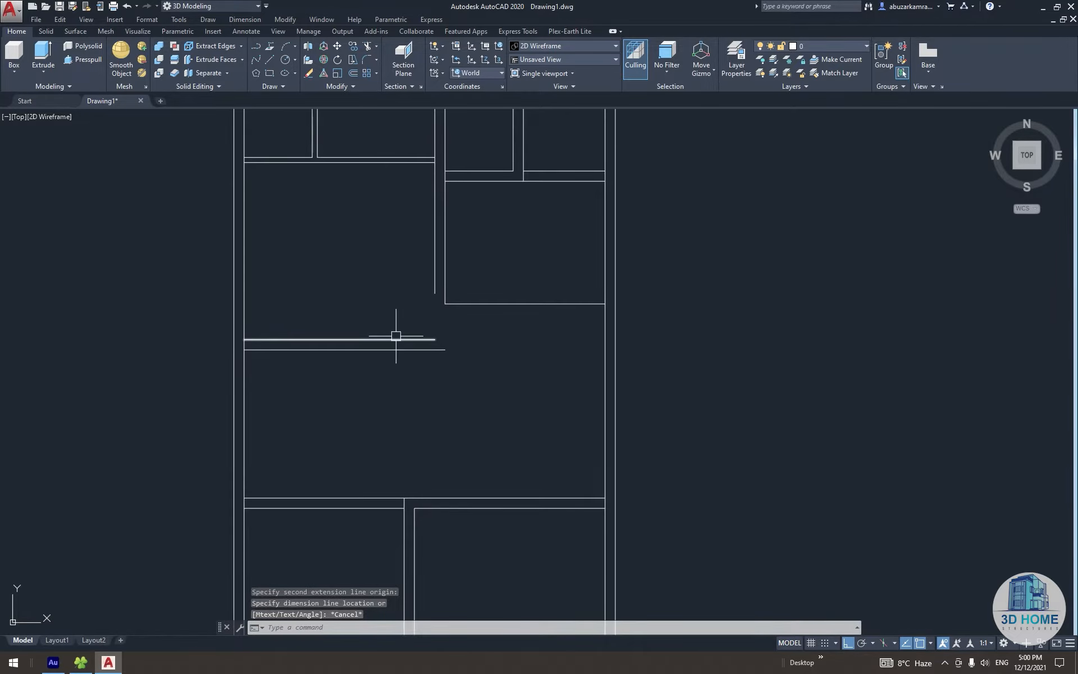
{"action": "type", "text": "f"}
{"action": "key", "text": "Return"}
{"action": "key", "text": "Escape"}
{"action": "key", "text": "Escape"}
{"action": "middle_click_drag", "start_coordinate": [341, 400], "coordinate": [349, 379]}
{"action": "type", "text": "c"}
{"action": "key", "text": "Return"}
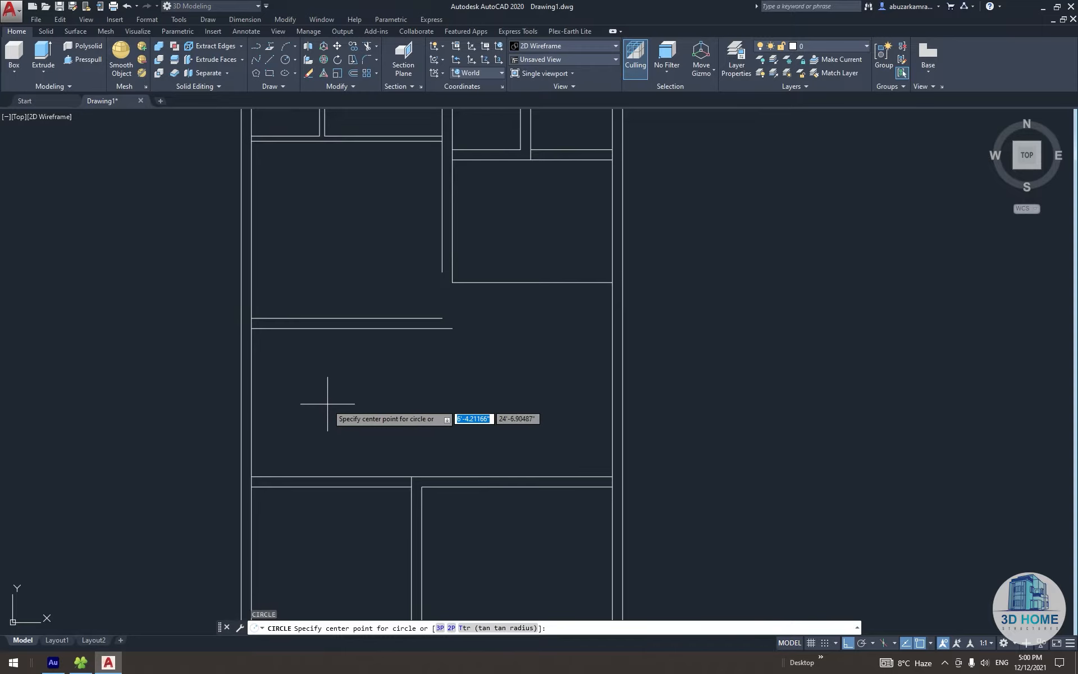
{"action": "left_click", "coordinate": [327, 403]}
{"action": "key", "text": "Escape"}
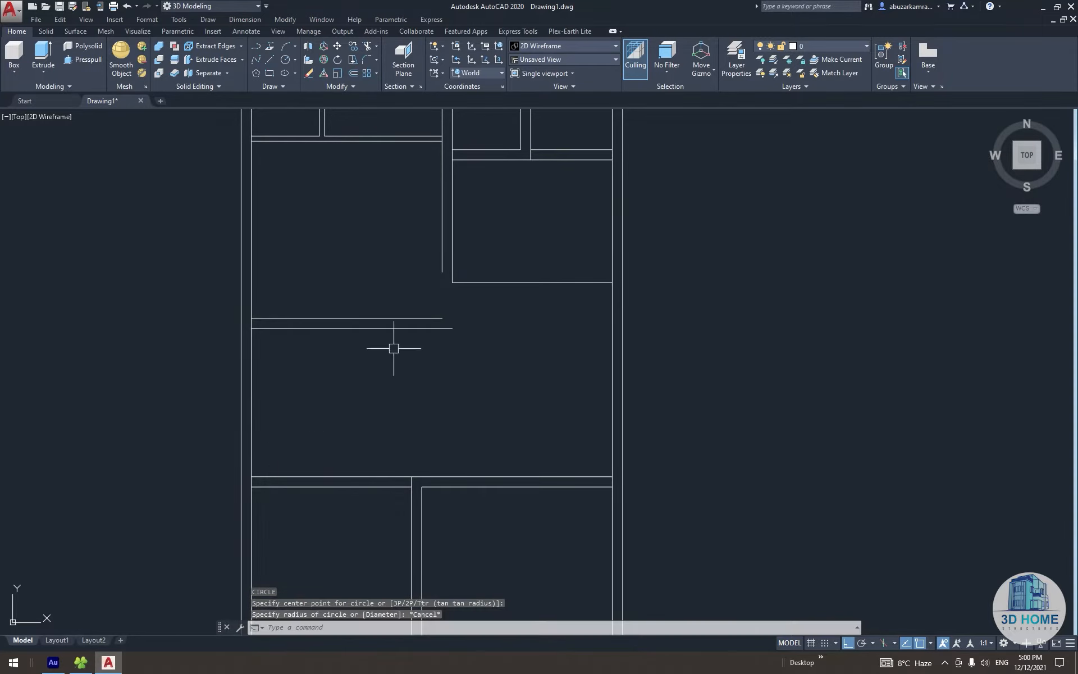
Fillet the inner and outer wall lines at the left room's open lower corner into sharp corners
{"action": "middle_click_drag", "start_coordinate": [393, 346], "coordinate": [392, 380]}
{"action": "type", "text": "f"}
{"action": "key", "text": "Return"}
{"action": "left_click", "coordinate": [426, 377]}
{"action": "left_click", "coordinate": [443, 321]}
{"action": "key", "text": "Return"}
{"action": "left_click", "coordinate": [453, 332]}
{"action": "left_click", "coordinate": [445, 387]}
{"action": "key", "text": "Escape"}
Draw a circle of radius 42/2 centred on the inner corner of the left room's lower wall junction
{"action": "mouse_move", "coordinate": [464, 397]}
{"action": "middle_mouse_down"}
{"action": "mouse_move", "coordinate": [451, 384]}
{"action": "mouse_move", "coordinate": [453, 335]}
{"action": "mouse_move", "coordinate": [524, 388]}
{"action": "middle_mouse_up"}
{"action": "scroll", "coordinate": [439, 351], "scroll_direction": "up", "scroll_amount": 4}
{"action": "scroll", "coordinate": [366, 393], "scroll_direction": "down", "scroll_amount": 4}
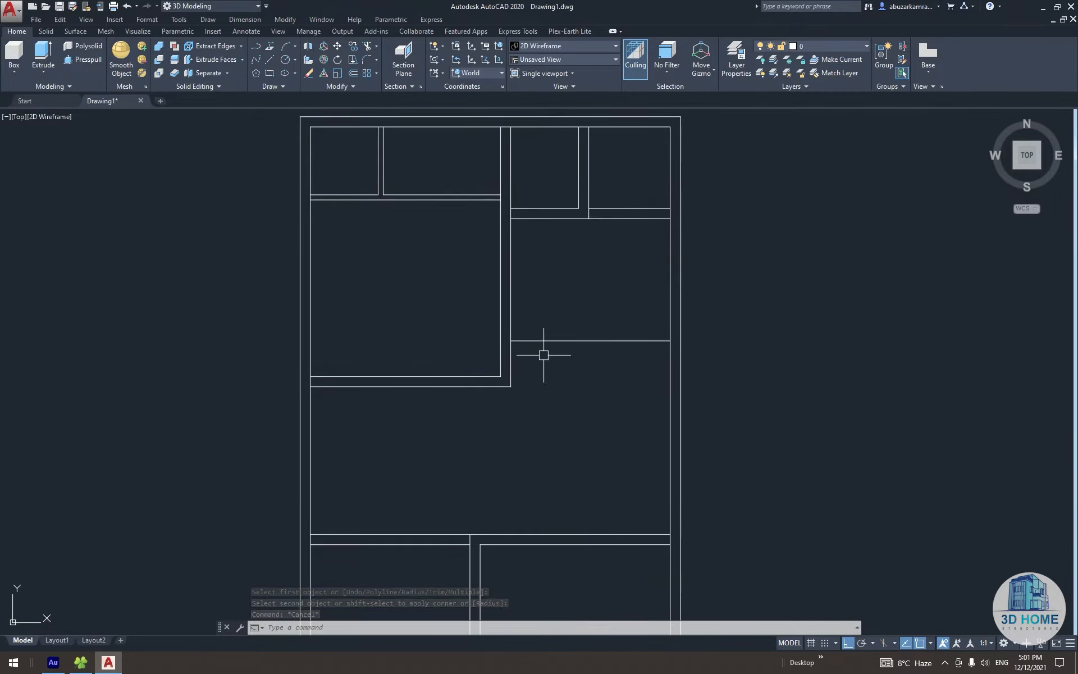
{"action": "mouse_move", "coordinate": [464, 279]}
{"action": "middle_mouse_down"}
{"action": "mouse_move", "coordinate": [503, 363]}
{"action": "mouse_move", "coordinate": [482, 352]}
{"action": "middle_mouse_up"}
{"action": "scroll", "coordinate": [500, 361], "scroll_direction": "up", "scroll_amount": 5}
{"action": "type", "text": "c"}
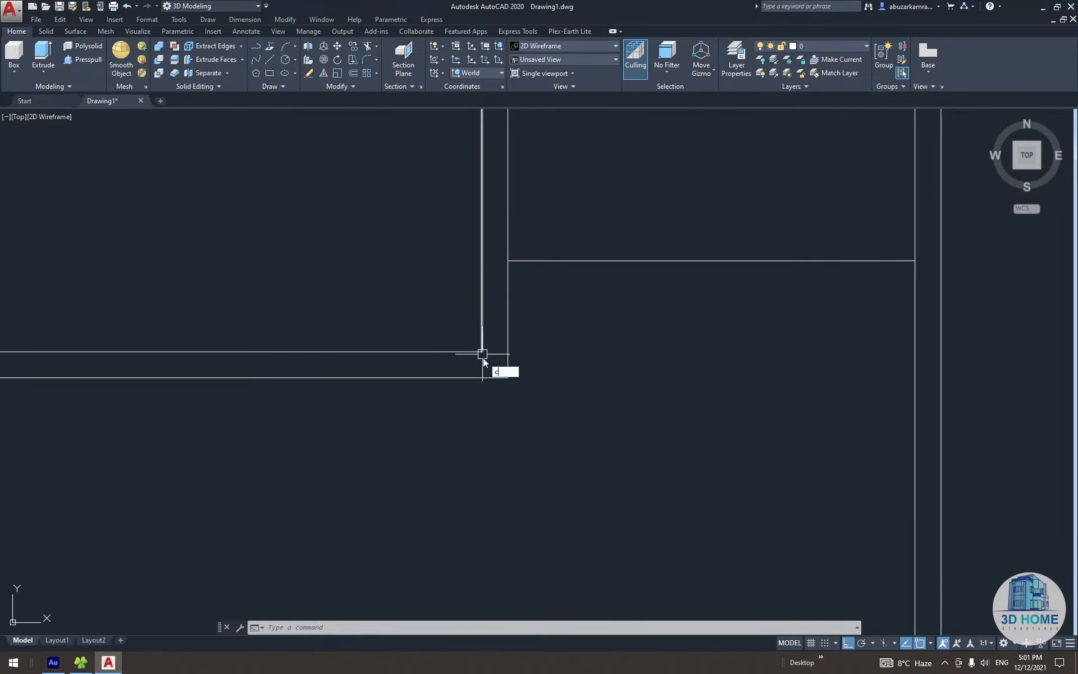
{"action": "key", "text": "Return"}
{"action": "left_click", "coordinate": [481, 351]}
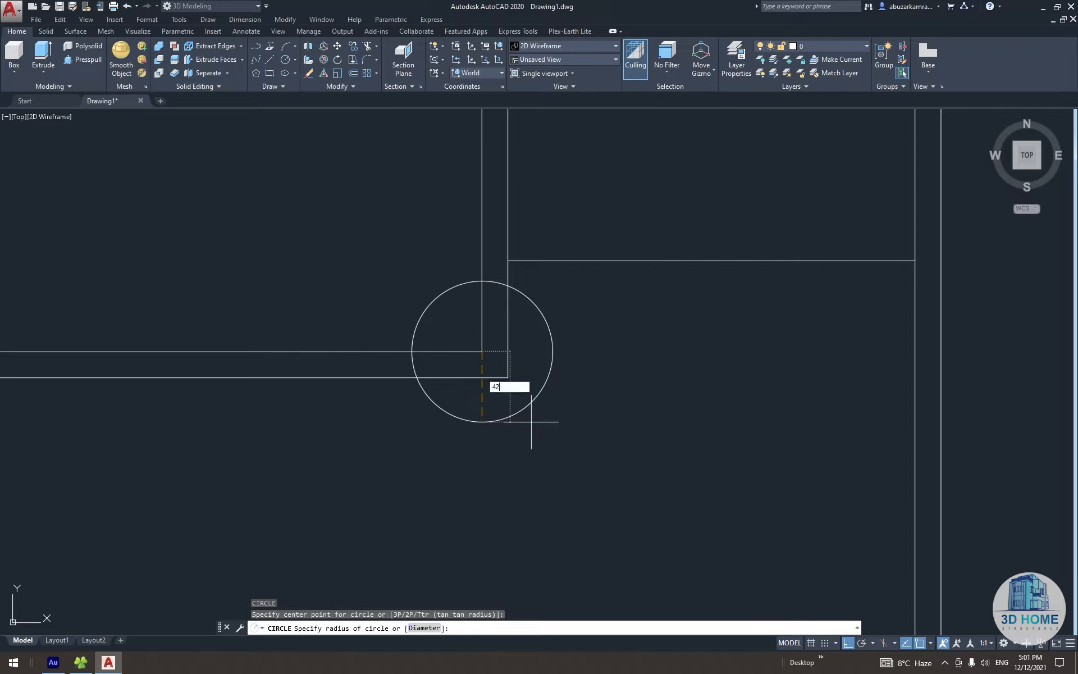
{"action": "key", "text": "Return"}
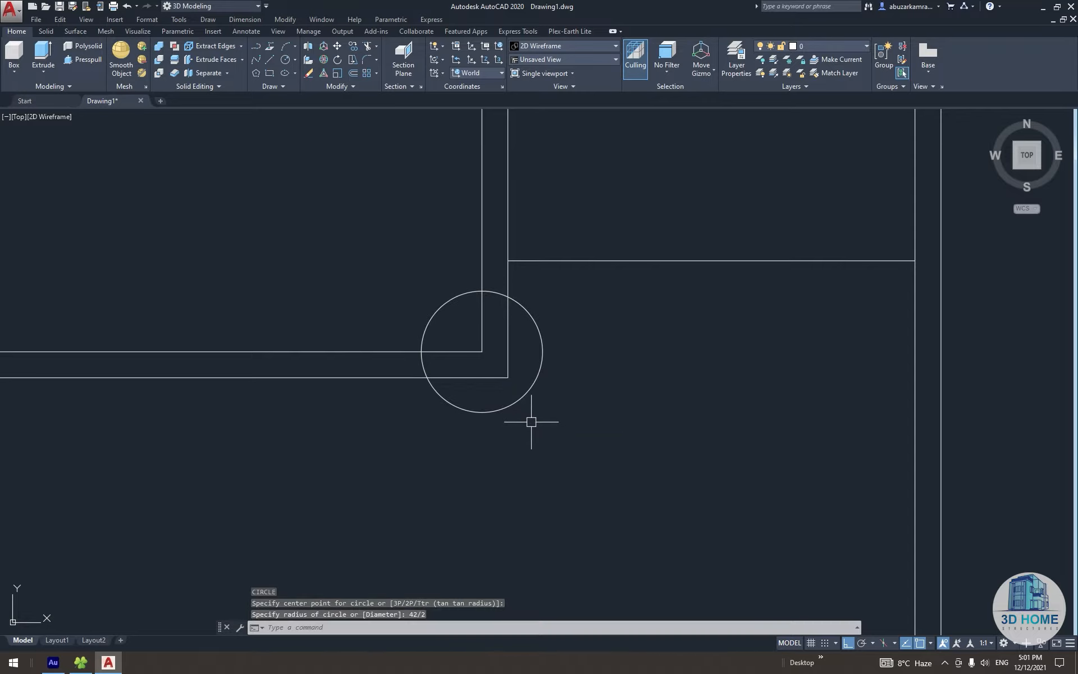
Draw a diagonal line between the circle's intersections with the two inner wall lines, and erase the circle
{"action": "type", "text": "l"}
{"action": "key", "text": "Return"}
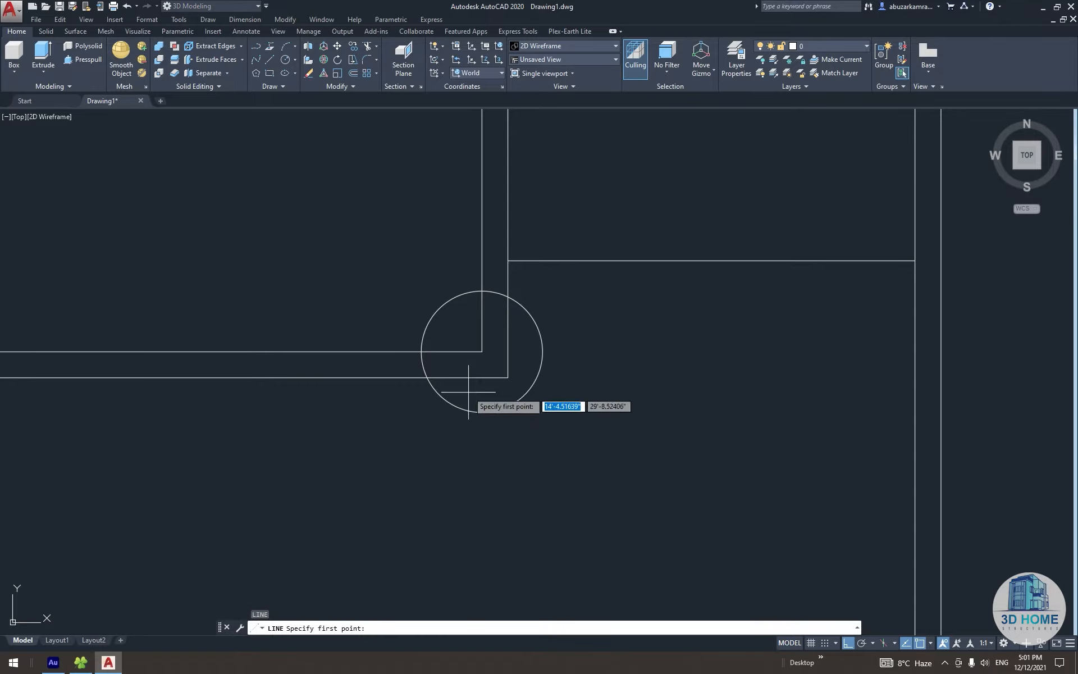
{"action": "left_click", "coordinate": [422, 352]}
{"action": "left_click", "coordinate": [482, 291]}
{"action": "key", "text": "Return"}
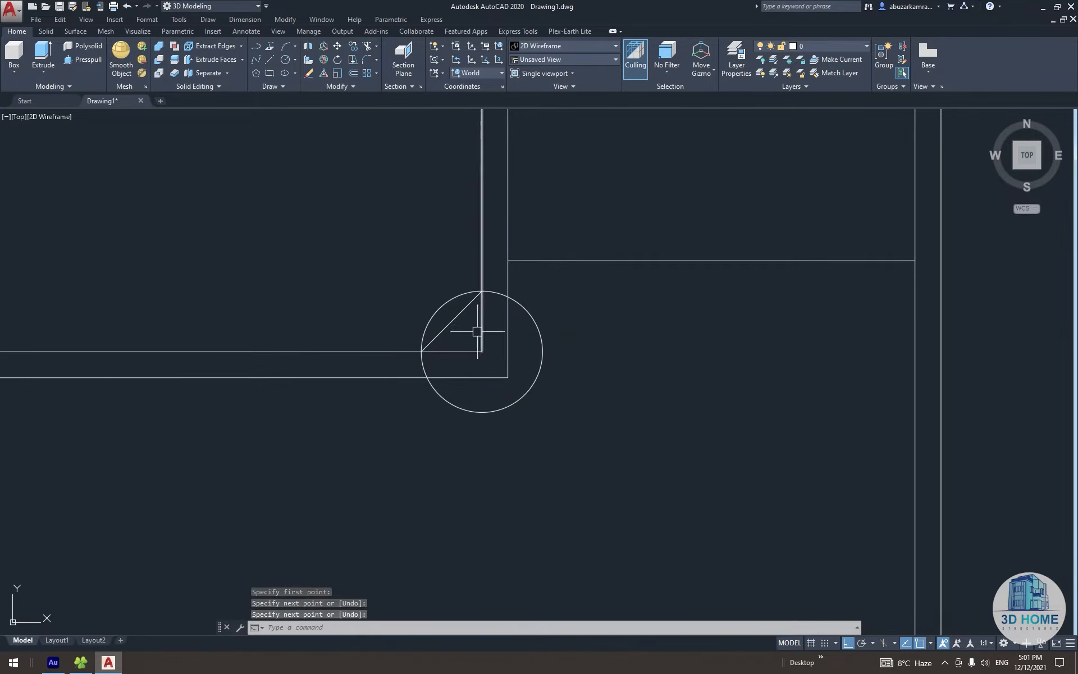
{"action": "mouse_move", "coordinate": [493, 389]}
{"action": "middle_mouse_down"}
{"action": "mouse_move", "coordinate": [506, 432]}
{"action": "mouse_move", "coordinate": [486, 402]}
{"action": "middle_mouse_up"}
{"action": "key", "text": "Delete"}
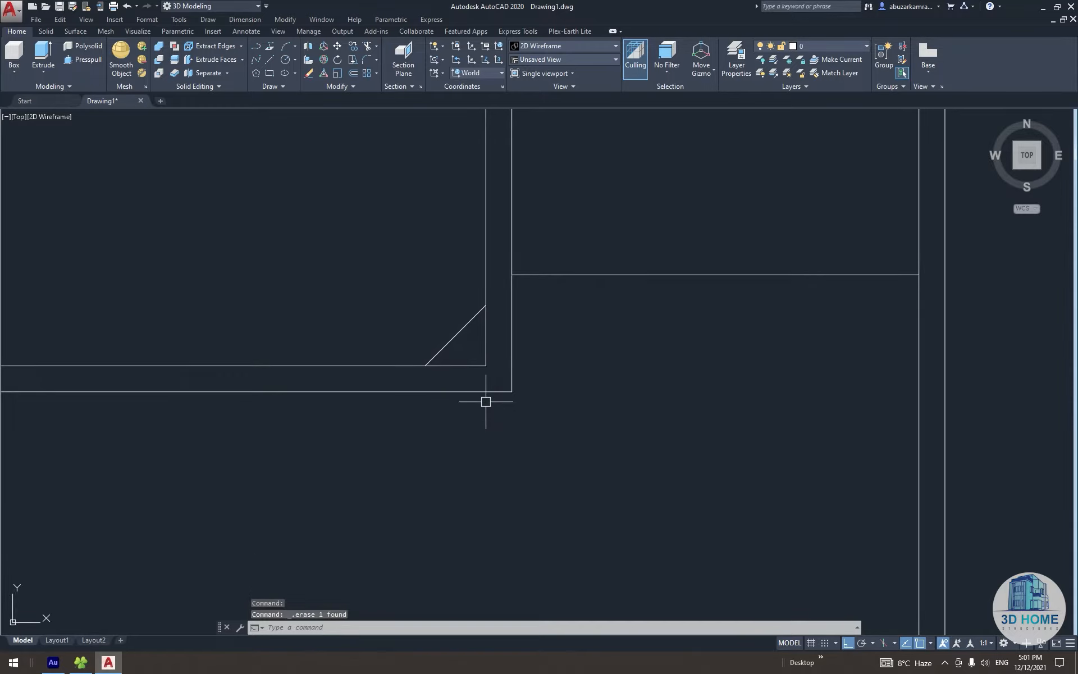
Offset the diagonal corner line 9 inches toward the outer corner
{"action": "type", "text": "o"}
{"action": "key", "text": "Return"}
{"action": "key", "text": "Return"}
{"action": "left_click", "coordinate": [456, 335]}
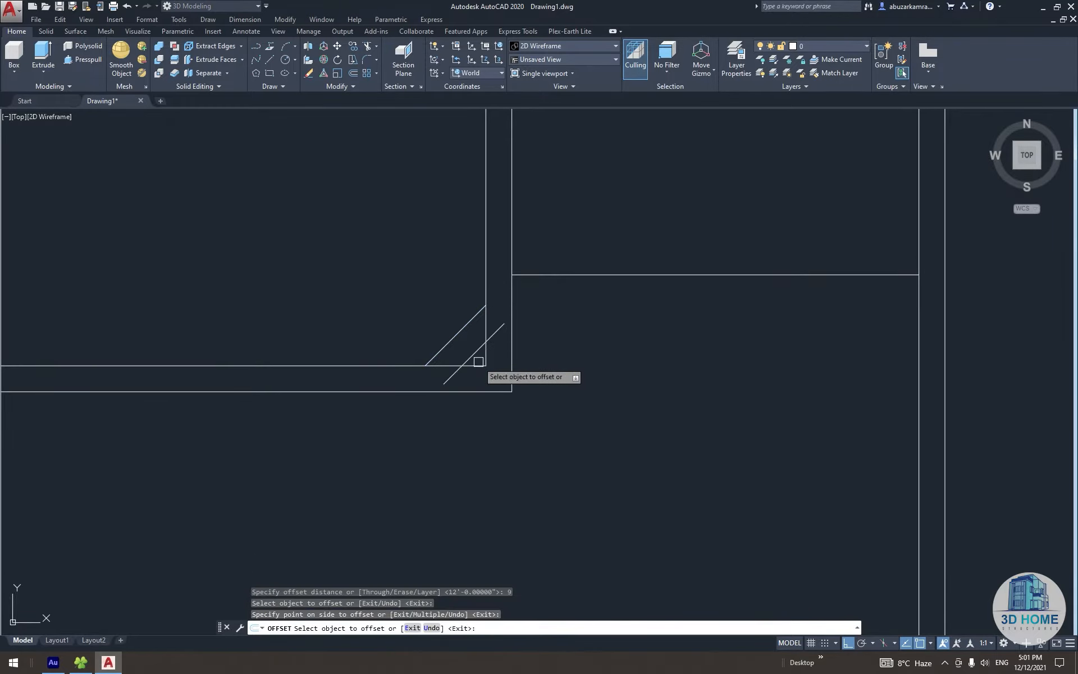
{"action": "left_click", "coordinate": [480, 359]}
{"action": "key", "text": "Escape"}
Fillet the offset diagonal to the outer horizontal wall line and the inner diagonal to the inner wall lines
{"action": "middle_click_drag", "start_coordinate": [483, 379], "coordinate": [494, 378]}
{"action": "type", "text": "f"}
{"action": "key", "text": "Return"}
{"action": "left_click", "coordinate": [462, 375]}
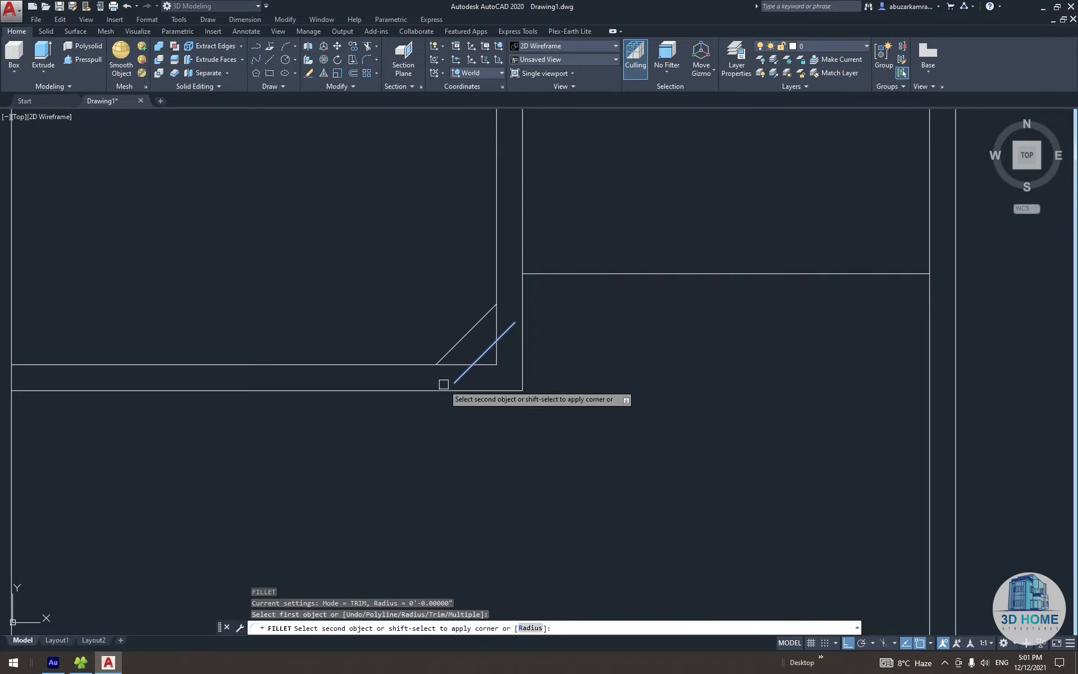
{"action": "left_click", "coordinate": [441, 389]}
{"action": "key", "text": "Return"}
{"action": "left_click", "coordinate": [448, 354]}
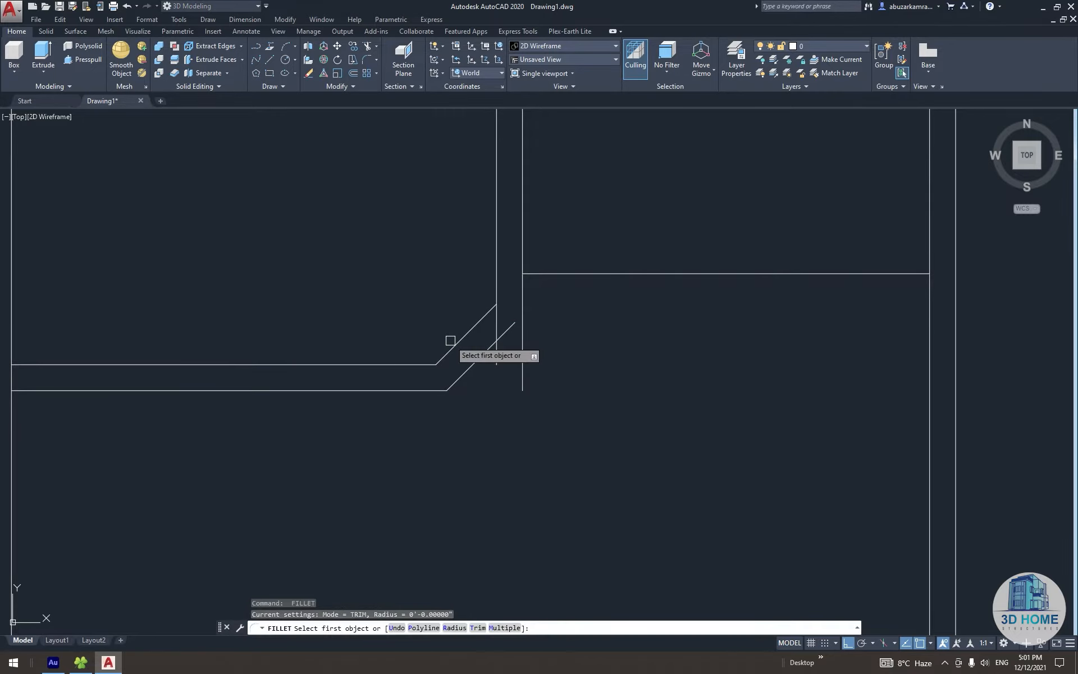
{"action": "left_click", "coordinate": [496, 294]}
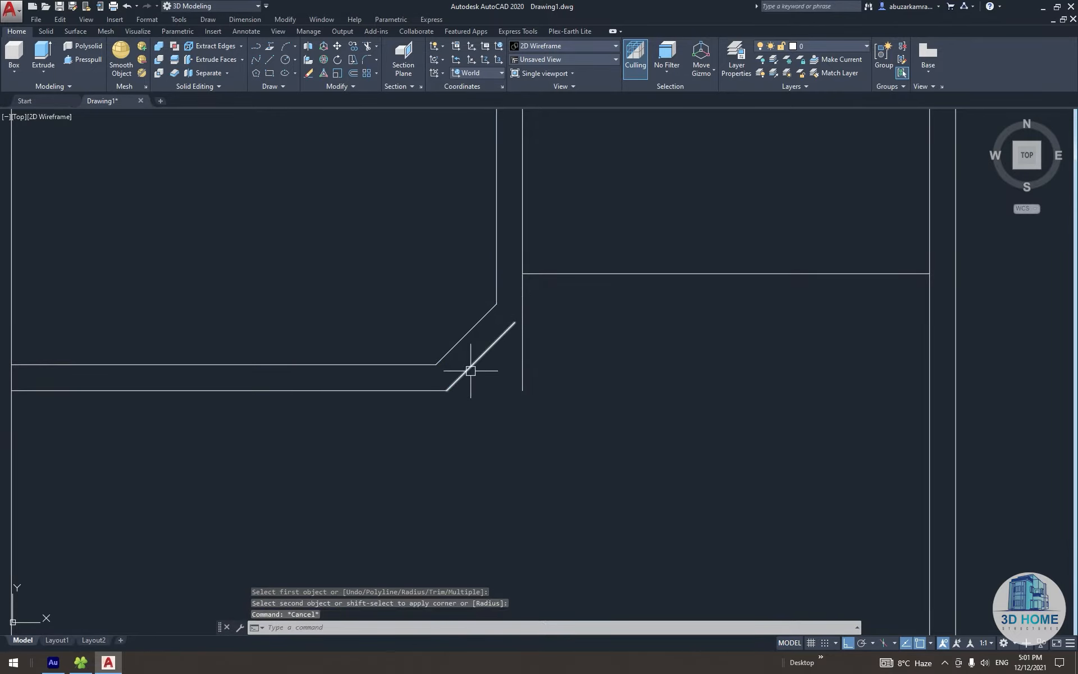
Fillet the offset diagonal's upper end to the outer vertical wall line
{"action": "key", "text": "Return"}
{"action": "key", "text": "Escape"}
{"action": "key", "text": "Return"}
{"action": "key", "text": "Escape"}
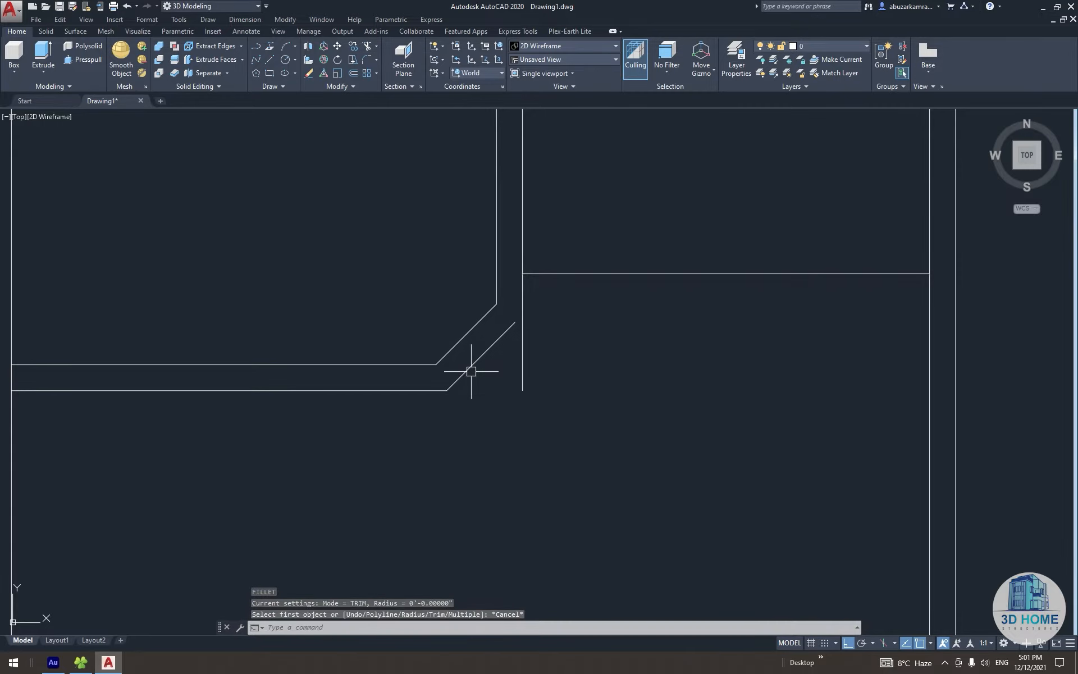
{"action": "type", "text": "f"}
{"action": "key", "text": "Return"}
{"action": "left_click", "coordinate": [493, 343]}
{"action": "left_click", "coordinate": [525, 297]}
{"action": "key", "text": "Escape"}
Check the length of the chamfer's inner diagonal with an aligned dimension and cancel without placing it
{"action": "middle_click_drag", "start_coordinate": [559, 370], "coordinate": [575, 382]}
{"action": "type", "text": "dal"}
{"action": "key", "text": "Return"}
{"action": "key", "text": "Return"}
{"action": "left_click", "coordinate": [475, 348]}
{"action": "scroll", "coordinate": [474, 336], "scroll_direction": "up", "scroll_amount": 5}
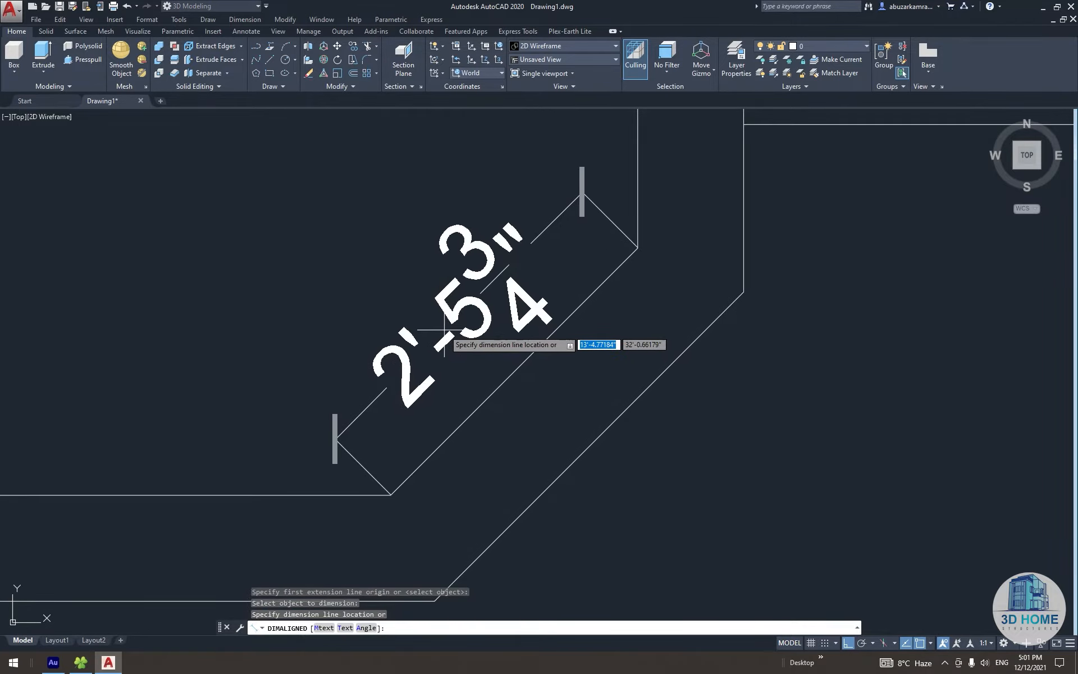
{"action": "key", "text": "Escape"}
Draw a perpendicular line across the diagonal wall from each end of its inner edge to the outer edge
{"action": "scroll", "coordinate": [445, 330], "scroll_direction": "down", "scroll_amount": 4}
{"action": "type", "text": "l"}
{"action": "key", "text": "Return"}
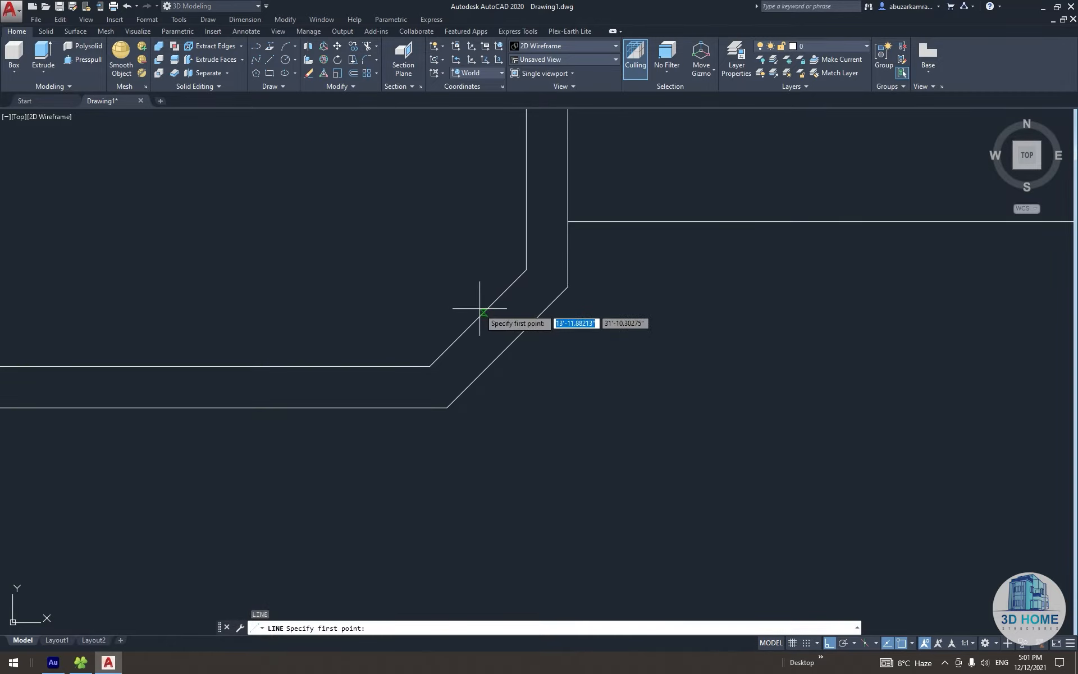
{"action": "left_click", "coordinate": [526, 270]}
{"action": "left_click", "coordinate": [555, 298]}
{"action": "key", "text": "Return"}
{"action": "key", "text": "Return"}
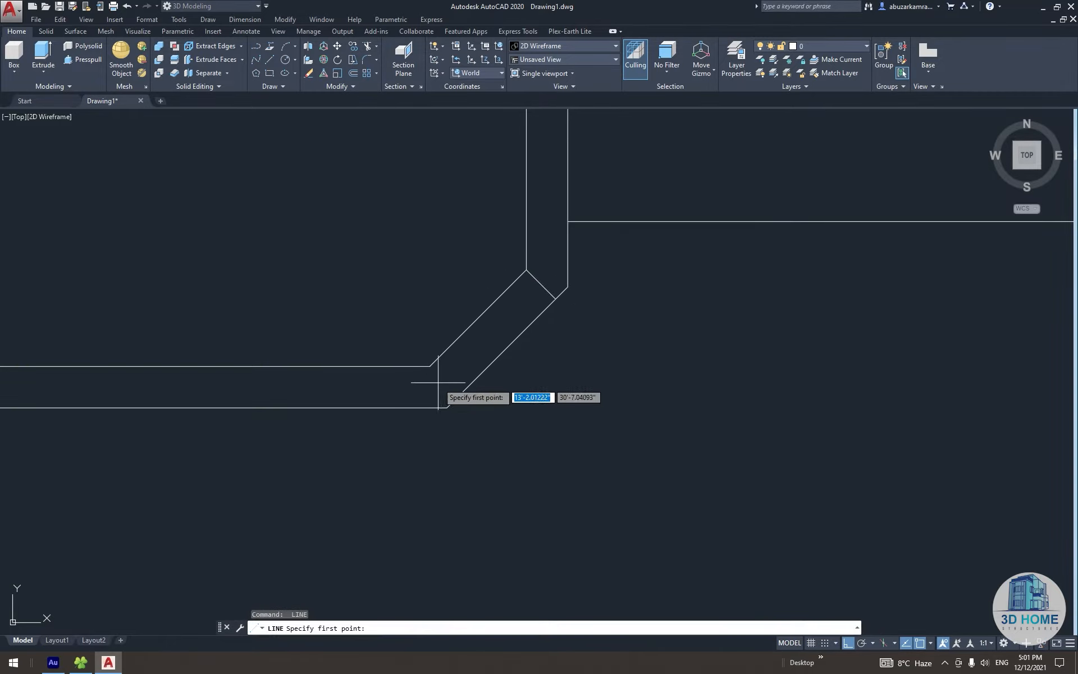
{"action": "left_click", "coordinate": [429, 366]}
{"action": "left_click", "coordinate": [460, 397]}
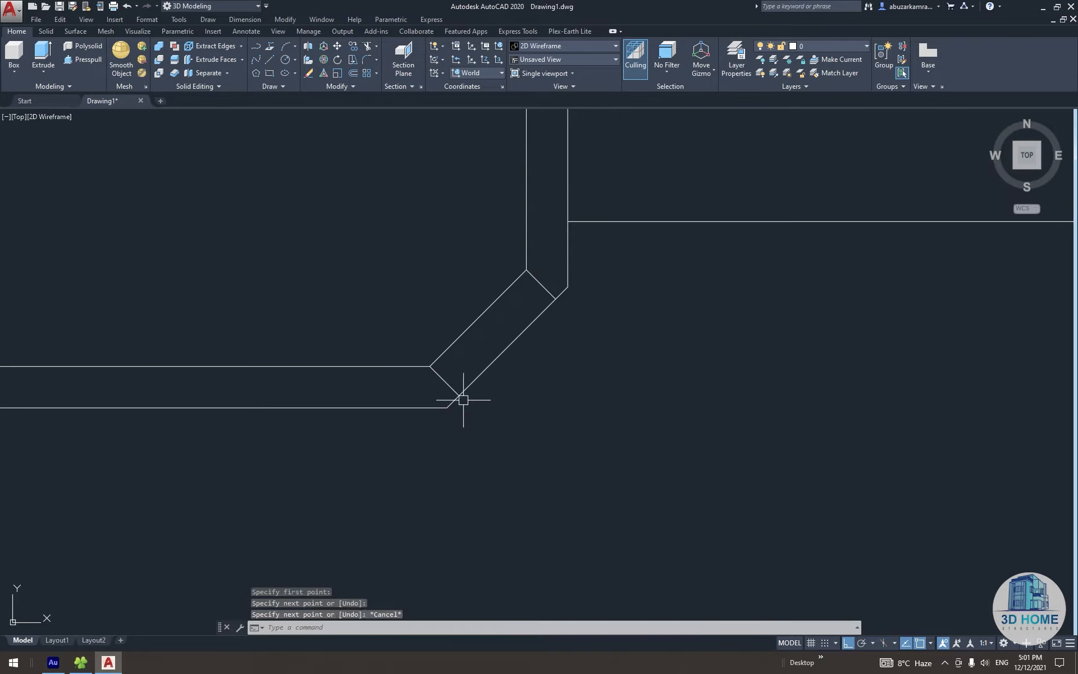
{"action": "key", "text": "Return"}
Trim the outer diagonal between the two cross lines and delete the inner diagonal, opening a doorway in the angled corner
{"action": "middle_click_drag", "start_coordinate": [471, 394], "coordinate": [481, 378]}
{"action": "type", "text": "tr"}
{"action": "key", "text": "Return"}
{"action": "key", "text": "Return"}
{"action": "left_click", "coordinate": [512, 338]}
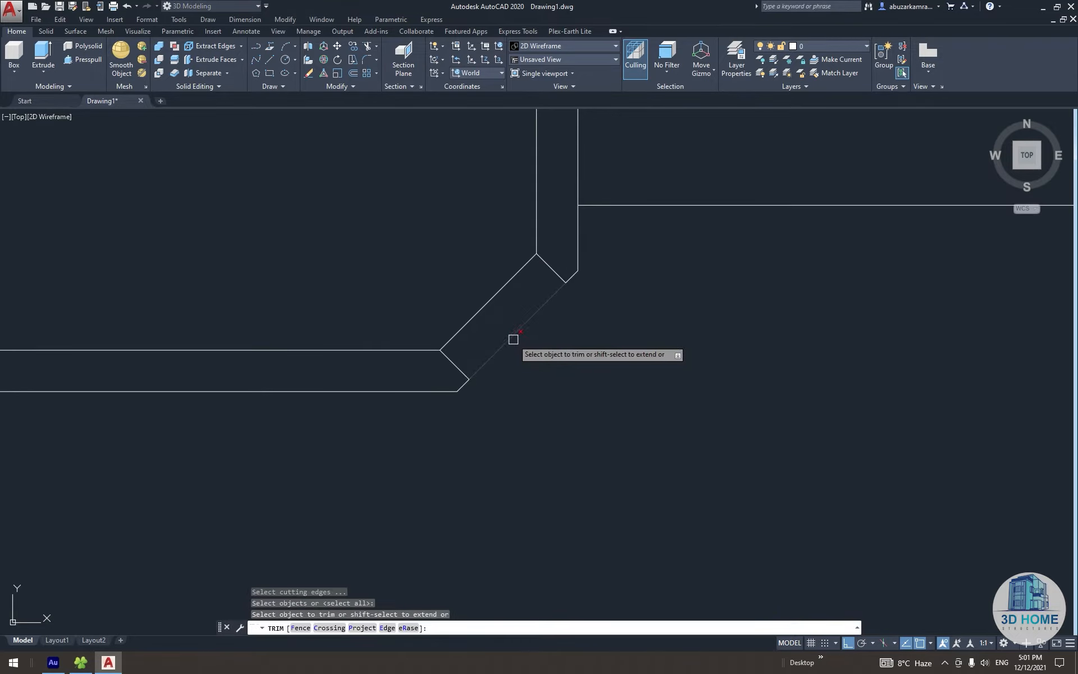
{"action": "left_click", "coordinate": [476, 300]}
{"action": "key", "text": "Escape"}
{"action": "left_click", "coordinate": [484, 306]}
{"action": "scroll", "coordinate": [446, 324], "scroll_direction": "down", "scroll_amount": 3}
{"action": "key", "text": "Delete"}
{"action": "scroll", "coordinate": [457, 373], "scroll_direction": "down", "scroll_amount": 2}
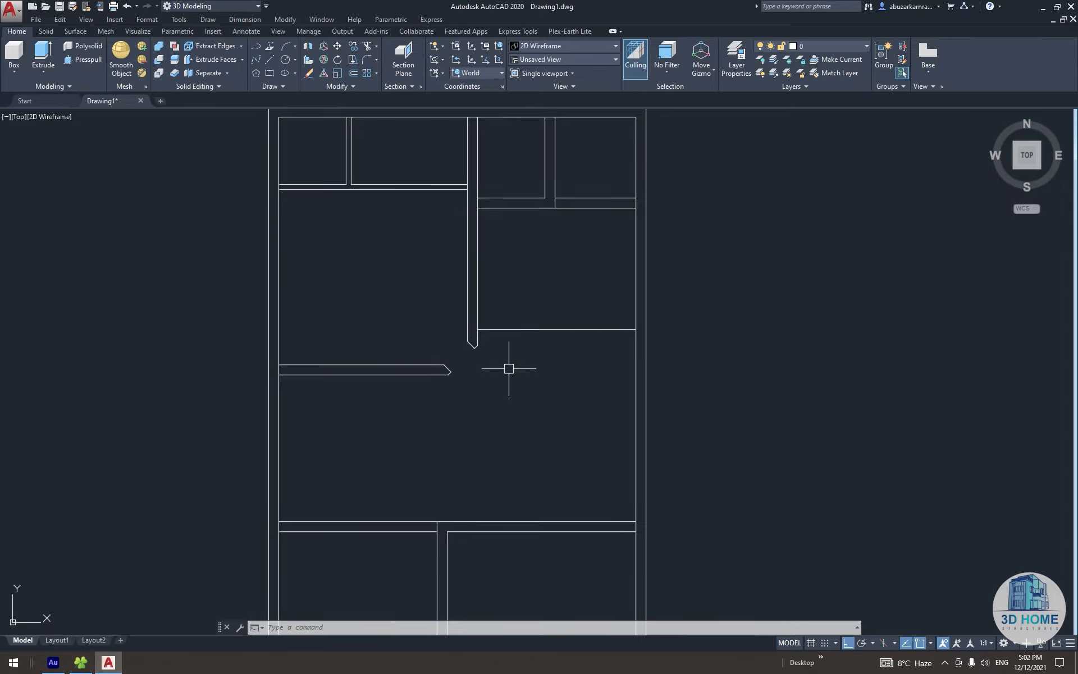
Measure the width of the angled corner opening with an aligned dimension, and erase the dimension
{"action": "scroll", "coordinate": [478, 351], "scroll_direction": "up", "scroll_amount": 4}
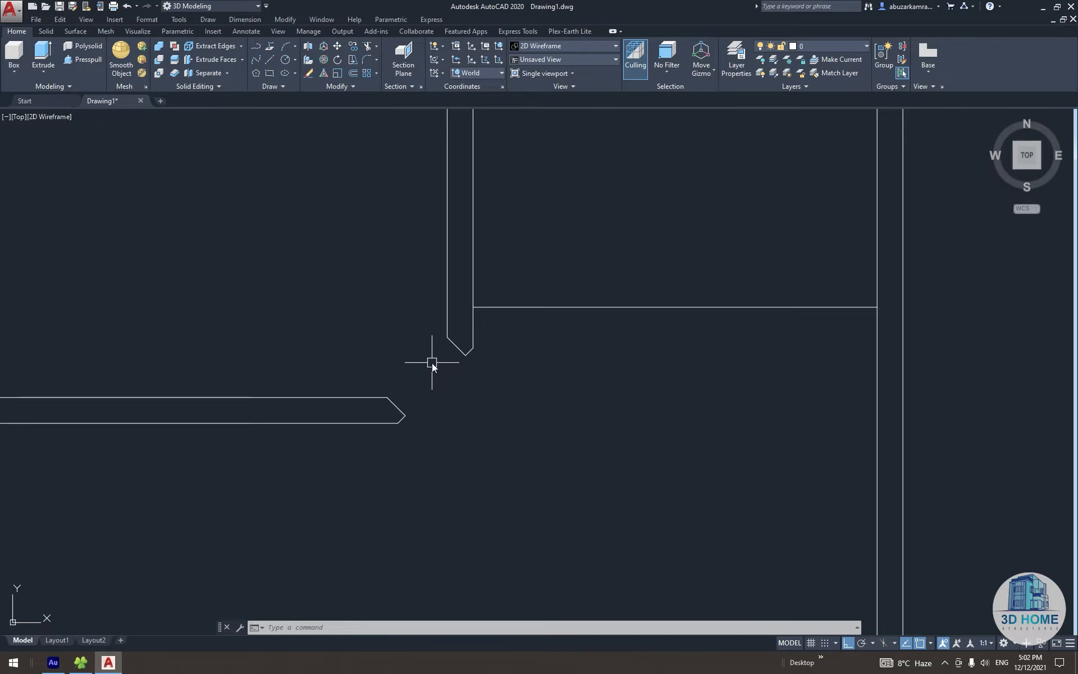
{"action": "type", "text": "l"}
{"action": "key", "text": "Return"}
{"action": "left_click", "coordinate": [395, 403]}
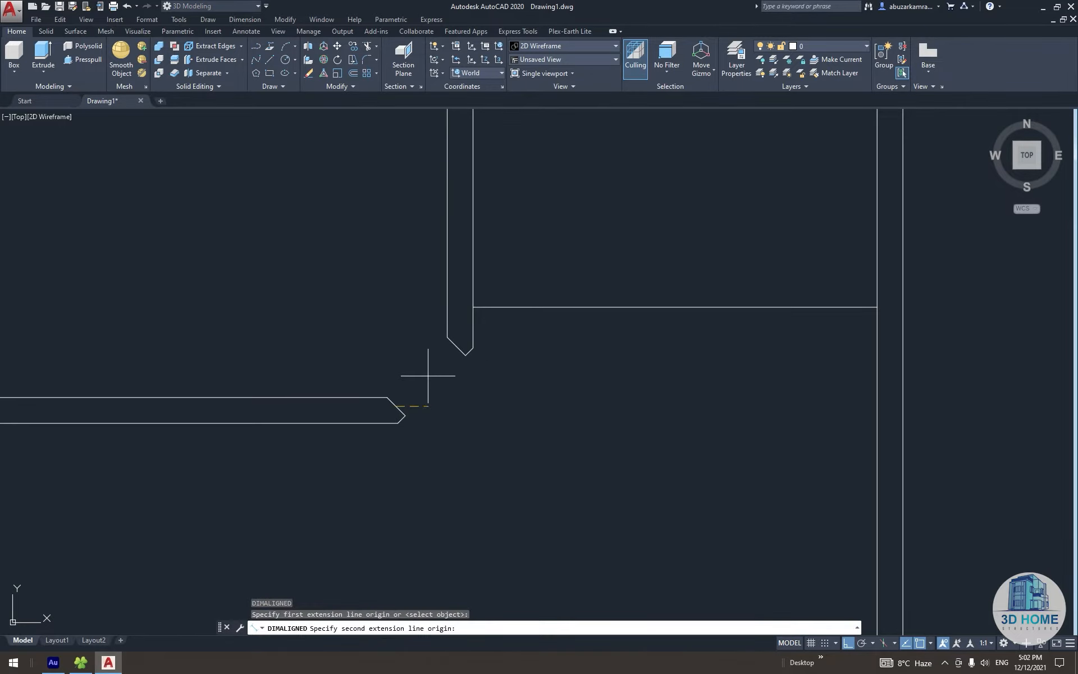
{"action": "left_click", "coordinate": [452, 344]}
{"action": "scroll", "coordinate": [445, 366], "scroll_direction": "up", "scroll_amount": 4}
{"action": "left_click", "coordinate": [443, 364]}
{"action": "left_click", "coordinate": [456, 414]}
{"action": "left_click", "coordinate": [432, 384]}
{"action": "mouse_move", "coordinate": [458, 410]}
{"action": "middle_mouse_down"}
{"action": "mouse_move", "coordinate": [357, 385]}
{"action": "mouse_move", "coordinate": [363, 317]}
{"action": "middle_mouse_up"}
{"action": "scroll", "coordinate": [357, 386], "scroll_direction": "down", "scroll_amount": 2}
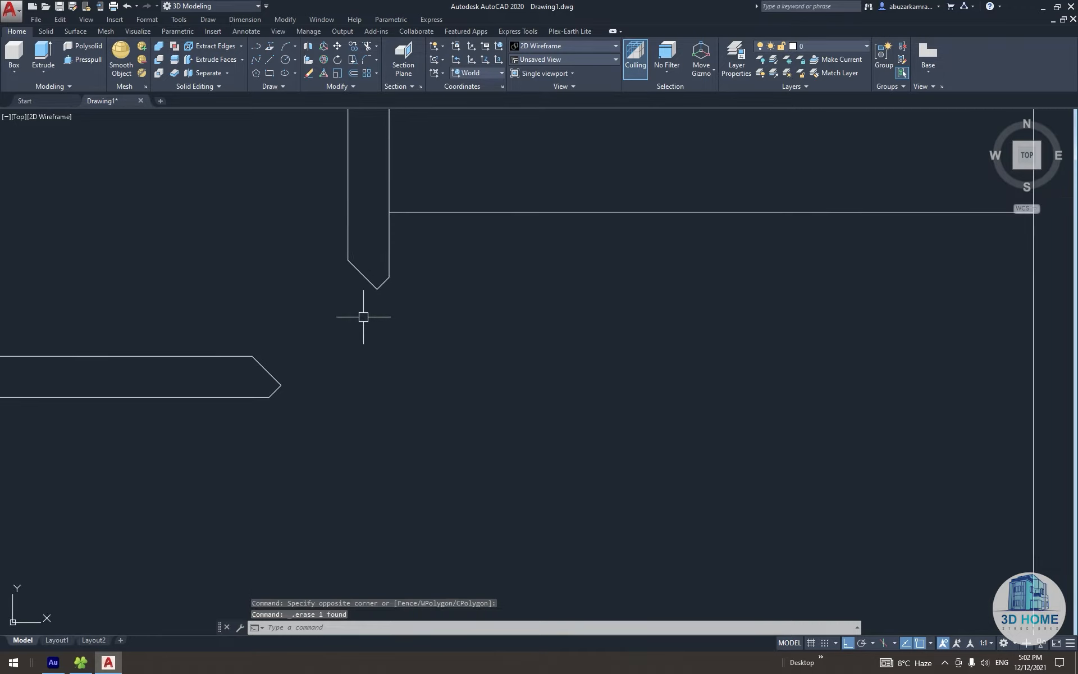
Draw a circle of radius 42 just below the angled opening, and erase it
{"action": "key", "text": "Return"}
{"action": "left_click", "coordinate": [364, 402]}
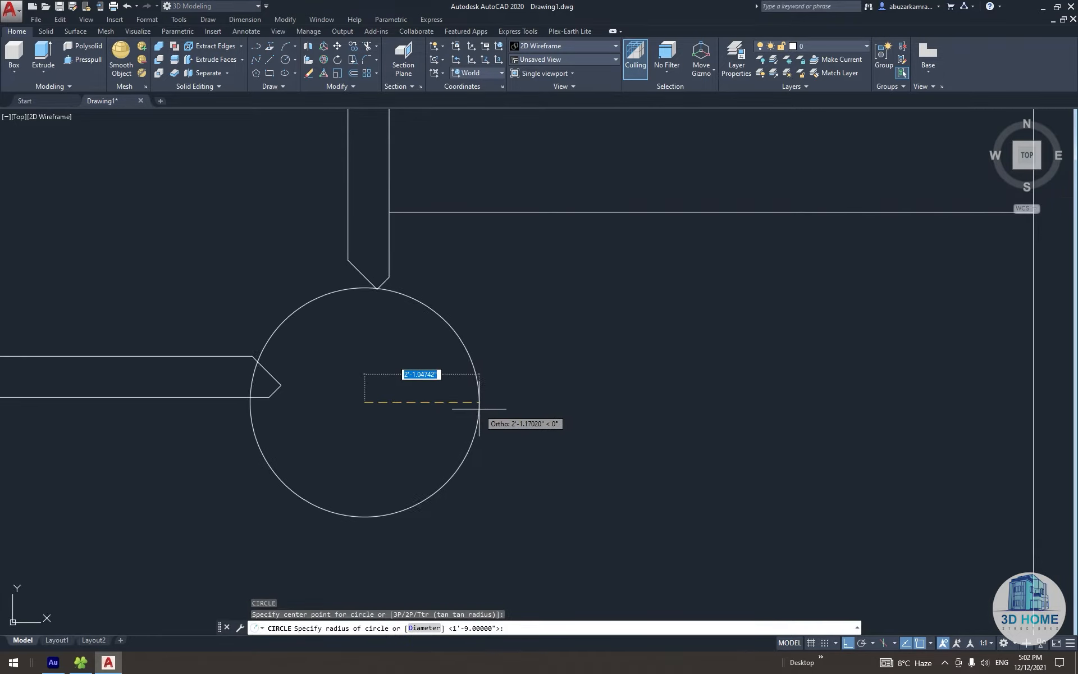
{"action": "type", "text": "42"}
{"action": "key", "text": "Return"}
{"action": "middle_click_drag", "start_coordinate": [430, 418], "coordinate": [461, 371]}
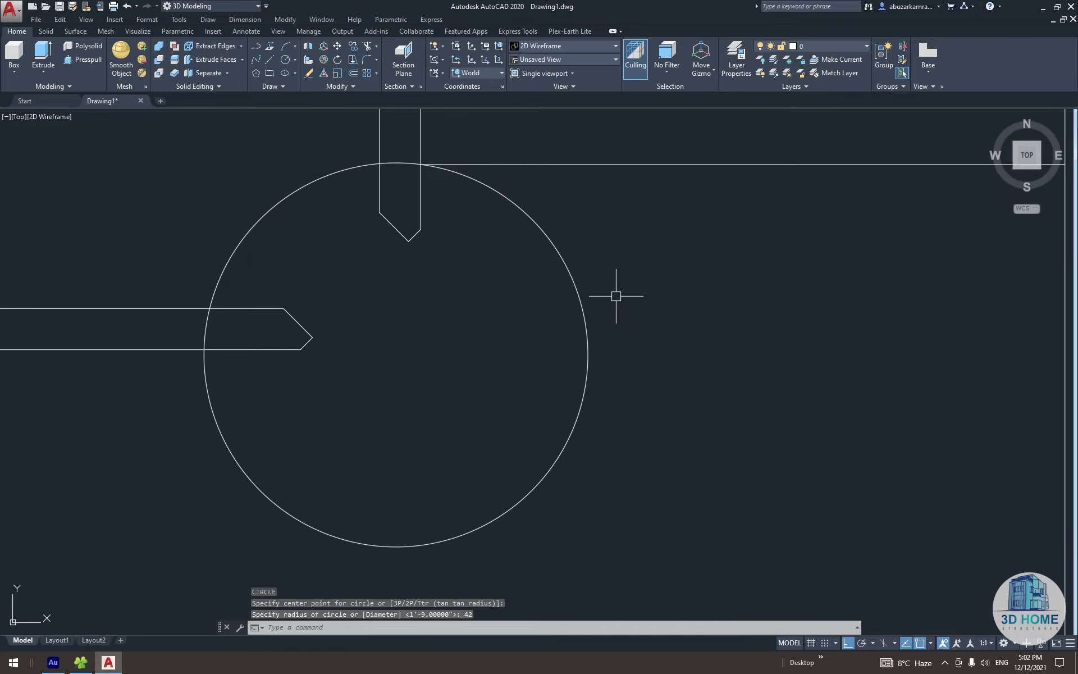
{"action": "left_click", "coordinate": [617, 297]}
{"action": "left_click", "coordinate": [548, 337]}
{"action": "key", "text": "Delete"}
{"action": "mouse_move", "coordinate": [559, 353]}
{"action": "middle_mouse_down"}
{"action": "mouse_move", "coordinate": [559, 337]}
{"action": "mouse_move", "coordinate": [529, 346]}
{"action": "middle_mouse_up"}
{"action": "type", "text": "l"}
{"action": "key", "text": "Return"}
{"action": "left_click", "coordinate": [443, 371]}
{"action": "key", "text": "Escape"}
{"action": "key", "text": "Escape"}
{"action": "middle_click_drag", "start_coordinate": [426, 343], "coordinate": [420, 355]}
{"action": "left_click", "coordinate": [229, 169]}
{"action": "key", "text": "Escape"}
{"action": "key", "text": "Escape"}
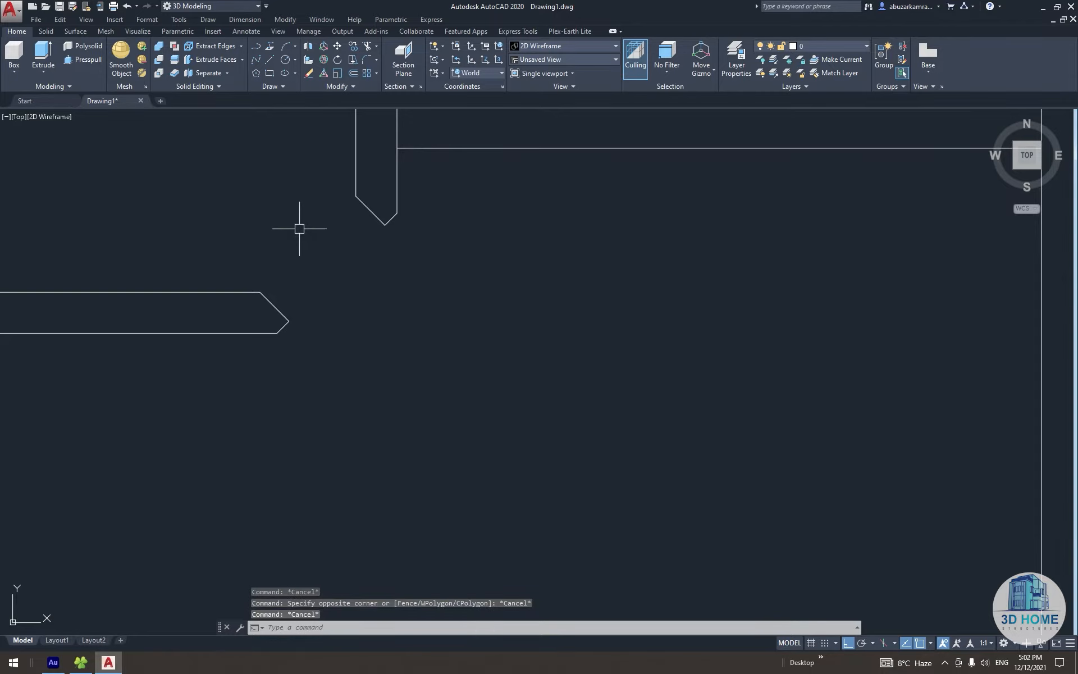
Fillet the inner horizontal and inner vertical wall lines so they meet in a sharp corner across the angled opening
{"action": "type", "text": "f"}
{"action": "key", "text": "Return"}
{"action": "left_click", "coordinate": [250, 291]}
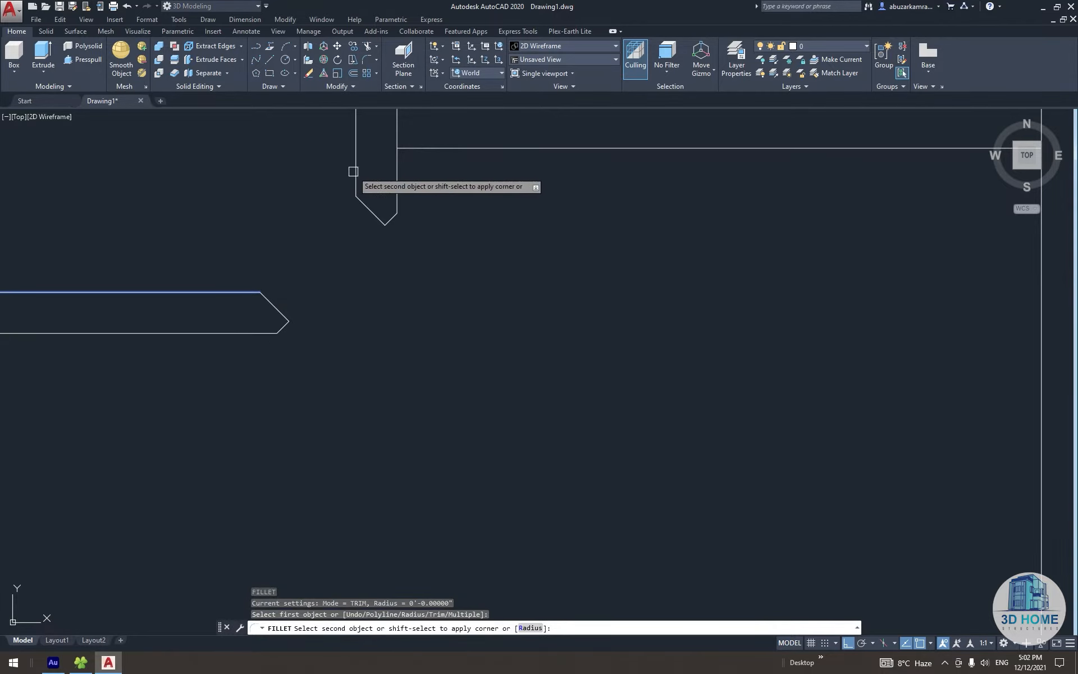
{"action": "key", "text": "Escape"}
Draw a 42-inch horizontal line rightward from the sharp corner of the inner wall lines at the angled opening
{"action": "middle_click_drag", "start_coordinate": [330, 212], "coordinate": [333, 244]}
{"action": "key", "text": "Return"}
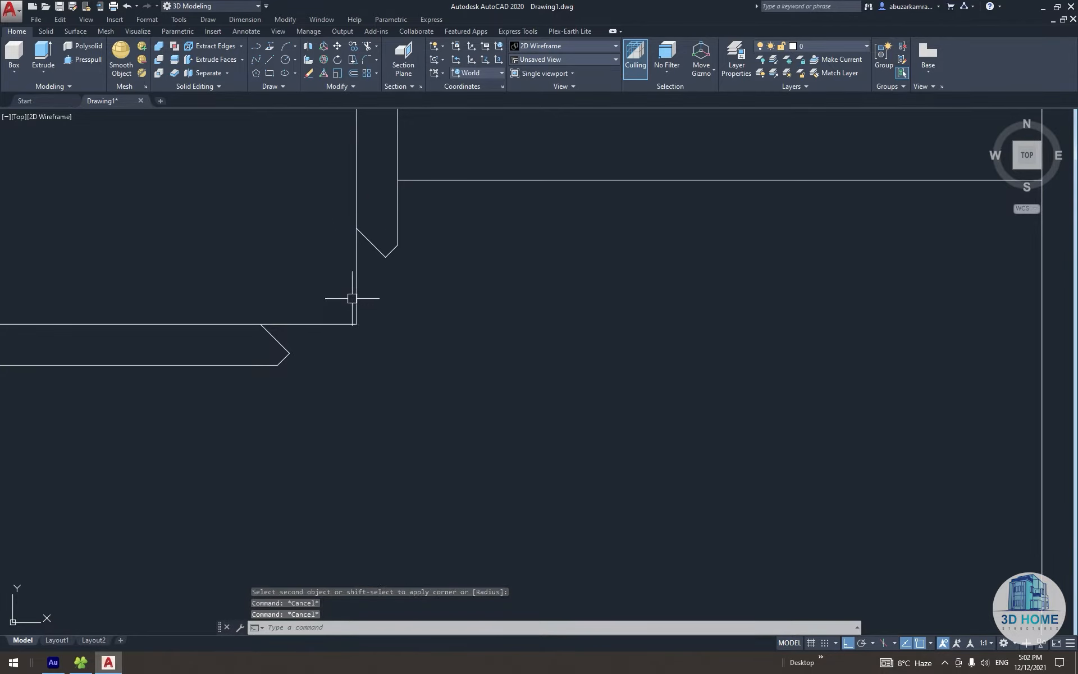
{"action": "middle_click_drag", "start_coordinate": [354, 317], "coordinate": [352, 329]}
{"action": "left_click", "coordinate": [353, 332]}
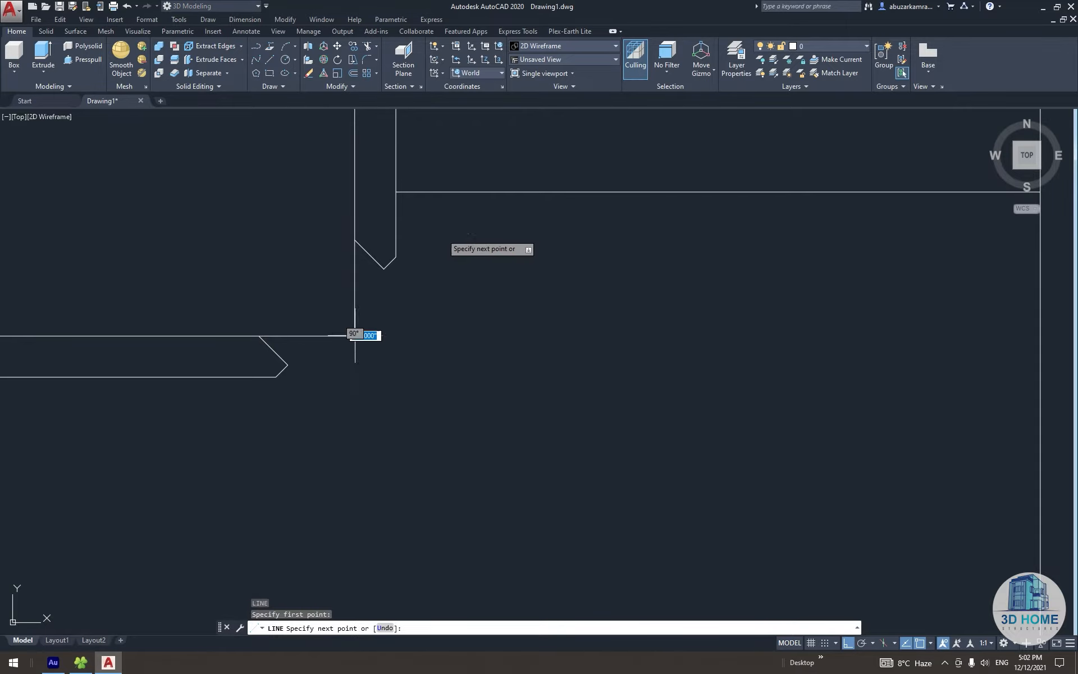
{"action": "type", "text": "42"}
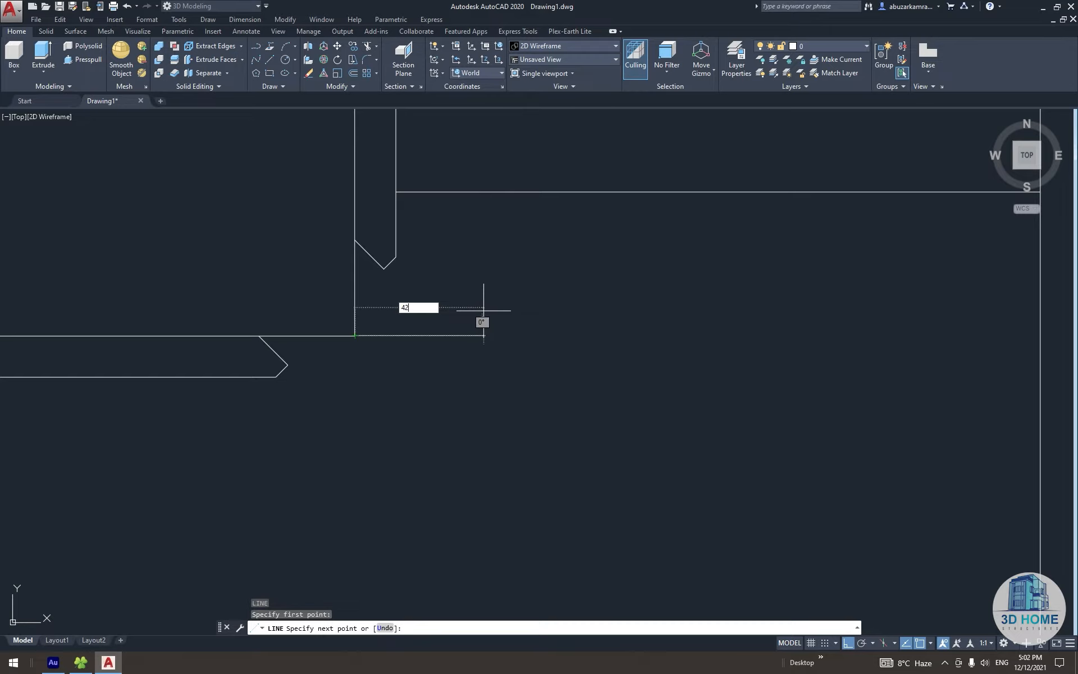
{"action": "key", "text": "Return"}
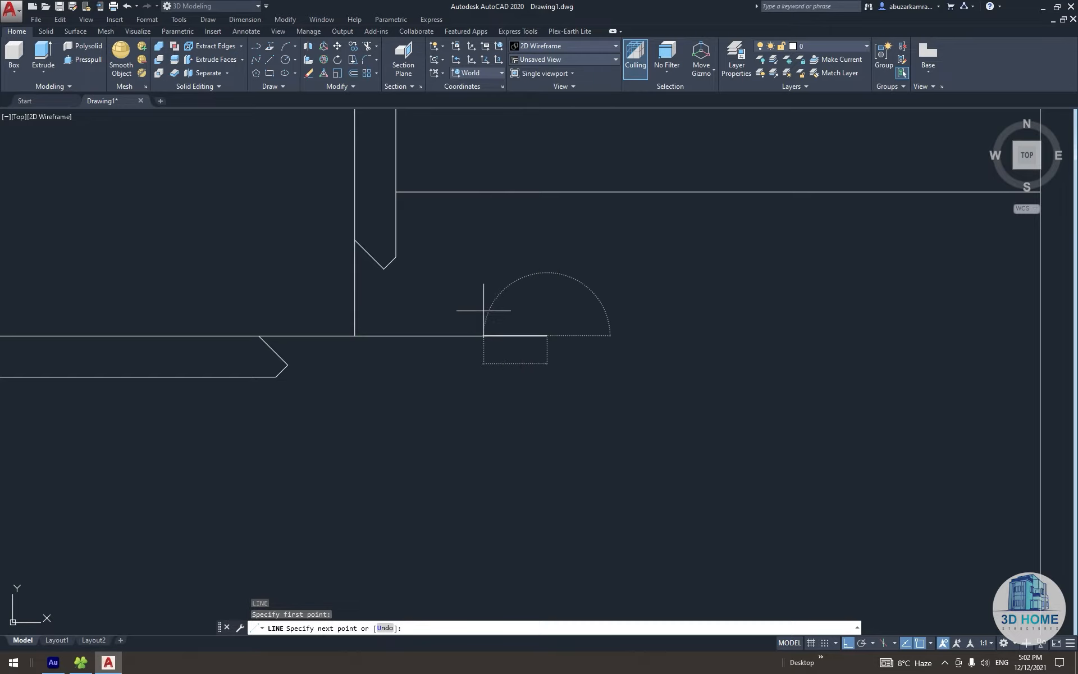
{"action": "key", "text": "Escape"}
{"action": "left_click", "coordinate": [479, 304]}
{"action": "left_click", "coordinate": [440, 399]}
{"action": "key", "text": "Escape"}
{"action": "key", "text": "Escape"}
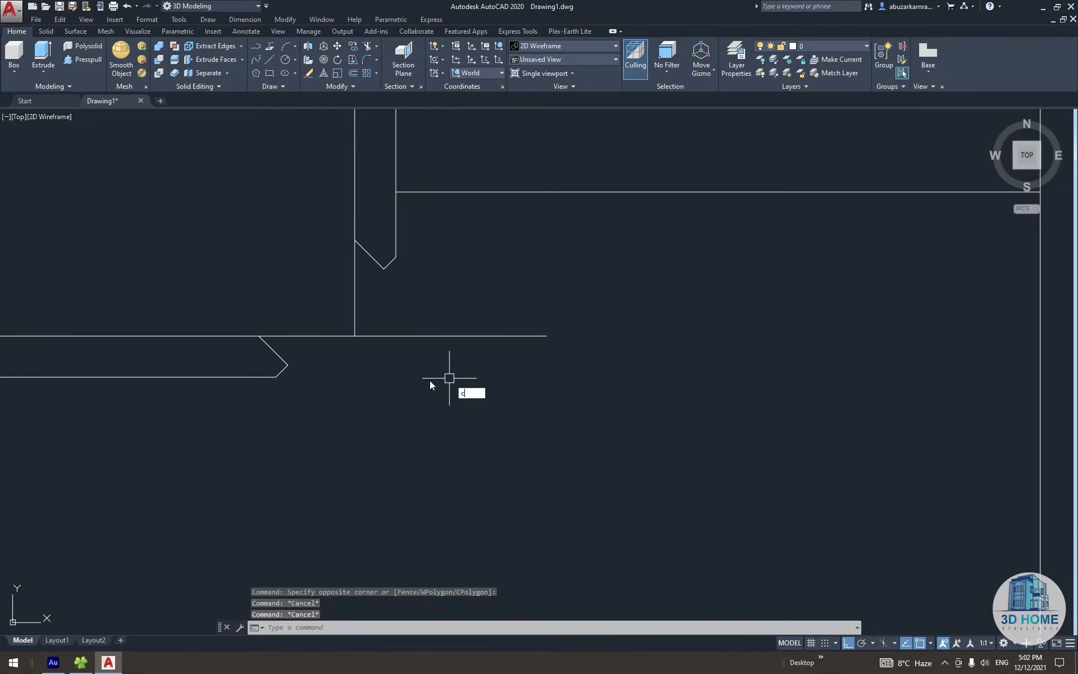
Draw a circle with a radius of about 1'-10" centred on the inner wall corner
{"action": "key", "text": "Return"}
{"action": "left_click", "coordinate": [355, 336]}
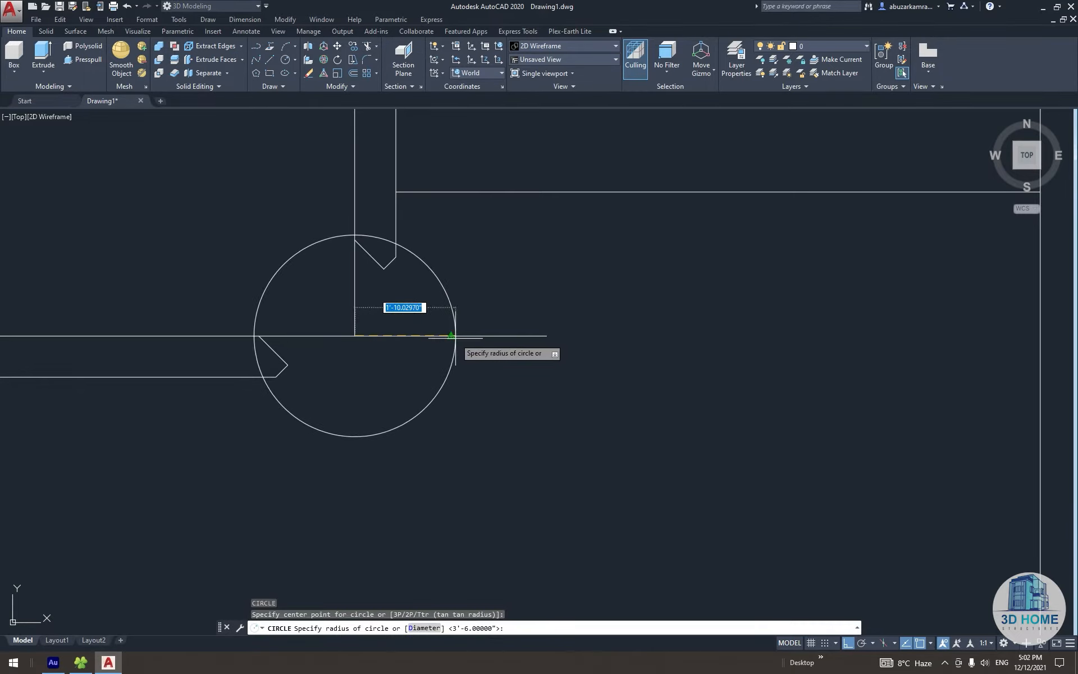
{"action": "left_click", "coordinate": [455, 336]}
{"action": "scroll", "coordinate": [336, 253], "scroll_direction": "up", "scroll_amount": 6}
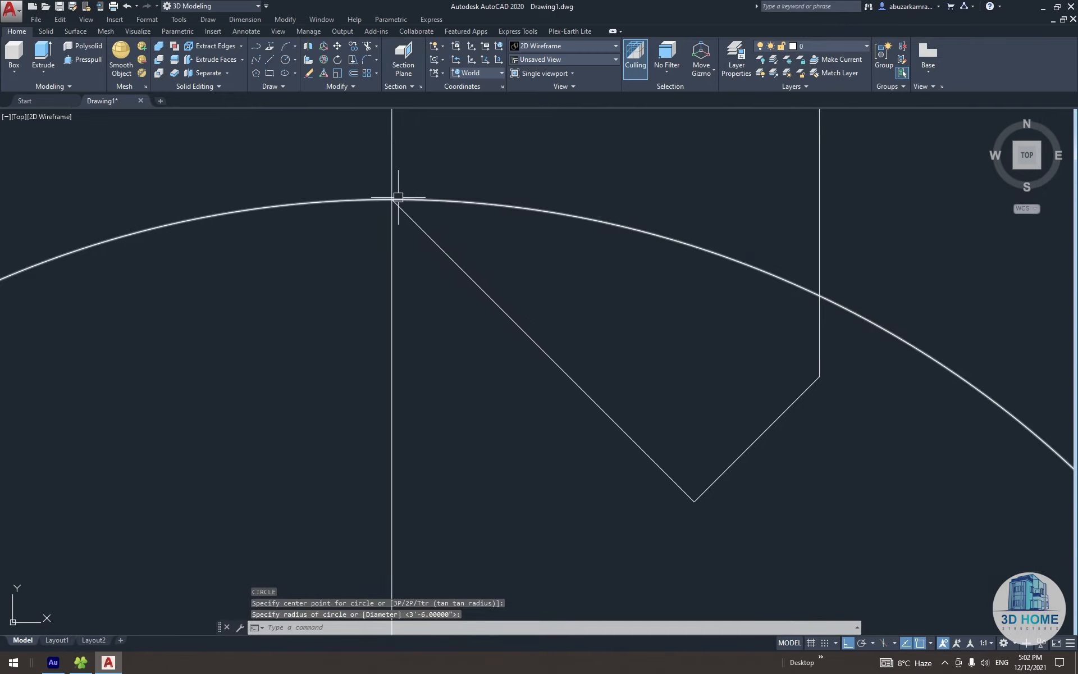
Erase the circle, the inner vertical wall line and the 42-inch horizontal line at the angled opening
{"action": "left_click", "coordinate": [398, 198]}
{"action": "scroll", "coordinate": [411, 200], "scroll_direction": "down", "scroll_amount": 4}
{"action": "left_click", "coordinate": [418, 284]}
{"action": "left_click", "coordinate": [380, 289]}
{"action": "scroll", "coordinate": [380, 289], "scroll_direction": "down", "scroll_amount": 8}
{"action": "key", "text": "Delete"}
{"action": "left_click", "coordinate": [445, 309]}
{"action": "left_click", "coordinate": [431, 347]}
{"action": "mouse_move", "coordinate": [425, 356]}
{"action": "middle_mouse_down"}
{"action": "mouse_move", "coordinate": [428, 378]}
{"action": "mouse_move", "coordinate": [398, 373]}
{"action": "mouse_move", "coordinate": [401, 404]}
{"action": "middle_mouse_up"}
{"action": "key", "text": "Delete"}
Draw a short vertical line upward from the end of the upper jamb's diagonal to restart the inner wall line
{"action": "middle_click_drag", "start_coordinate": [430, 360], "coordinate": [428, 403]}
{"action": "type", "text": "l"}
{"action": "key", "text": "Return"}
{"action": "left_click", "coordinate": [404, 389]}
{"action": "left_click", "coordinate": [415, 291]}
{"action": "key", "text": "Return"}
{"action": "scroll", "coordinate": [407, 365], "scroll_direction": "down", "scroll_amount": 2}
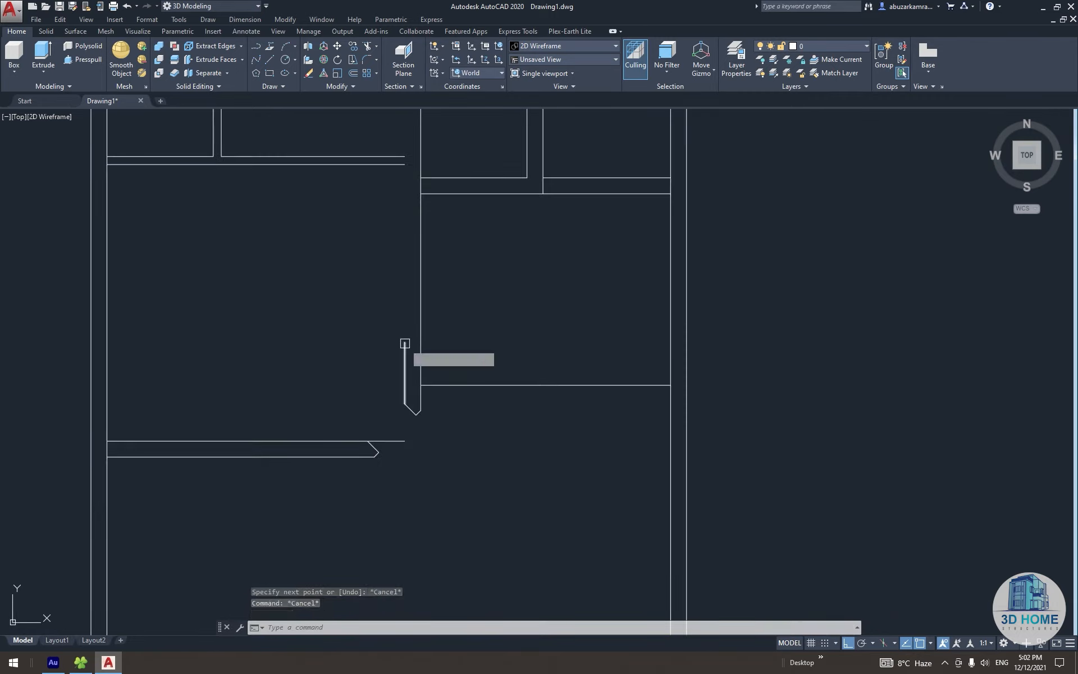
Fillet the new vertical line with the lower line of the horizontal partition above it
{"action": "type", "text": "f"}
{"action": "key", "text": "Return"}
{"action": "left_click", "coordinate": [387, 163]}
{"action": "left_click", "coordinate": [386, 161]}
{"action": "middle_click_drag", "start_coordinate": [404, 180], "coordinate": [404, 310]}
{"action": "key", "text": "Return"}
{"action": "left_click", "coordinate": [406, 305]}
{"action": "left_click", "coordinate": [387, 174]}
{"action": "key", "text": "Escape"}
{"action": "key", "text": "Escape"}
{"action": "key", "text": "Escape"}
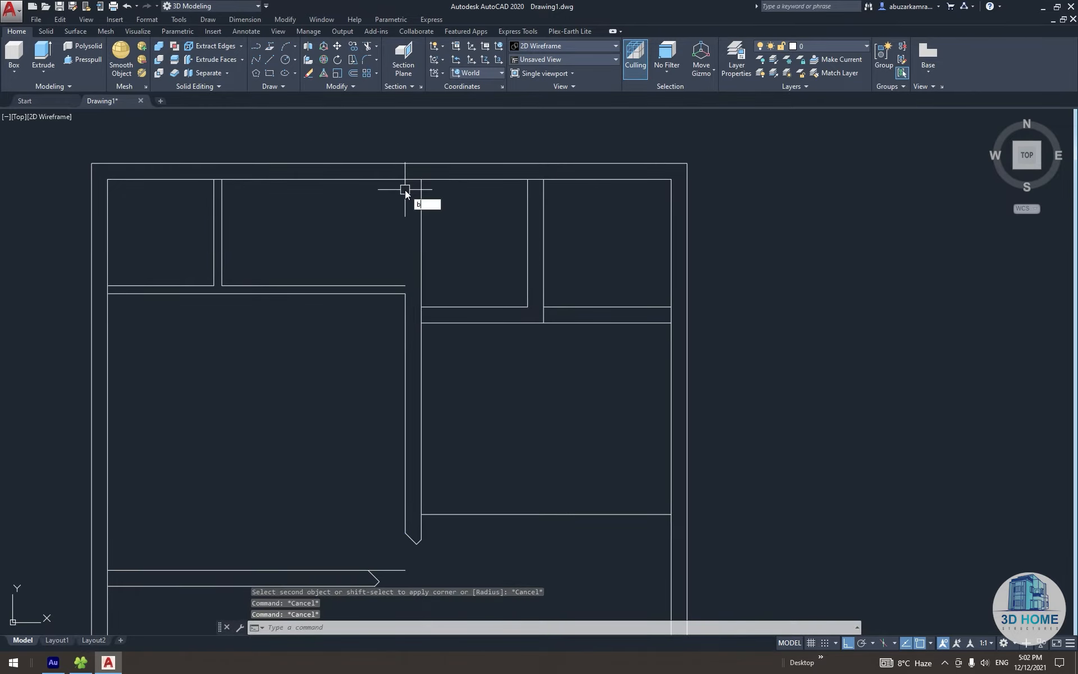
Fillet the new vertical wall line with the top inner wall line so it reaches the top wall
{"action": "type", "text": "f"}
{"action": "key", "text": "Return"}
{"action": "left_click", "coordinate": [405, 298]}
{"action": "left_click", "coordinate": [377, 180]}
{"action": "key", "text": "Return"}
{"action": "left_click", "coordinate": [406, 227]}
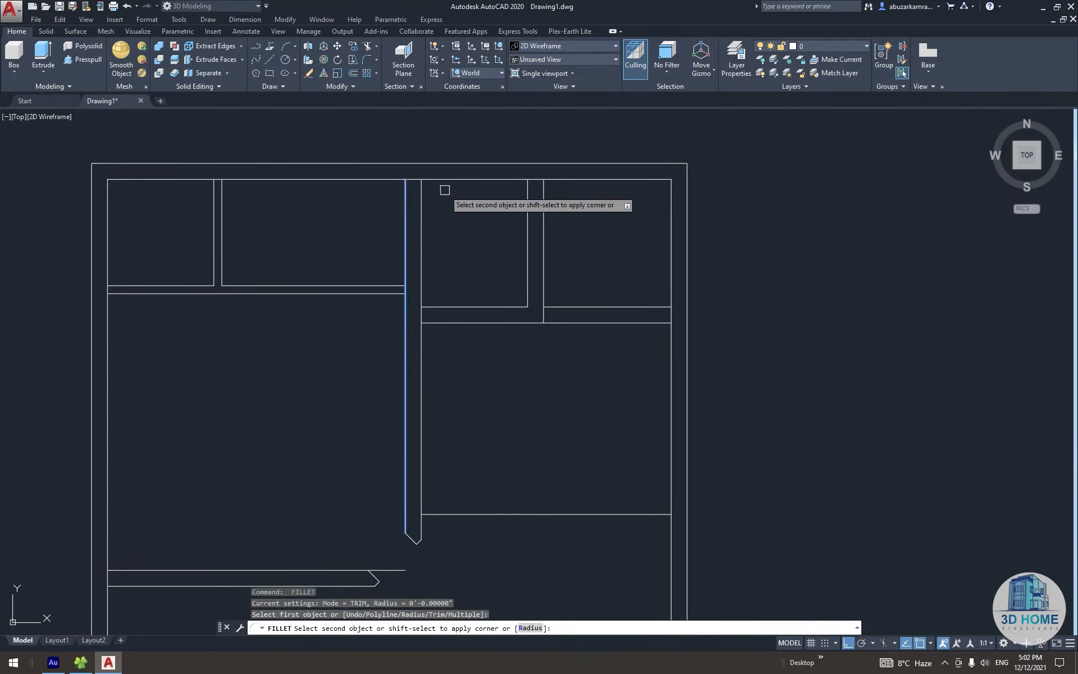
{"action": "left_click", "coordinate": [448, 180]}
Fillet the right line of the central vertical wall with the top inner wall line to form the upper-right room's corner
{"action": "scroll", "coordinate": [447, 182], "scroll_direction": "down", "scroll_amount": 3}
{"action": "scroll", "coordinate": [431, 204], "scroll_direction": "up", "scroll_amount": 3}
{"action": "middle_click_drag", "start_coordinate": [430, 203], "coordinate": [431, 265]}
{"action": "scroll", "coordinate": [432, 265], "scroll_direction": "down", "scroll_amount": 2}
{"action": "type", "text": "t"}
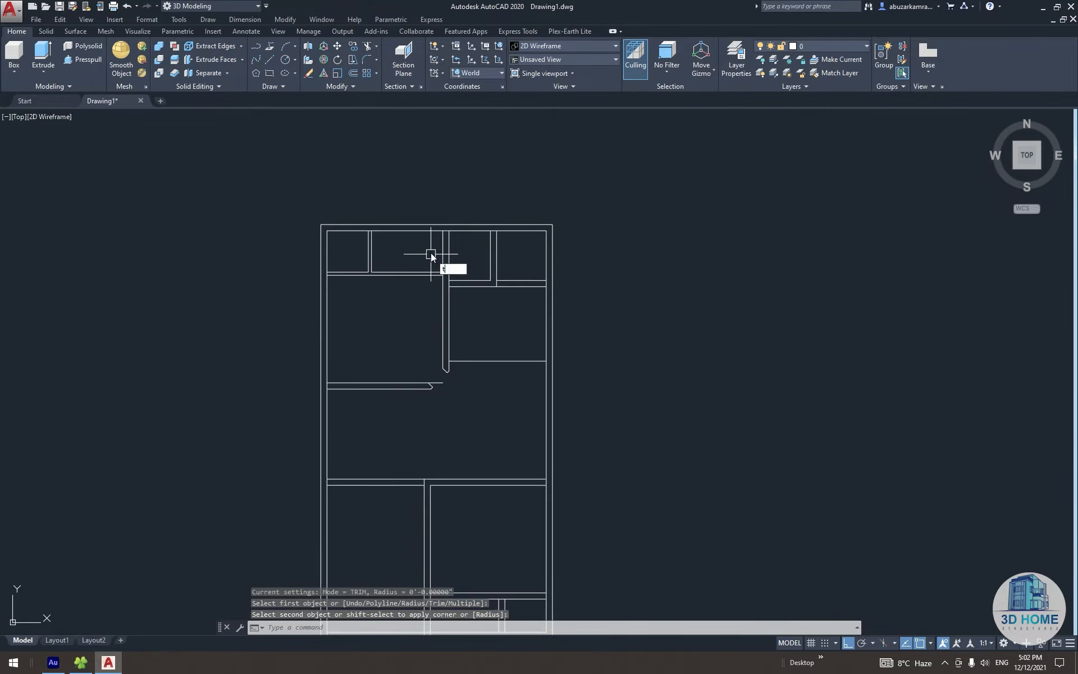
{"action": "scroll", "coordinate": [433, 247], "scroll_direction": "up", "scroll_amount": 3}
{"action": "key", "text": "Return"}
{"action": "left_click", "coordinate": [535, 163]}
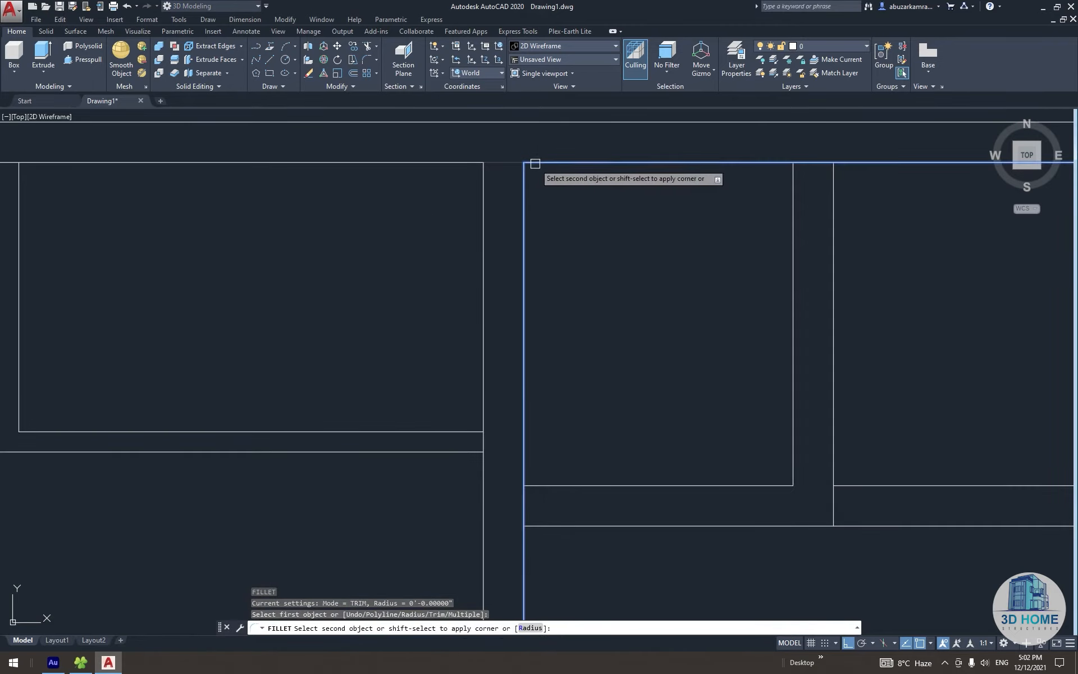
{"action": "key", "text": "Escape"}
Examine the wall junctions around the upper rooms and the central vertical wall
{"action": "scroll", "coordinate": [535, 164], "scroll_direction": "down", "scroll_amount": 3}
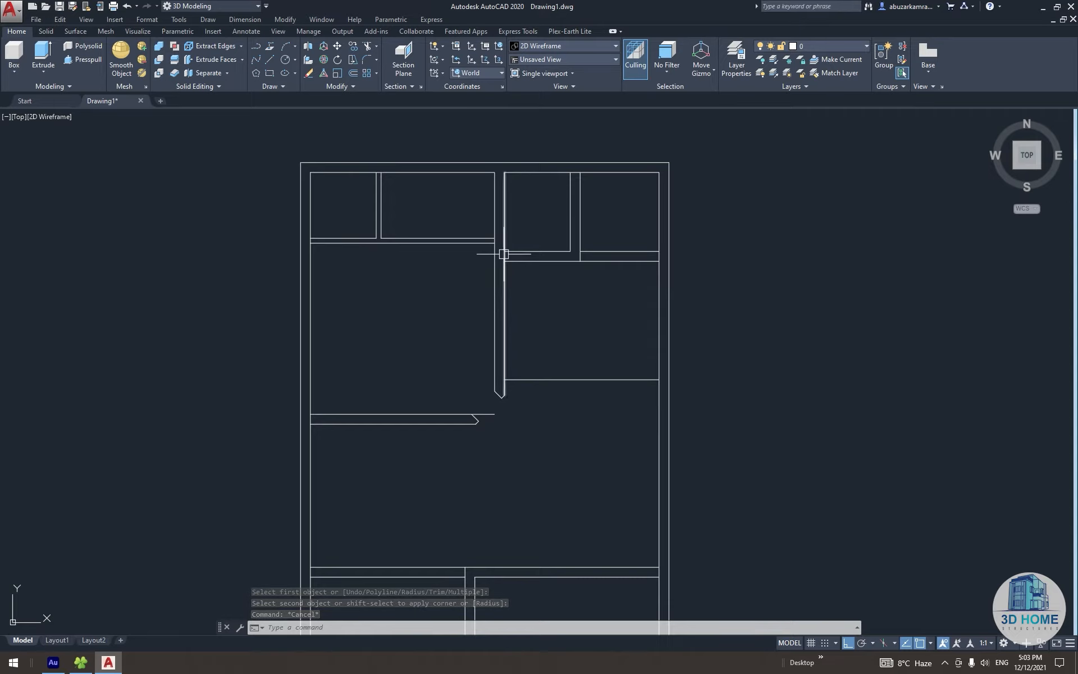
{"action": "scroll", "coordinate": [504, 254], "scroll_direction": "up", "scroll_amount": 2}
{"action": "middle_click_drag", "start_coordinate": [594, 220], "coordinate": [566, 327]}
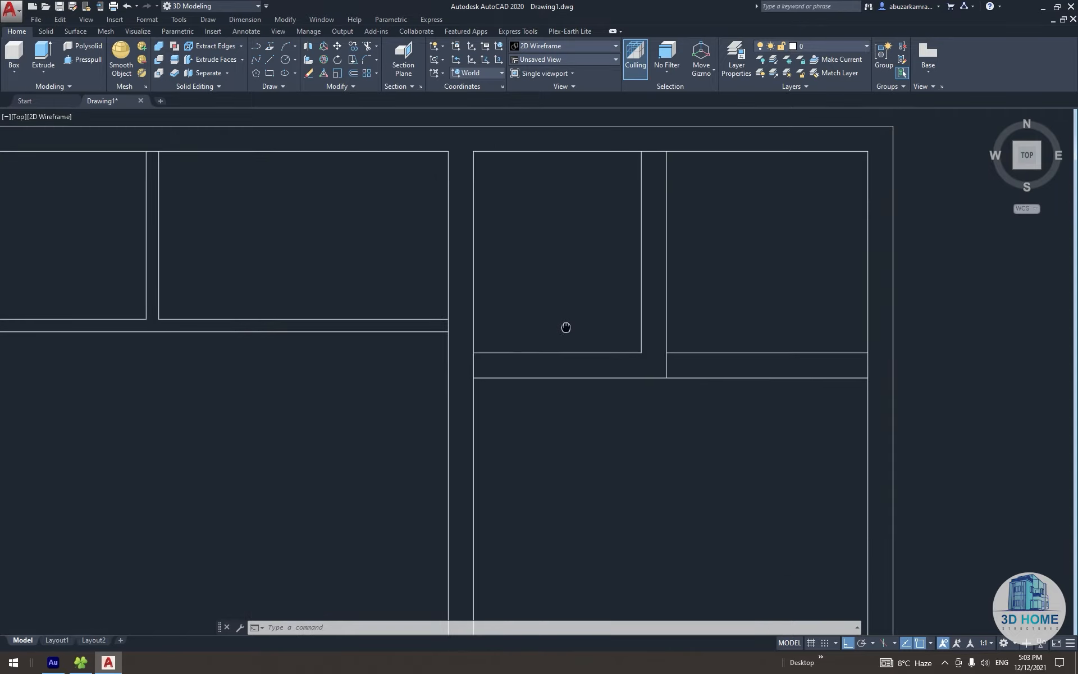
{"action": "scroll", "coordinate": [586, 310], "scroll_direction": "down", "scroll_amount": 2}
{"action": "scroll", "coordinate": [573, 358], "scroll_direction": "up", "scroll_amount": 2}
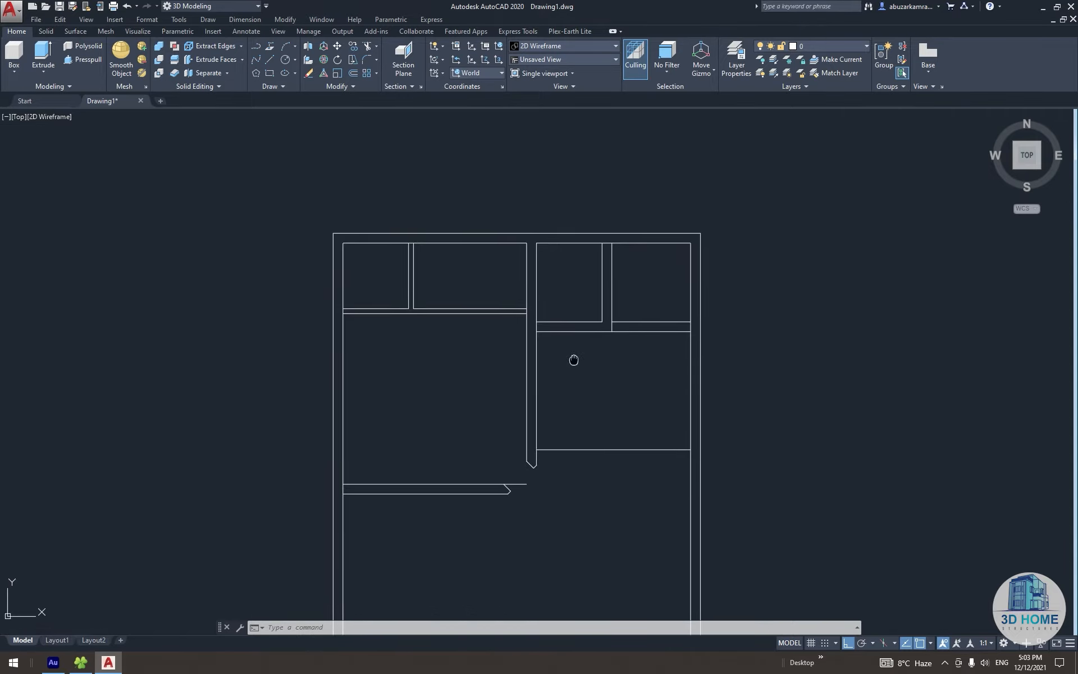
{"action": "left_click_drag", "start_coordinate": [560, 344], "coordinate": [549, 207]}
{"action": "key", "text": "Escape"}
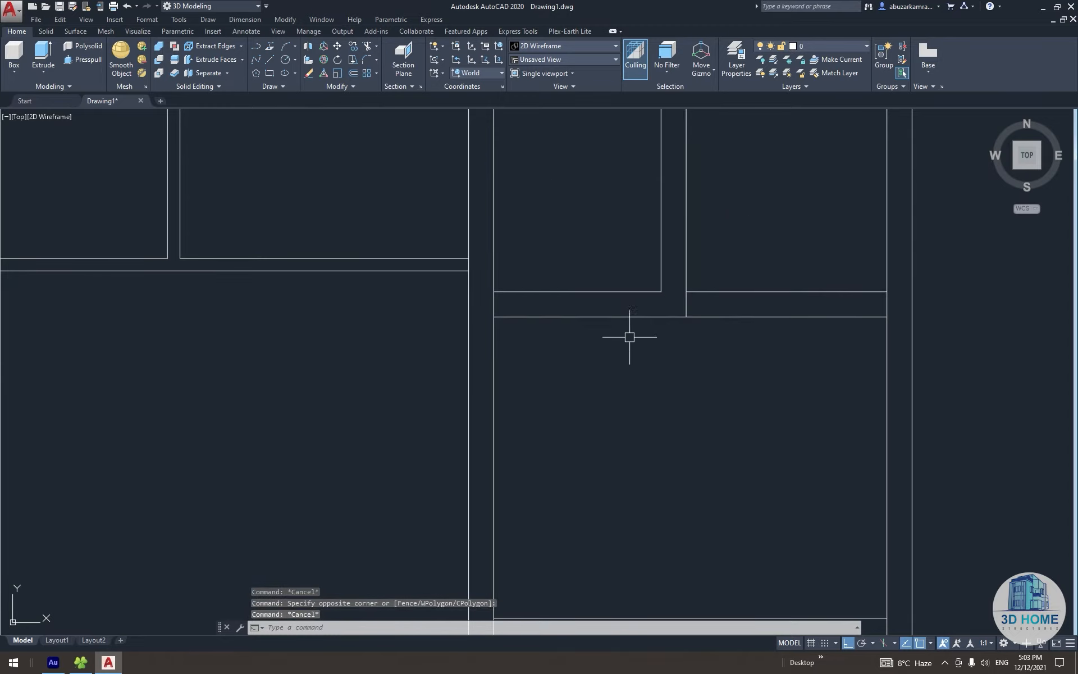
{"action": "scroll", "coordinate": [628, 341], "scroll_direction": "down", "scroll_amount": 4}
{"action": "scroll", "coordinate": [611, 343], "scroll_direction": "up", "scroll_amount": 4}
Trim the part of the inner horizontal wall line that overhangs the diagonal end at the angled opening
{"action": "scroll", "coordinate": [549, 366], "scroll_direction": "down", "scroll_amount": 2}
{"action": "scroll", "coordinate": [585, 342], "scroll_direction": "up", "scroll_amount": 7}
{"action": "left_click", "coordinate": [571, 411]}
{"action": "key", "text": "Escape"}
{"action": "middle_click_drag", "start_coordinate": [533, 466], "coordinate": [511, 425]}
{"action": "type", "text": "tr"}
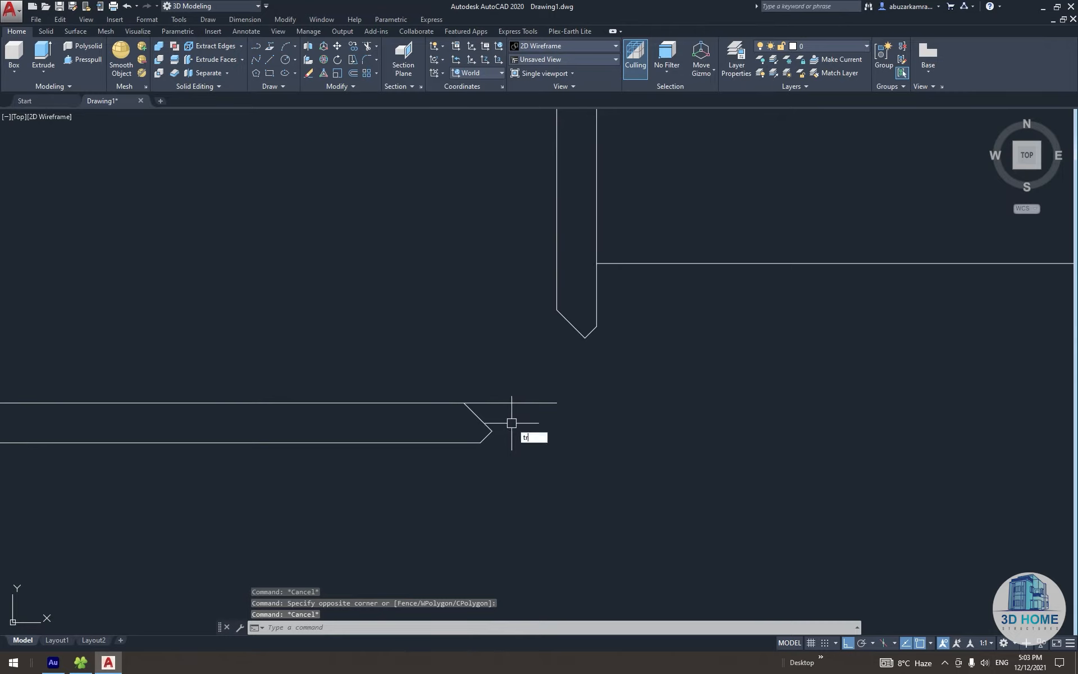
{"action": "left_click", "coordinate": [545, 429]}
{"action": "left_click", "coordinate": [525, 389]}
{"action": "key", "text": "Escape"}
Remove the stub of the lower horizontal wall line that crosses inside the central vertical wall near the plan's bottom
{"action": "scroll", "coordinate": [523, 380], "scroll_direction": "down", "scroll_amount": 6}
{"action": "middle_click_drag", "start_coordinate": [524, 554], "coordinate": [478, 246]}
{"action": "scroll", "coordinate": [533, 402], "scroll_direction": "up", "scroll_amount": 4}
{"action": "middle_click_drag", "start_coordinate": [489, 429], "coordinate": [507, 387]}
{"action": "type", "text": "r"}
{"action": "key", "text": "Return"}
{"action": "key", "text": "Return"}
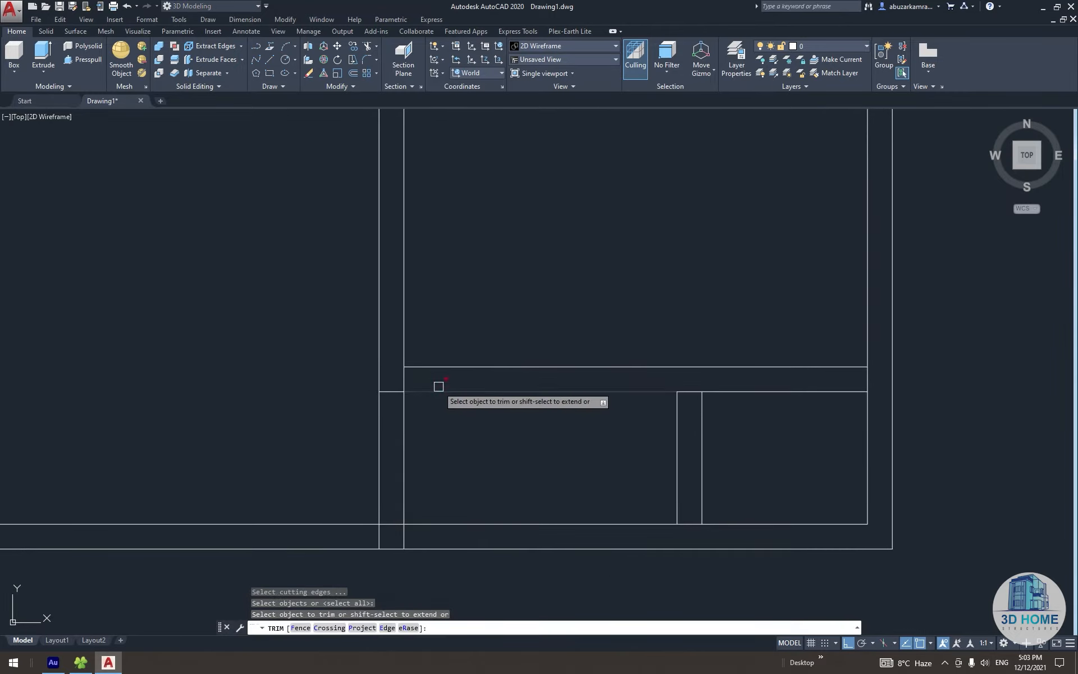
{"action": "left_click", "coordinate": [399, 388]}
{"action": "key", "text": "Escape"}
{"action": "key", "text": "Escape"}
{"action": "left_click", "coordinate": [396, 391]}
{"action": "mouse_move", "coordinate": [403, 417]}
{"action": "middle_mouse_down"}
{"action": "mouse_move", "coordinate": [390, 420]}
{"action": "mouse_move", "coordinate": [418, 432]}
{"action": "mouse_move", "coordinate": [422, 373]}
{"action": "middle_mouse_up"}
{"action": "key", "text": "Delete"}
{"action": "key", "text": "Escape"}
Trim the bottom inner wall line inside the central vertical wall, and erase the two vertical stubs crossing the bottom outer wall
{"action": "middle_click_drag", "start_coordinate": [429, 461], "coordinate": [444, 472]}
{"action": "type", "text": "tr"}
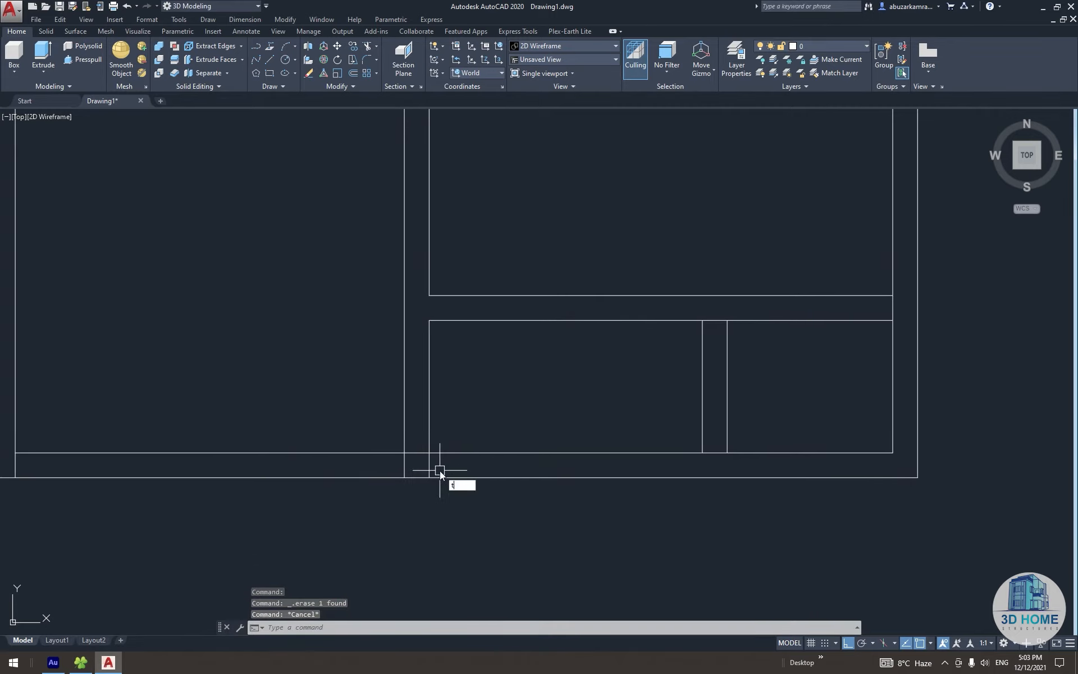
{"action": "key", "text": "Return"}
{"action": "key", "text": "Return"}
{"action": "left_click", "coordinate": [419, 453]}
{"action": "key", "text": "Escape"}
{"action": "left_click", "coordinate": [363, 425]}
{"action": "left_click", "coordinate": [449, 492]}
{"action": "mouse_move", "coordinate": [469, 512]}
{"action": "middle_mouse_down"}
{"action": "mouse_move", "coordinate": [444, 505]}
{"action": "mouse_move", "coordinate": [456, 500]}
{"action": "middle_mouse_up"}
{"action": "key", "text": "Delete"}
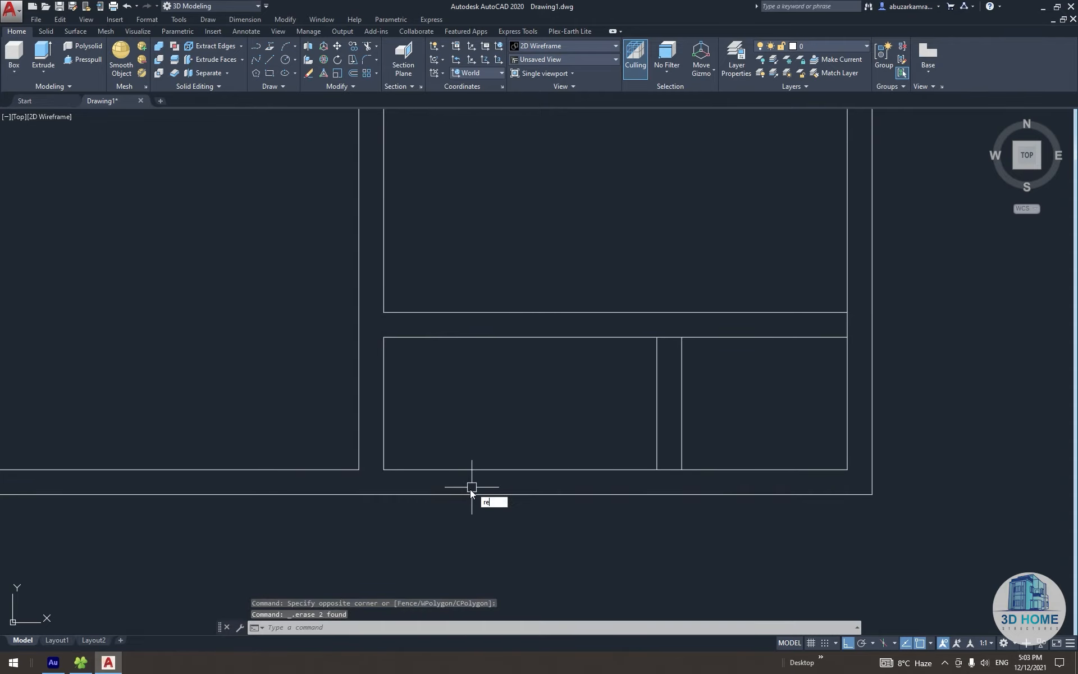
Draw a rectangle across the foot of the central vertical wall and stretch its lower edge to the outer wall line
{"action": "type", "text": "c"}
{"action": "key", "text": "Return"}
{"action": "left_click", "coordinate": [383, 472]}
{"action": "left_click", "coordinate": [384, 520]}
{"action": "key", "text": "Escape"}
{"action": "left_click", "coordinate": [371, 521]}
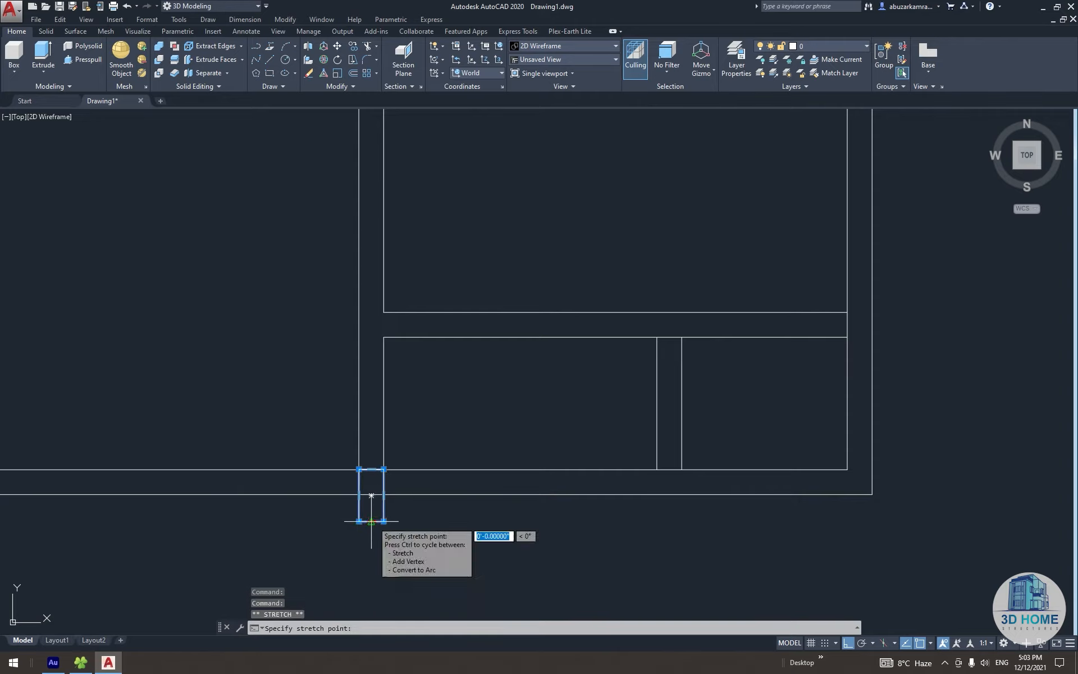
{"action": "left_click", "coordinate": [372, 495]}
{"action": "scroll", "coordinate": [376, 497], "scroll_direction": "down", "scroll_amount": 3}
{"action": "key", "text": "Escape"}
{"action": "middle_click_drag", "start_coordinate": [587, 481], "coordinate": [493, 502]}
{"action": "scroll", "coordinate": [493, 502], "scroll_direction": "up", "scroll_amount": 3}
{"action": "middle_click_drag", "start_coordinate": [480, 427], "coordinate": [481, 436]}
{"action": "scroll", "coordinate": [481, 436], "scroll_direction": "up", "scroll_amount": 2}
{"action": "type", "text": "tr"}
{"action": "key", "text": "Return"}
{"action": "key", "text": "Return"}
{"action": "scroll", "coordinate": [457, 394], "scroll_direction": "down", "scroll_amount": 4}
{"action": "key", "text": "Escape"}
{"action": "mouse_move", "coordinate": [457, 395]}
{"action": "middle_mouse_down"}
{"action": "mouse_move", "coordinate": [475, 438]}
{"action": "mouse_move", "coordinate": [499, 435]}
{"action": "middle_mouse_up"}
{"action": "key", "text": "Escape"}
Offset the lower line of the horizontal wall above the two small bottom rooms upward by 4.5 inches
{"action": "type", "text": "o"}
{"action": "key", "text": "Return"}
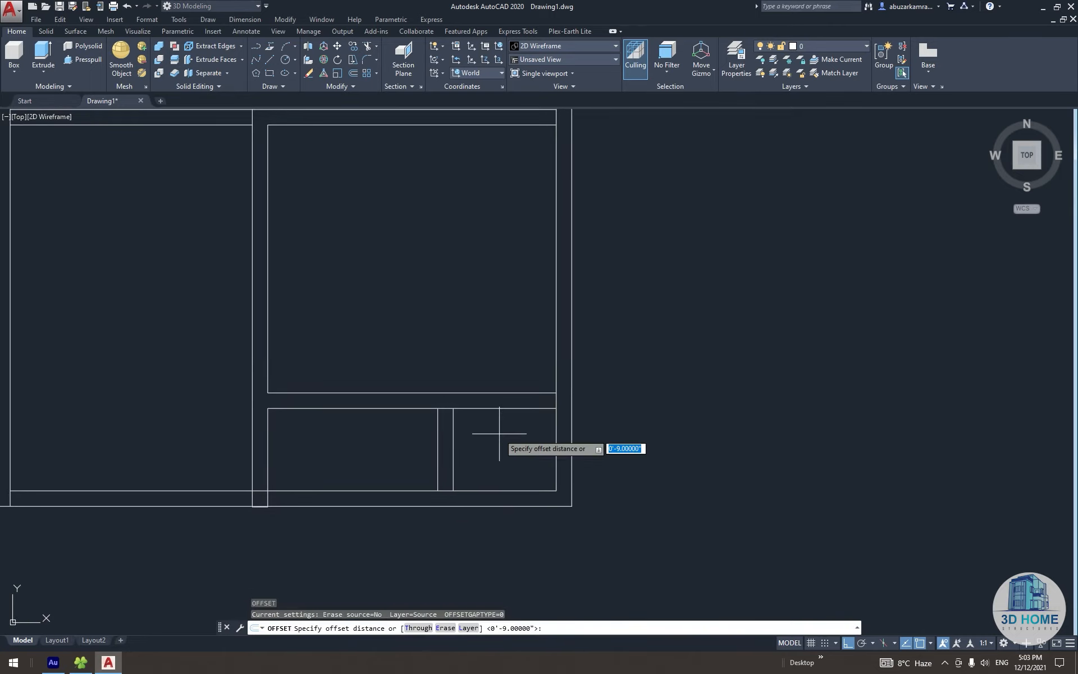
{"action": "type", "text": "4.5"}
{"action": "key", "text": "Return"}
{"action": "scroll", "coordinate": [494, 410], "scroll_direction": "up", "scroll_amount": 4}
{"action": "left_click", "coordinate": [479, 407]}
{"action": "left_click", "coordinate": [477, 392]}
{"action": "key", "text": "Escape"}
Fillet the partition's right line with the 4.5-inch offset line, and its left line with the original lower wall line
{"action": "middle_click_drag", "start_coordinate": [476, 393], "coordinate": [502, 374]}
{"action": "type", "text": "f"}
{"action": "key", "text": "Return"}
{"action": "left_click", "coordinate": [431, 418]}
{"action": "left_click", "coordinate": [457, 373]}
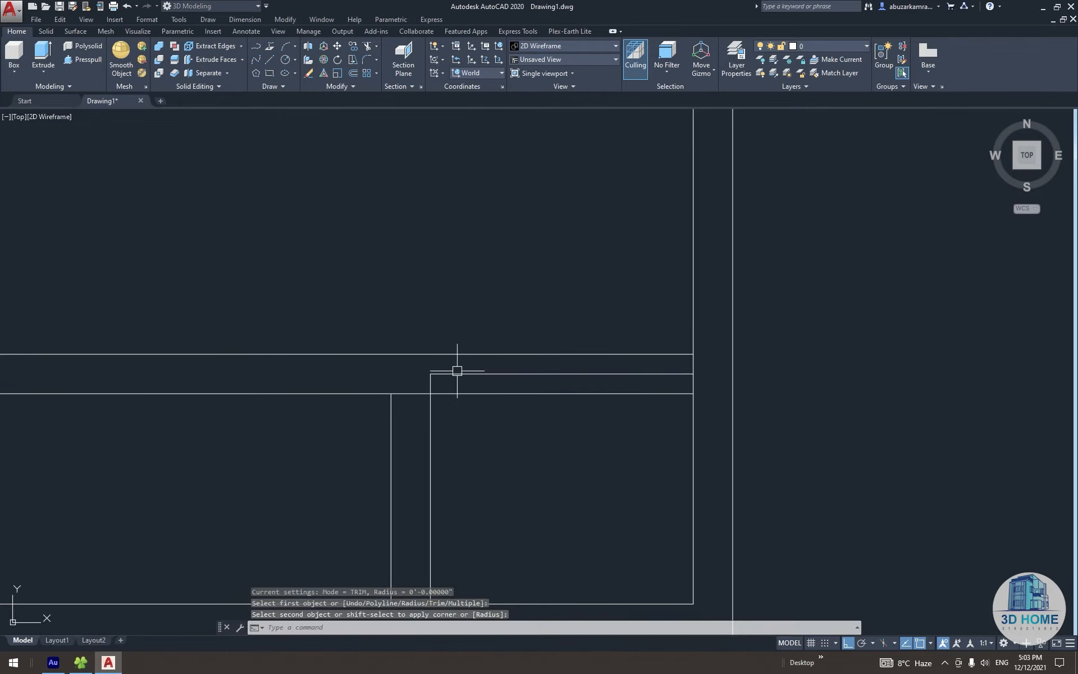
{"action": "key", "text": "Return"}
{"action": "left_click", "coordinate": [389, 415]}
{"action": "left_click", "coordinate": [378, 395]}
{"action": "scroll", "coordinate": [380, 405], "scroll_direction": "down", "scroll_amount": 4}
{"action": "key", "text": "Escape"}
Trim the bottom inner wall line between the two lines of the partition separating the small bottom rooms
{"action": "middle_click_drag", "start_coordinate": [384, 475], "coordinate": [472, 469]}
{"action": "scroll", "coordinate": [472, 469], "scroll_direction": "up", "scroll_amount": 4}
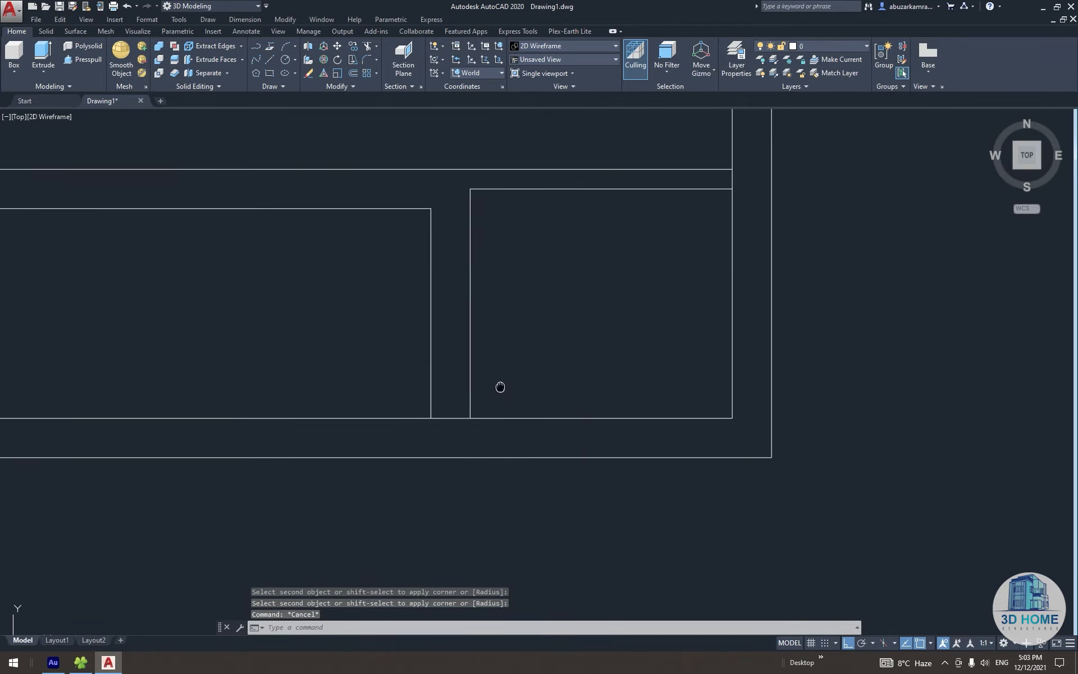
{"action": "scroll", "coordinate": [505, 468], "scroll_direction": "down", "scroll_amount": 4}
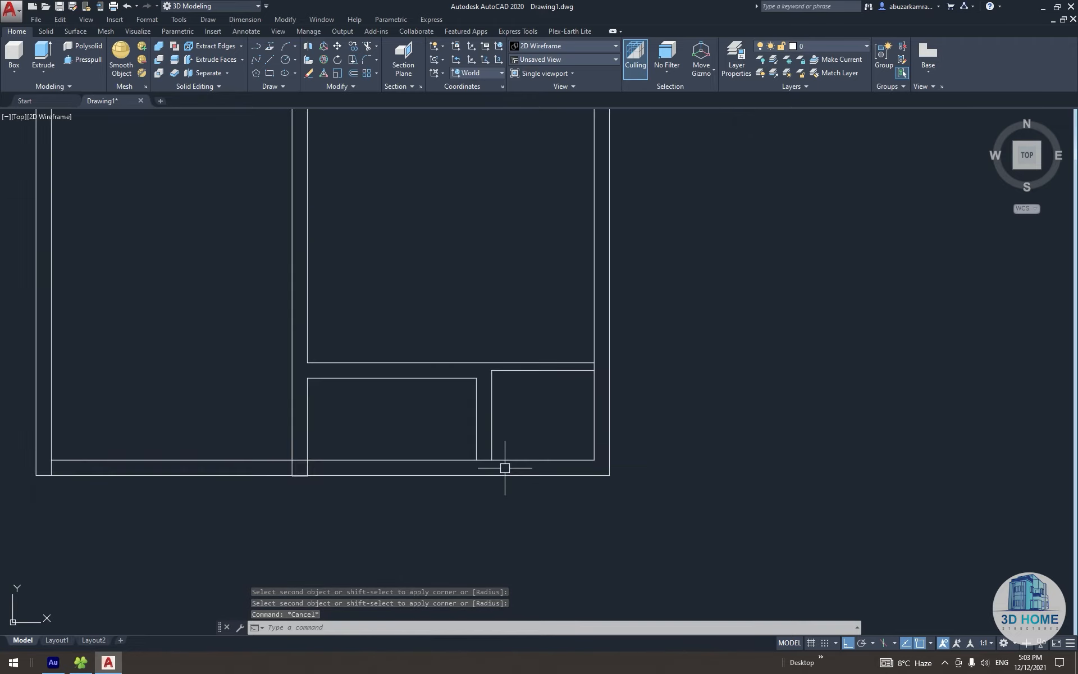
{"action": "type", "text": "tr"}
{"action": "key", "text": "Return"}
{"action": "key", "text": "Return"}
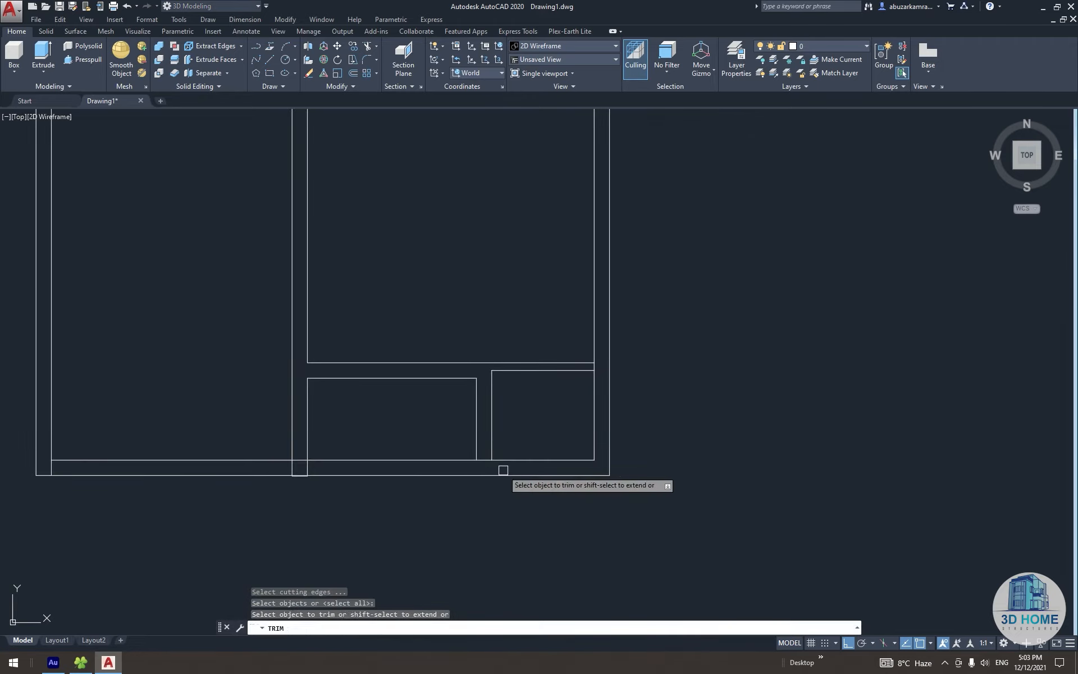
{"action": "scroll", "coordinate": [485, 459], "scroll_direction": "up", "scroll_amount": 4}
{"action": "scroll", "coordinate": [475, 447], "scroll_direction": "down", "scroll_amount": 4}
{"action": "key", "text": "Escape"}
Extend the left line of the small rooms' partition down to the bottom outer wall line
{"action": "middle_click_drag", "start_coordinate": [404, 487], "coordinate": [594, 479]}
{"action": "type", "text": "ex"}
{"action": "key", "text": "Return"}
{"action": "key", "text": "Return"}
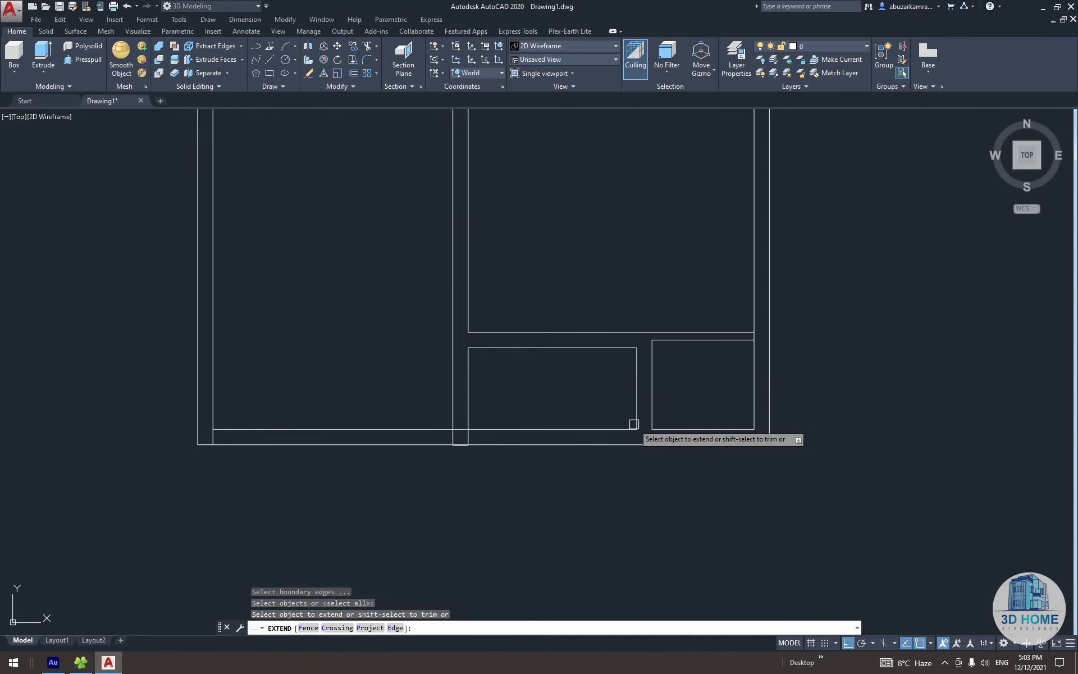
{"action": "key", "text": "Escape"}
{"action": "key", "text": "Escape"}
Erase the bottom inner wall line of the small room beside the central vertical wall
{"action": "left_click", "coordinate": [599, 429]}
{"action": "middle_click_drag", "start_coordinate": [599, 430], "coordinate": [581, 429]}
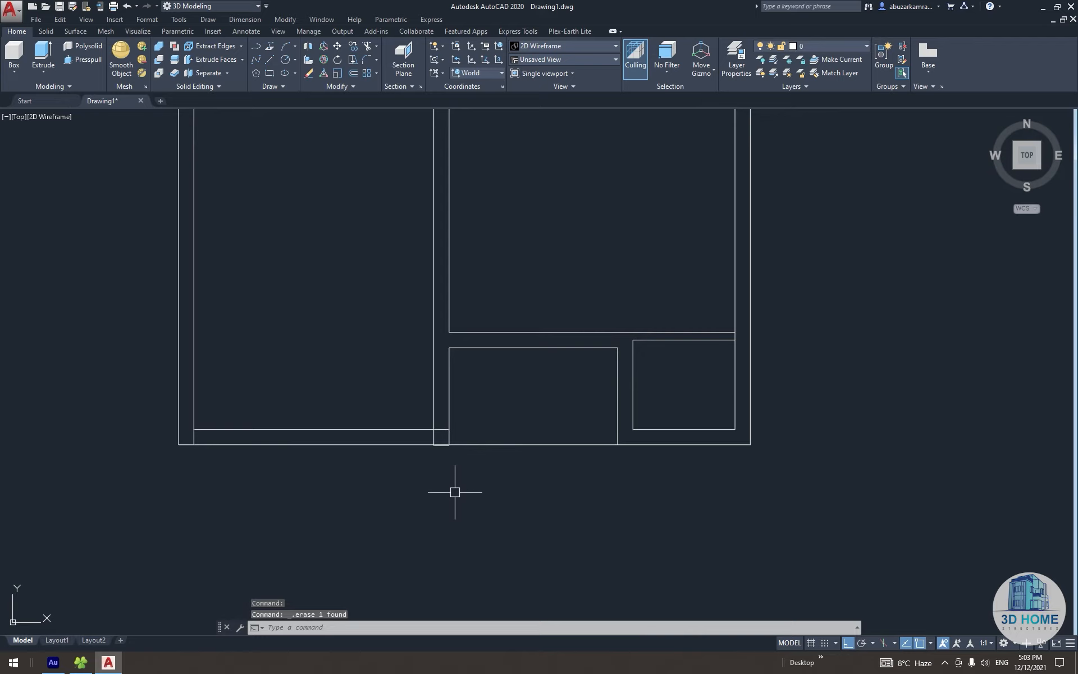
{"action": "left_click", "coordinate": [456, 493]}
{"action": "key", "text": "Escape"}
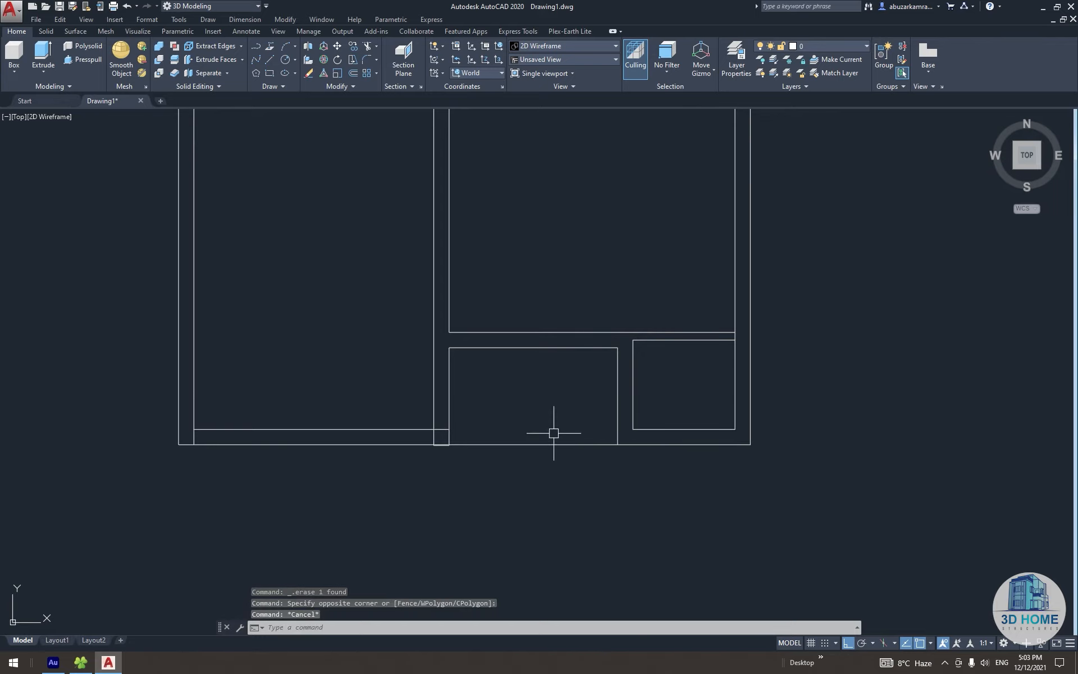
{"action": "scroll", "coordinate": [539, 408], "scroll_direction": "down", "scroll_amount": 2}
{"action": "middle_click_drag", "start_coordinate": [539, 409], "coordinate": [537, 452]}
{"action": "scroll", "coordinate": [537, 453], "scroll_direction": "up", "scroll_amount": 2}
{"action": "left_click", "coordinate": [544, 438]}
{"action": "key", "text": "Escape"}
{"action": "middle_click_drag", "start_coordinate": [537, 506], "coordinate": [551, 441]}
{"action": "scroll", "coordinate": [551, 441], "scroll_direction": "up", "scroll_amount": 4}
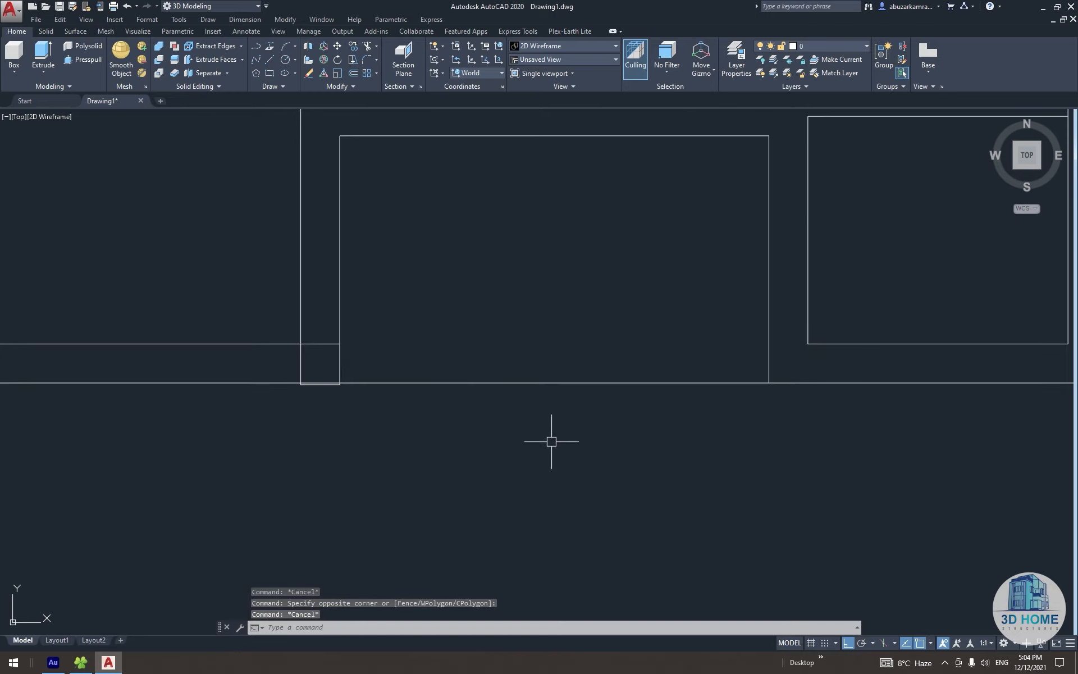
{"action": "type", "text": "tr"}
{"action": "key", "text": "space"}
{"action": "left_click", "coordinate": [551, 441]}
{"action": "left_click", "coordinate": [532, 375]}
{"action": "key", "text": "Escape"}
{"action": "key", "text": "Escape"}
{"action": "key", "text": "Escape"}
Trim the bottom outer wall line between the central vertical wall and the small bottom right room's left wall
{"action": "scroll", "coordinate": [336, 393], "scroll_direction": "up", "scroll_amount": 6}
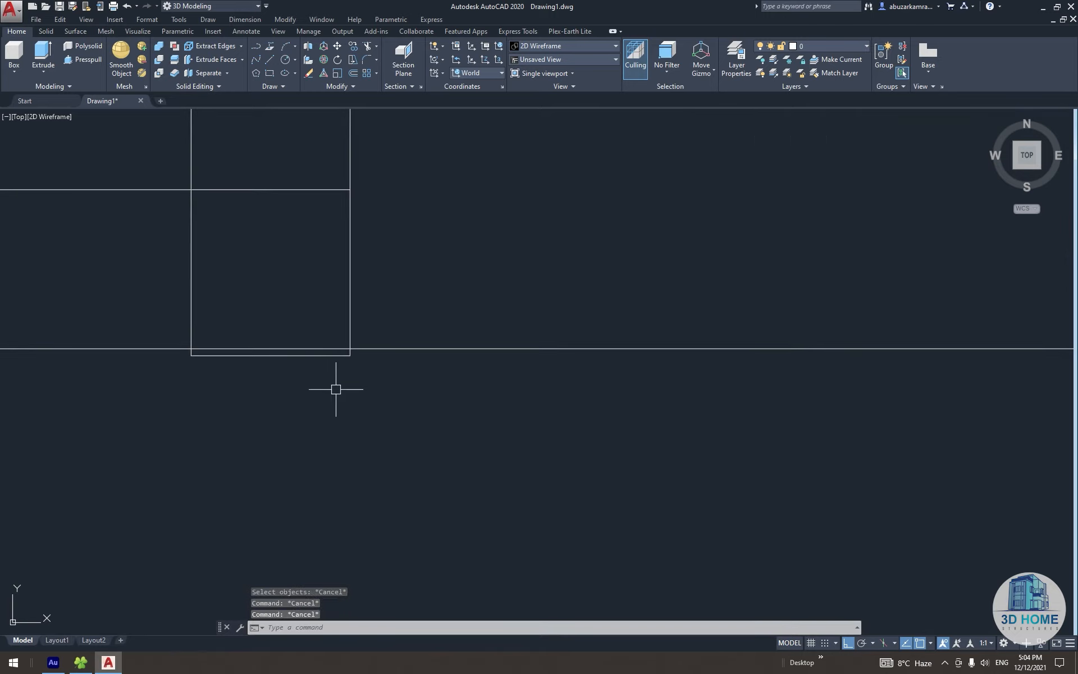
{"action": "left_click", "coordinate": [271, 355]}
{"action": "key", "text": "Escape"}
{"action": "key", "text": "Escape"}
{"action": "scroll", "coordinate": [365, 385], "scroll_direction": "down", "scroll_amount": 4}
{"action": "type", "text": "tr"}
{"action": "key", "text": "space"}
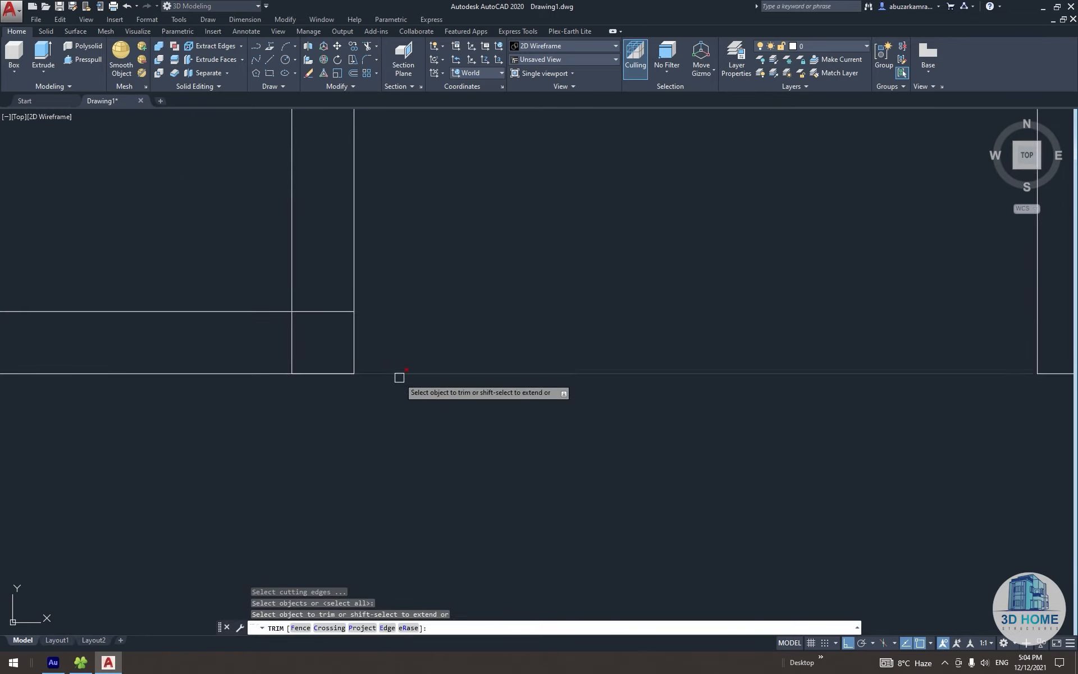
{"action": "key", "text": "Escape"}
Draw a horizontal line along the middle of the left room's bottom wall, from the central wall to the left outer wall
{"action": "scroll", "coordinate": [399, 378], "scroll_direction": "down", "scroll_amount": 3}
{"action": "middle_click_drag", "start_coordinate": [346, 385], "coordinate": [564, 455]}
{"action": "scroll", "coordinate": [443, 426], "scroll_direction": "up", "scroll_amount": 4}
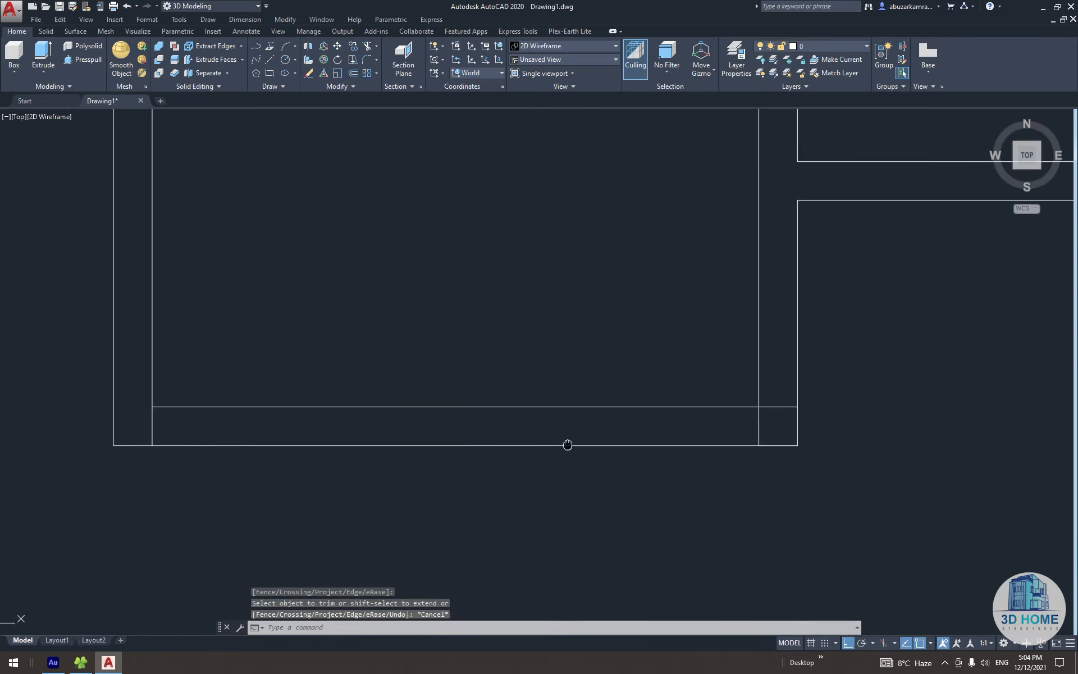
{"action": "type", "text": "l"}
{"action": "key", "text": "space"}
{"action": "left_click", "coordinate": [710, 426]}
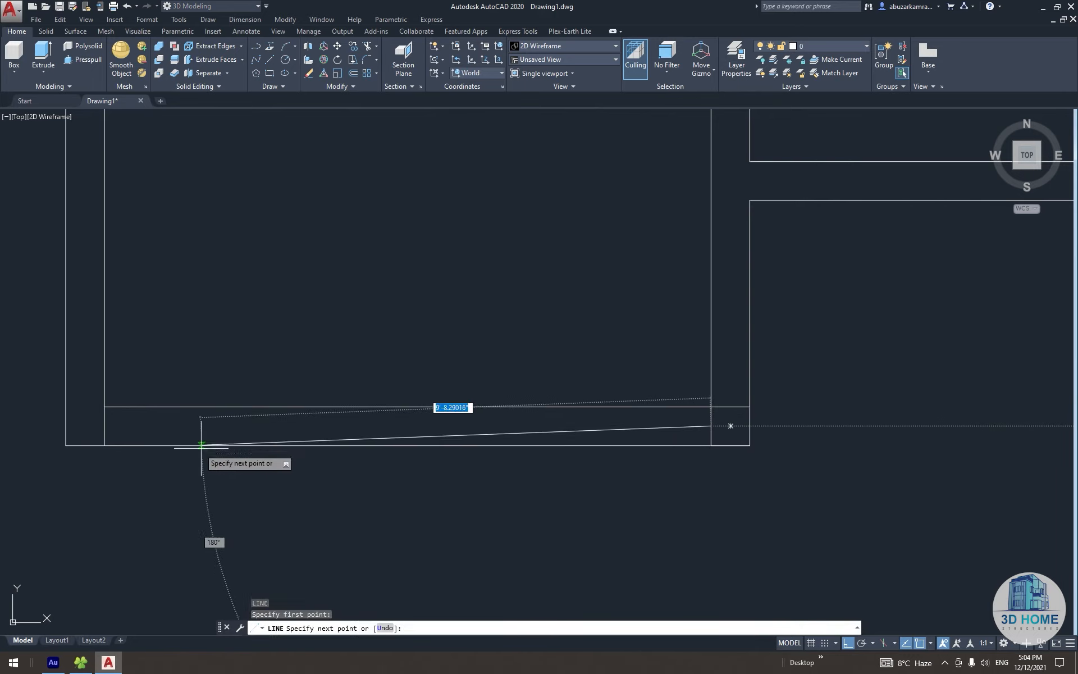
{"action": "left_click", "coordinate": [105, 425]}
{"action": "key", "text": "Escape"}
{"action": "key", "text": "Escape"}
{"action": "middle_click_drag", "start_coordinate": [302, 444], "coordinate": [286, 444]}
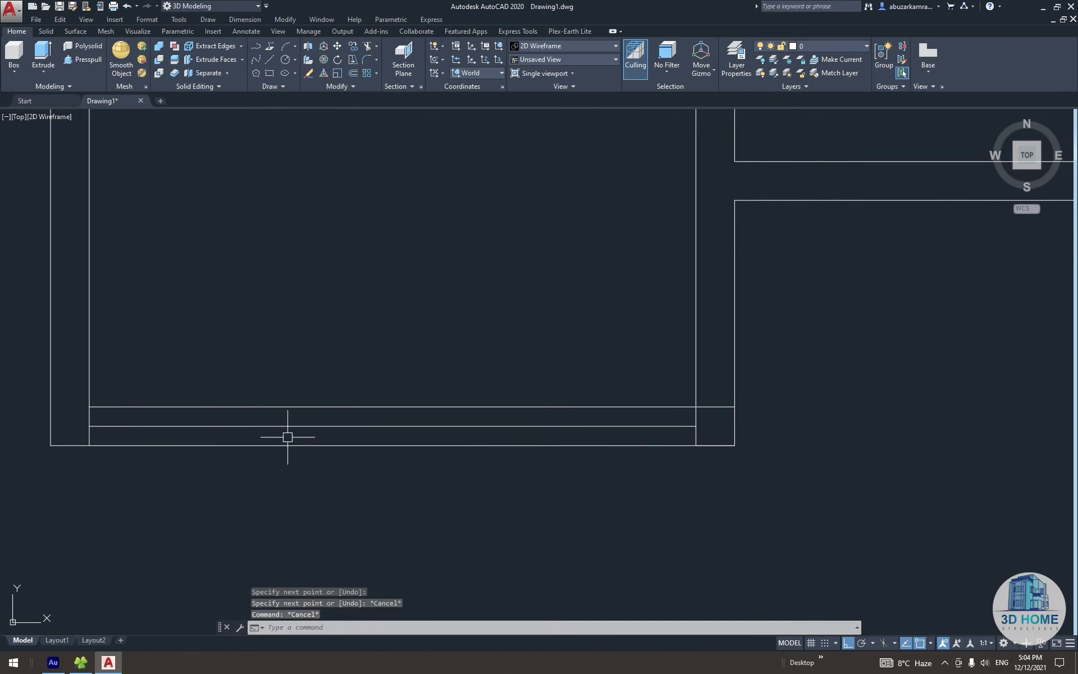
Offset the bottom wall's middle line 2 inches toward the outer wall line
{"action": "type", "text": "o"}
{"action": "key", "text": "space"}
{"action": "key", "text": "space"}
{"action": "left_click", "coordinate": [293, 427]}
{"action": "left_click", "coordinate": [294, 438]}
{"action": "key", "text": "Escape"}
Erase the bottom outer wall line of the left room
{"action": "left_click", "coordinate": [295, 444]}
{"action": "mouse_move", "coordinate": [295, 444]}
{"action": "middle_mouse_down"}
{"action": "mouse_move", "coordinate": [282, 452]}
{"action": "mouse_move", "coordinate": [388, 481]}
{"action": "middle_mouse_up"}
{"action": "key", "text": "Delete"}
{"action": "scroll", "coordinate": [306, 465], "scroll_direction": "down", "scroll_amount": 2}
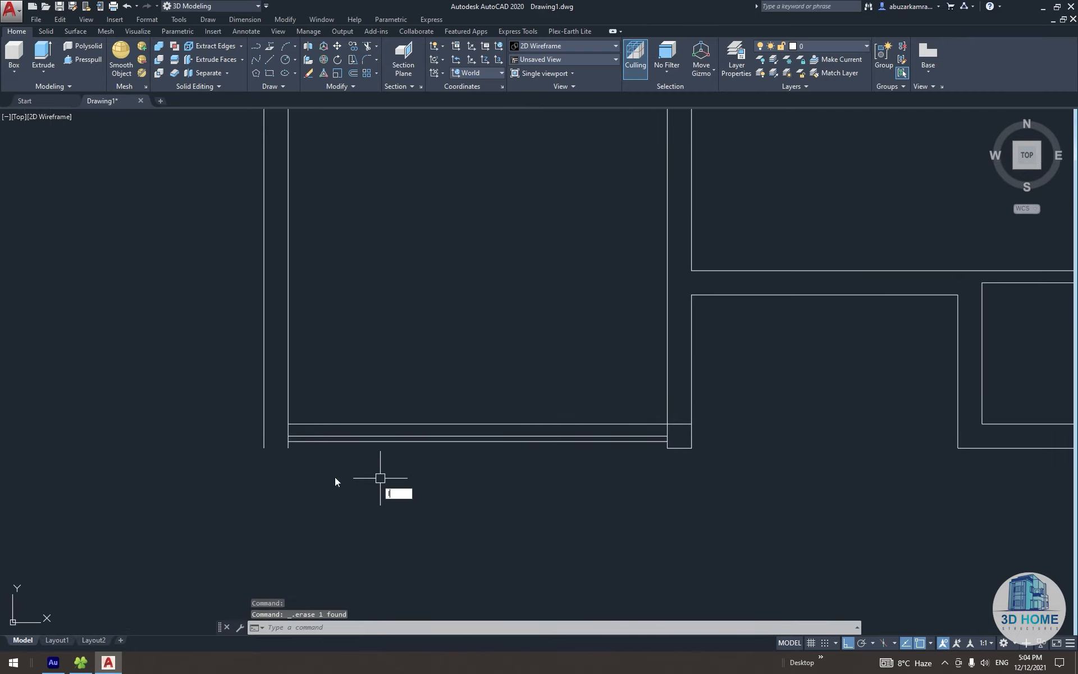
Draw a short line closing the open bottom end of the left outer wall
{"action": "scroll", "coordinate": [286, 458], "scroll_direction": "up", "scroll_amount": 4}
{"action": "type", "text": "l"}
{"action": "key", "text": "space"}
{"action": "left_click", "coordinate": [230, 431]}
{"action": "key", "text": "Escape"}
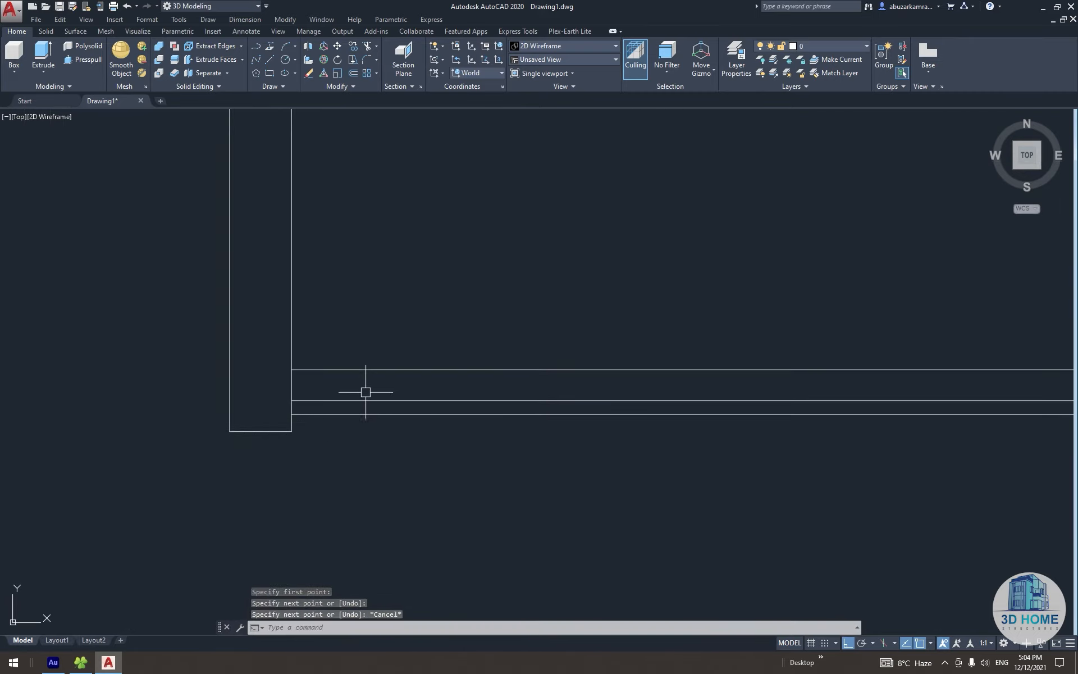
Erase the bottom inner wall line of the left room, above the two closely spaced lines
{"action": "left_click", "coordinate": [366, 390]}
{"action": "left_click", "coordinate": [352, 344]}
{"action": "key", "text": "Delete"}
{"action": "scroll", "coordinate": [365, 389], "scroll_direction": "down", "scroll_amount": 4}
{"action": "scroll", "coordinate": [490, 421], "scroll_direction": "down", "scroll_amount": 2}
{"action": "middle_click_drag", "start_coordinate": [489, 422], "coordinate": [479, 457]}
{"action": "key", "text": "Escape"}
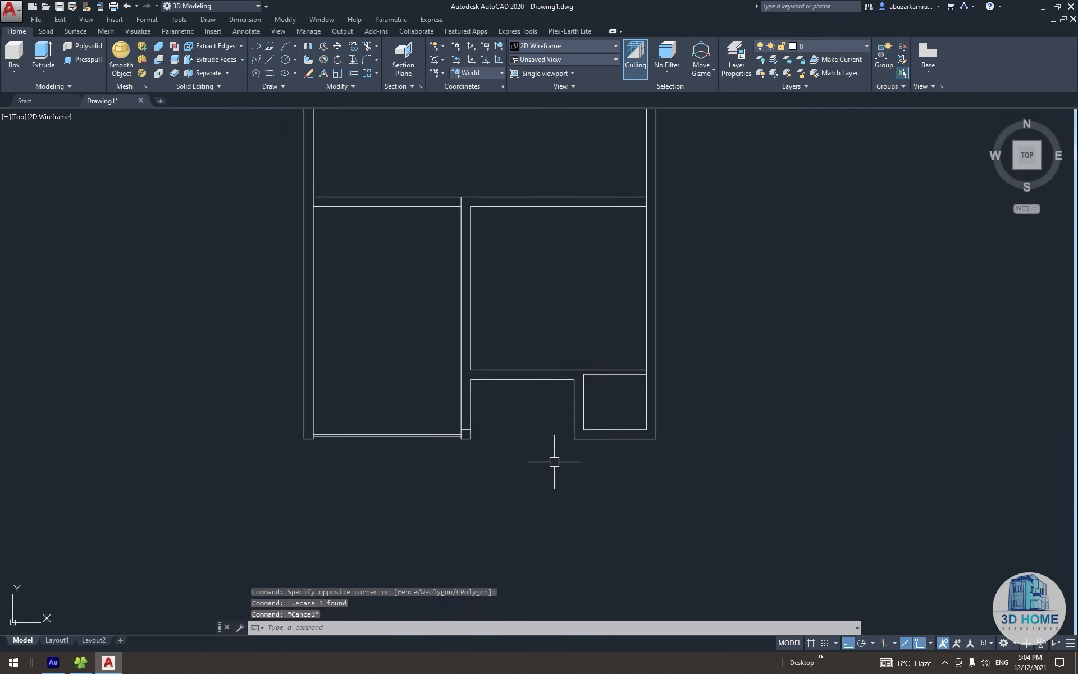
Measure from the wall below the top right rooms to the horizontal line beneath it with an aligned dimension, and delete that dimension
{"action": "middle_click_drag", "start_coordinate": [603, 350], "coordinate": [605, 412]}
{"action": "middle_click_drag", "start_coordinate": [562, 346], "coordinate": [562, 362]}
{"action": "key", "text": "Escape"}
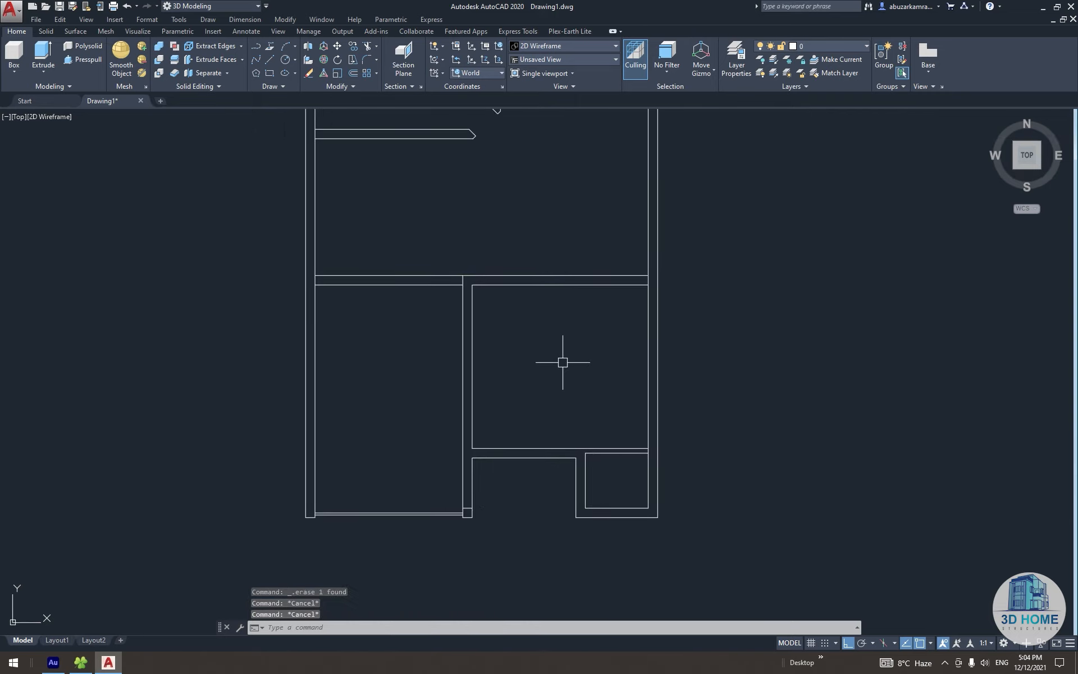
{"action": "middle_click_drag", "start_coordinate": [526, 270], "coordinate": [534, 457]}
{"action": "middle_click_drag", "start_coordinate": [557, 297], "coordinate": [555, 370]}
{"action": "scroll", "coordinate": [555, 370], "scroll_direction": "up", "scroll_amount": 3}
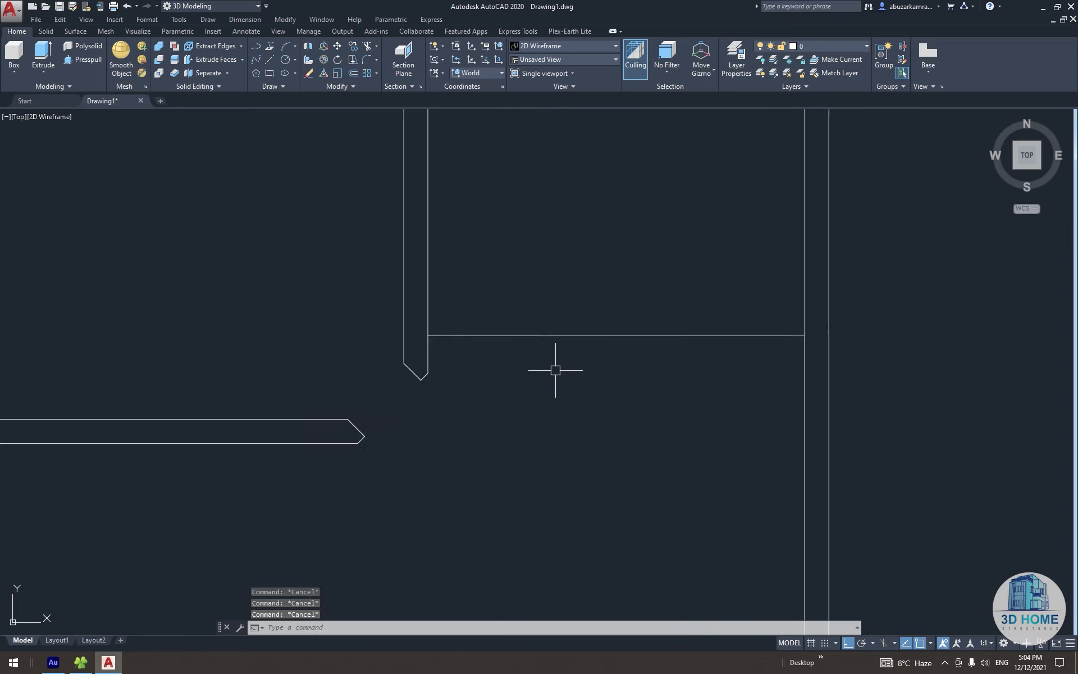
{"action": "scroll", "coordinate": [566, 326], "scroll_direction": "down", "scroll_amount": 2}
{"action": "mouse_move", "coordinate": [566, 326]}
{"action": "middle_mouse_down"}
{"action": "mouse_move", "coordinate": [567, 398]}
{"action": "mouse_move", "coordinate": [590, 369]}
{"action": "middle_mouse_up"}
{"action": "type", "text": "da"}
{"action": "key", "text": "Return"}
{"action": "left_click", "coordinate": [558, 230]}
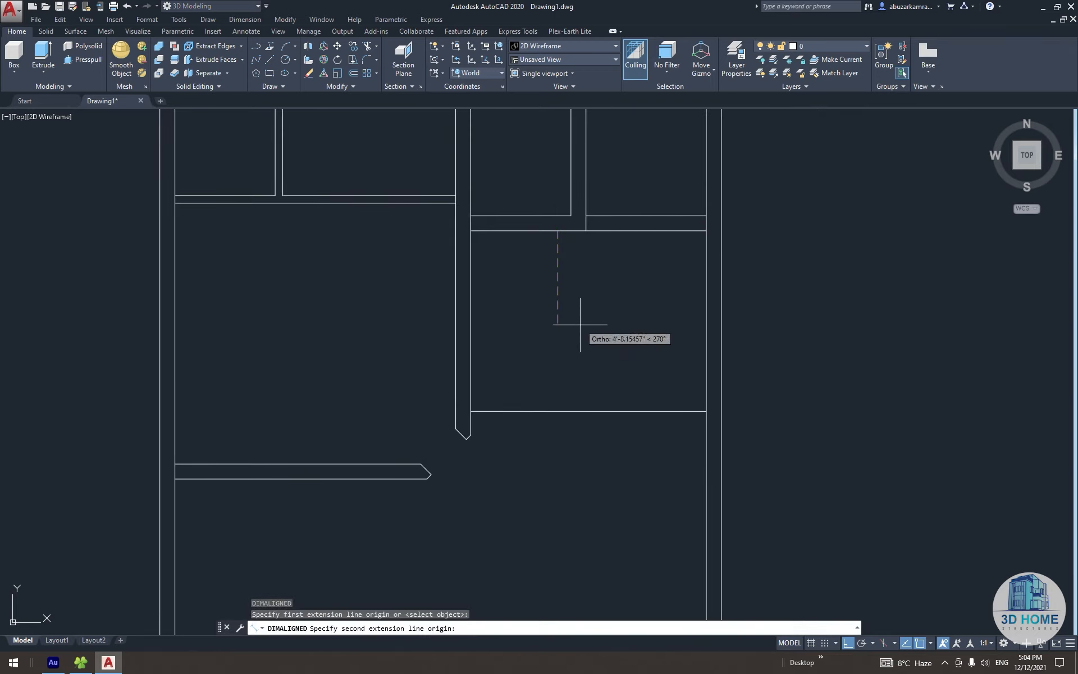
{"action": "left_click", "coordinate": [563, 406]}
{"action": "left_click", "coordinate": [559, 384]}
{"action": "scroll", "coordinate": [558, 367], "scroll_direction": "up", "scroll_amount": 6}
{"action": "left_click", "coordinate": [599, 315]}
{"action": "left_click", "coordinate": [518, 346]}
{"action": "key", "text": "Delete"}
{"action": "scroll", "coordinate": [517, 346], "scroll_direction": "down", "scroll_amount": 6}
Offset the horizontal line below the top right rooms 2' upward
{"action": "middle_click_drag", "start_coordinate": [540, 365], "coordinate": [505, 342]}
{"action": "type", "text": "o"}
{"action": "key", "text": "Return"}
{"action": "type", "text": "2"}
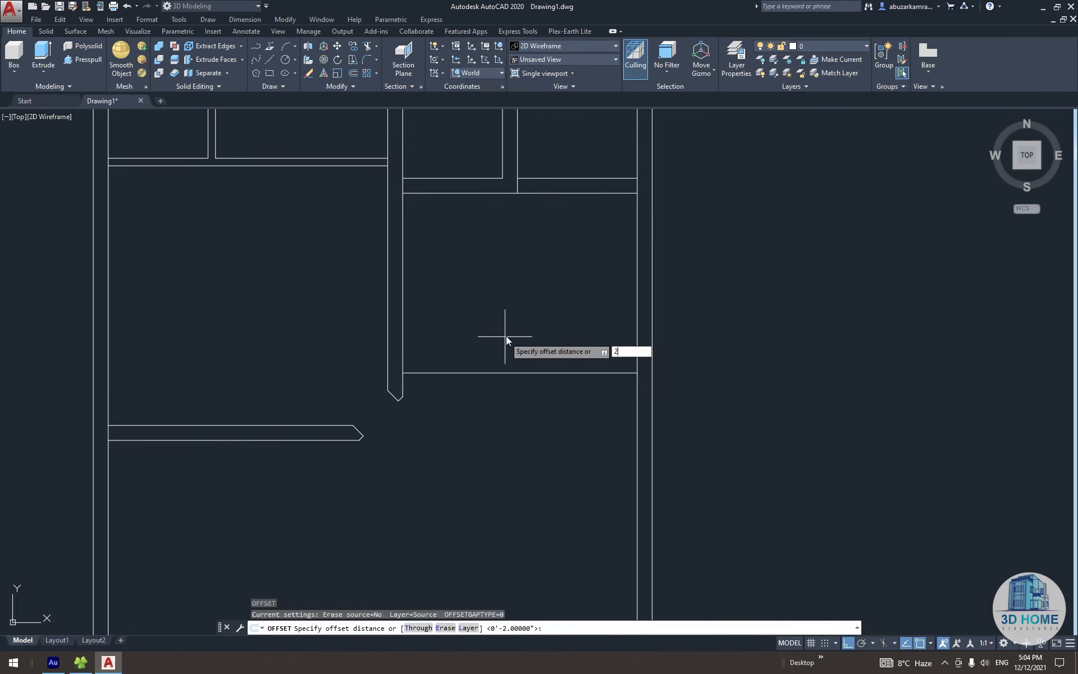
{"action": "key", "text": "Return"}
{"action": "left_click", "coordinate": [528, 372]}
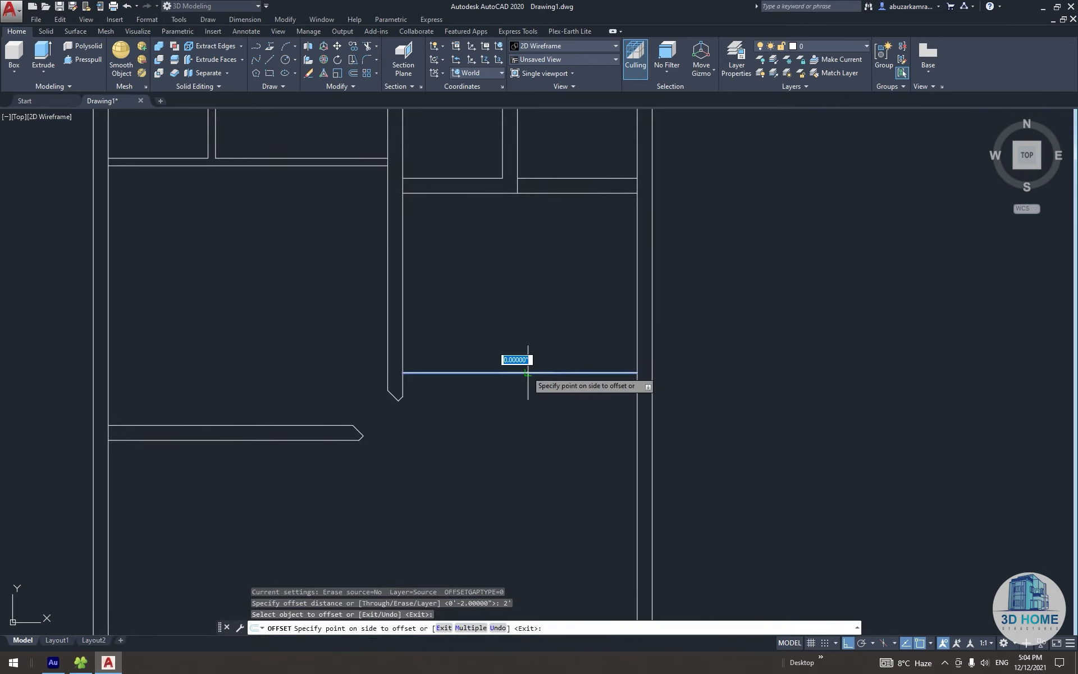
{"action": "left_click", "coordinate": [539, 343]}
Offset the right outer wall's inner line 2' into the room
{"action": "left_click", "coordinate": [639, 298]}
{"action": "left_click", "coordinate": [609, 293]}
{"action": "key", "text": "Escape"}
{"action": "key", "text": "Escape"}
Trim the new vertical line where it crosses the wall below the top right rooms, and erase the piece left inside the room
{"action": "middle_click_drag", "start_coordinate": [608, 268], "coordinate": [605, 322]}
{"action": "type", "text": "tr"}
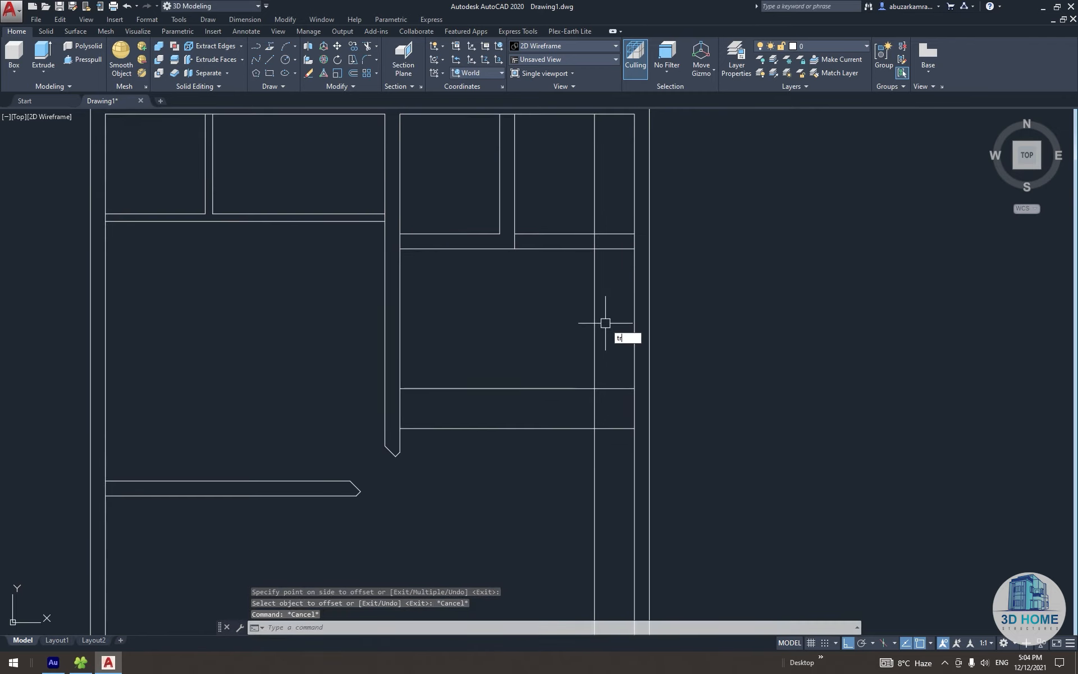
{"action": "key", "text": "Return"}
{"action": "scroll", "coordinate": [588, 248], "scroll_direction": "up", "scroll_amount": 4}
{"action": "key", "text": "Escape"}
{"action": "left_click", "coordinate": [601, 160]}
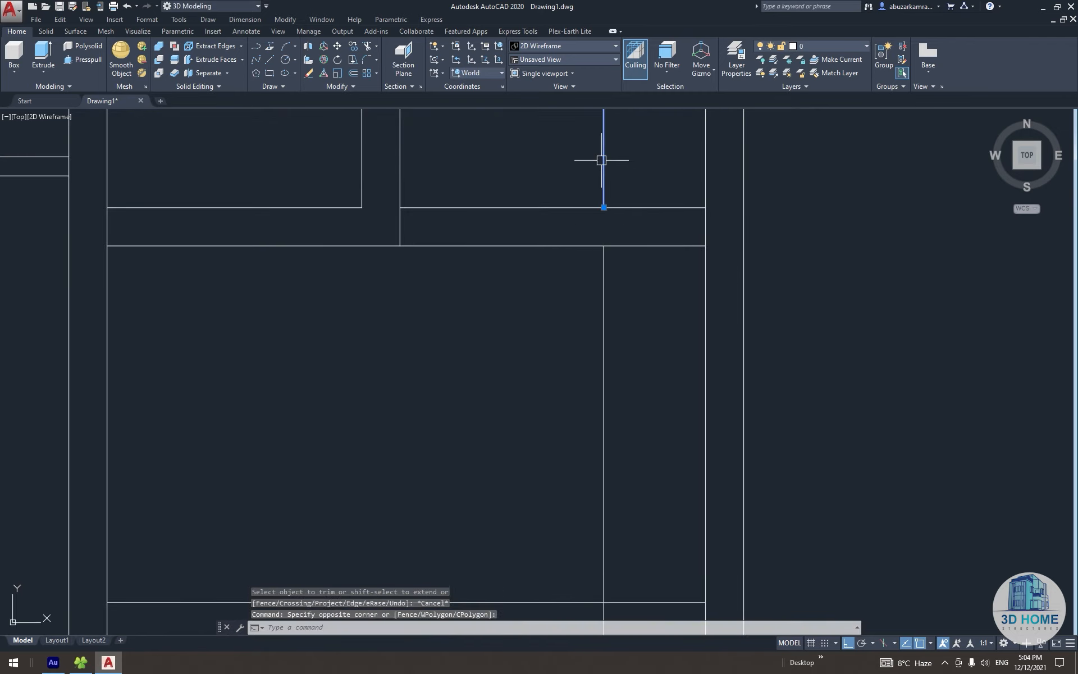
{"action": "key", "text": "Delete"}
{"action": "key", "text": "Escape"}
{"action": "scroll", "coordinate": [596, 235], "scroll_direction": "down", "scroll_amount": 5}
{"action": "type", "text": "tr"}
{"action": "key", "text": "Return"}
{"action": "key", "text": "Return"}
{"action": "key", "text": "Escape"}
{"action": "key", "text": "Escape"}
Fillet the two 2' offset lines, horizontal and vertical, into a sharp corner
{"action": "scroll", "coordinate": [586, 272], "scroll_direction": "up", "scroll_amount": 4}
{"action": "type", "text": "f"}
{"action": "key", "text": "Return"}
{"action": "left_click", "coordinate": [583, 234]}
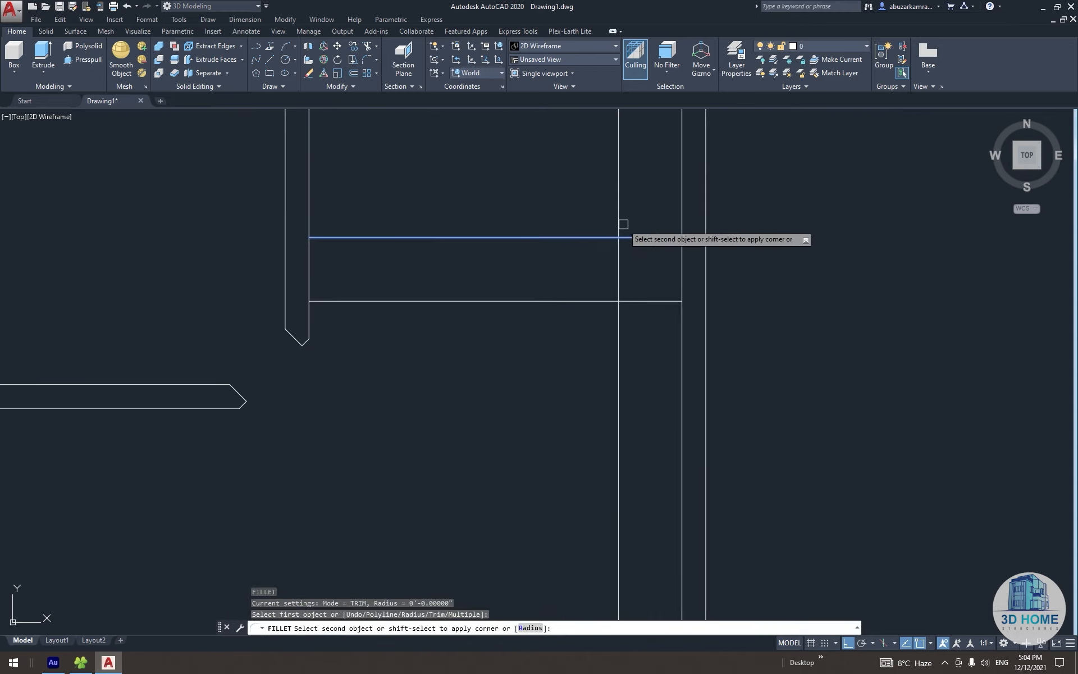
{"action": "scroll", "coordinate": [618, 216], "scroll_direction": "down", "scroll_amount": 3}
{"action": "left_click", "coordinate": [592, 330]}
{"action": "key", "text": "Escape"}
Offset the right line of the angle-ended central wall 30 inches toward the right outer wall
{"action": "scroll", "coordinate": [484, 349], "scroll_direction": "up", "scroll_amount": 3}
{"action": "type", "text": "o"}
{"action": "key", "text": "Return"}
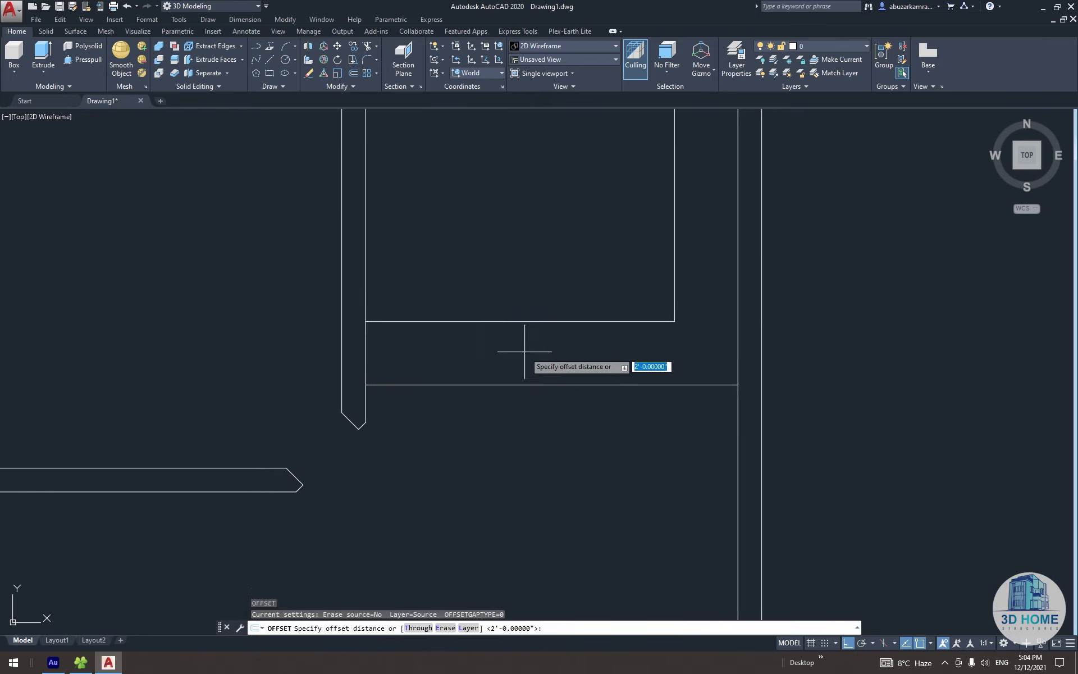
{"action": "middle_click_drag", "start_coordinate": [524, 351], "coordinate": [465, 339]}
{"action": "type", "text": "30"}
{"action": "key", "text": "Return"}
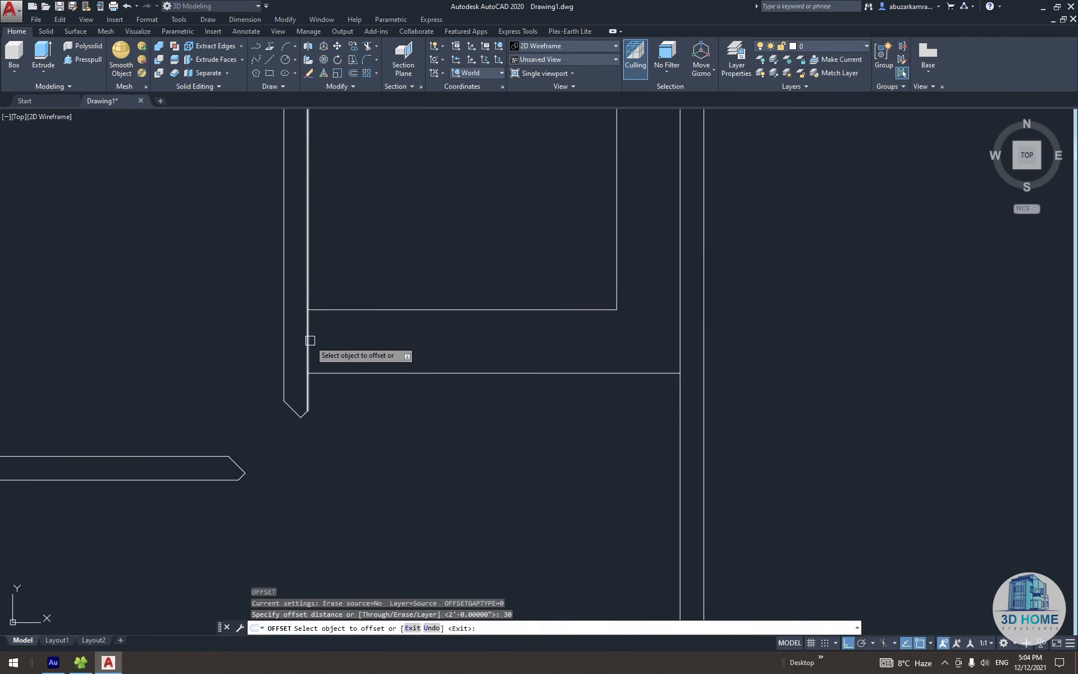
{"action": "left_click", "coordinate": [310, 340]}
{"action": "left_click", "coordinate": [333, 341]}
{"action": "key", "text": "Escape"}
{"action": "key", "text": "Escape"}
Fillet the 30-inch offset line with the two horizontal lines to close the end of the L-shaped strip
{"action": "middle_click_drag", "start_coordinate": [395, 346], "coordinate": [399, 366]}
{"action": "type", "text": "f"}
{"action": "key", "text": "Return"}
{"action": "left_click", "coordinate": [395, 372]}
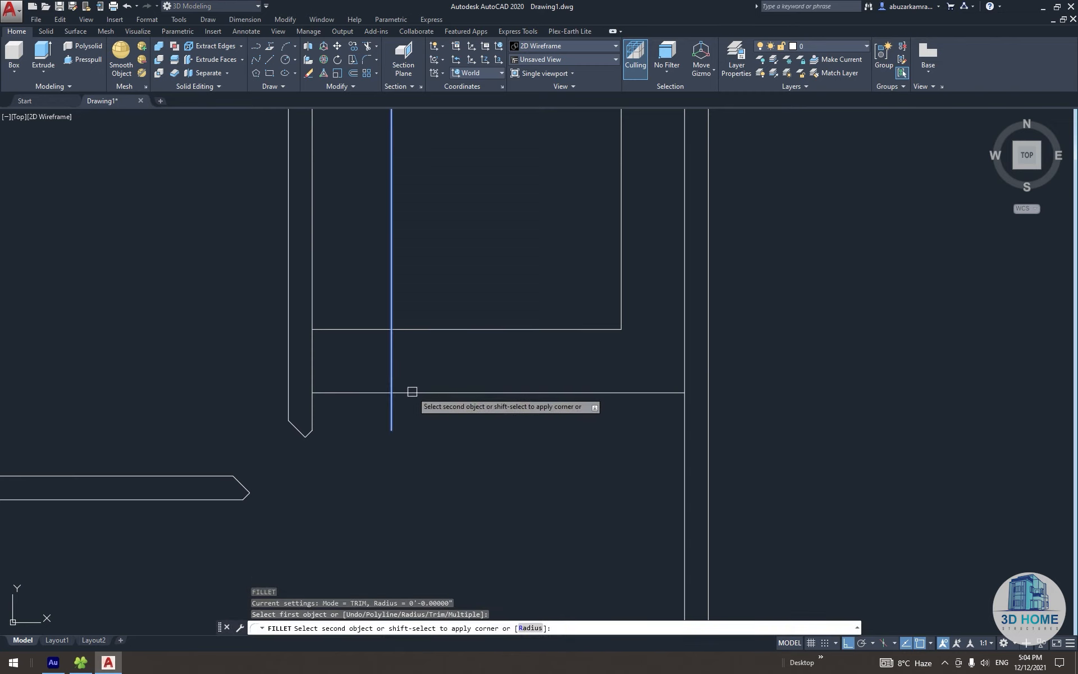
{"action": "key", "text": "Escape"}
Trim the wall line pieces crossing the partition and right outer wall junctions of the top right rooms
{"action": "scroll", "coordinate": [421, 330], "scroll_direction": "down", "scroll_amount": 5}
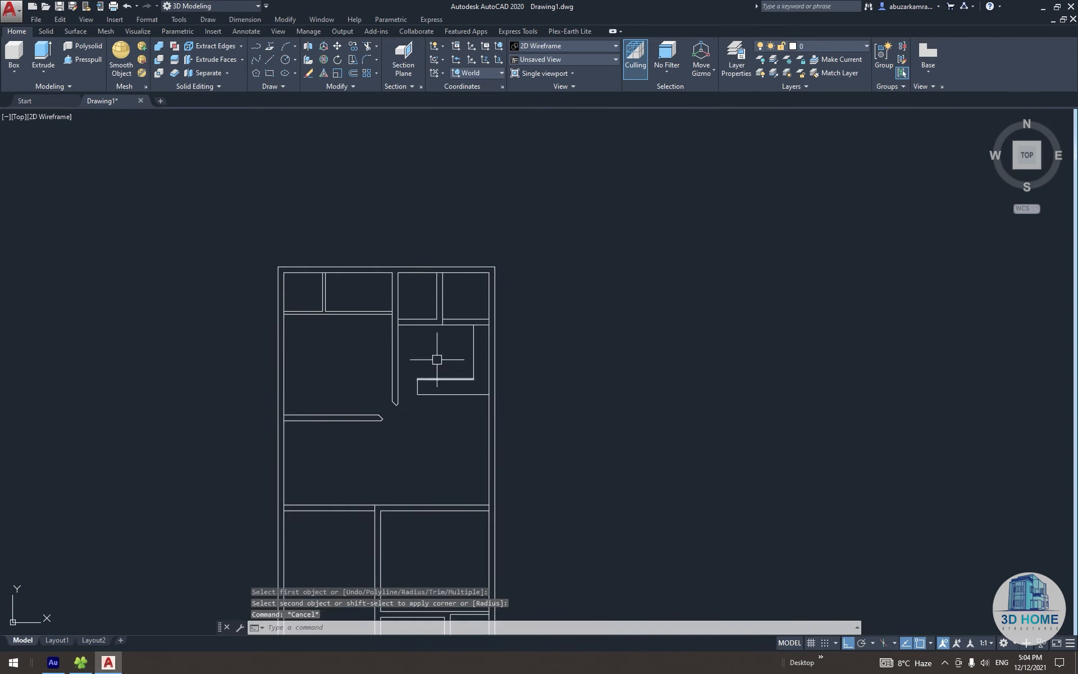
{"action": "scroll", "coordinate": [437, 359], "scroll_direction": "up", "scroll_amount": 5}
{"action": "key", "text": "Escape"}
{"action": "middle_click_drag", "start_coordinate": [589, 269], "coordinate": [531, 322]}
{"action": "middle_click_drag", "start_coordinate": [462, 323], "coordinate": [461, 368]}
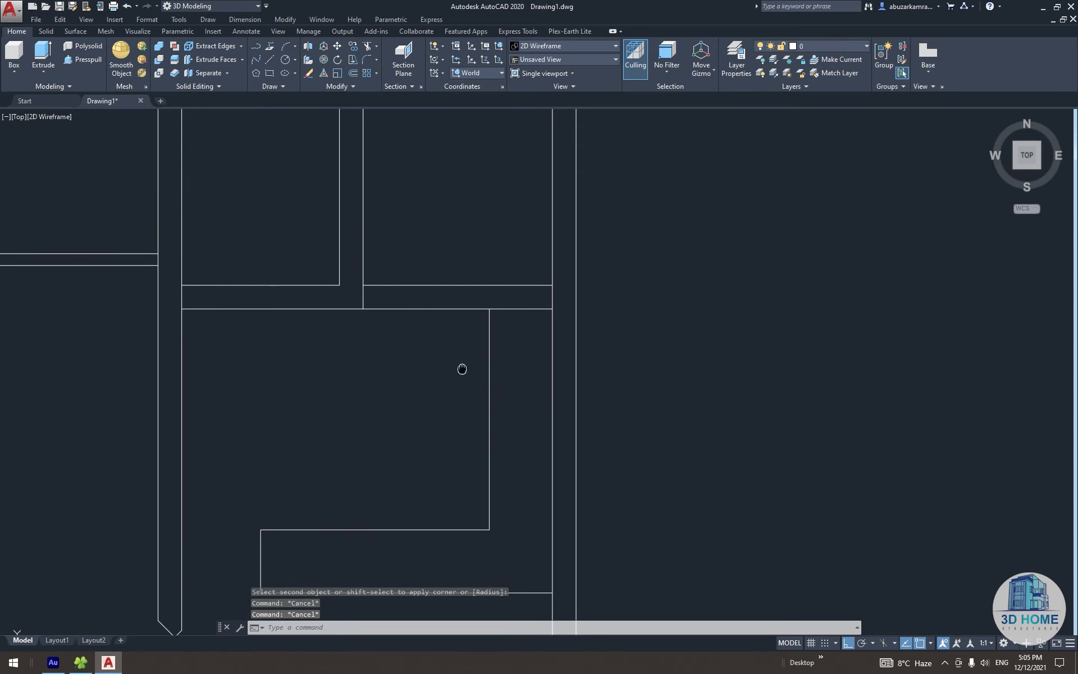
{"action": "left_click", "coordinate": [435, 263]}
{"action": "mouse_move", "coordinate": [433, 288]}
{"action": "middle_mouse_down"}
{"action": "mouse_move", "coordinate": [436, 391]}
{"action": "mouse_move", "coordinate": [446, 283]}
{"action": "mouse_move", "coordinate": [486, 297]}
{"action": "middle_mouse_up"}
{"action": "key", "text": "Escape"}
{"action": "type", "text": "tr"}
{"action": "key", "text": "Return"}
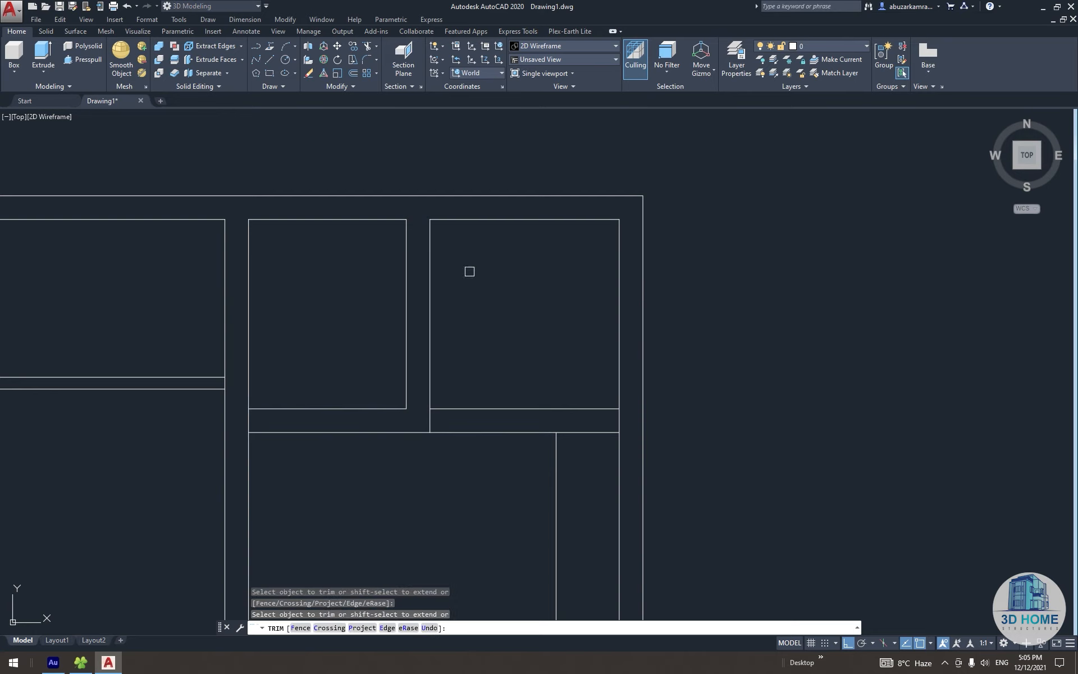
{"action": "left_click", "coordinate": [615, 420]}
{"action": "middle_click_drag", "start_coordinate": [396, 451], "coordinate": [539, 440]}
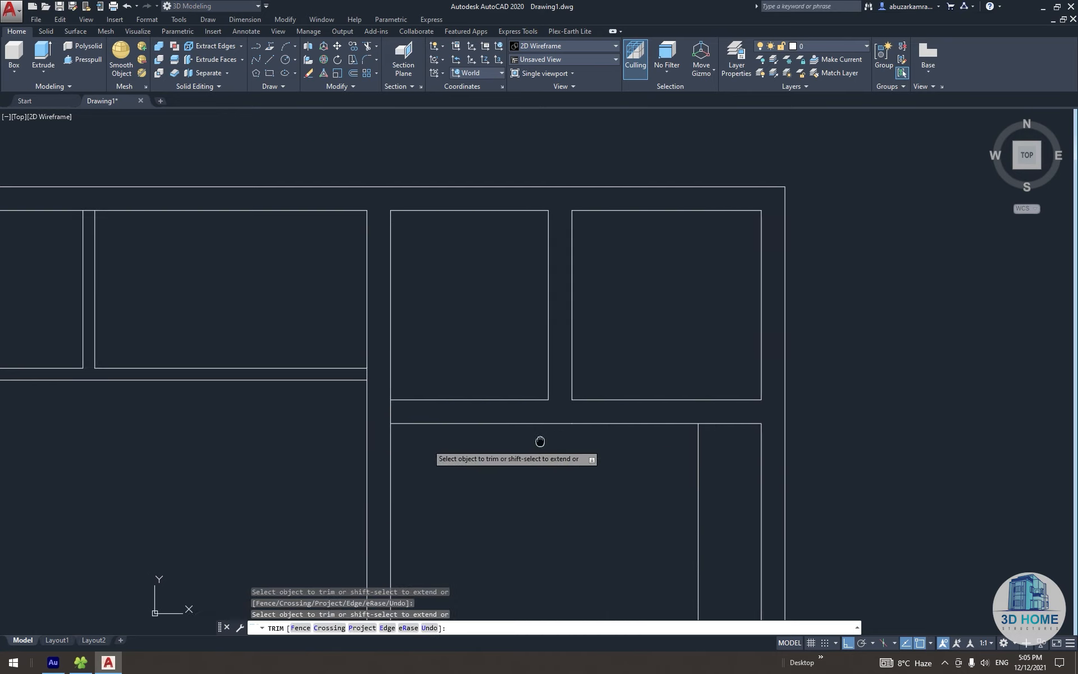
Trim the left outer wall's inner line at its junctions with the top left rooms' partition and the angle-ended horizontal wall
{"action": "scroll", "coordinate": [365, 362], "scroll_direction": "up", "scroll_amount": 4}
{"action": "scroll", "coordinate": [365, 363], "scroll_direction": "down", "scroll_amount": 5}
{"action": "middle_click_drag", "start_coordinate": [484, 234], "coordinate": [508, 236]}
{"action": "scroll", "coordinate": [488, 203], "scroll_direction": "up", "scroll_amount": 5}
{"action": "scroll", "coordinate": [490, 196], "scroll_direction": "down", "scroll_amount": 5}
{"action": "scroll", "coordinate": [341, 373], "scroll_direction": "up", "scroll_amount": 3}
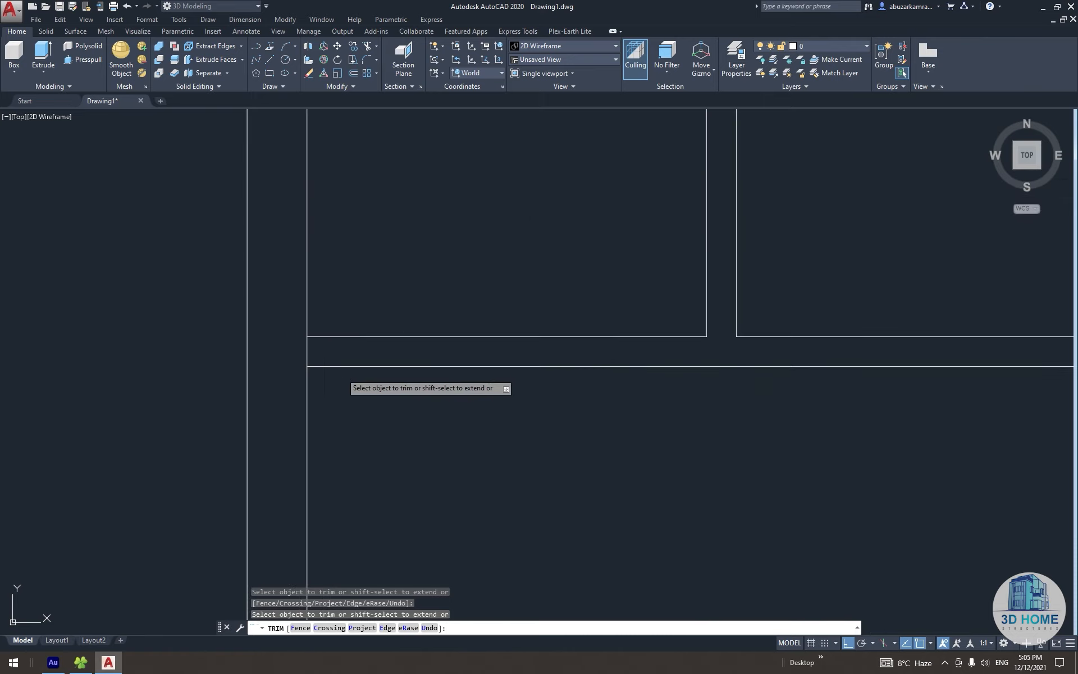
{"action": "scroll", "coordinate": [303, 349], "scroll_direction": "down", "scroll_amount": 5}
{"action": "scroll", "coordinate": [341, 459], "scroll_direction": "up", "scroll_amount": 5}
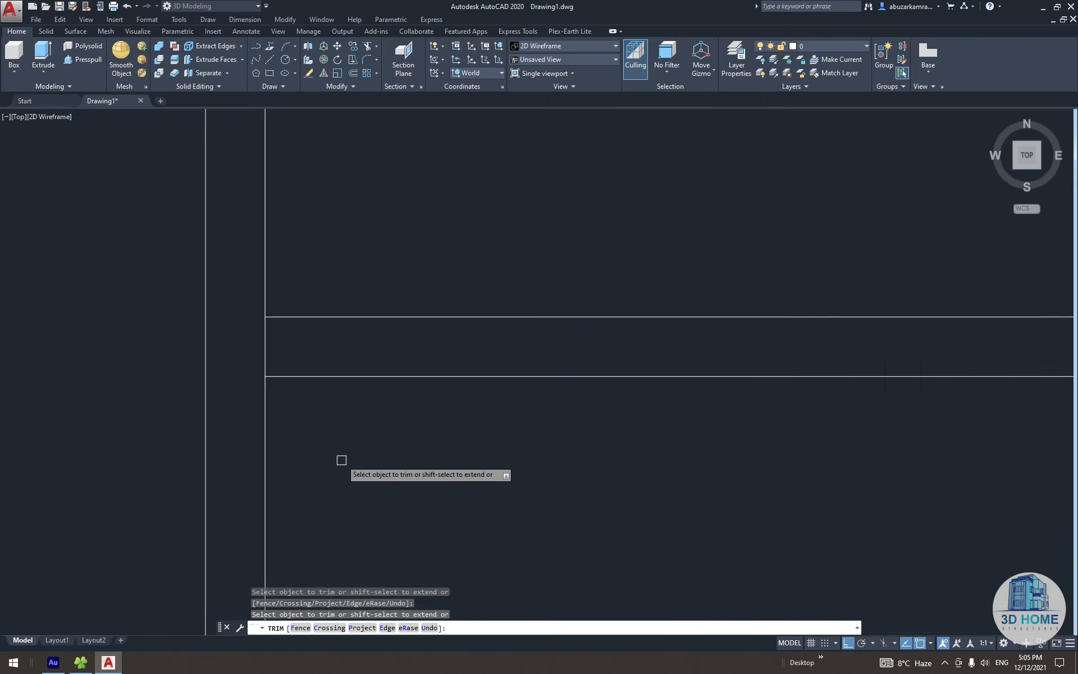
{"action": "scroll", "coordinate": [266, 354], "scroll_direction": "down", "scroll_amount": 5}
{"action": "middle_click_drag", "start_coordinate": [769, 472], "coordinate": [693, 366]}
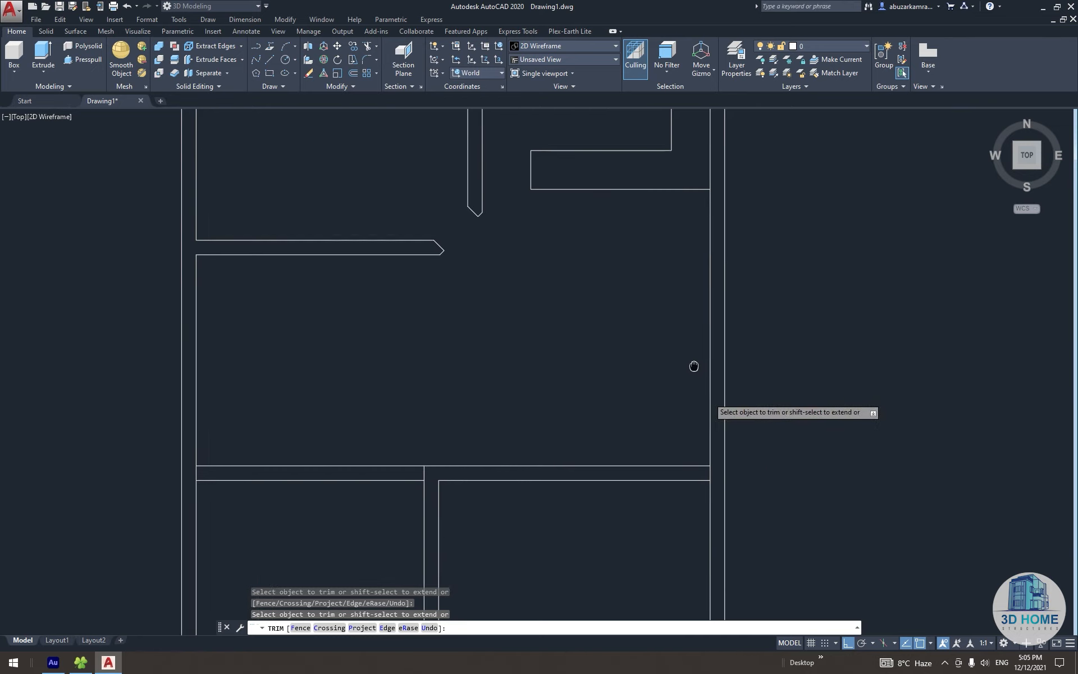
Trim the left outer wall's inner line where the horizontal wall above the lower rooms joins it
{"action": "scroll", "coordinate": [723, 487], "scroll_direction": "up", "scroll_amount": 4}
{"action": "scroll", "coordinate": [680, 402], "scroll_direction": "down", "scroll_amount": 5}
{"action": "scroll", "coordinate": [626, 362], "scroll_direction": "up", "scroll_amount": 5}
{"action": "left_click", "coordinate": [243, 360]}
{"action": "scroll", "coordinate": [252, 364], "scroll_direction": "down", "scroll_amount": 4}
{"action": "middle_click_drag", "start_coordinate": [272, 586], "coordinate": [333, 490]}
Trim the overlapping wall lines where the lower rooms' partition and the right outer wall meet the horizontal walls
{"action": "scroll", "coordinate": [333, 490], "scroll_direction": "up", "scroll_amount": 6}
{"action": "middle_click_drag", "start_coordinate": [602, 513], "coordinate": [277, 474]}
{"action": "scroll", "coordinate": [525, 435], "scroll_direction": "down", "scroll_amount": 4}
{"action": "middle_click_drag", "start_coordinate": [795, 445], "coordinate": [594, 449]}
{"action": "scroll", "coordinate": [513, 367], "scroll_direction": "up", "scroll_amount": 5}
{"action": "scroll", "coordinate": [827, 291], "scroll_direction": "down", "scroll_amount": 6}
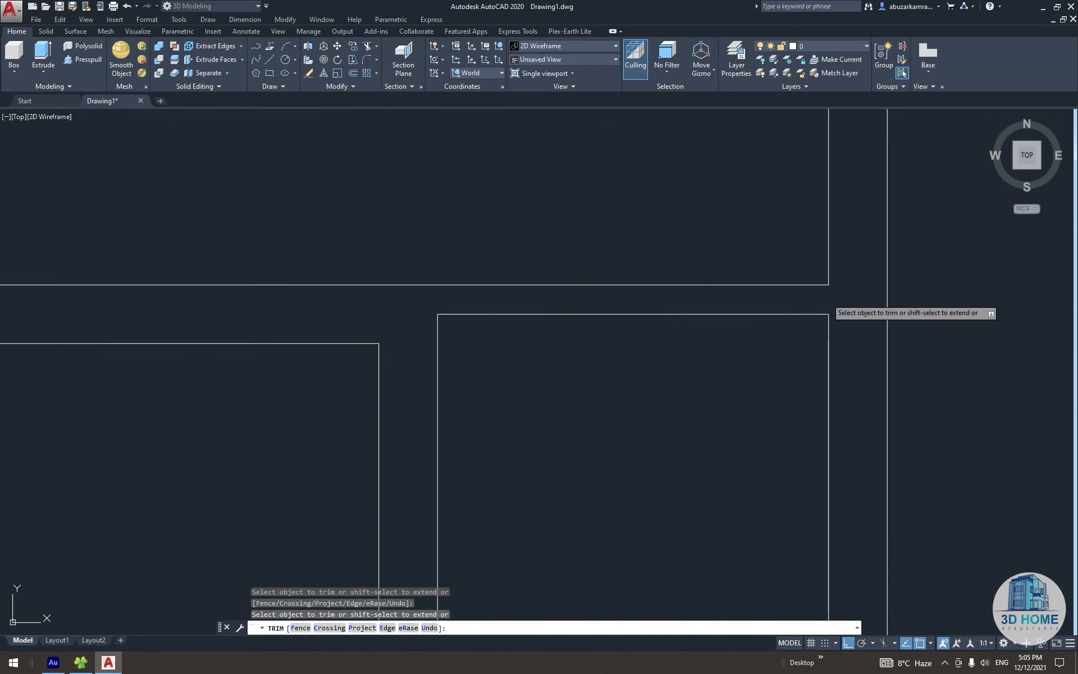
{"action": "scroll", "coordinate": [662, 397], "scroll_direction": "up", "scroll_amount": 5}
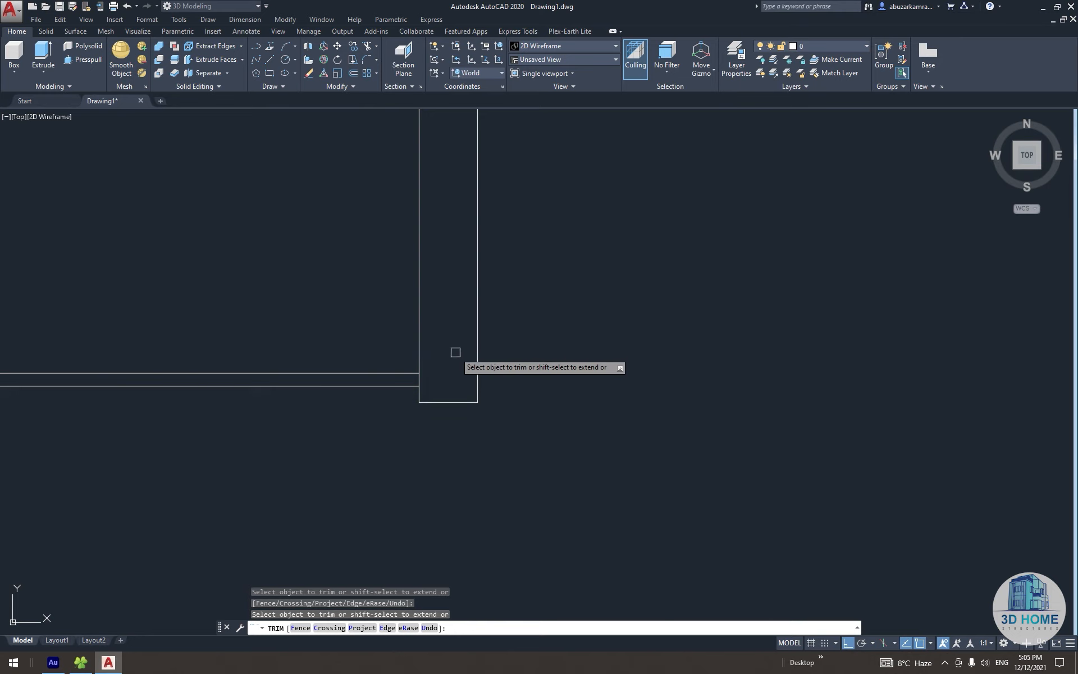
Delete the closing line and short wall pieces at the lower end of the wall between the two lower rooms
{"action": "key", "text": "Escape"}
{"action": "left_click", "coordinate": [404, 344]}
{"action": "left_click", "coordinate": [565, 463]}
{"action": "mouse_move", "coordinate": [594, 466]}
{"action": "middle_mouse_down"}
{"action": "mouse_move", "coordinate": [518, 470]}
{"action": "mouse_move", "coordinate": [556, 450]}
{"action": "middle_mouse_up"}
{"action": "key", "text": "Delete"}
Draw a horizontal line level with the small front room's bottom outer edge across the open end of the middle wall
{"action": "type", "text": "l"}
{"action": "key", "text": "Return"}
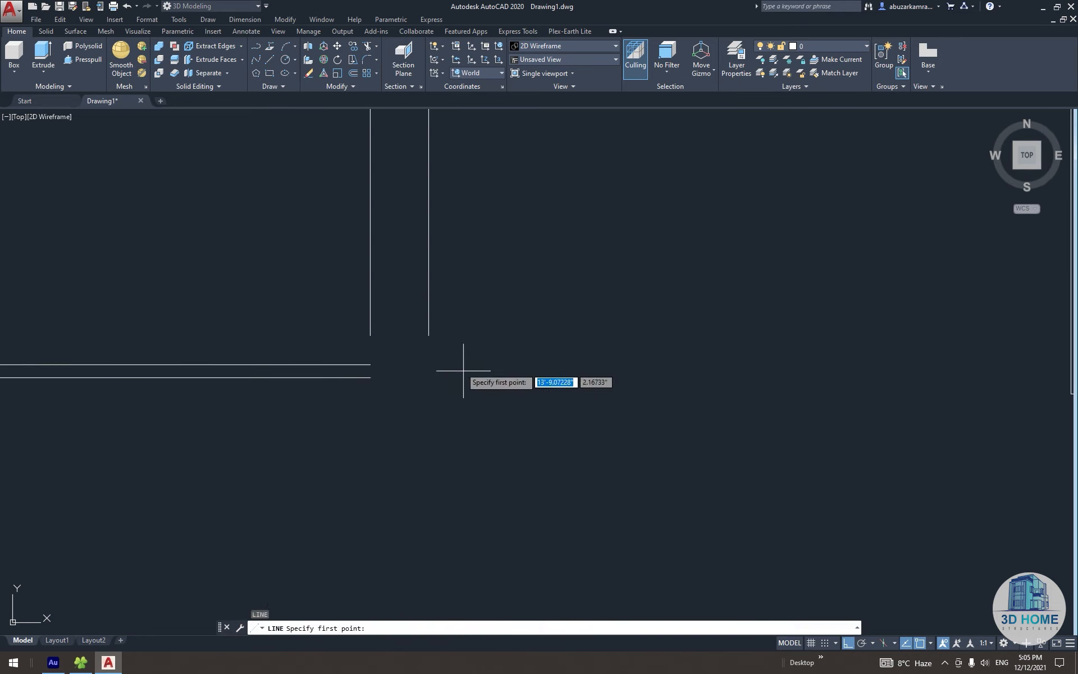
{"action": "scroll", "coordinate": [762, 434], "scroll_direction": "down", "scroll_amount": 4}
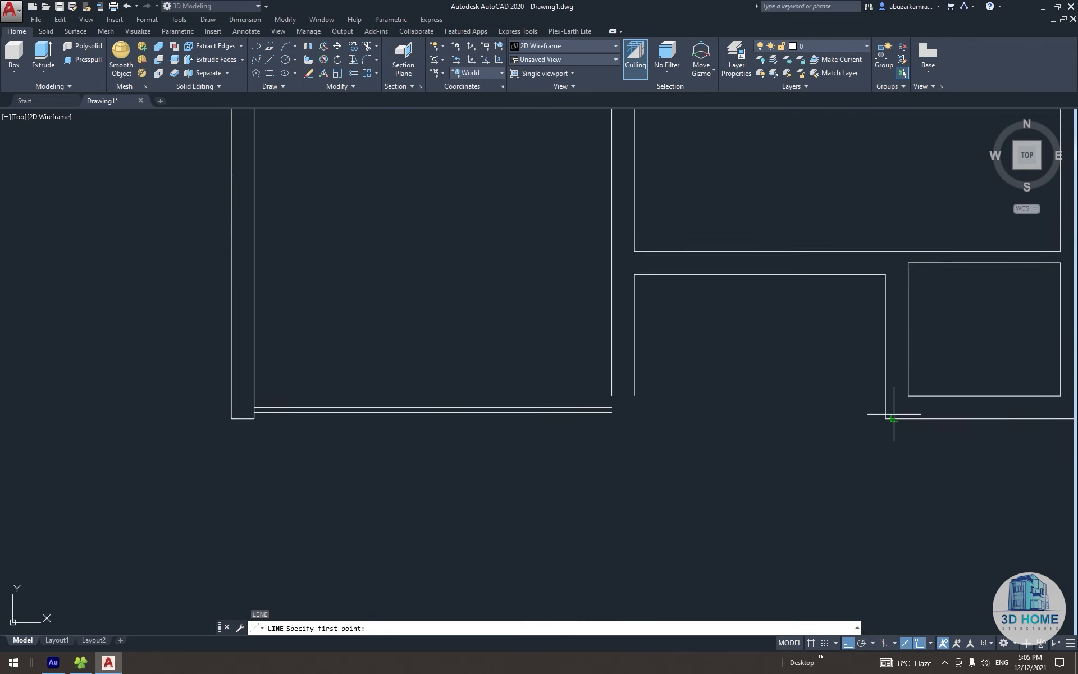
{"action": "left_click", "coordinate": [893, 418]}
{"action": "key", "text": "Escape"}
Fillet the new horizontal line with both vertical lines of the middle wall to close its lower end
{"action": "scroll", "coordinate": [642, 441], "scroll_direction": "up", "scroll_amount": 6}
{"action": "type", "text": "f"}
{"action": "key", "text": "Return"}
{"action": "left_click", "coordinate": [587, 344]}
{"action": "left_click", "coordinate": [521, 236]}
{"action": "key", "text": "Return"}
{"action": "left_click", "coordinate": [584, 345]}
{"action": "left_click", "coordinate": [615, 245]}
{"action": "scroll", "coordinate": [614, 245], "scroll_direction": "down", "scroll_amount": 4}
{"action": "middle_click_drag", "start_coordinate": [615, 245], "coordinate": [579, 451]}
{"action": "scroll", "coordinate": [657, 470], "scroll_direction": "down", "scroll_amount": 4}
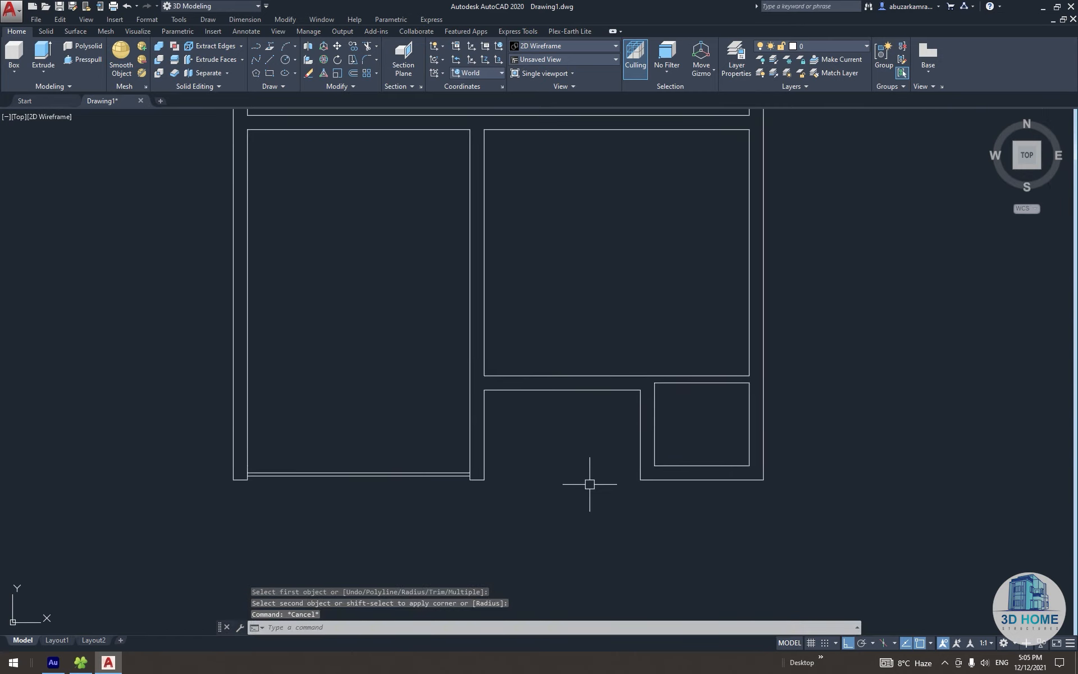
{"action": "middle_click_drag", "start_coordinate": [686, 489], "coordinate": [606, 444]}
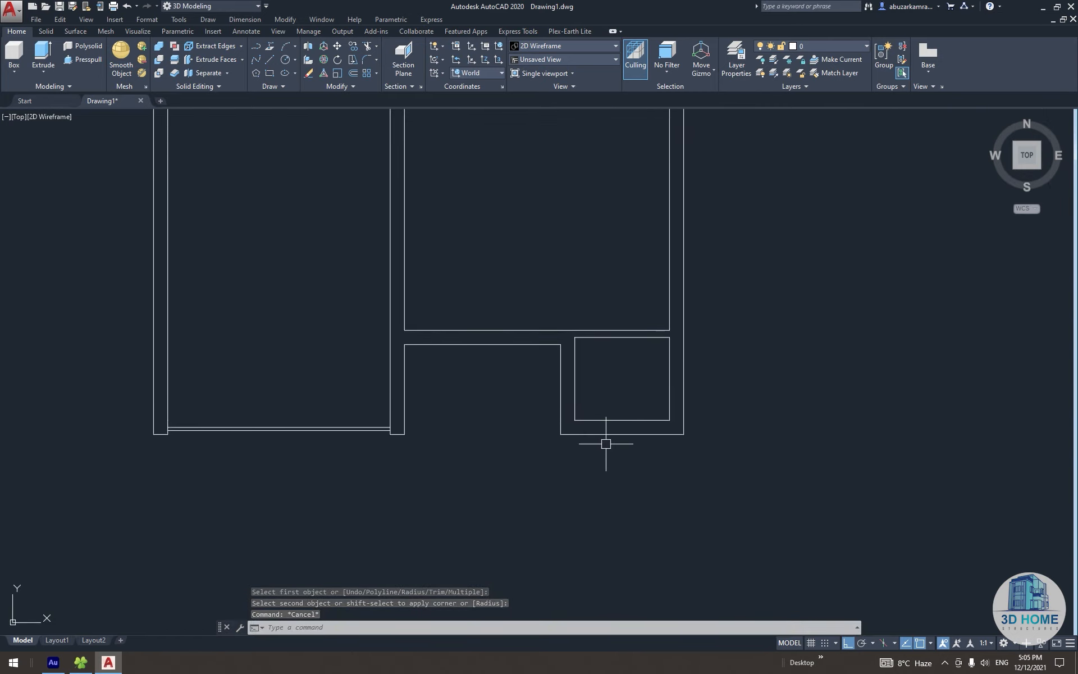
{"action": "middle_click_drag", "start_coordinate": [519, 439], "coordinate": [585, 575]}
{"action": "middle_click_drag", "start_coordinate": [332, 260], "coordinate": [407, 183]}
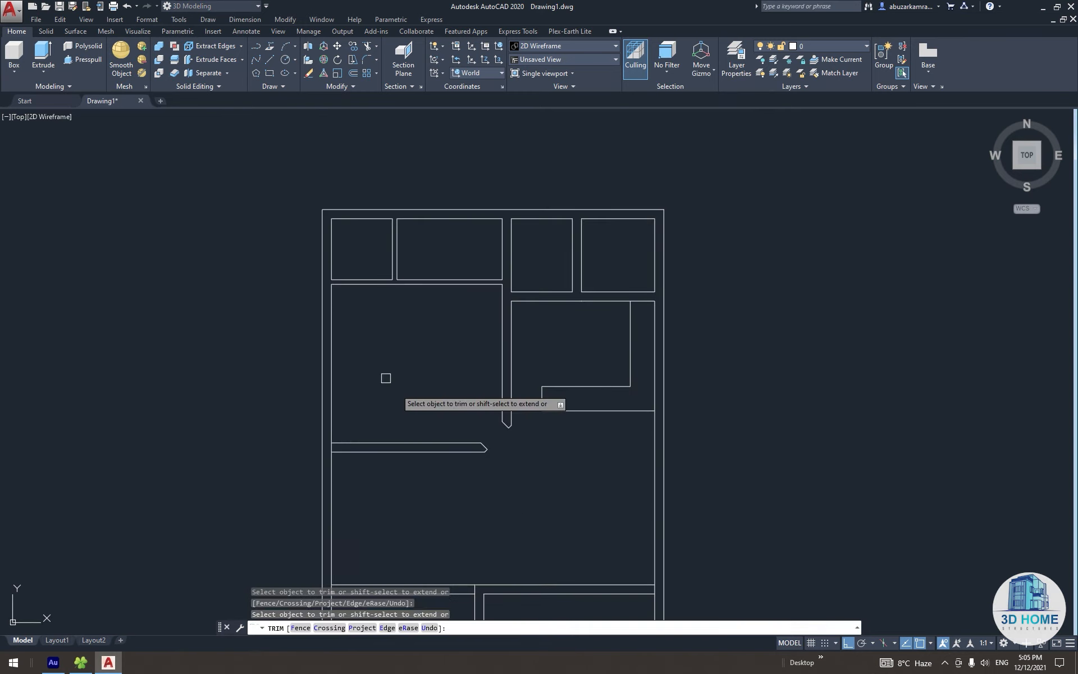